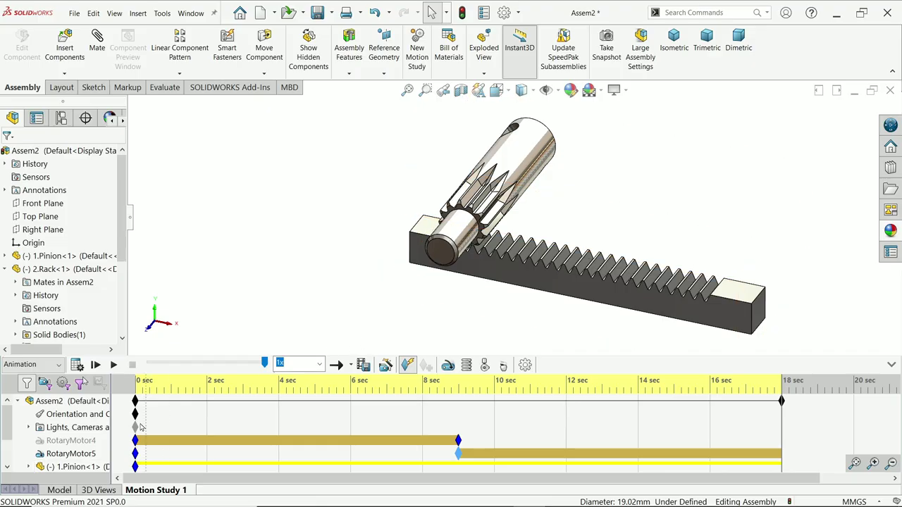
- Play the rack-and-pinion motion study animation from the start
click(96, 365)
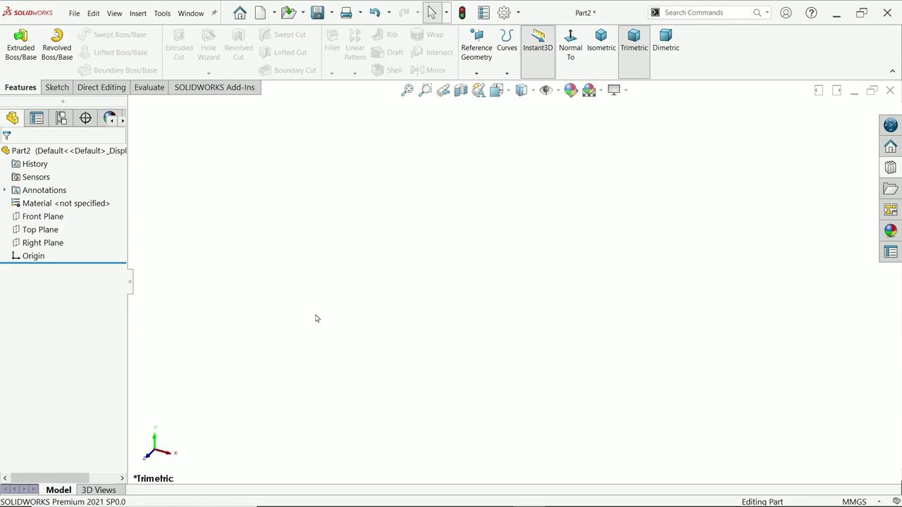
- Set the part's units to IPS (inch, pound, second) and start a sketch on the Front Plane
click(834, 501)
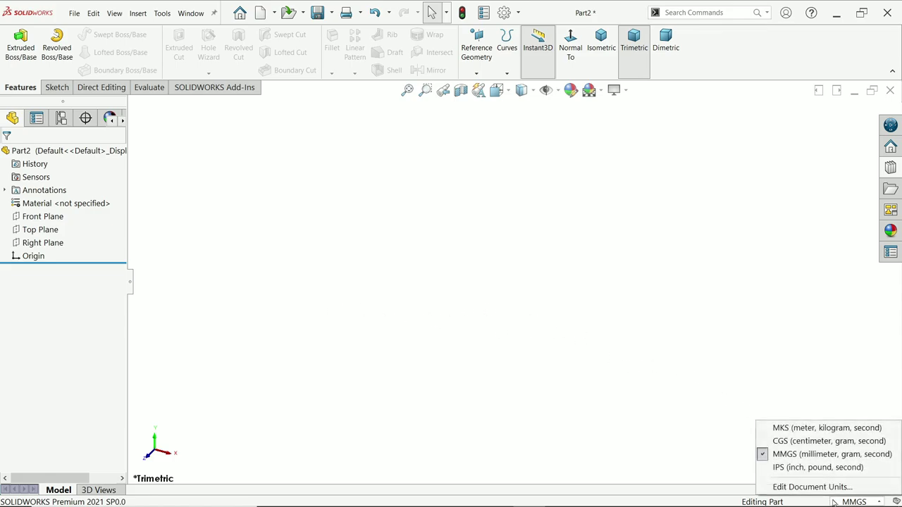
click(767, 468)
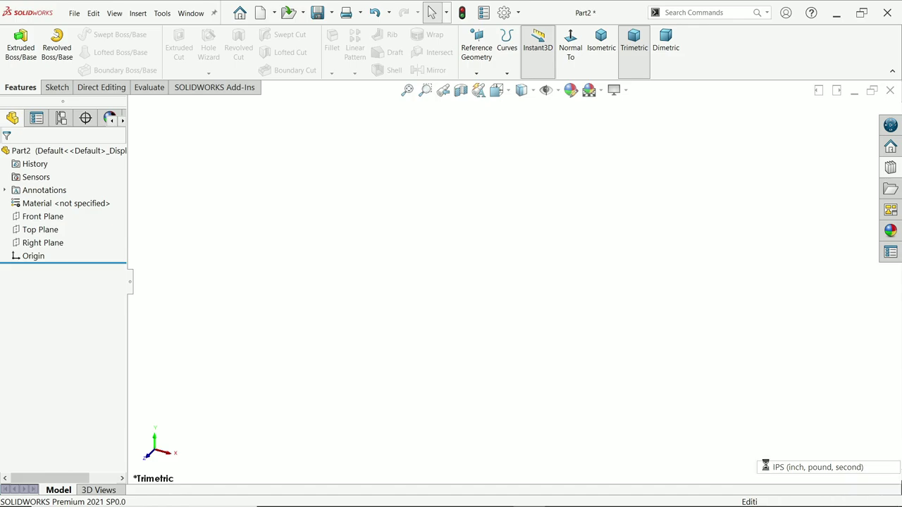
click(42, 224)
click(52, 206)
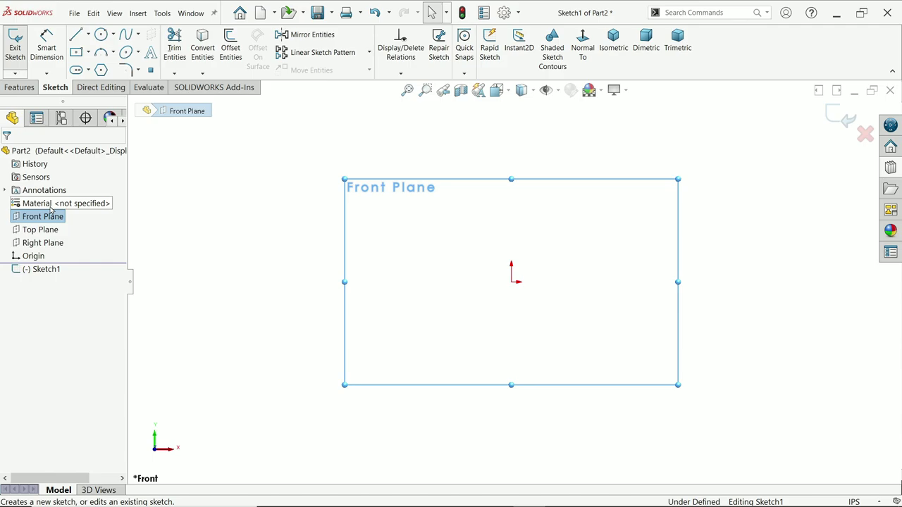
- Draw a closed stepped shaft half-profile starting at the origin, about 5.6 in long and 1.23 in high at its taller end
click(78, 37)
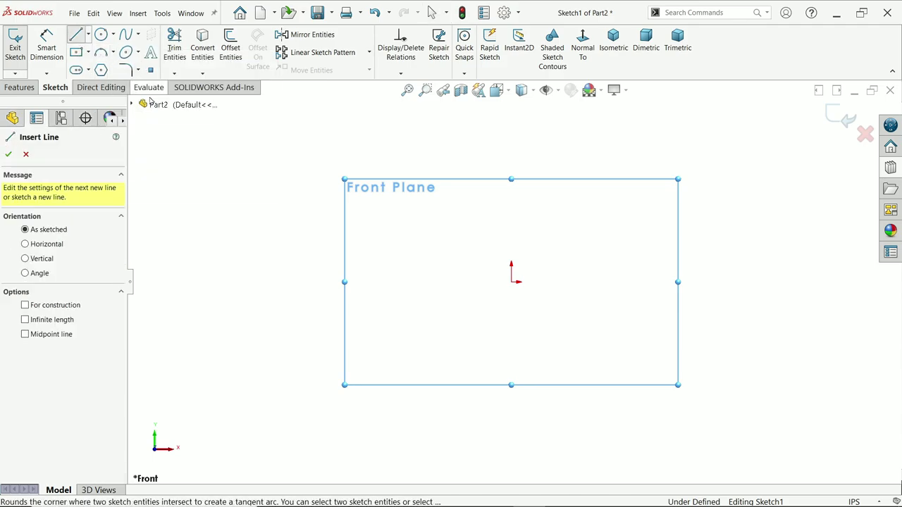
click(511, 282)
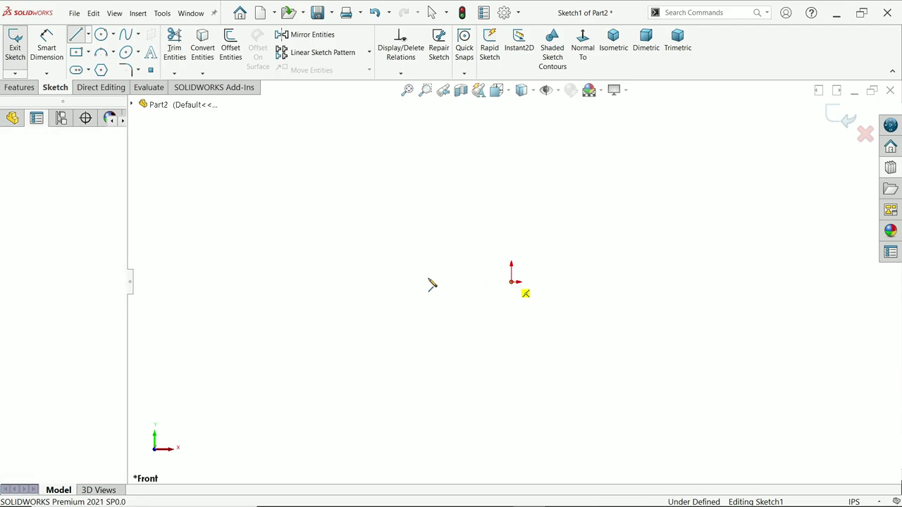
click(247, 281)
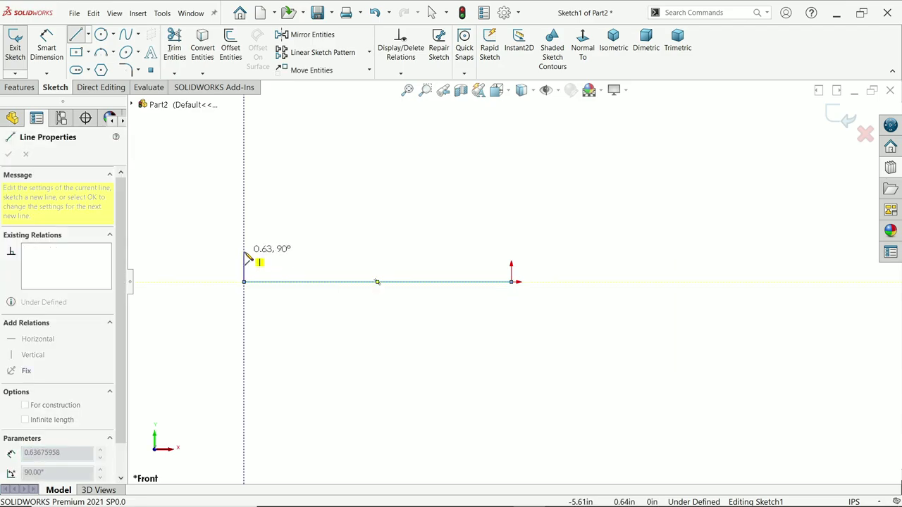
click(243, 251)
click(344, 252)
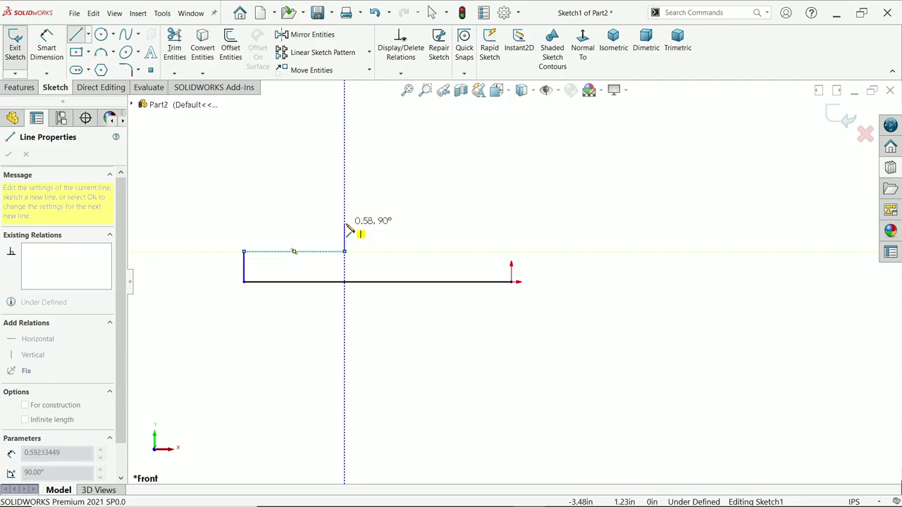
click(345, 224)
click(511, 224)
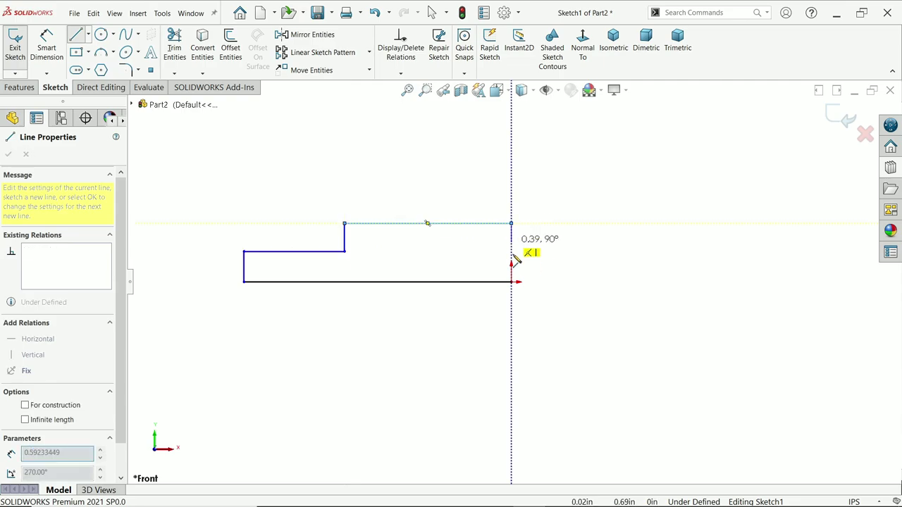
click(511, 282)
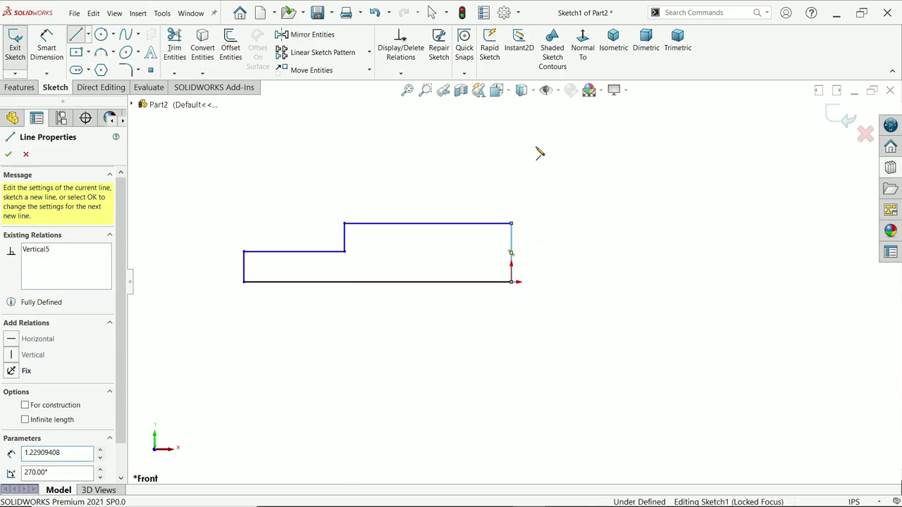
right_click(539, 151)
click(569, 155)
key(f)
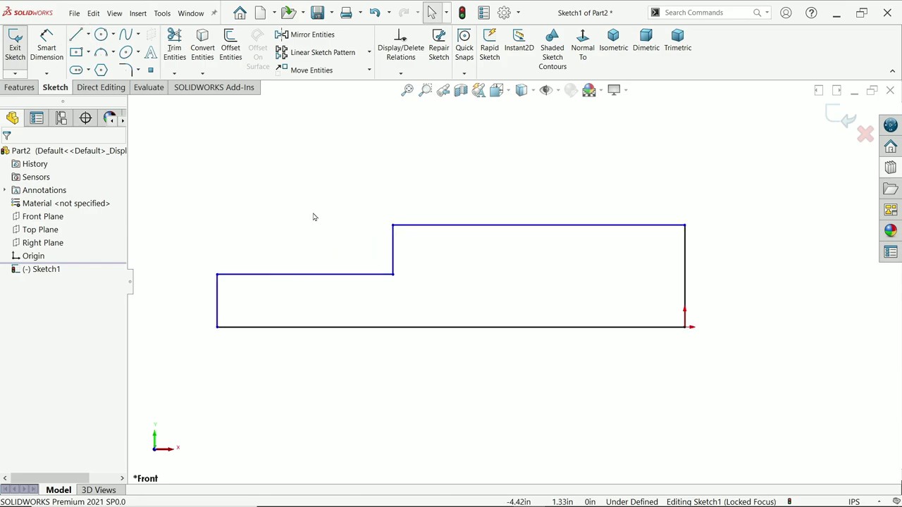
- Dimension the profile's horizontal base line to 5 in
click(47, 44)
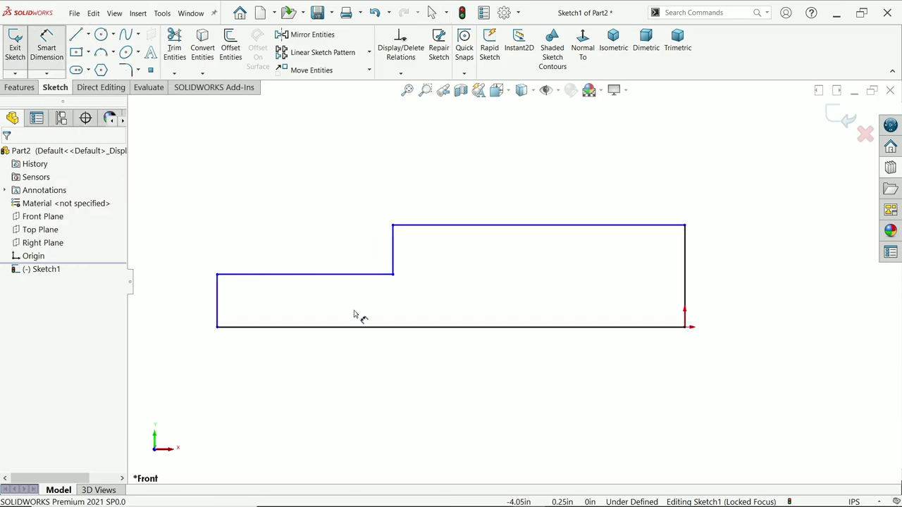
click(482, 328)
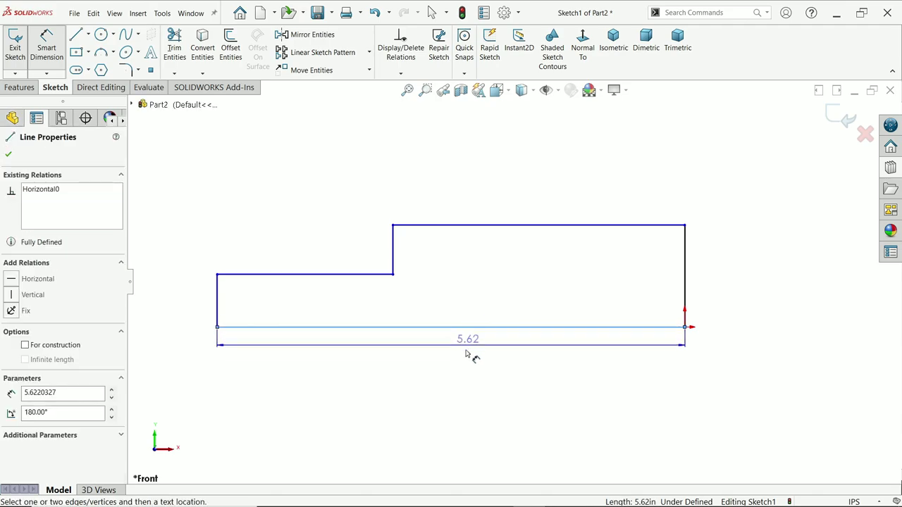
click(464, 363)
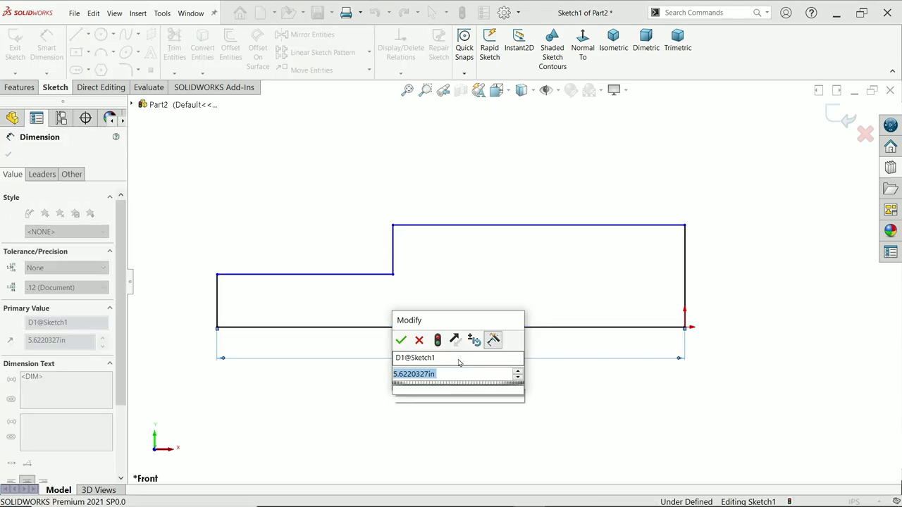
text(5)
click(400, 341)
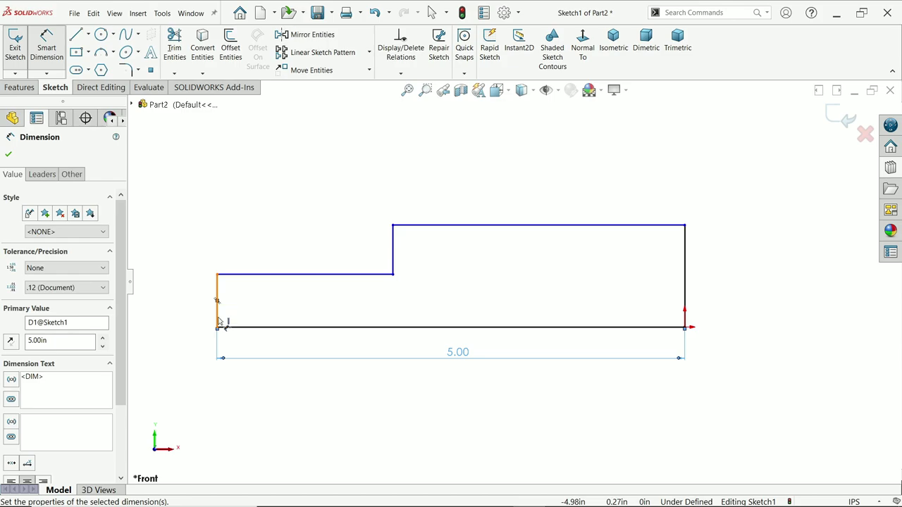
- Dimension the vertical edge at the profile's narrow end to 0.749/2 in
click(218, 301)
click(191, 314)
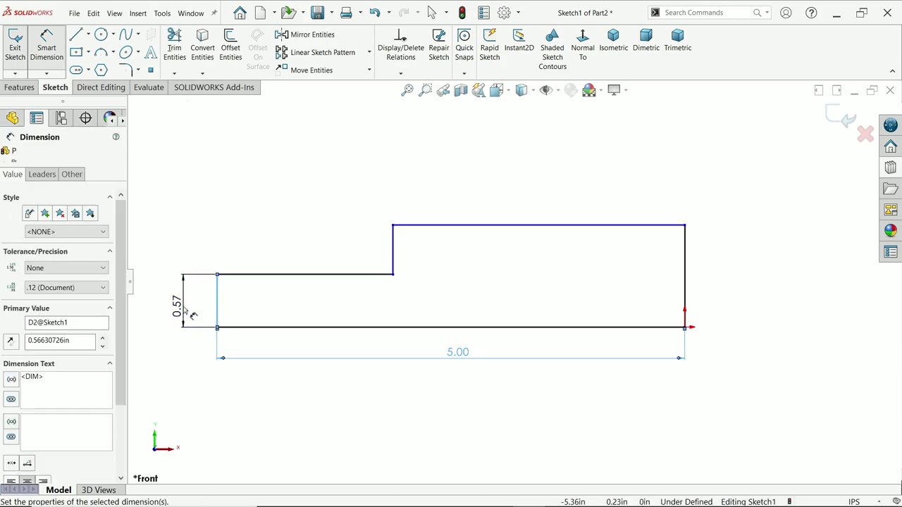
text(0.749)
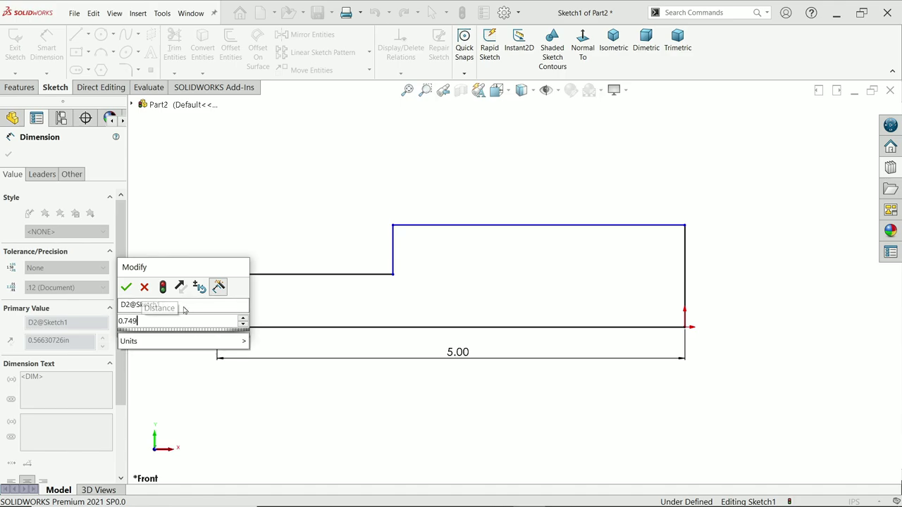
text(/2)
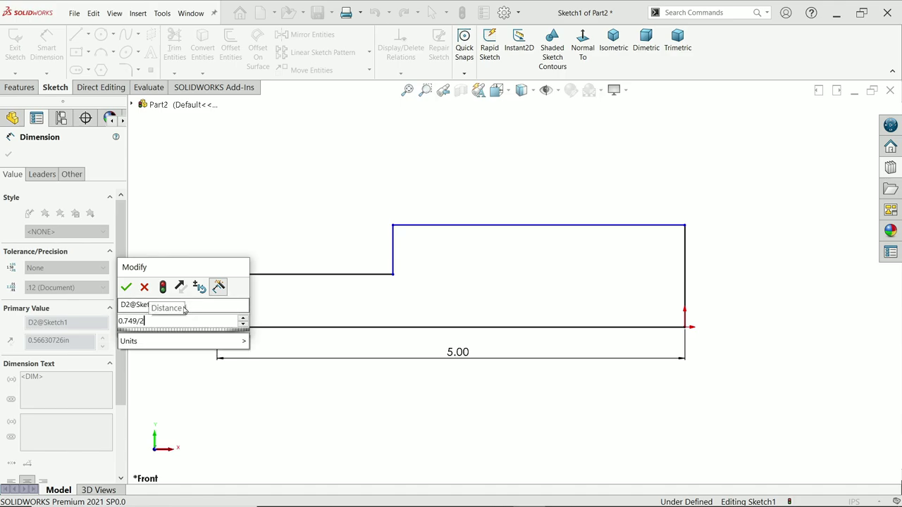
key(Return)
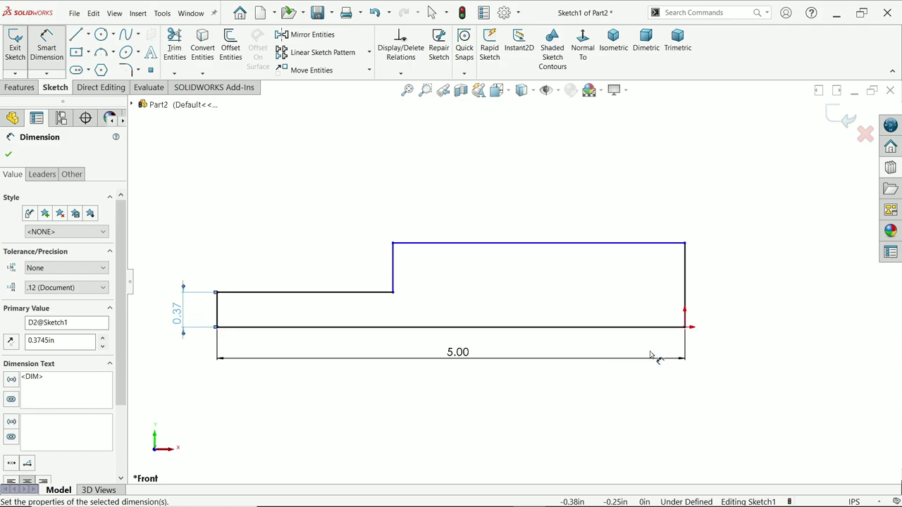
- Dimension the vertical edge of the larger section at the origin to 1.124/2 in
click(686, 289)
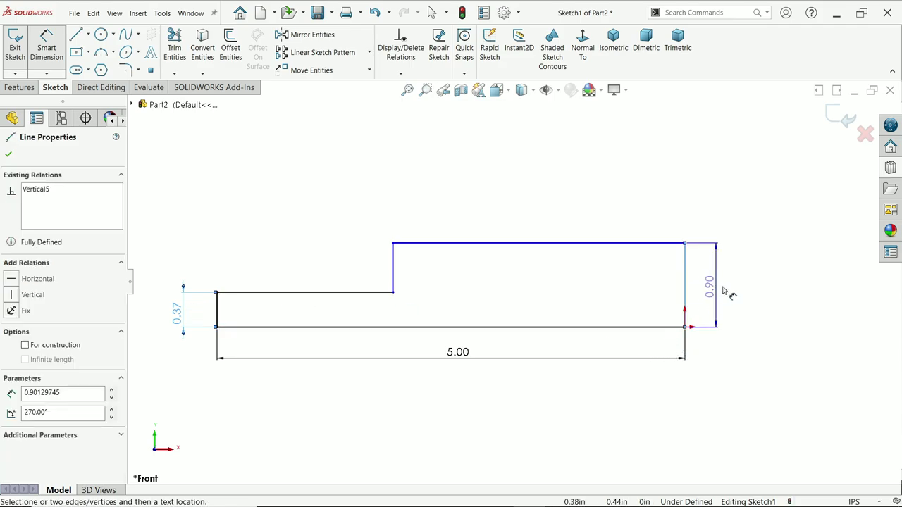
click(722, 289)
text(1.124)
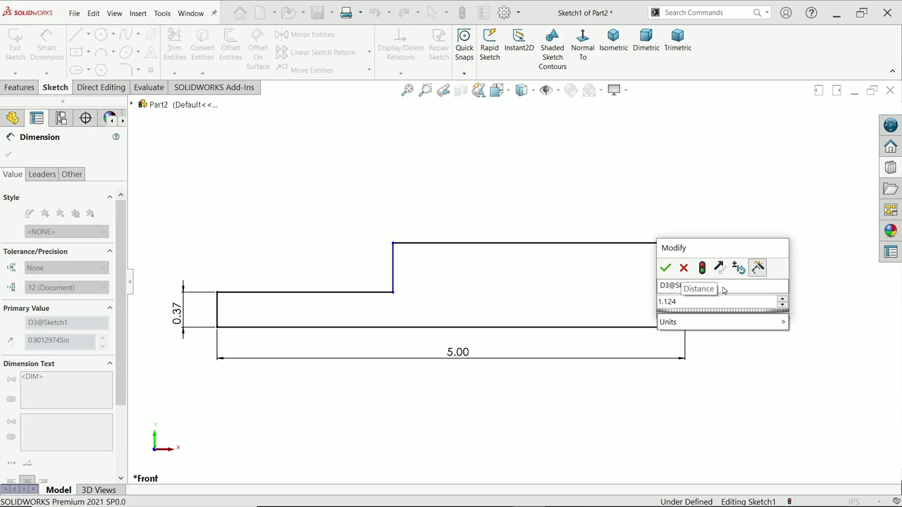
text(/2)
key(Return)
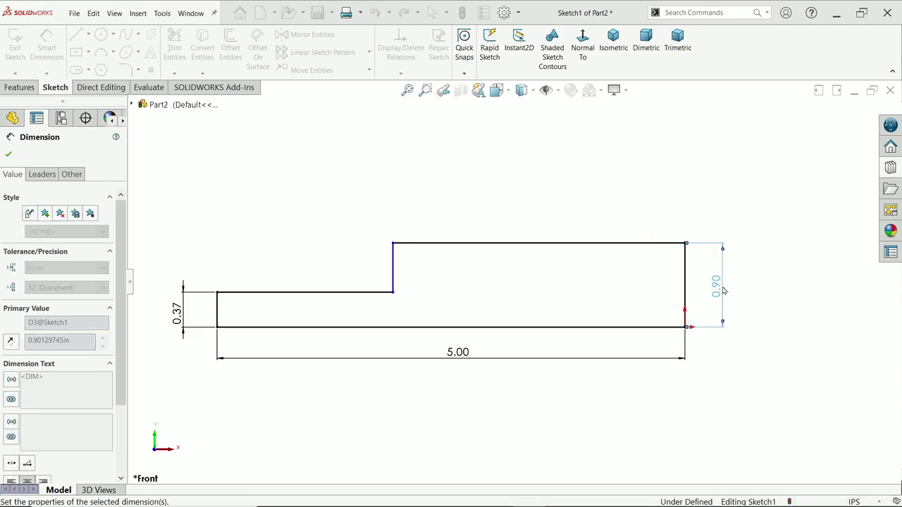
- Dimension the horizontal length of the narrow section's upper edge to 1.187 in
click(276, 296)
click(293, 225)
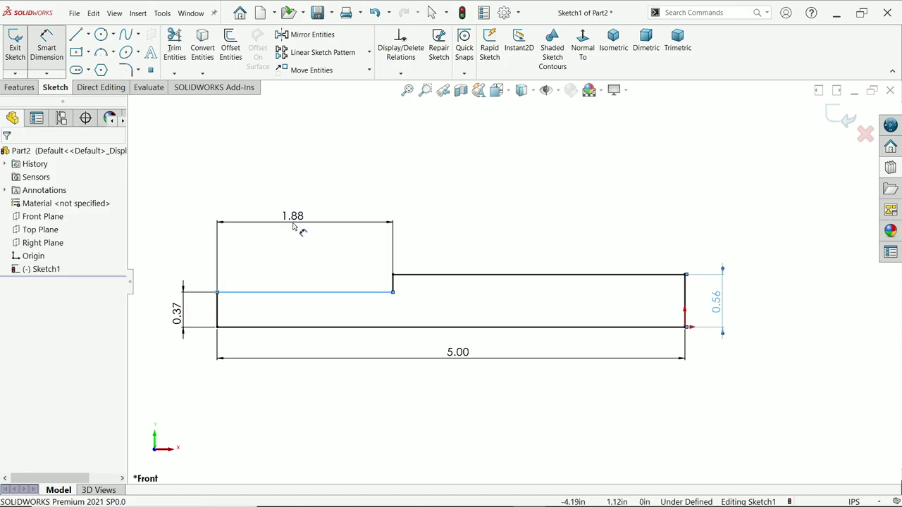
text(1.1)
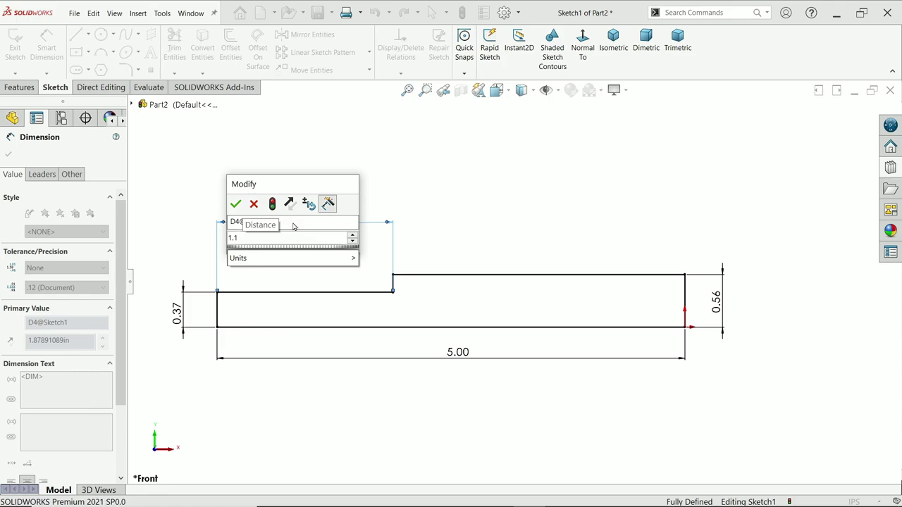
text(87)
key(Return)
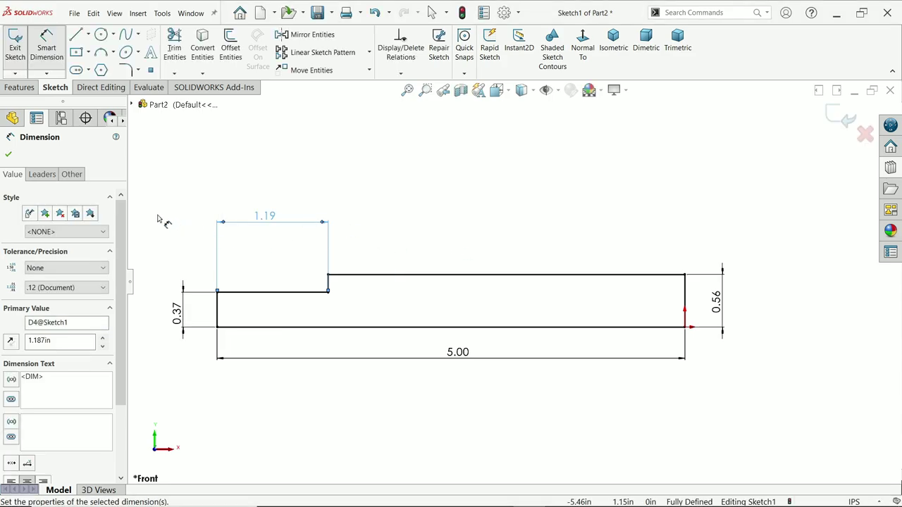
- Revolve the stepped profile 360 degrees about its 5 in base line, using the Blind type
click(20, 87)
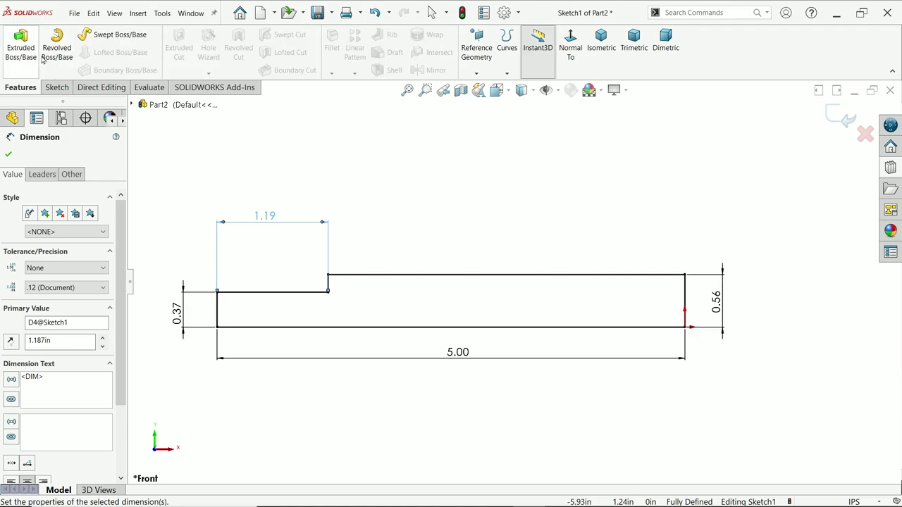
click(55, 56)
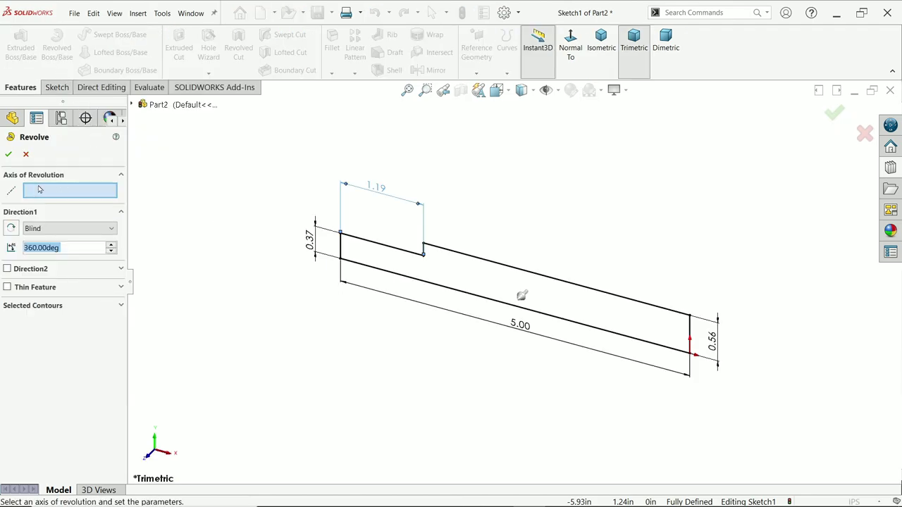
click(489, 301)
scroll(499, 299, up, 3)
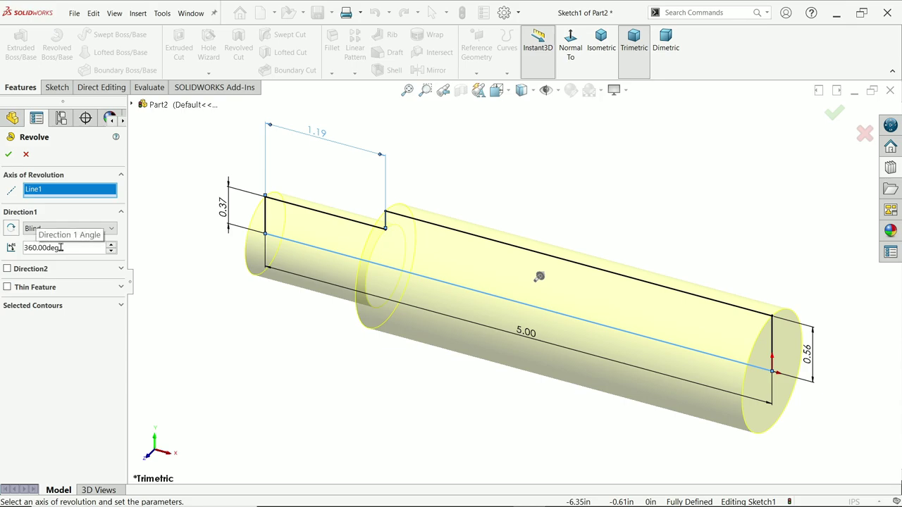
click(34, 231)
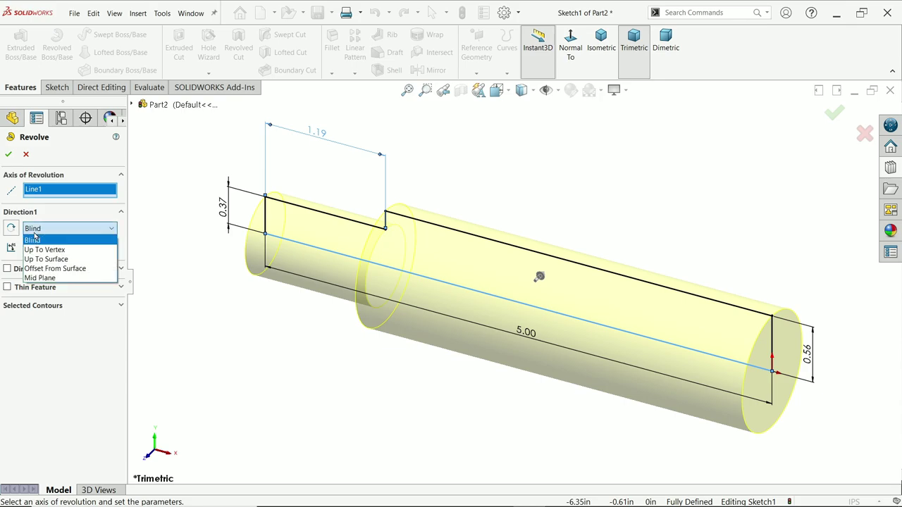
click(32, 239)
click(8, 153)
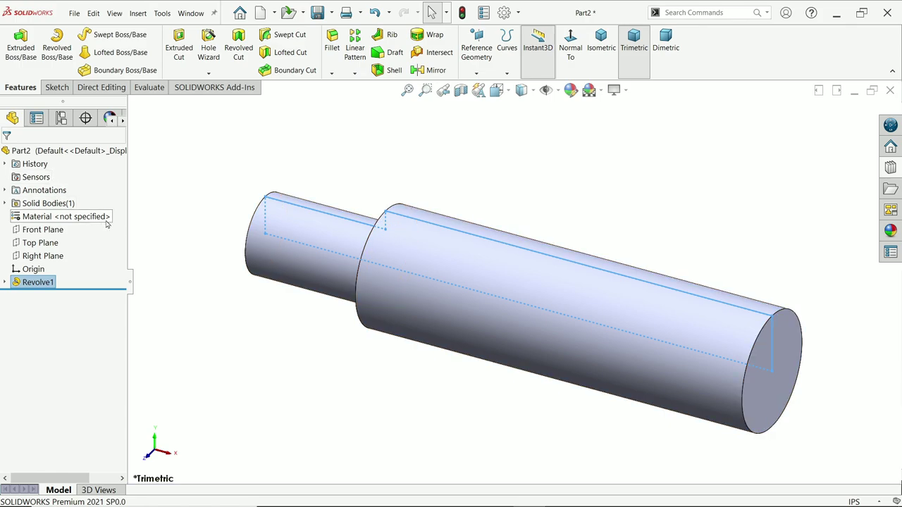
click(178, 221)
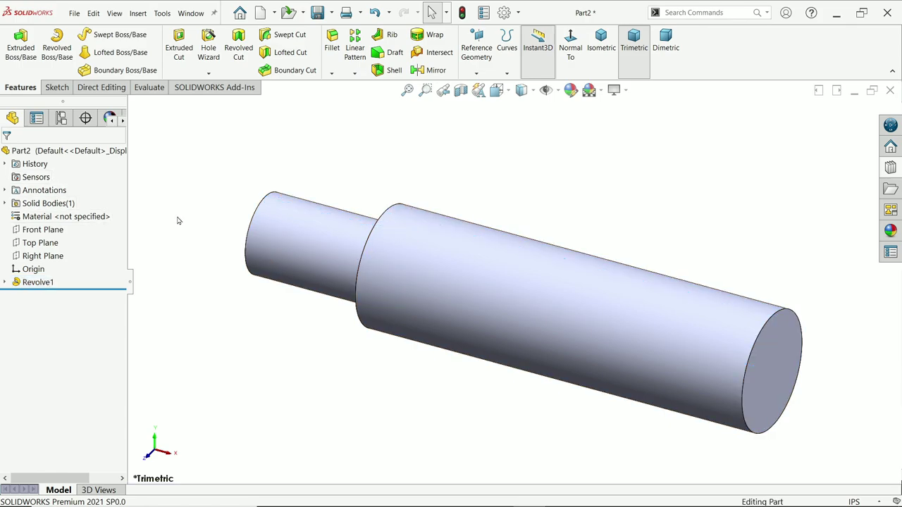
- Sketch a circle of about 0.33 in radius on the Front Plane, on the larger shaft section near the origin end
click(42, 229)
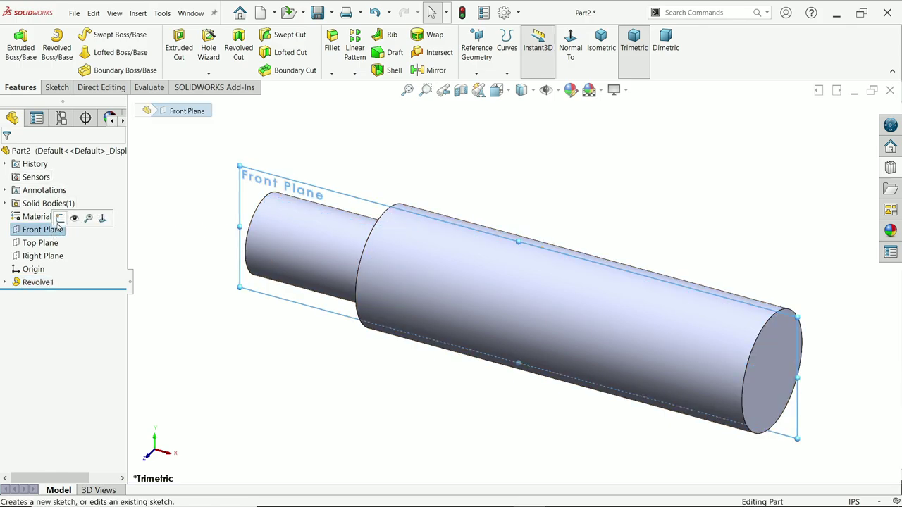
click(92, 215)
click(101, 35)
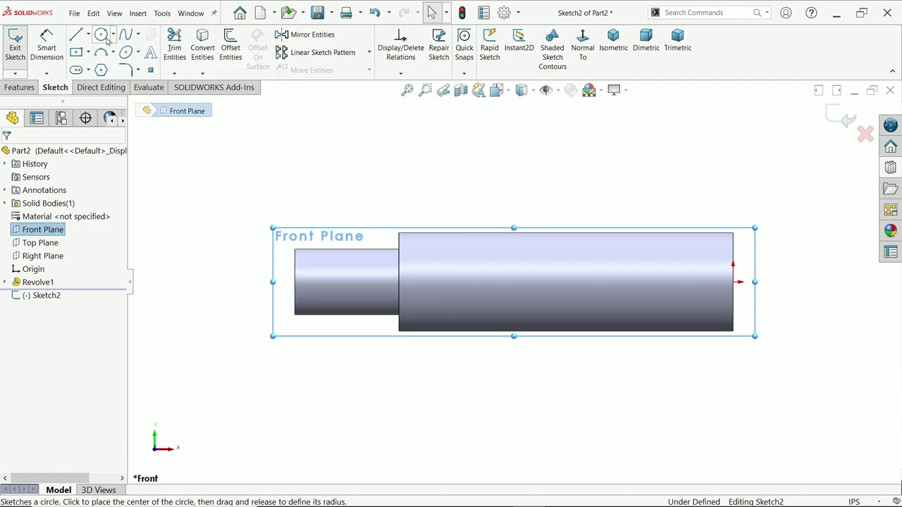
click(652, 277)
click(670, 258)
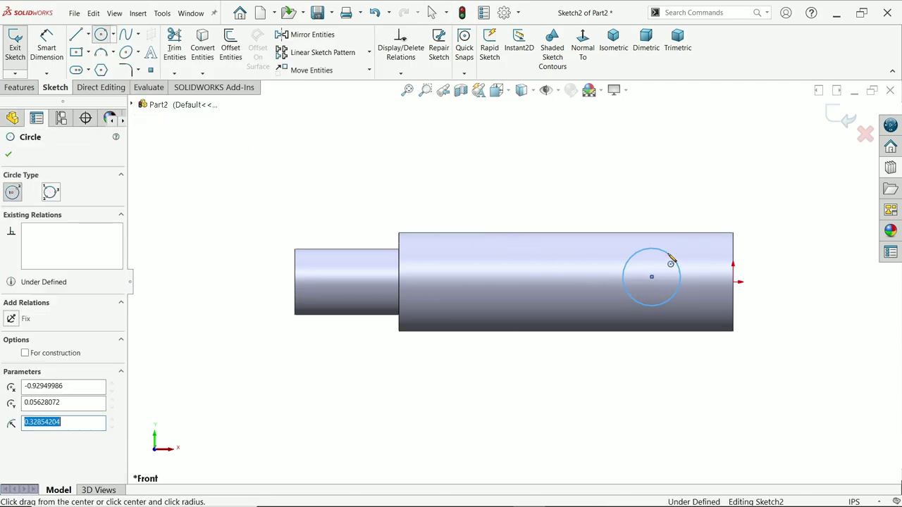
- Dimension the sketched circle's diameter to 0.515 in
click(52, 52)
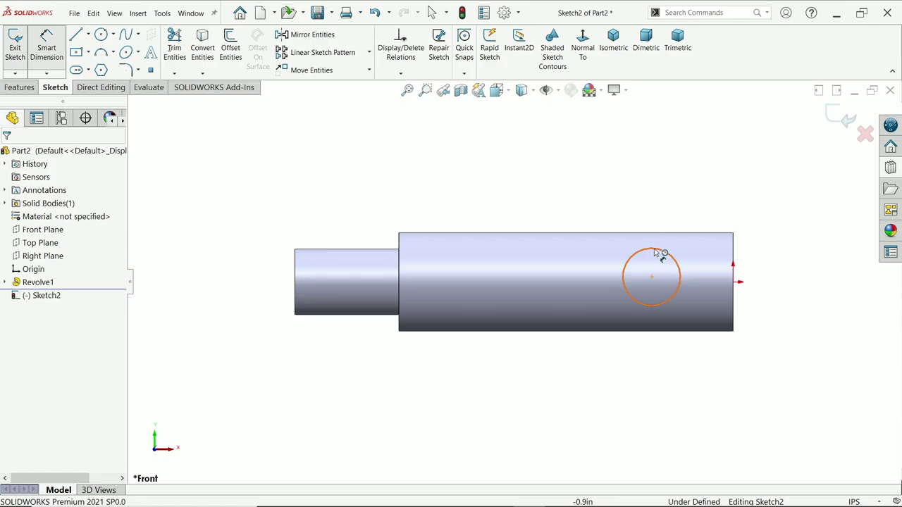
click(665, 254)
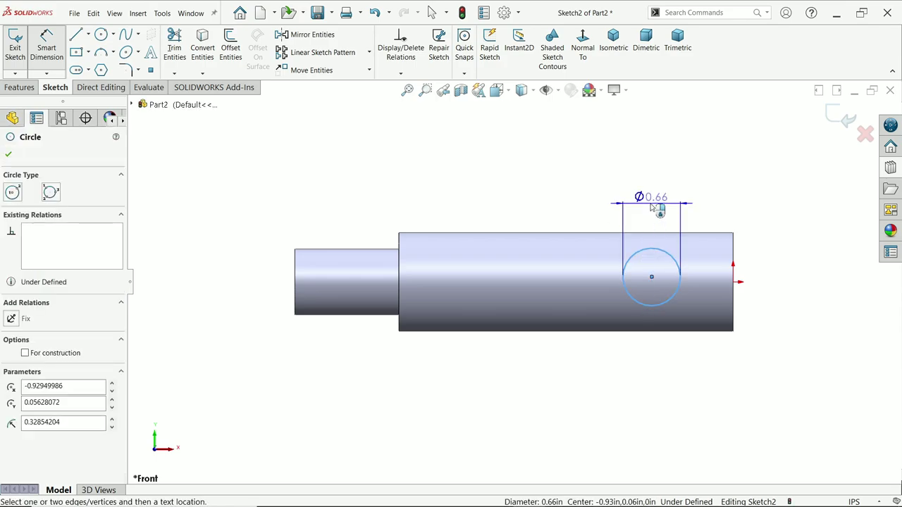
click(651, 204)
text(0.)
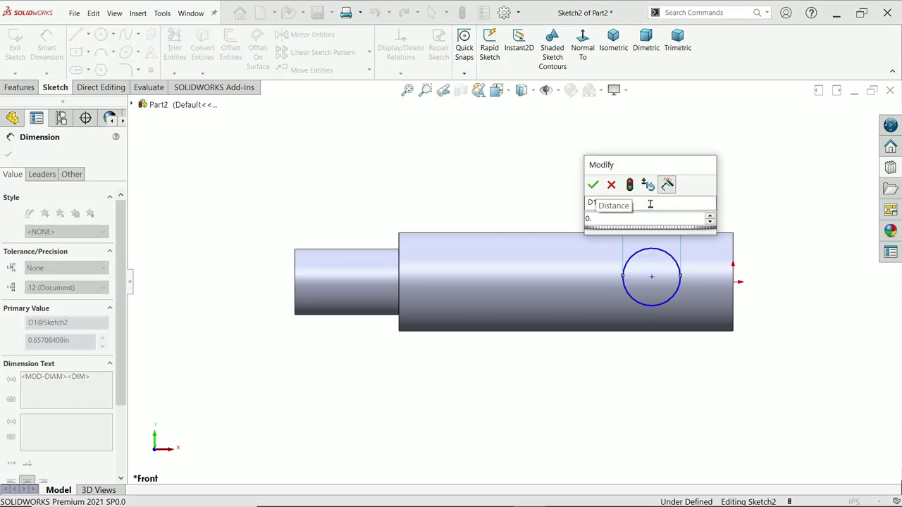
text(5)
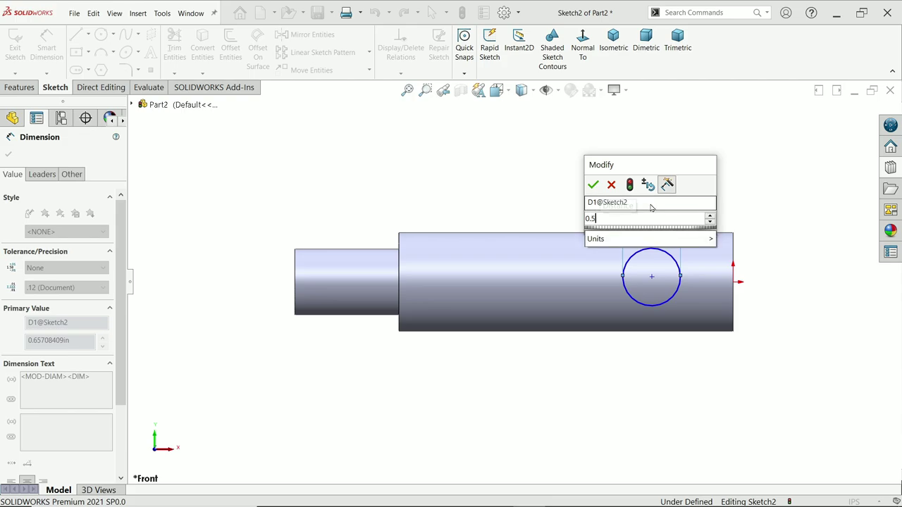
text(15)
key(Return)
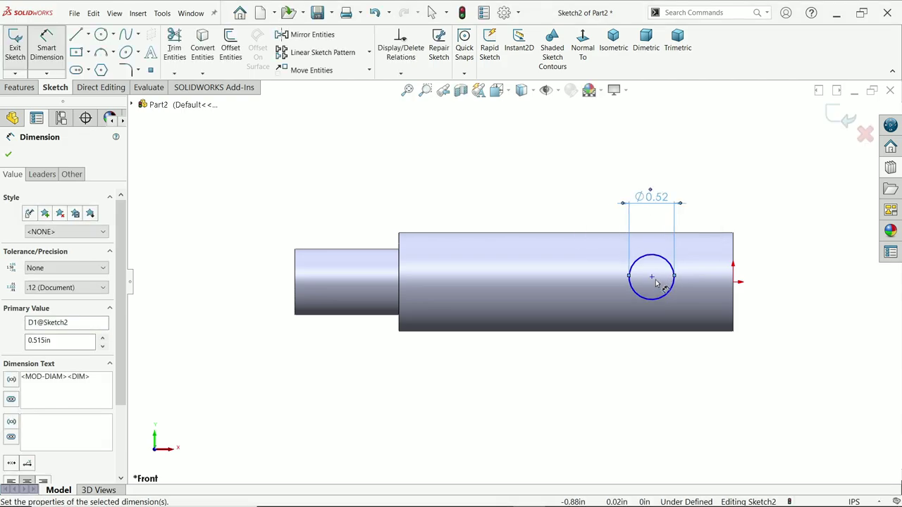
- Dimension the horizontal distance between the circle's center and the origin to 0.5 in
click(651, 277)
click(737, 285)
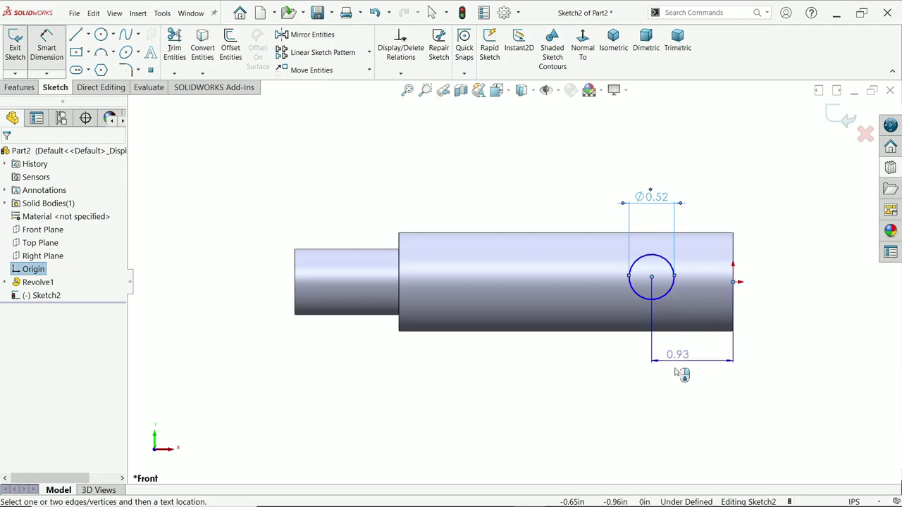
click(681, 373)
text(0.5)
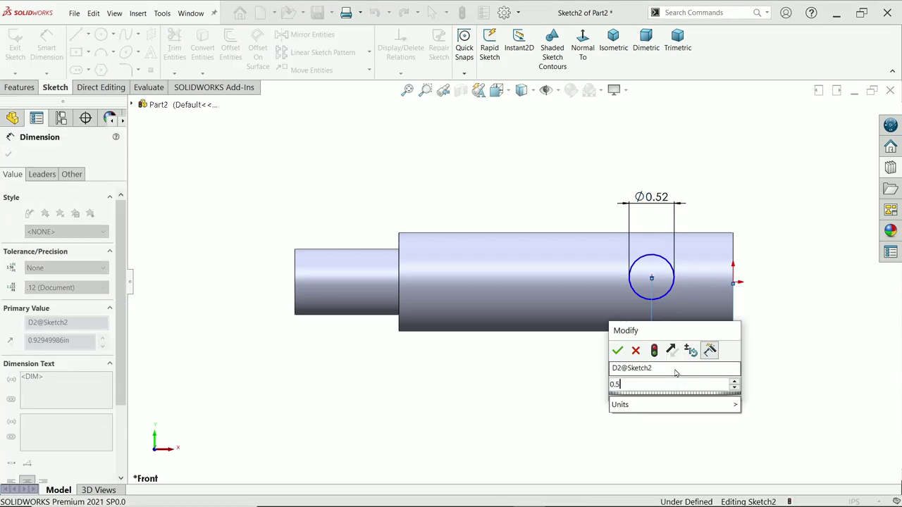
key(Return)
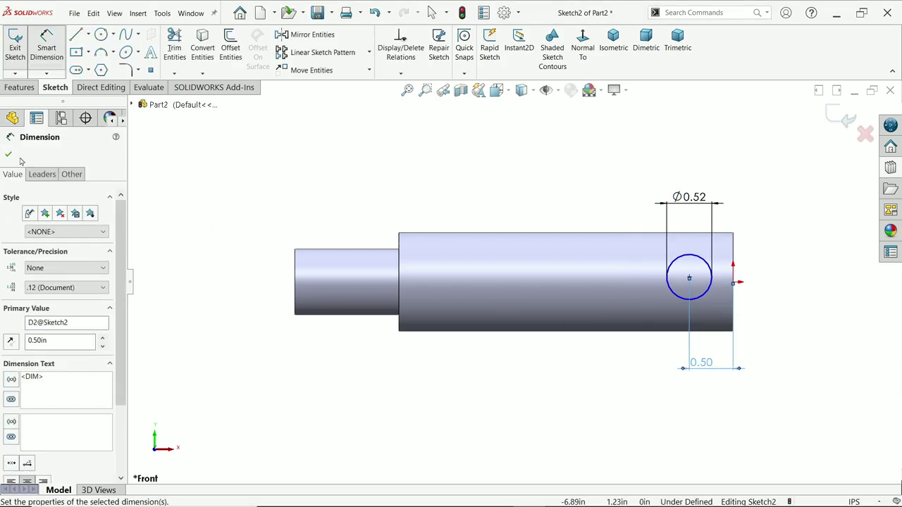
click(8, 155)
- Add a Horizontal relation between the origin and the circle's center
click(737, 285)
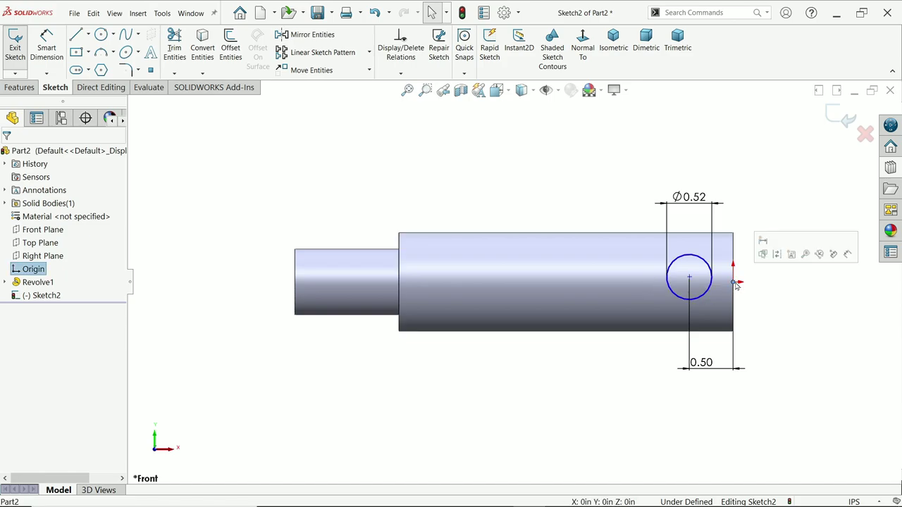
ctrl+click(689, 278)
click(722, 238)
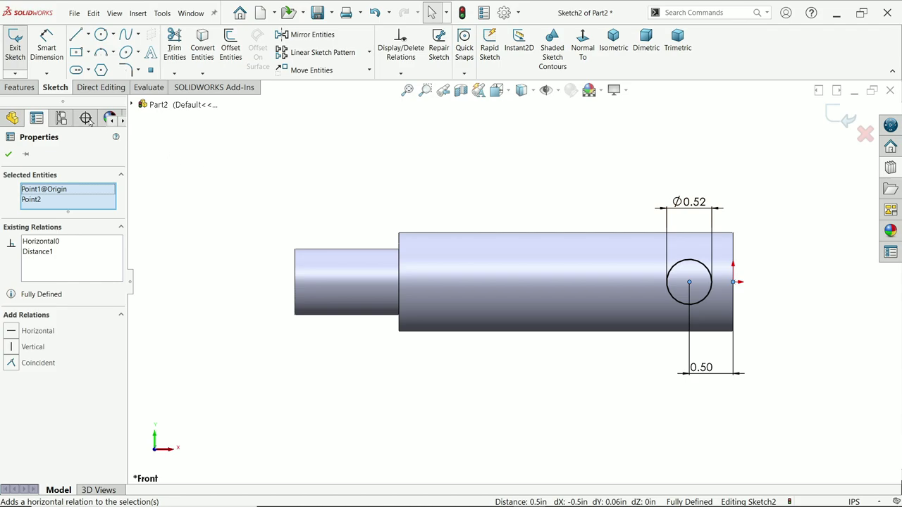
- Cut-extrude the circle through the larger shaft section in both directions, using Through All - Both
click(19, 87)
click(179, 48)
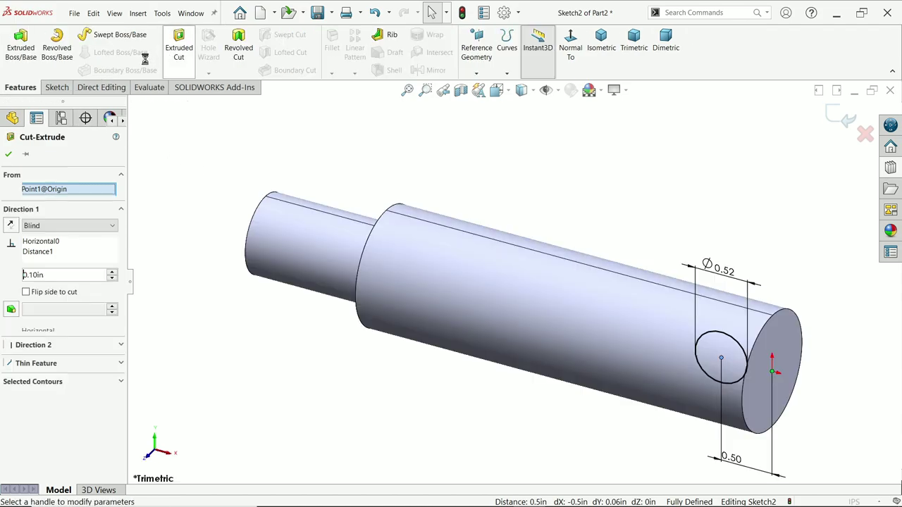
click(46, 225)
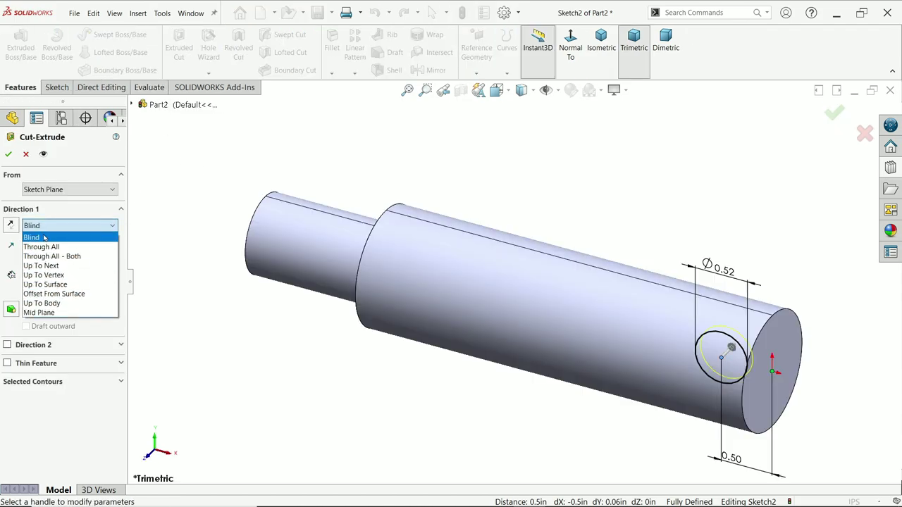
click(52, 257)
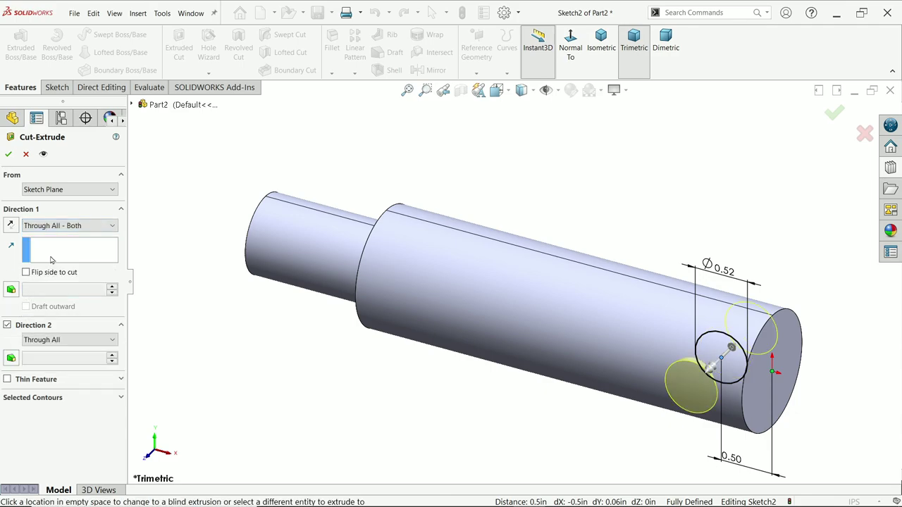
click(10, 155)
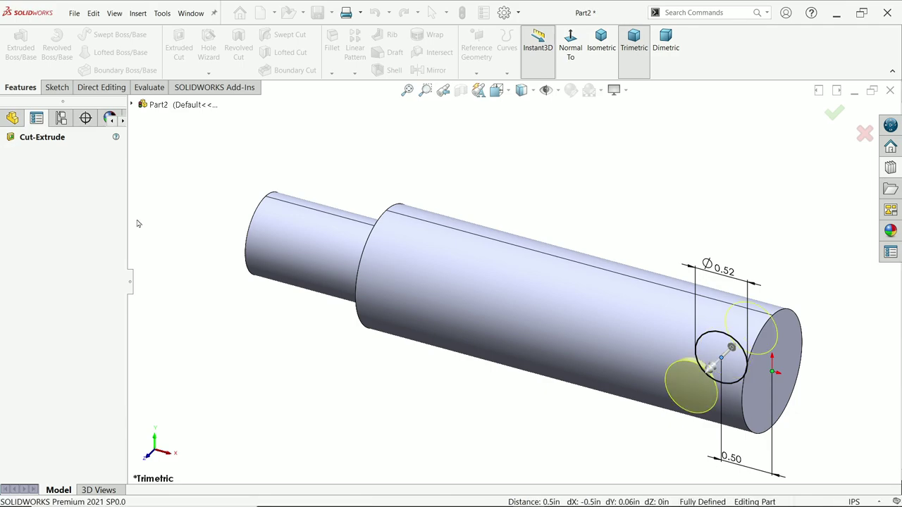
mouse_move(692, 268)
middle_down()
mouse_move(608, 250)
mouse_move(658, 260)
mouse_move(692, 246)
mouse_move(681, 254)
middle_up()
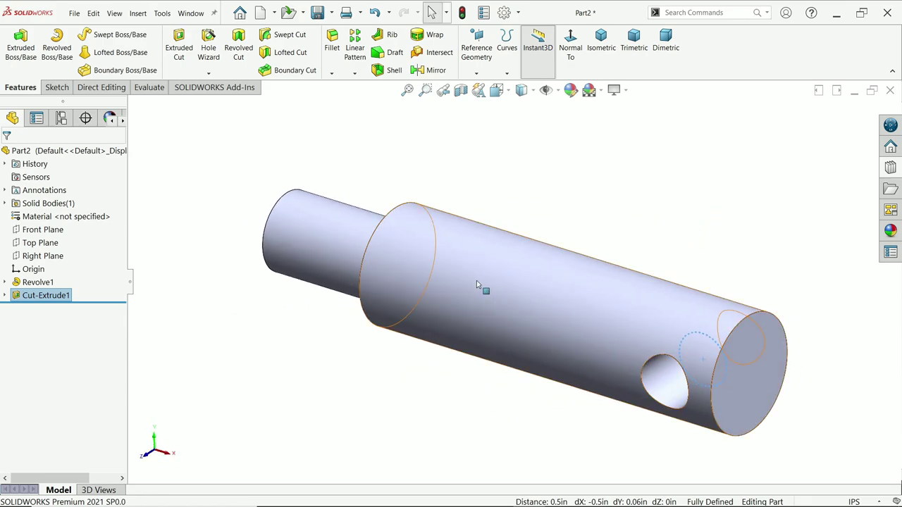
click(365, 110)
- Chamfer both end edges of the shaft and the outer shoulder edge by 0.0625 in at 45 degrees
click(331, 74)
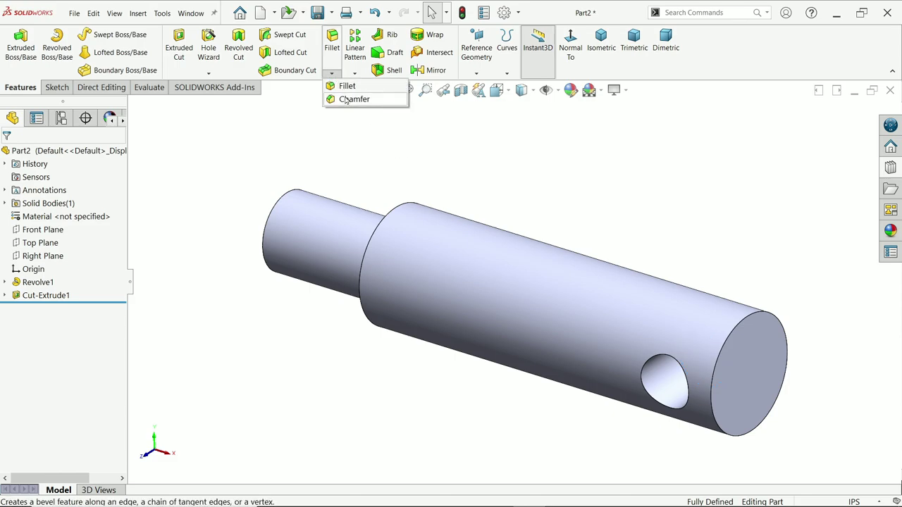
click(347, 100)
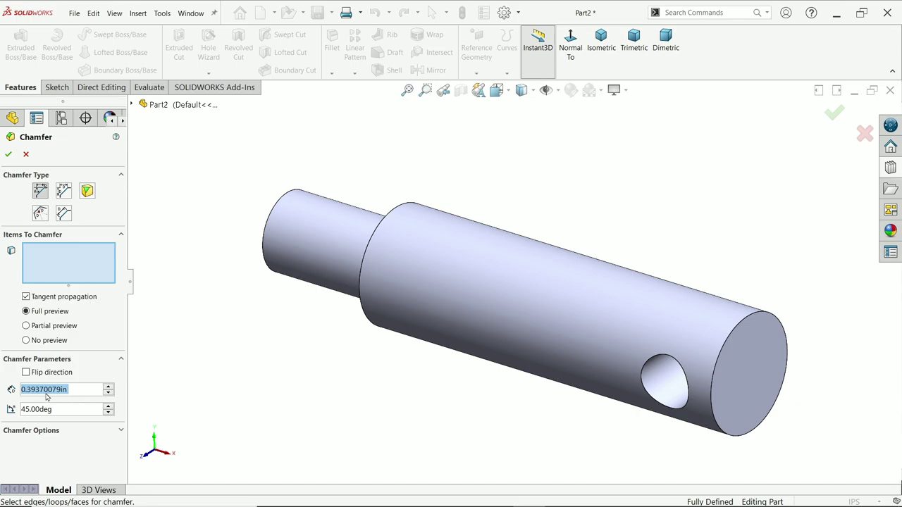
text(0.0)
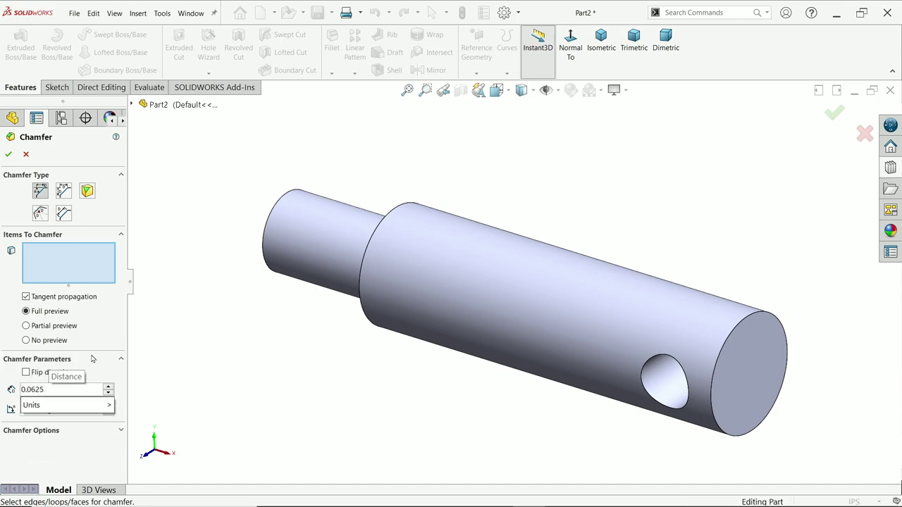
text(625)
key(Return)
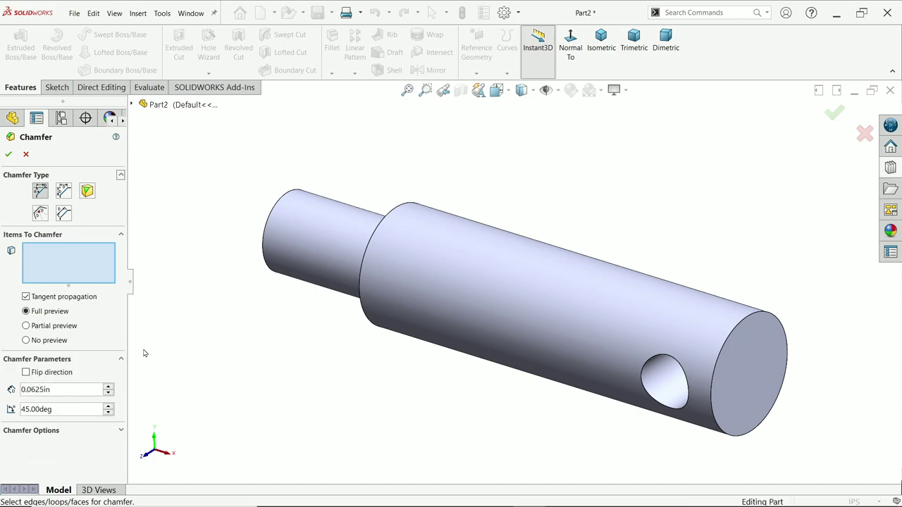
click(267, 264)
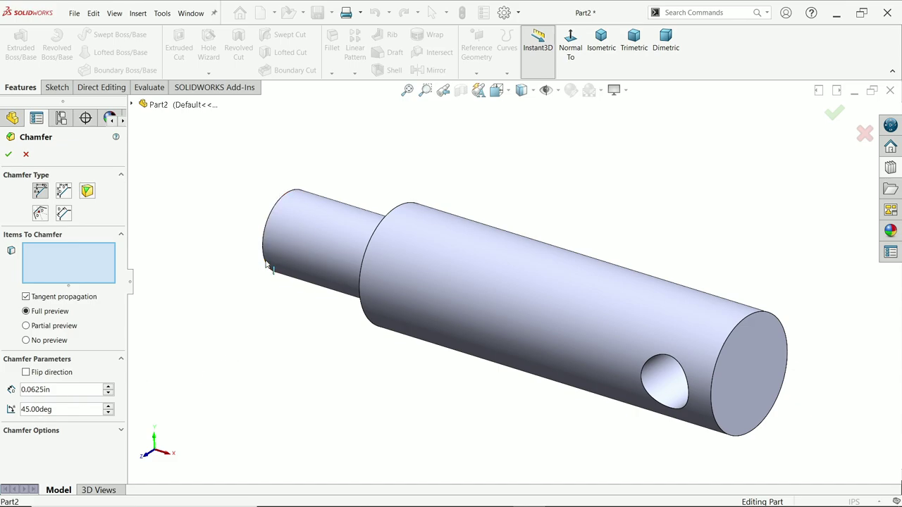
click(360, 295)
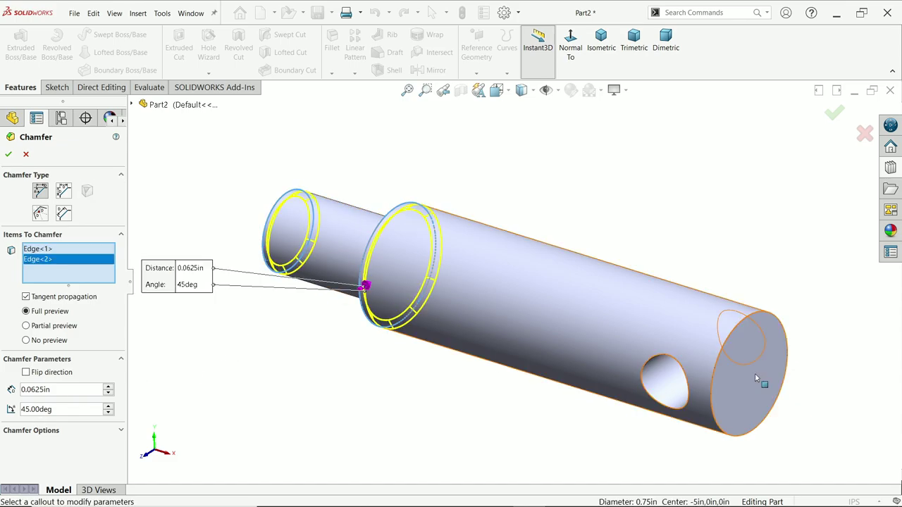
click(717, 367)
click(10, 156)
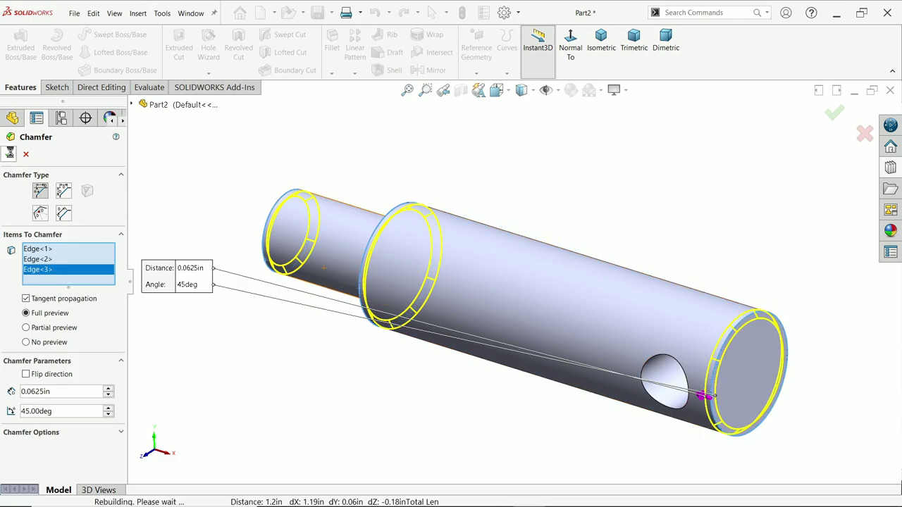
- Start a sketch on the flat shoulder face and draw a vertical centerline from the origin up to the larger section's outer edge
middle_drag(304, 205, 422, 207)
click(401, 224)
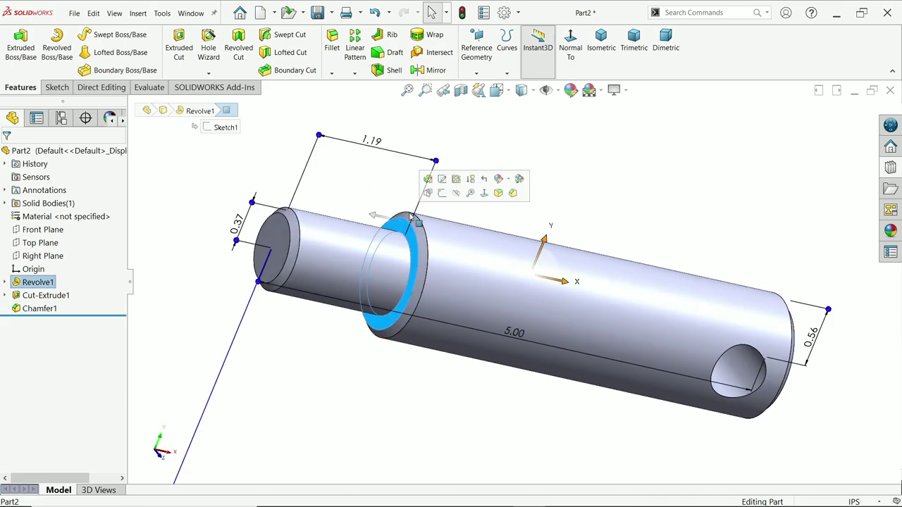
click(442, 196)
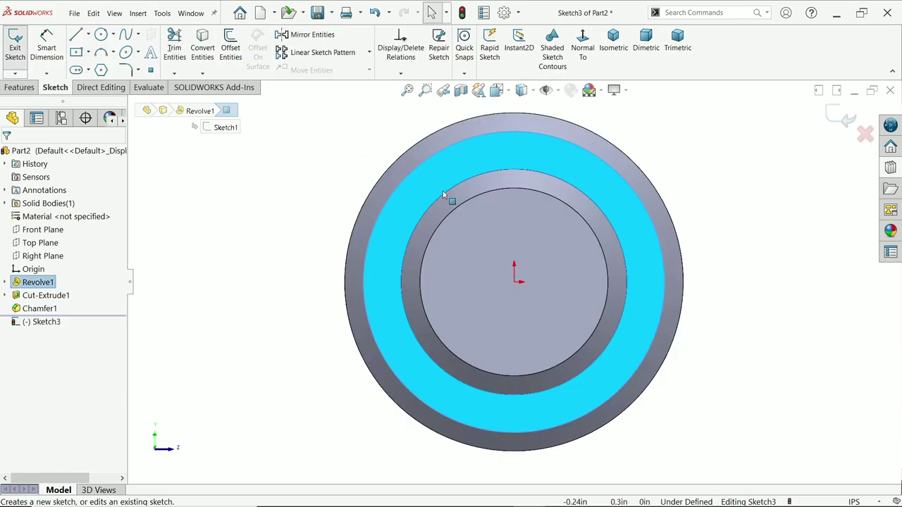
click(88, 33)
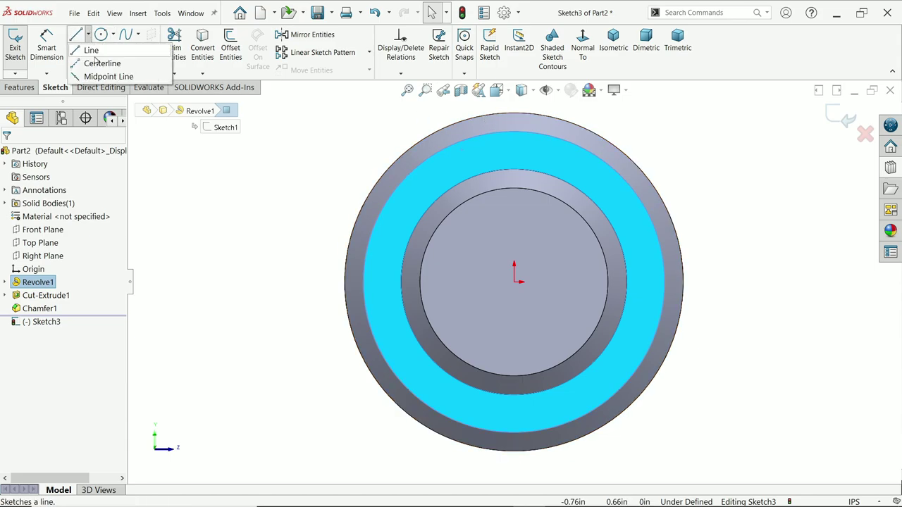
click(529, 292)
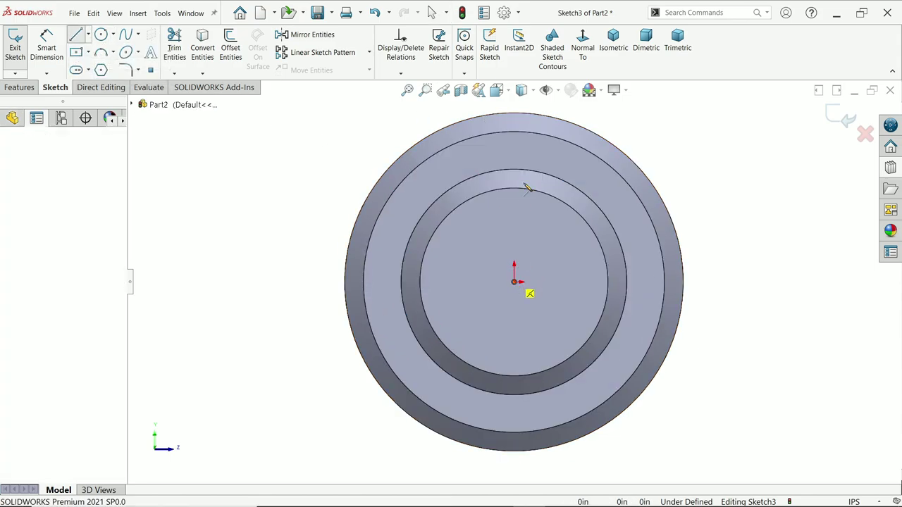
click(524, 116)
right_click(592, 114)
click(603, 120)
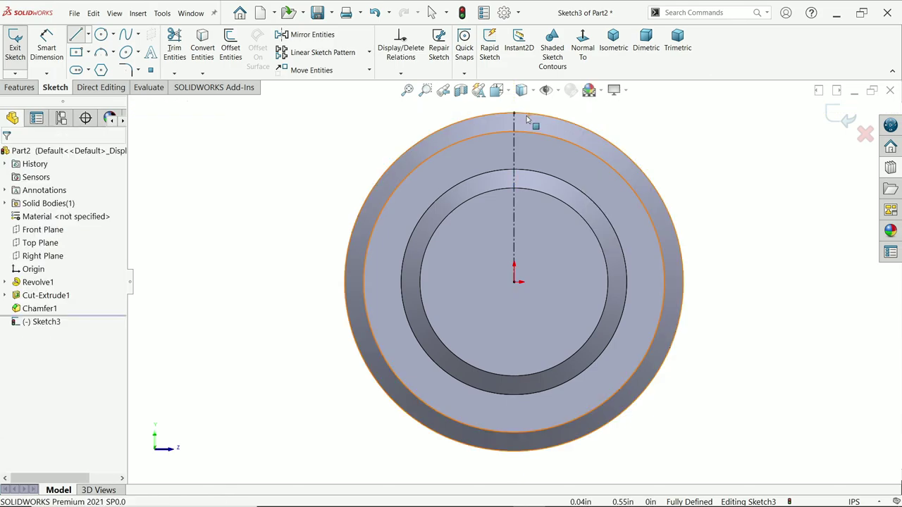
- Convert the larger section's outer circular edge into a sketch entity
scroll(534, 121, down, 3)
click(486, 145)
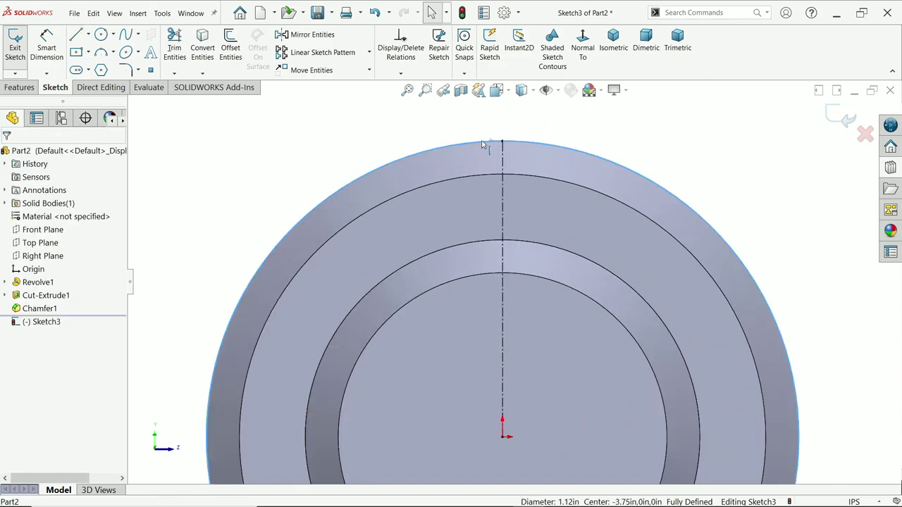
key(Escape)
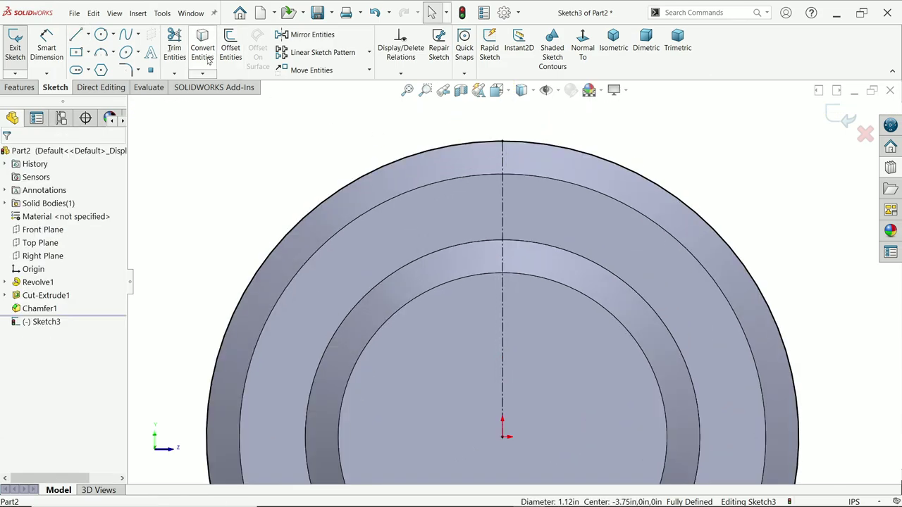
- Sketch a circle of about 0.41 in radius centered on the origin, inside the converted outer edge
click(100, 34)
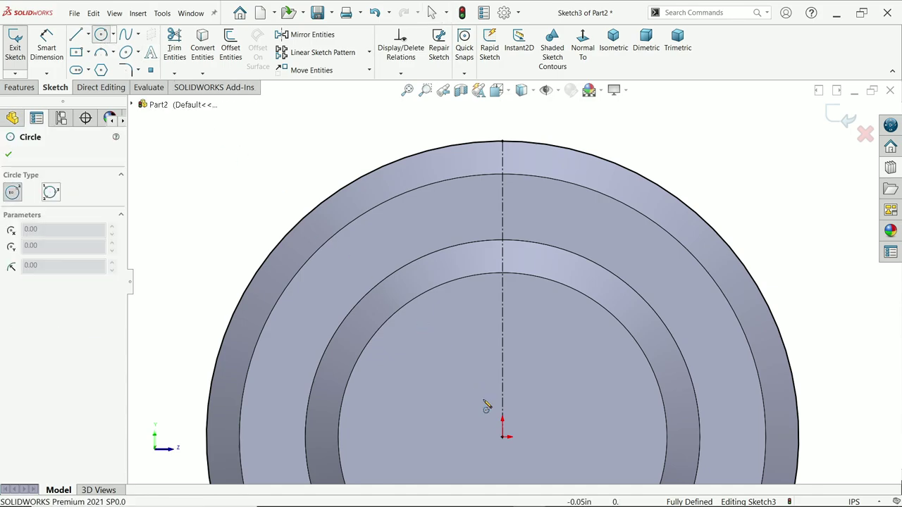
click(502, 437)
click(414, 239)
key(Escape)
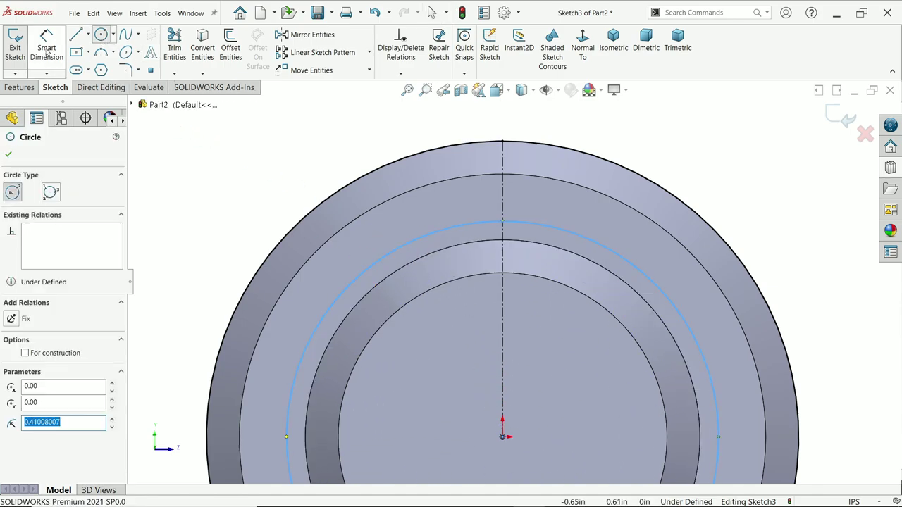
- Dimension the radial gap between the converted outer circle and the inner circle to 0.14 in
click(288, 242)
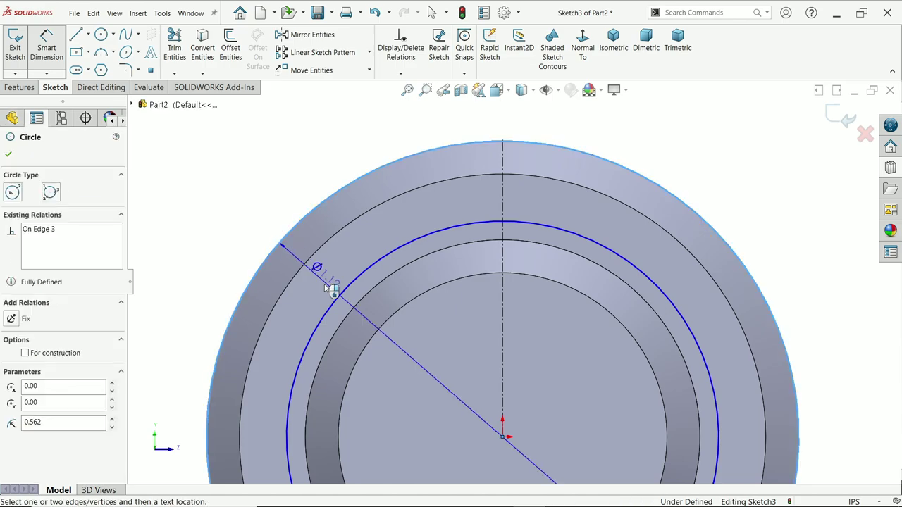
click(330, 296)
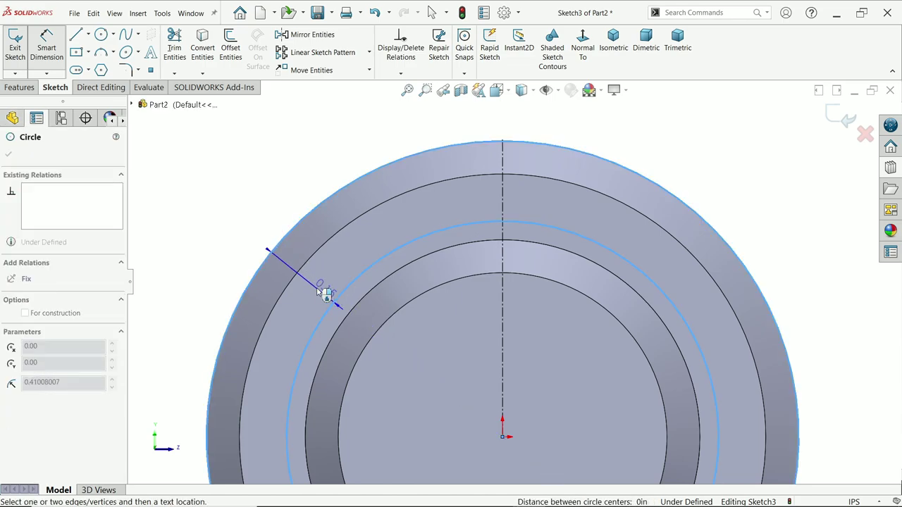
click(241, 219)
text(0.15)
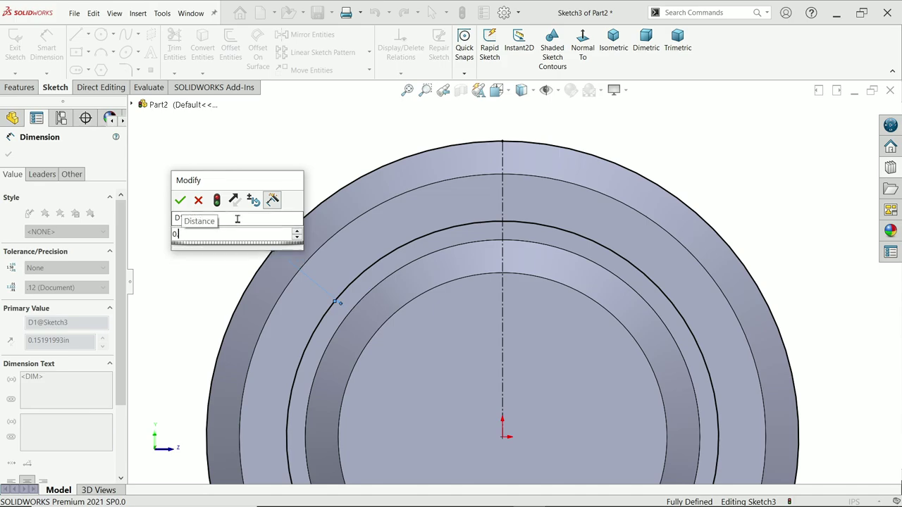
key(Return)
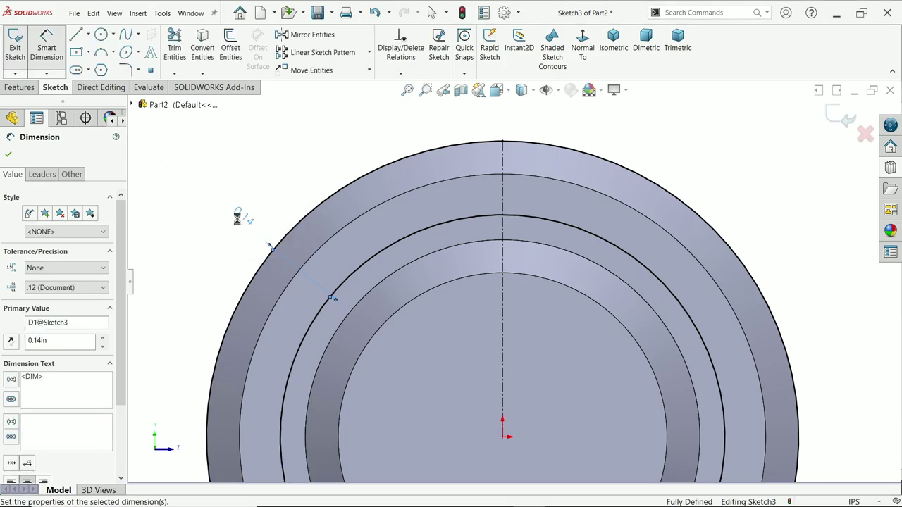
- Sketch a slanted line about 0.18 in long to the left of the centerline, from the outer circle to the inner circle
click(77, 37)
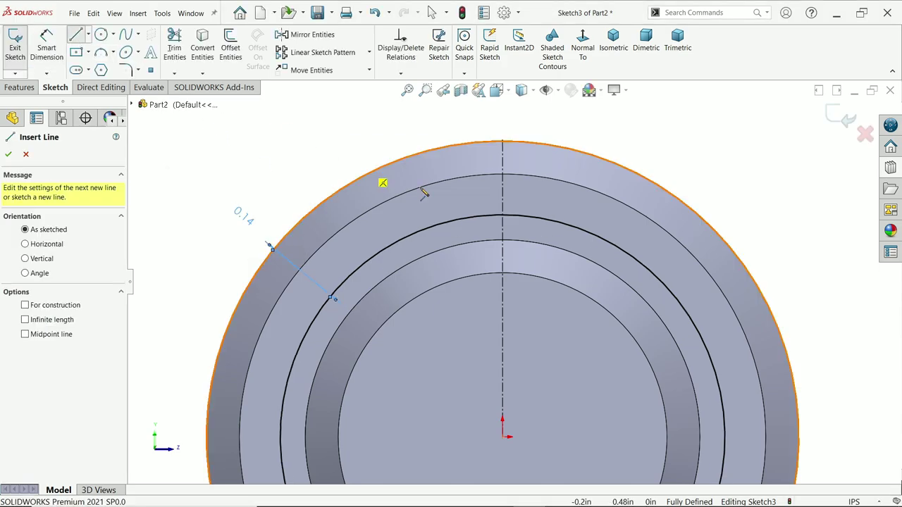
scroll(494, 193, down, 3)
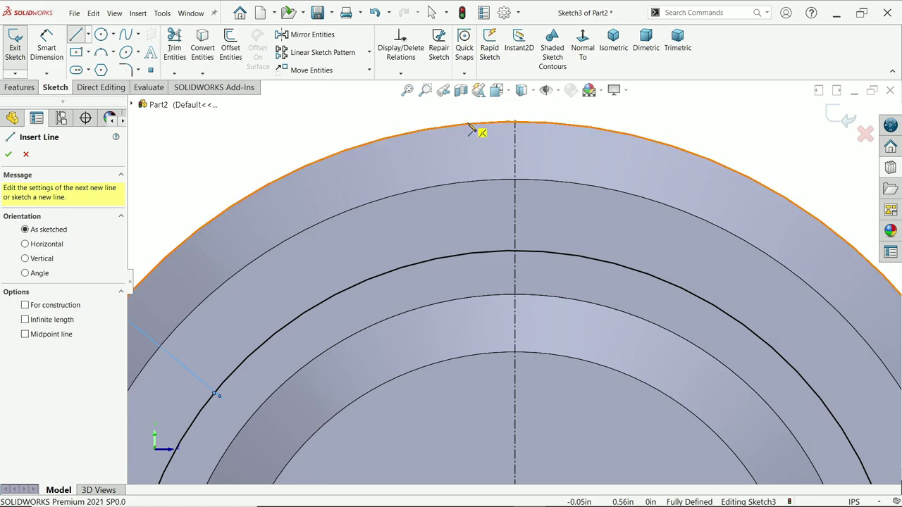
click(431, 128)
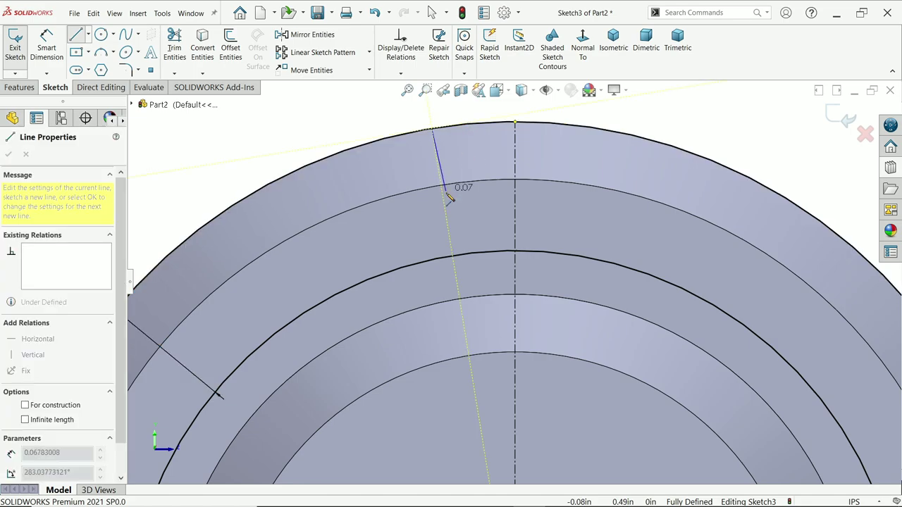
click(399, 271)
right_click(329, 124)
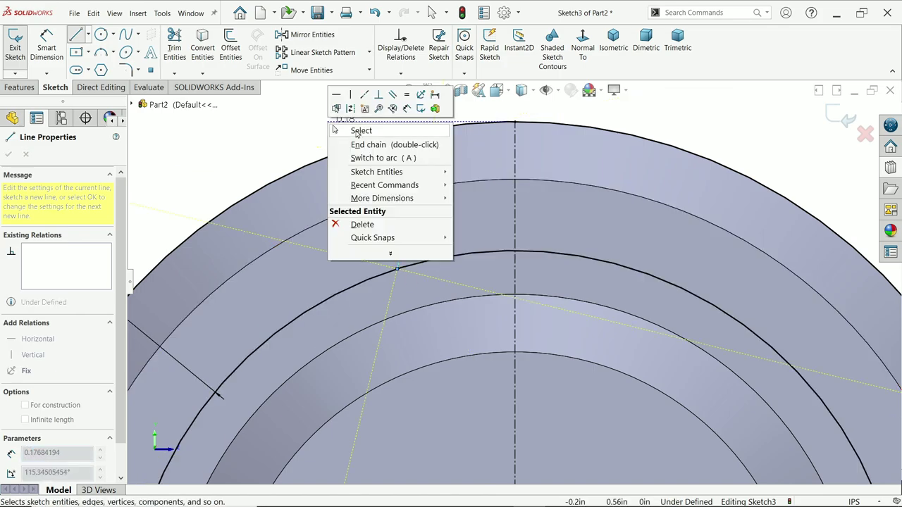
click(358, 132)
- Mirror the slanted line about the vertical centerline, keeping the original
click(310, 36)
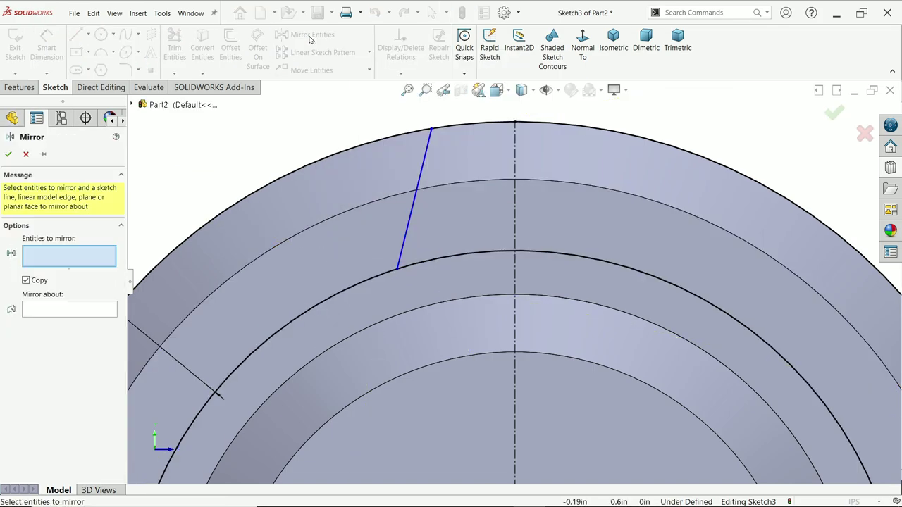
click(415, 203)
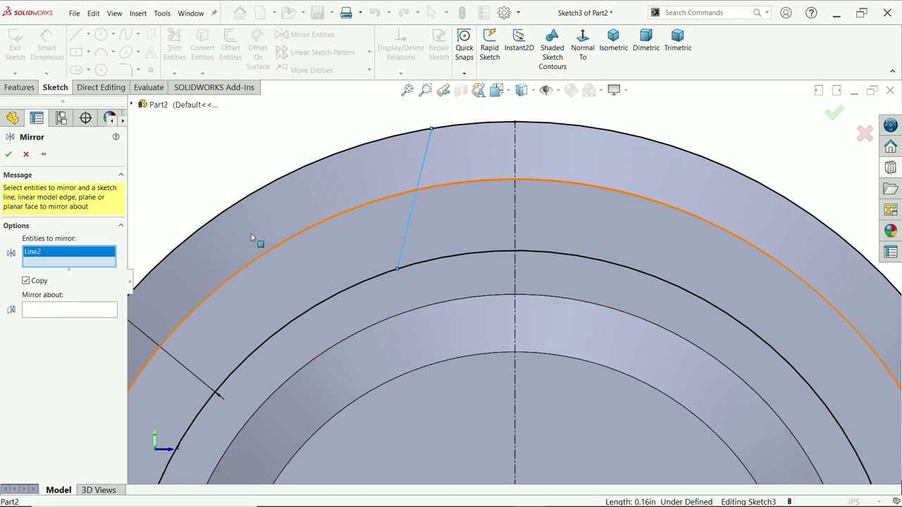
click(44, 310)
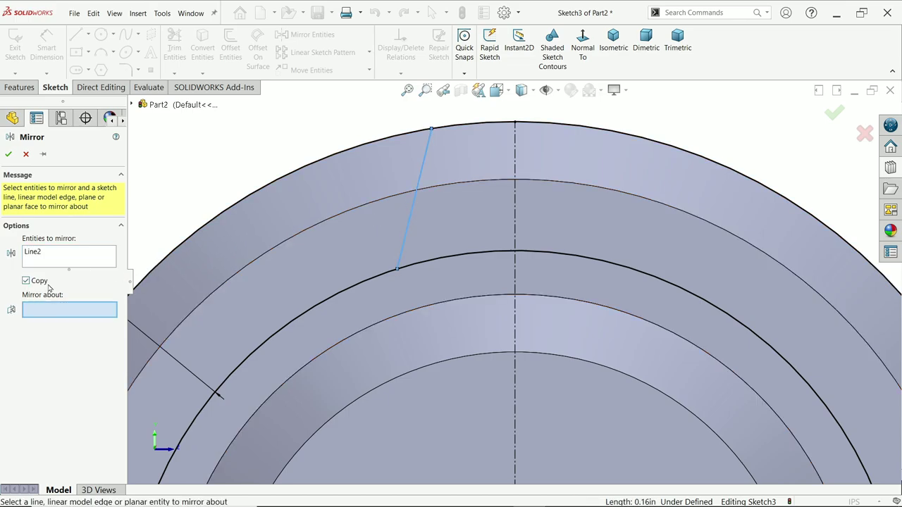
click(515, 238)
click(9, 154)
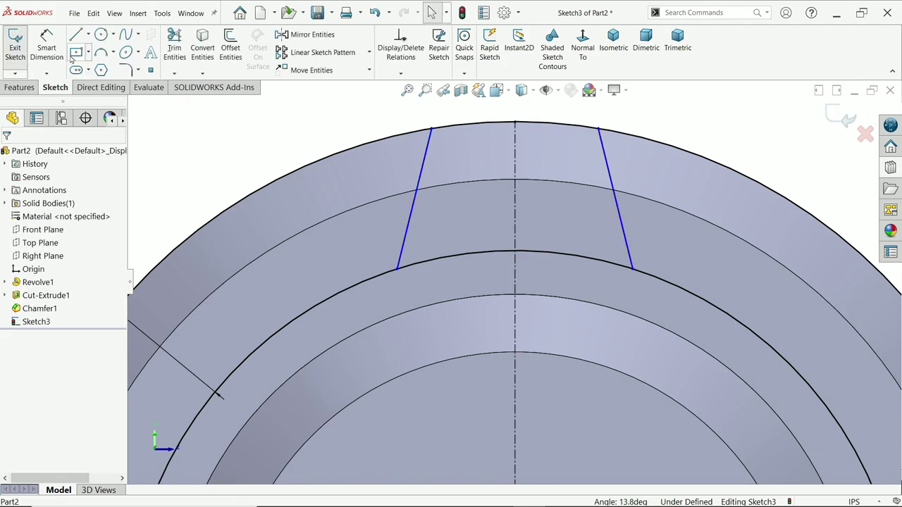
- Dimension the distance between the upper endpoints of the two slanted lines to 0.04 in
click(431, 130)
click(598, 130)
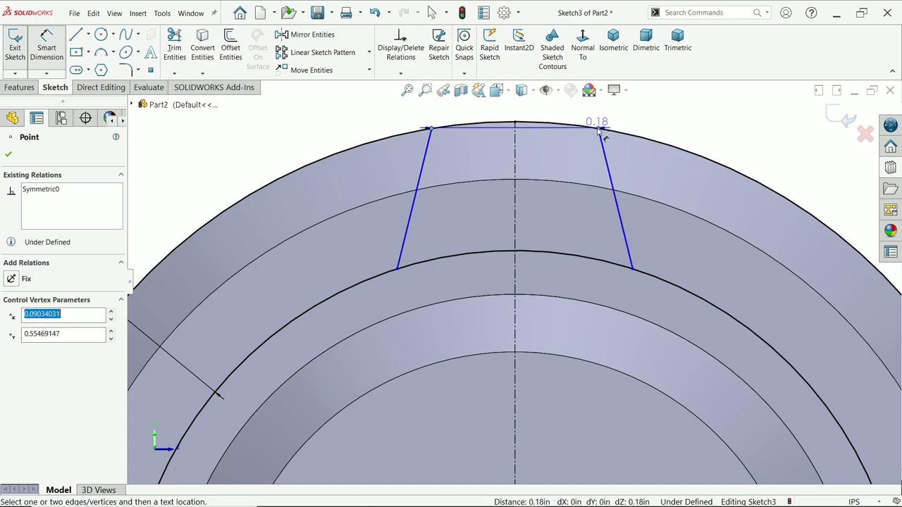
click(543, 105)
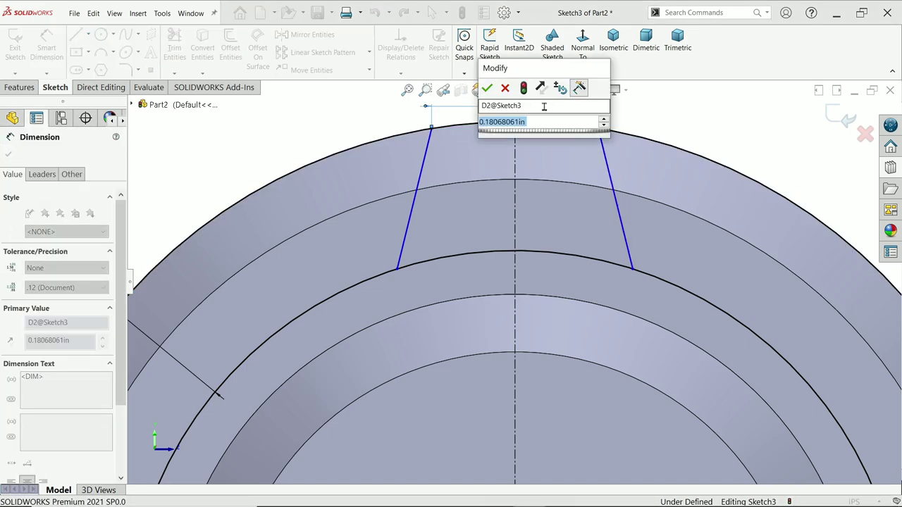
text(0.0)
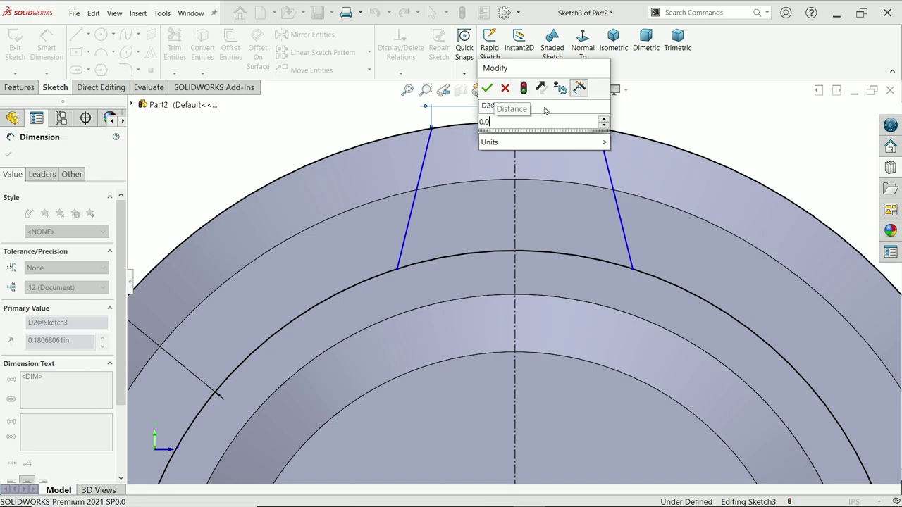
text(4)
key(Return)
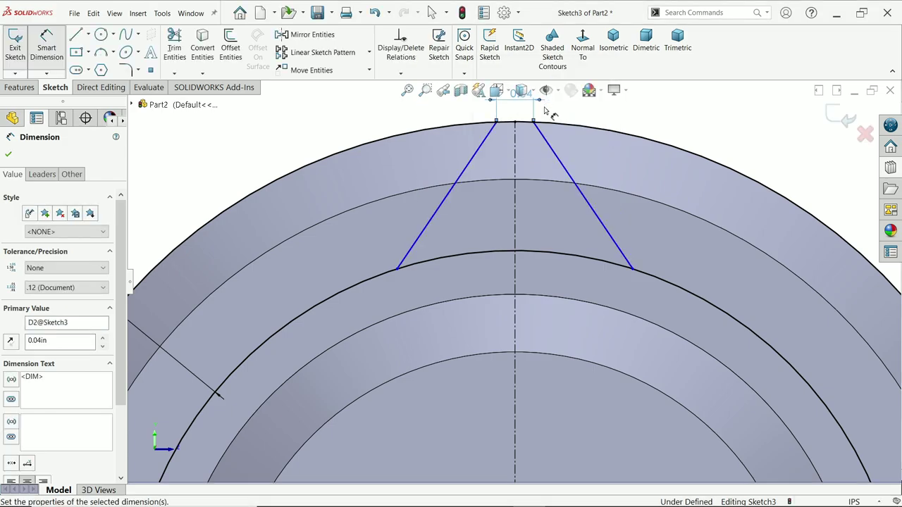
- Dimension the angle between the two slanted tooth lines to 49.28 degrees
click(444, 203)
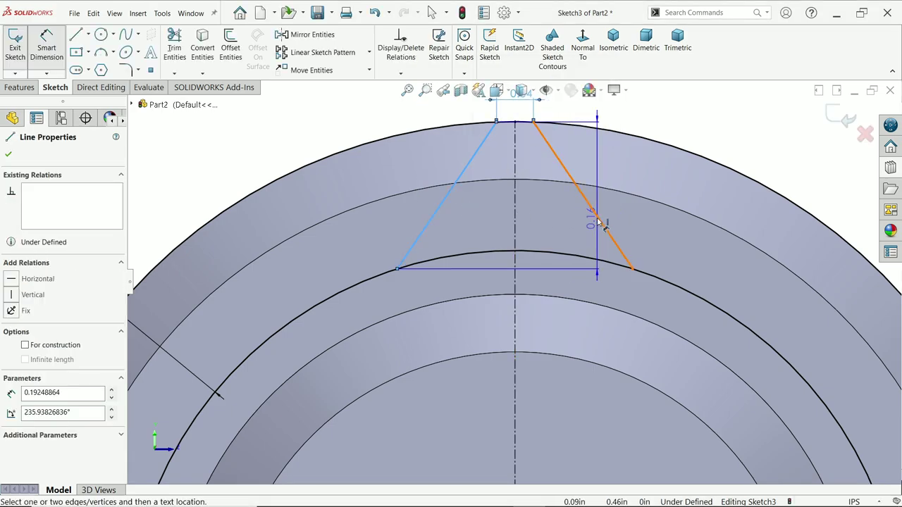
click(596, 222)
click(553, 224)
text(4)
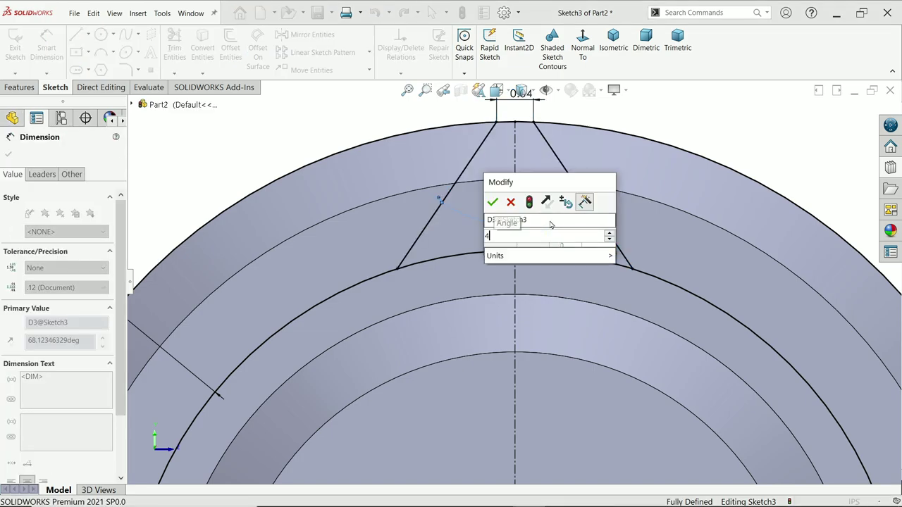
text(9.28)
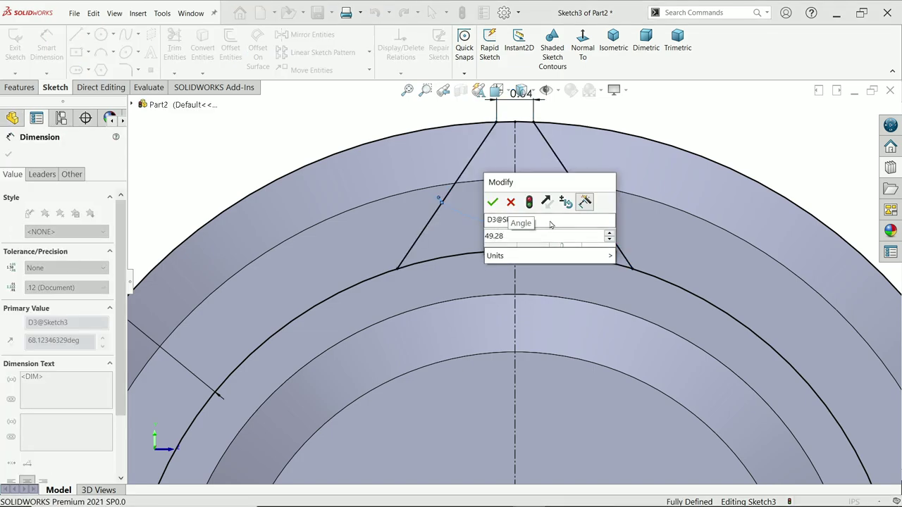
key(Return)
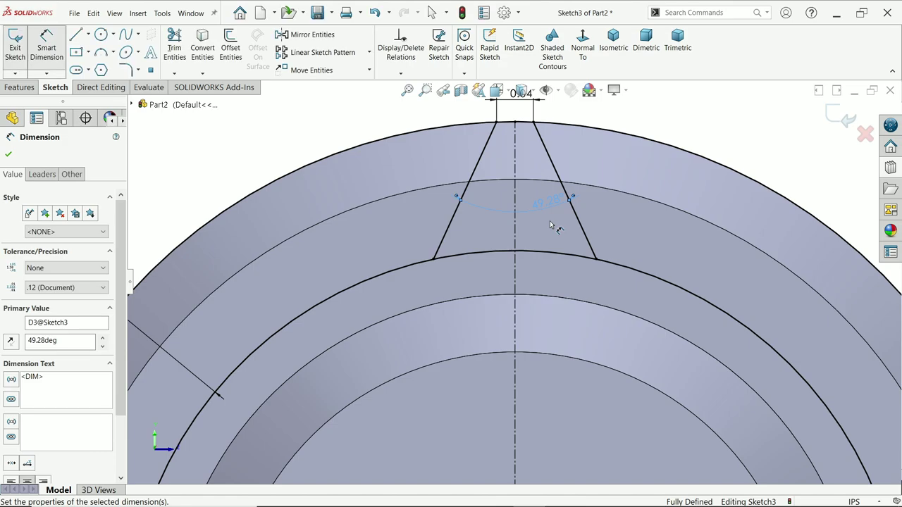
scroll(493, 215, up, 5)
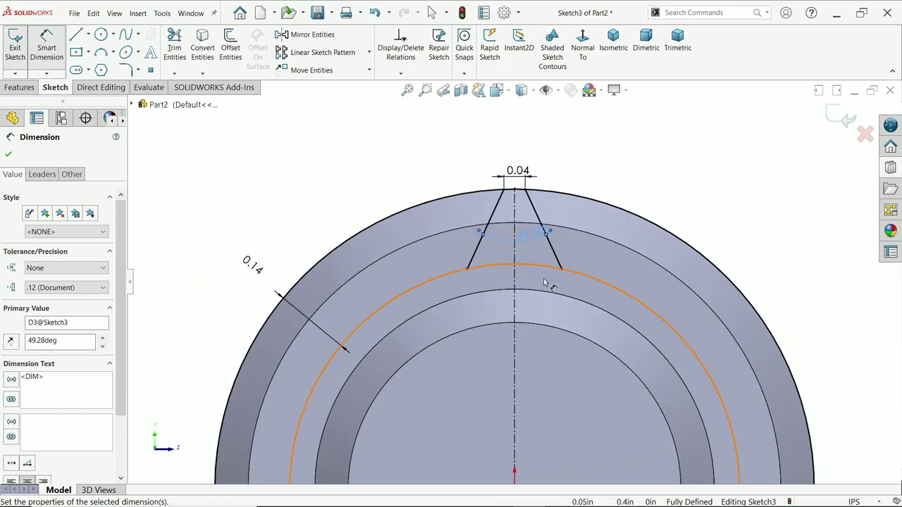
scroll(536, 260, down, 5)
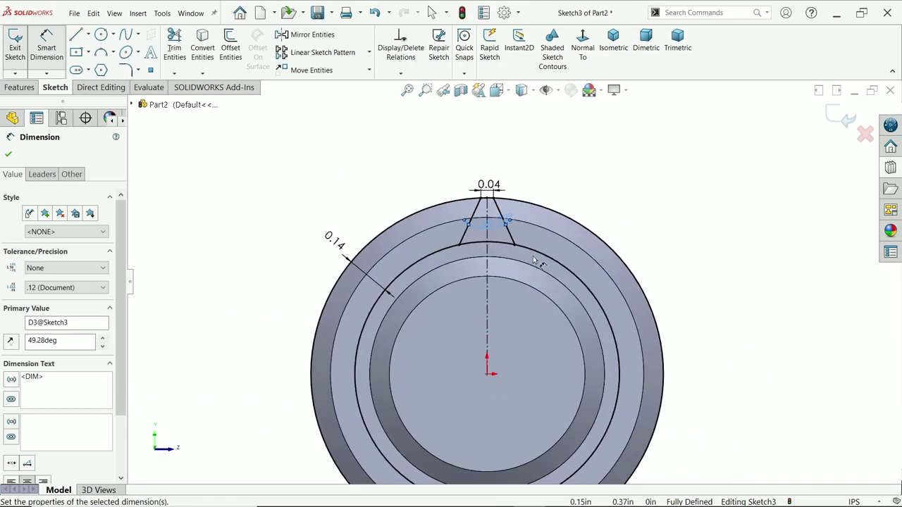
key(Escape)
- Create a circular sketch pattern of both tooth lines around the origin, with 12 equally spaced instances over 360 degrees
scroll(597, 161, down, 2)
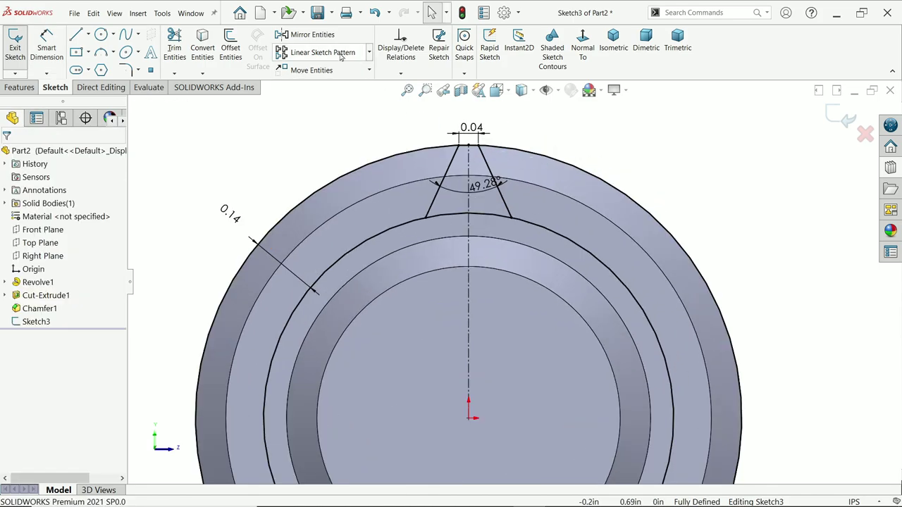
click(369, 53)
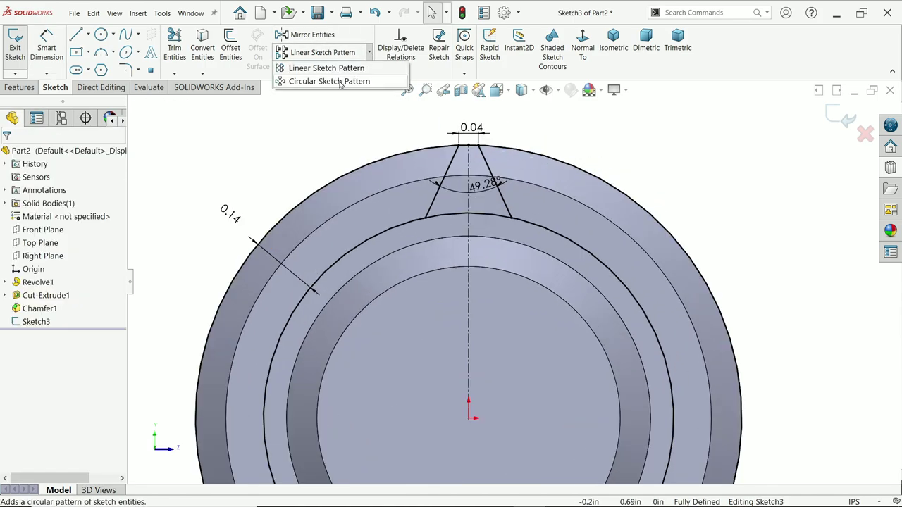
click(341, 81)
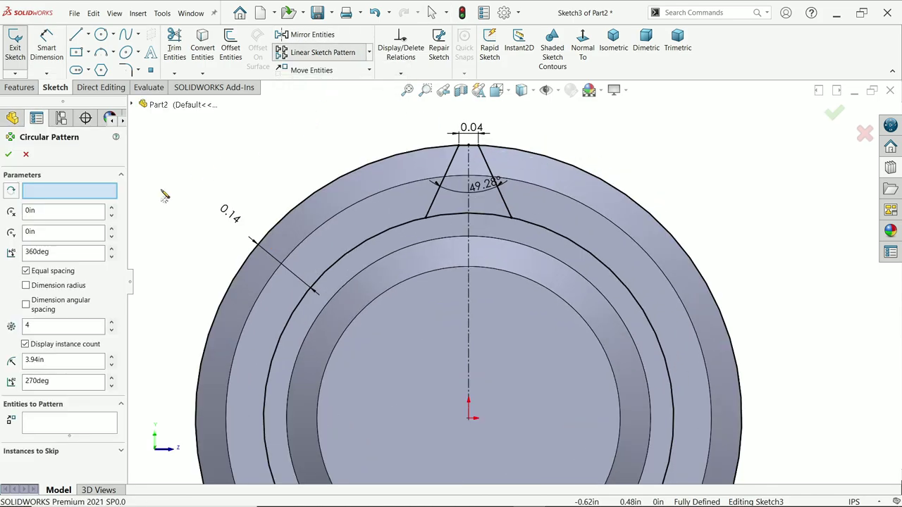
click(454, 171)
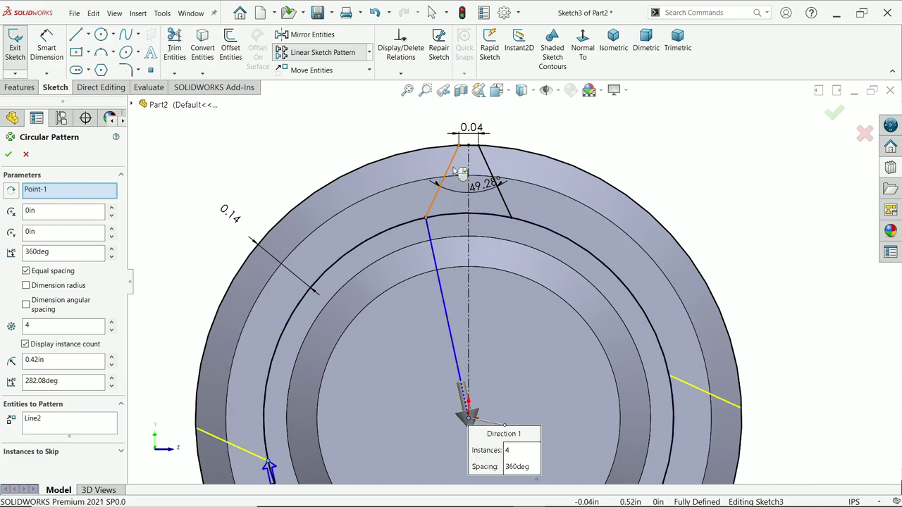
click(494, 179)
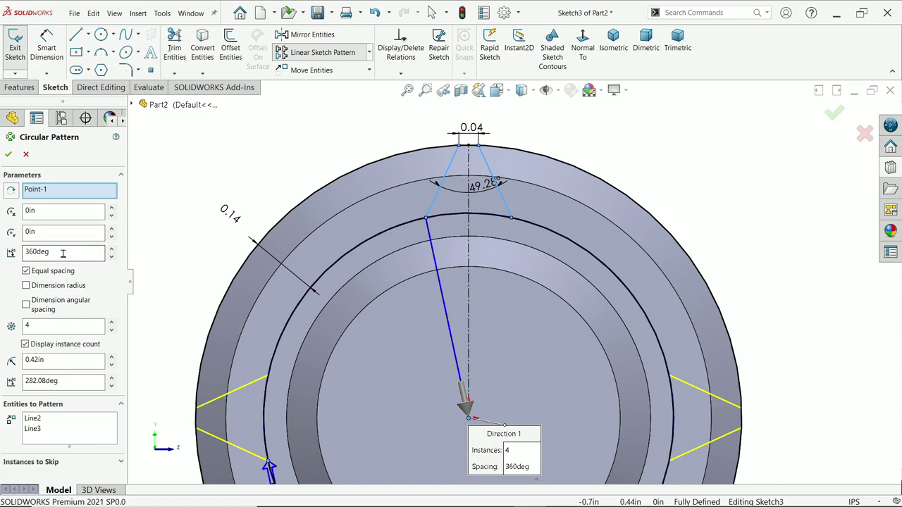
drag(38, 325, 17, 325)
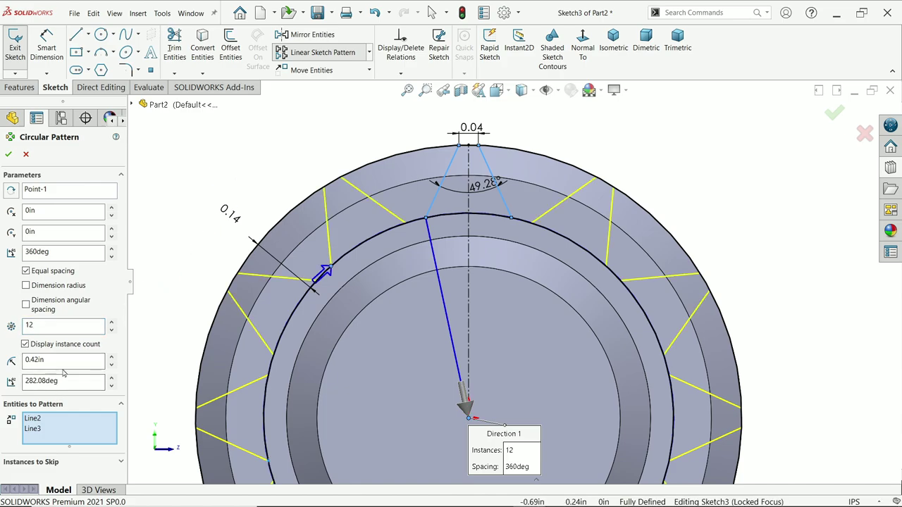
click(8, 154)
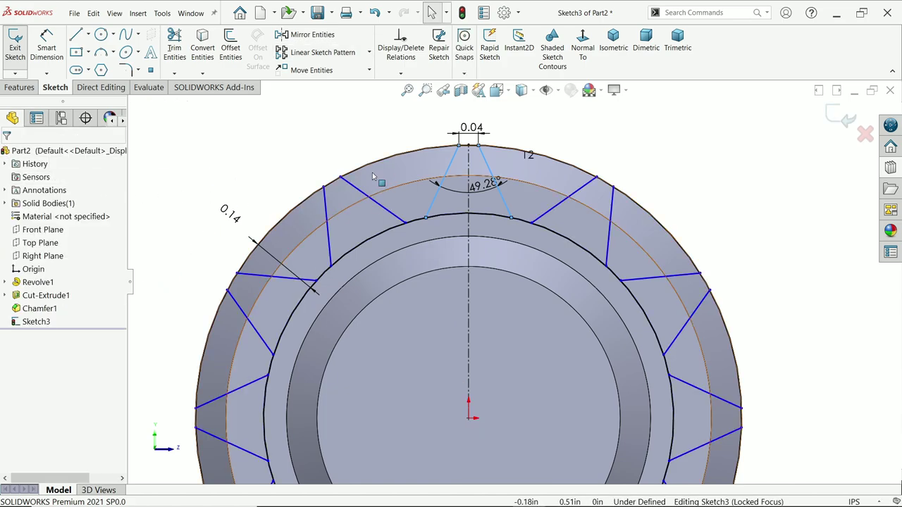
- Make the upper endpoint of the first patterned line to the left of the original tooth coincident with the outer circle
scroll(373, 176, down, 3)
click(344, 201)
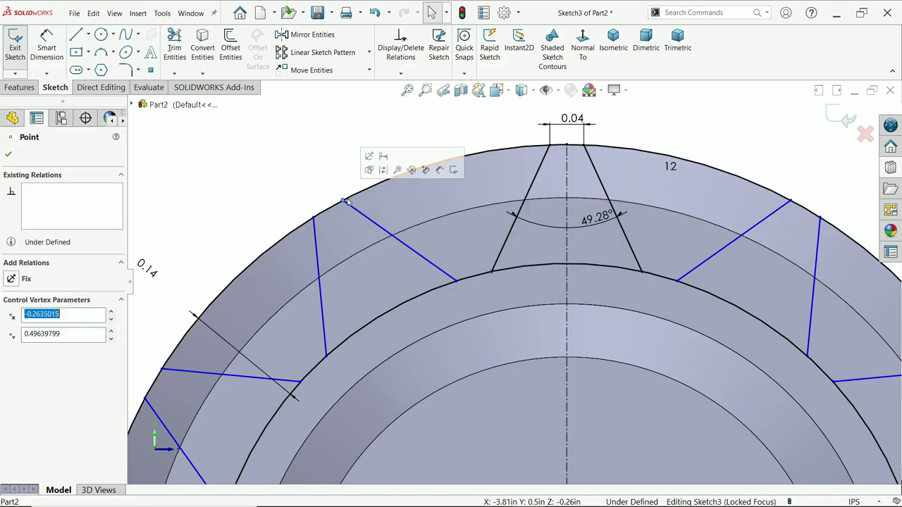
ctrl+click(363, 194)
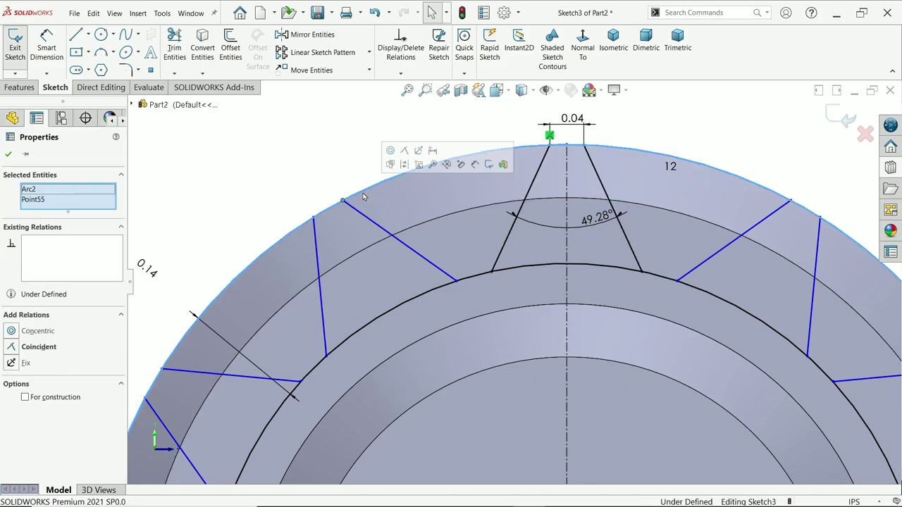
click(404, 152)
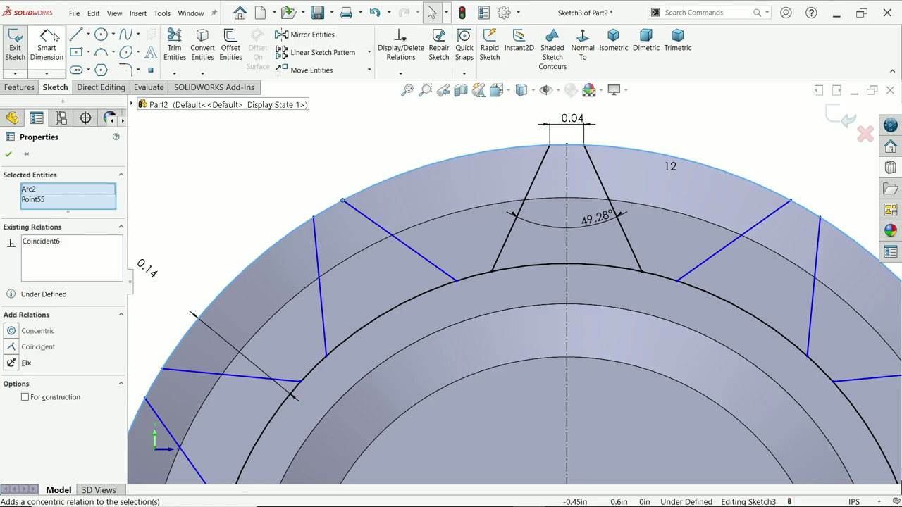
key(Escape)
- Dimension the gap between the lower endpoints of the original tooth and its left neighbor to 0.04 in
click(464, 286)
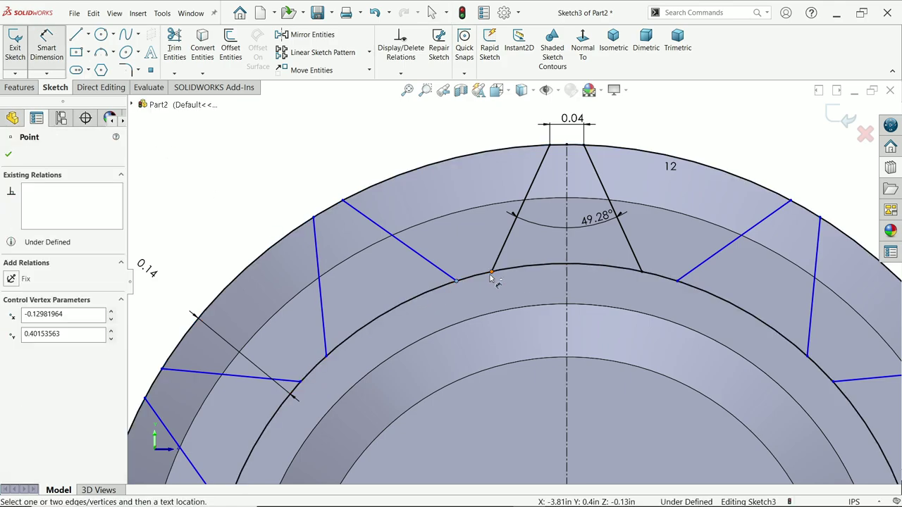
click(492, 272)
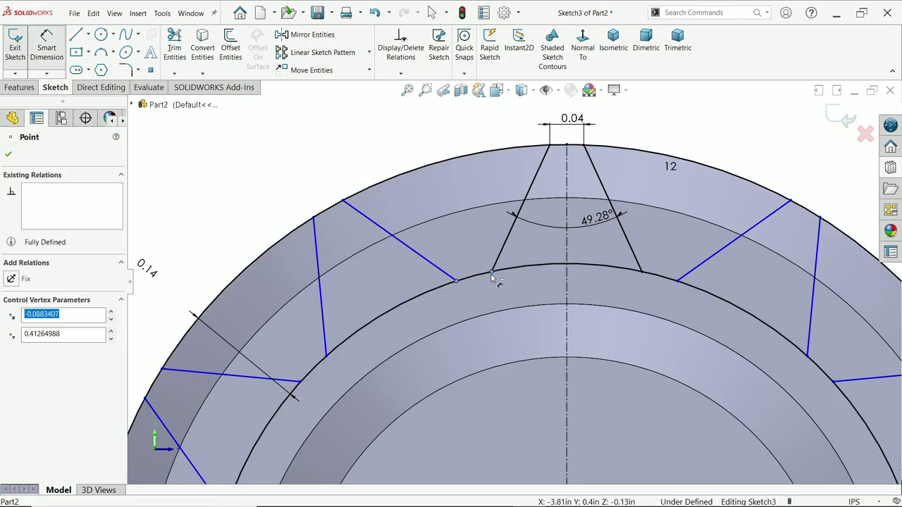
click(465, 136)
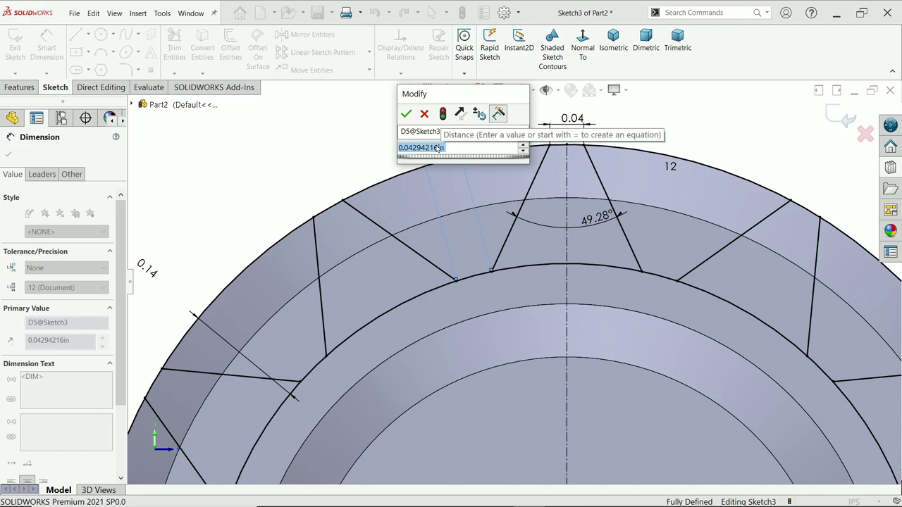
text(0.04)
key(Return)
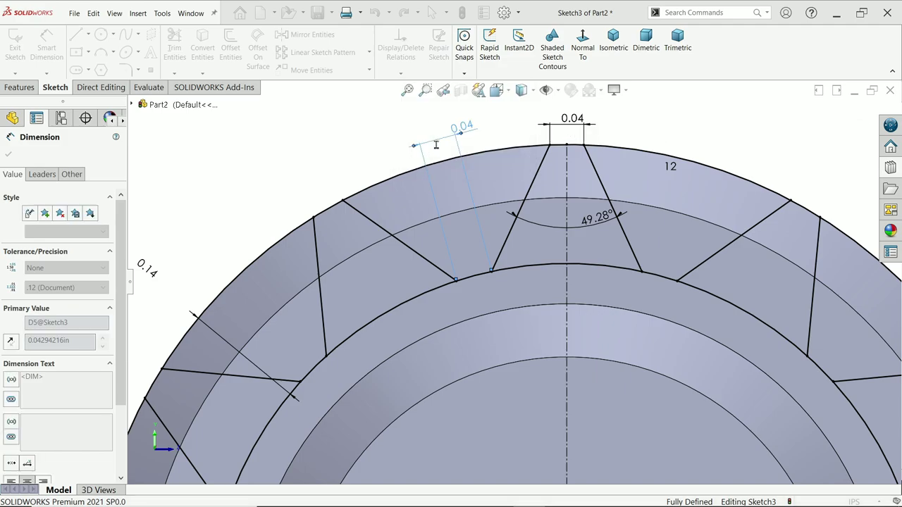
- Check the patterned lines' inner endpoints against the inner circle and undo the last change to the tooth gap dimension
scroll(401, 184, up, 5)
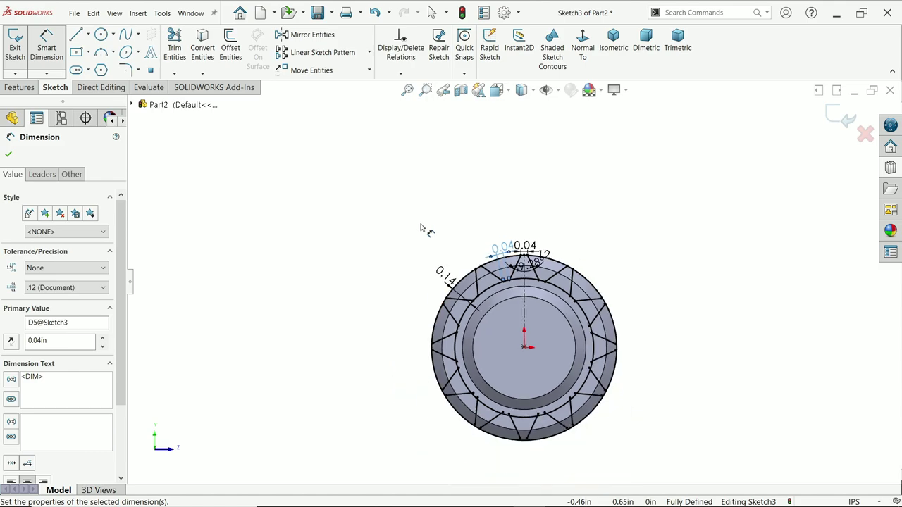
scroll(496, 378, down, 3)
scroll(388, 316, down, 4)
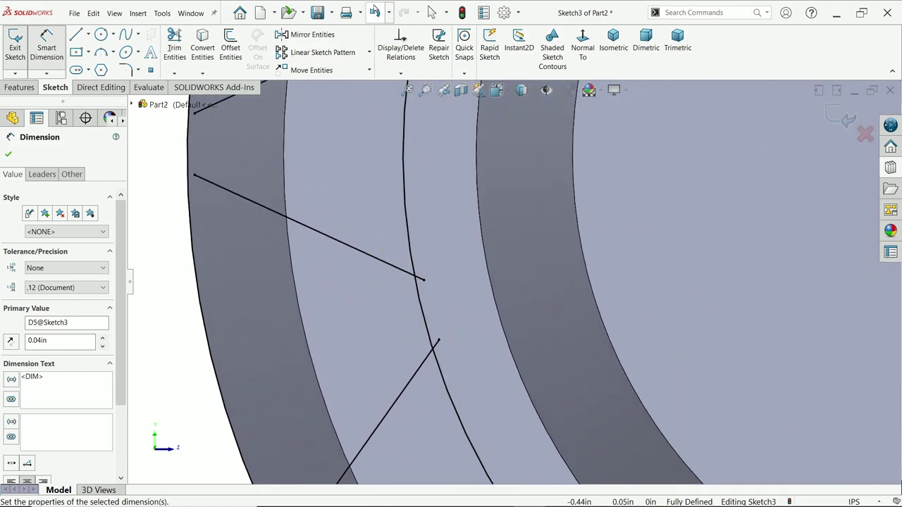
click(374, 12)
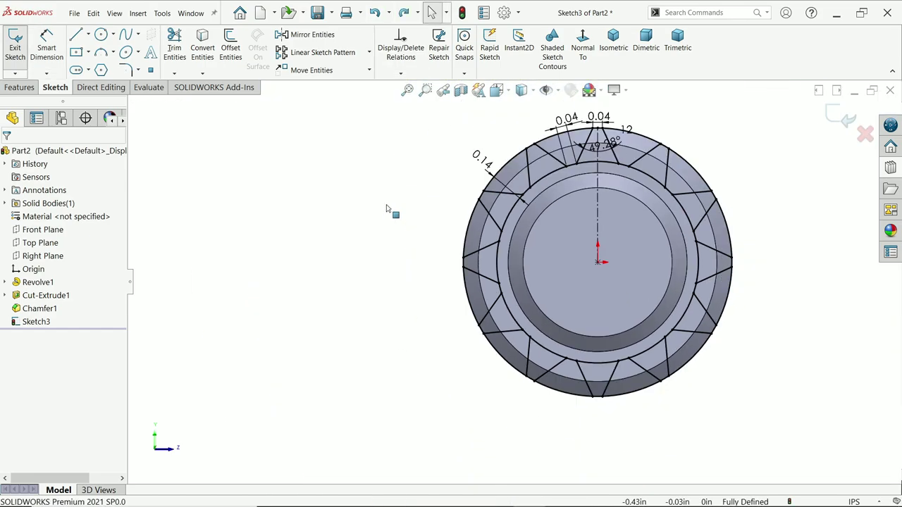
- Set up an extruded cut from the tooth sketch and select the tooth-gap regions around the upper half of the ring
scroll(465, 229, down, 5)
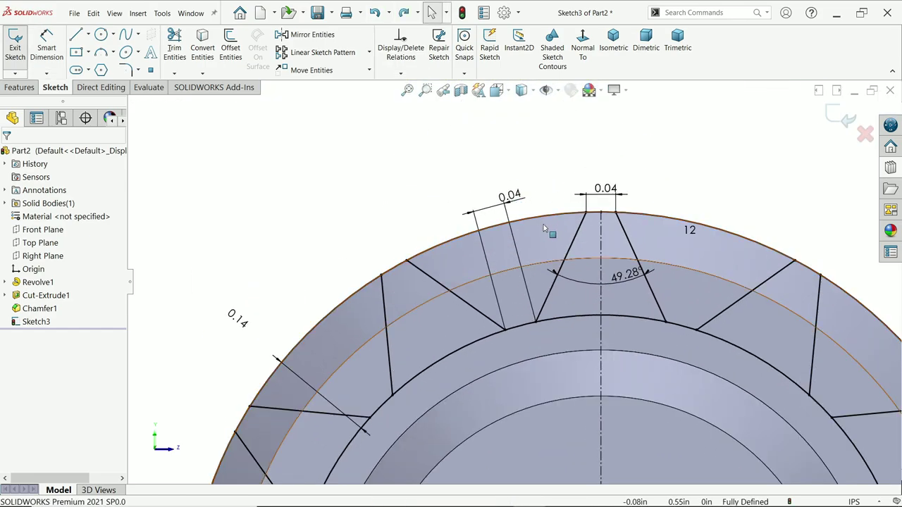
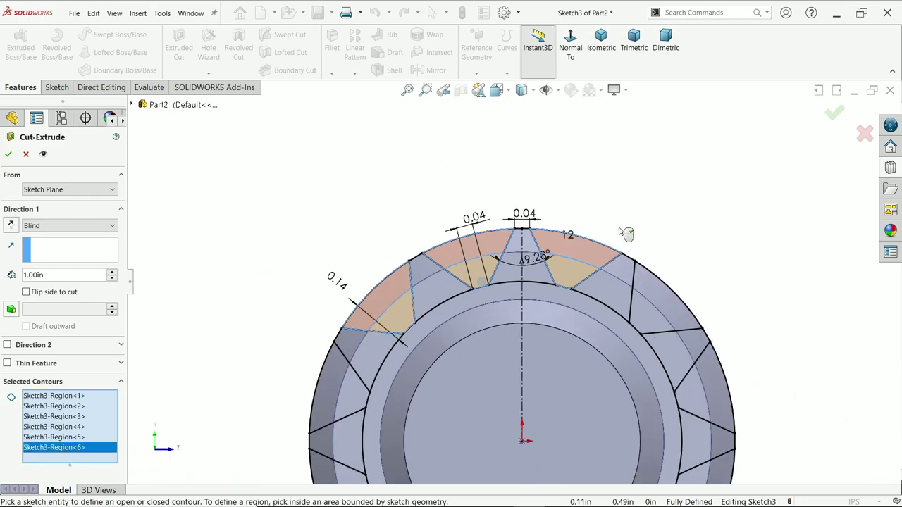
click(658, 317)
click(695, 397)
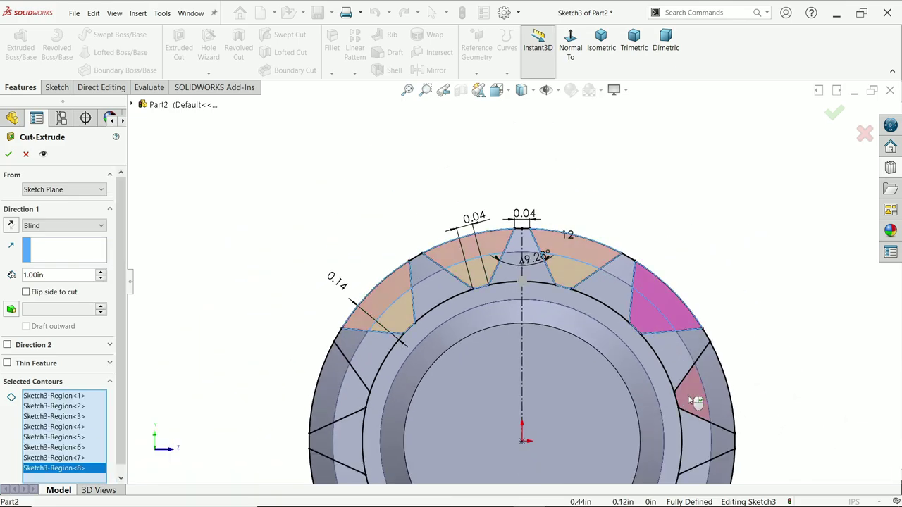
click(722, 401)
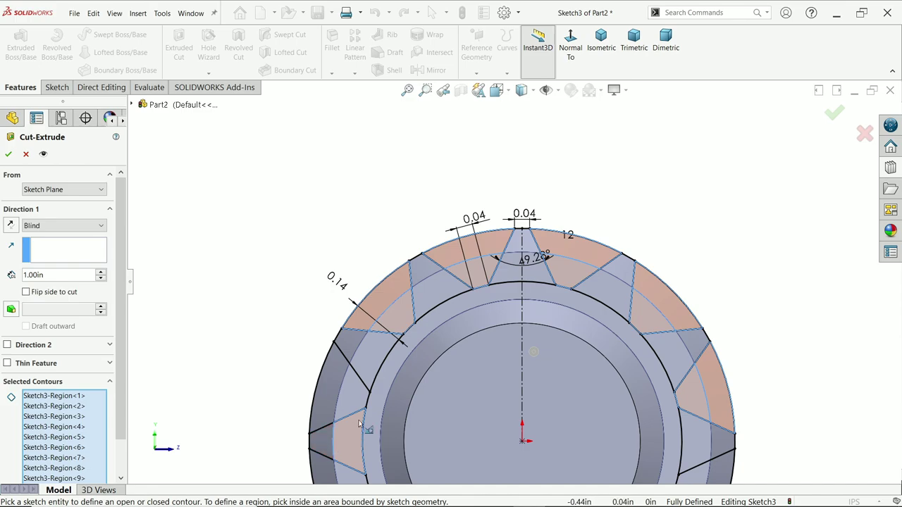
click(362, 399)
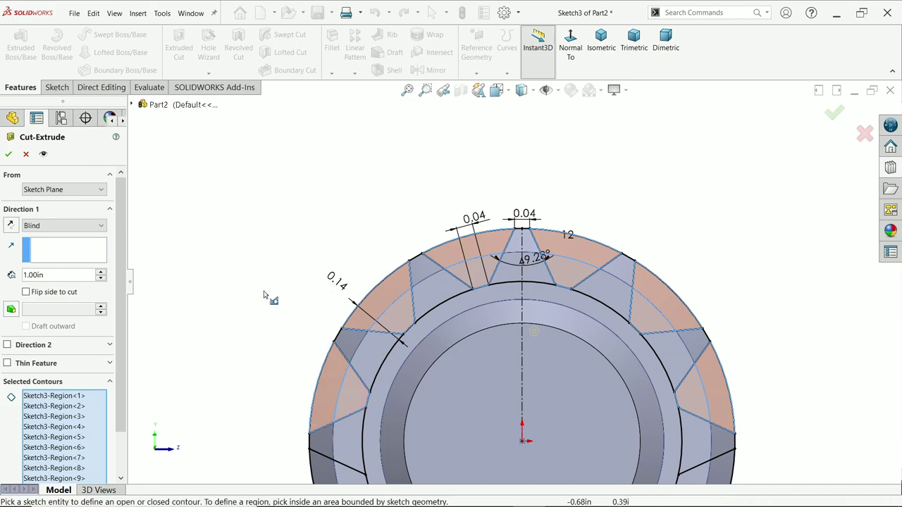
- Add the remaining tooth-gap regions around the lower half of the ring to the cut's selected contours
key(f)
scroll(614, 296, down, 5)
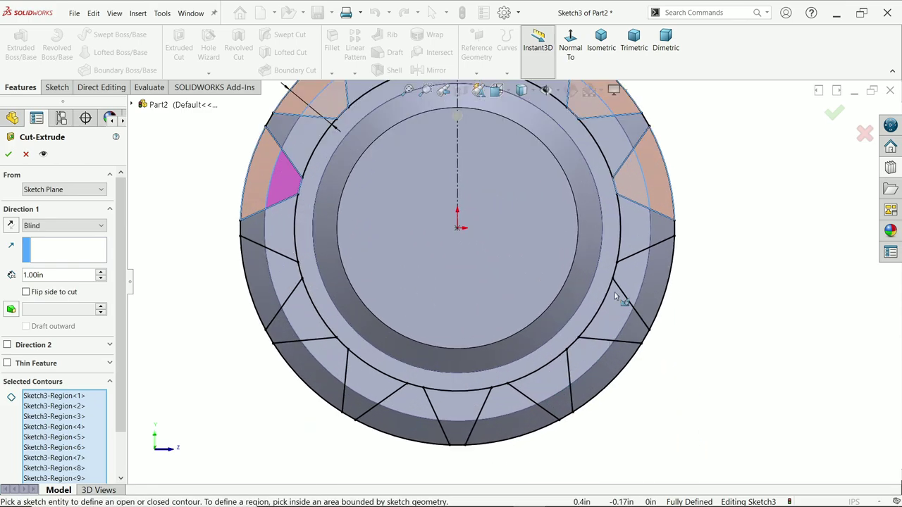
click(633, 287)
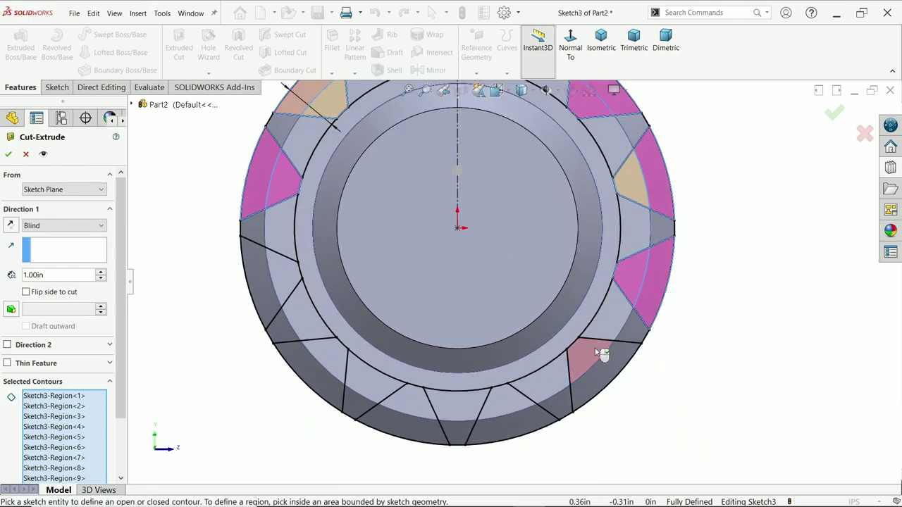
click(596, 372)
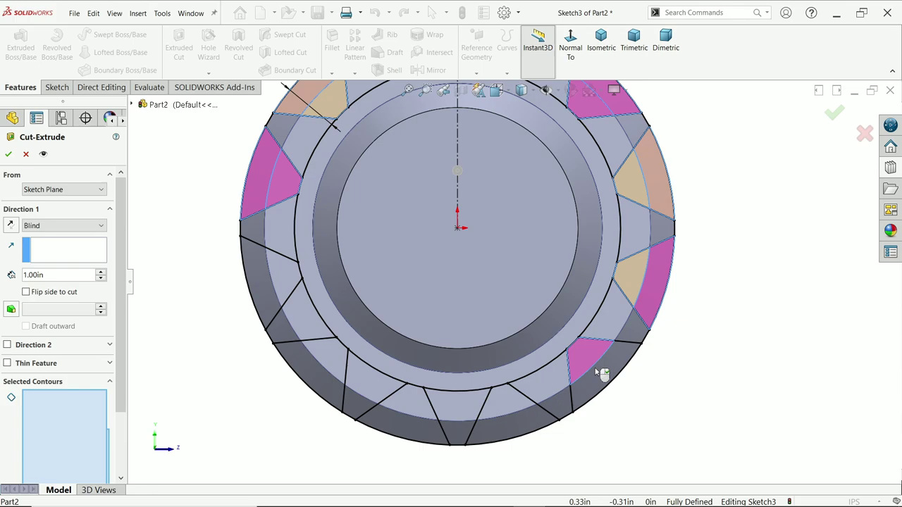
click(514, 429)
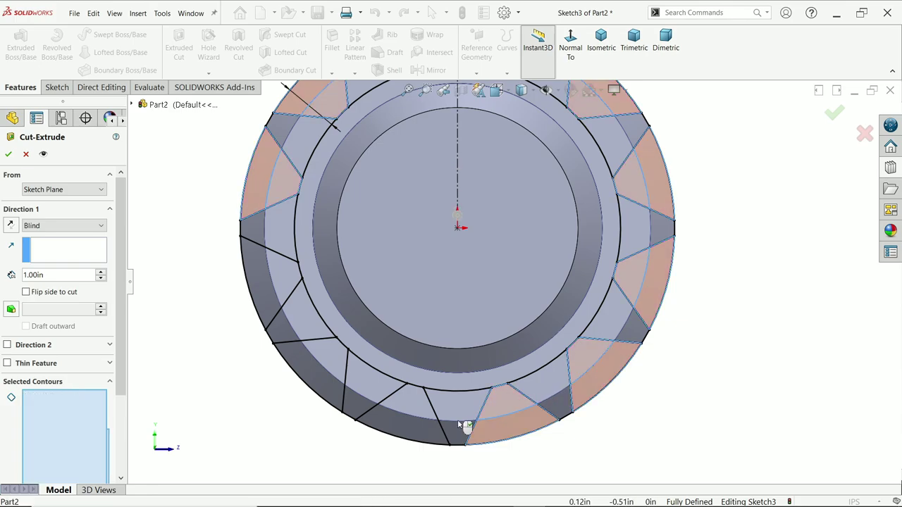
click(404, 423)
click(314, 360)
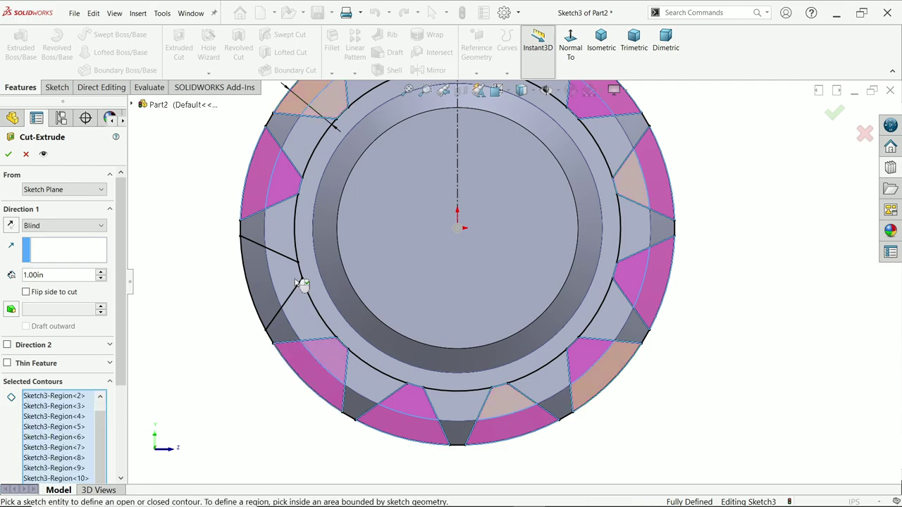
click(282, 279)
scroll(513, 211, up, 3)
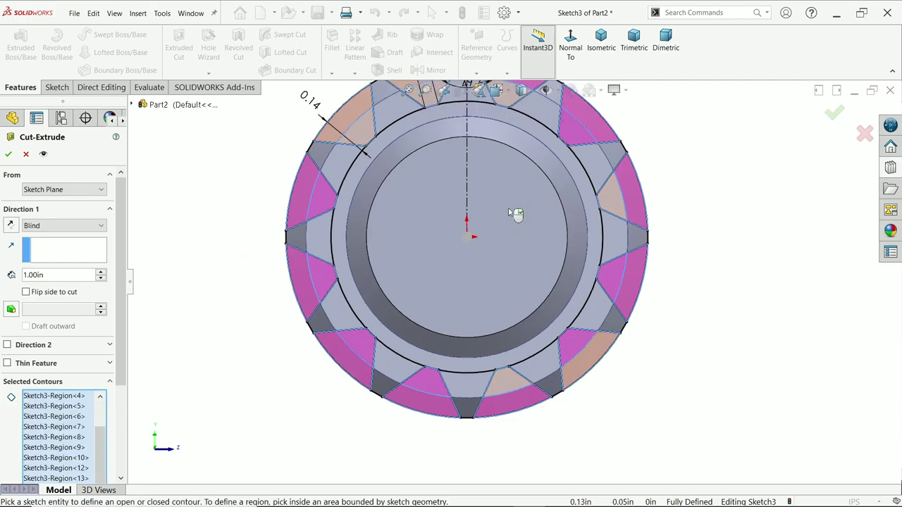
- Cut the selected tooth gaps along the shaft with a blind depth of 1.00 in
middle_drag(624, 181, 222, 255)
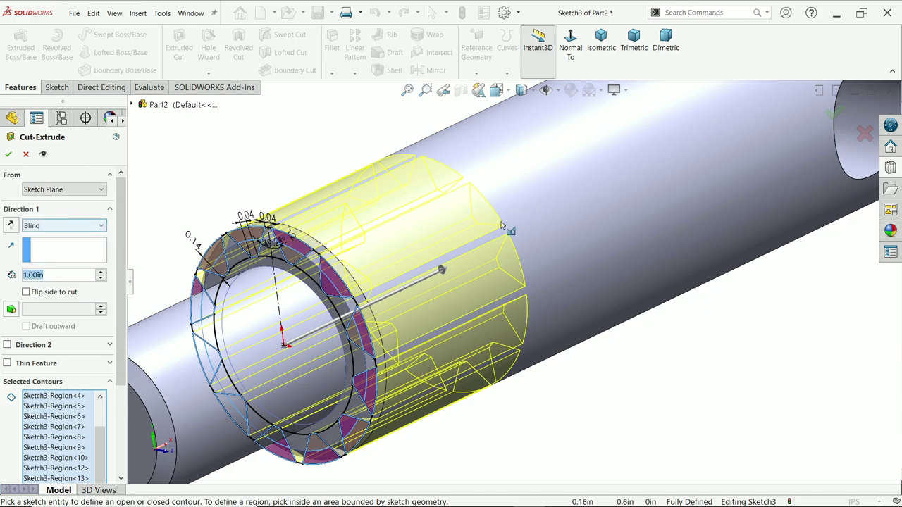
scroll(502, 225, up, 2)
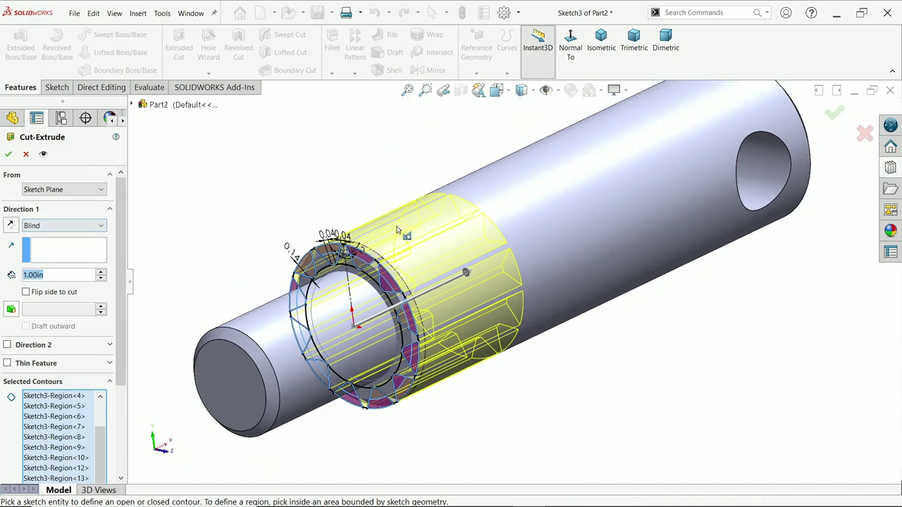
click(10, 155)
click(246, 166)
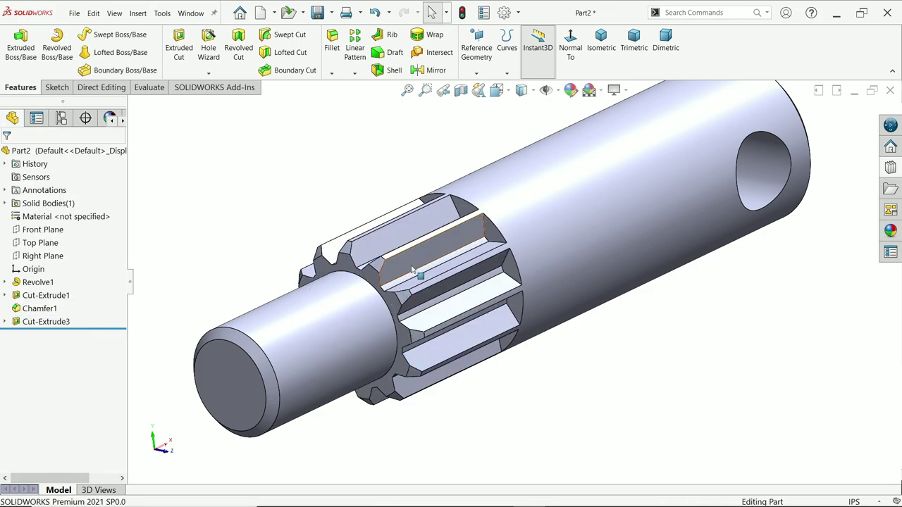
- Start a sketch on the end face of the tooth gap just right of the top tooth and convert its edges
scroll(502, 258, down, 5)
mouse_move(501, 257)
middle_down()
mouse_move(537, 268)
mouse_move(519, 269)
middle_up()
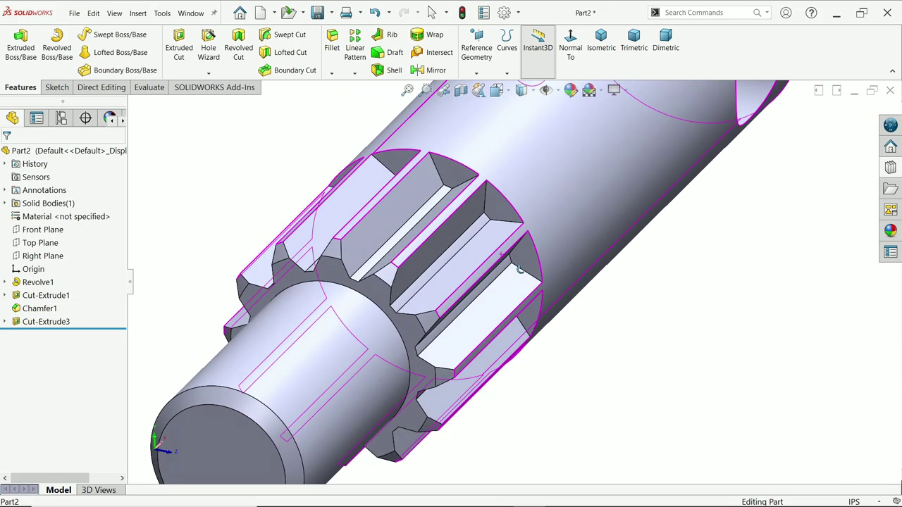
click(453, 169)
click(494, 146)
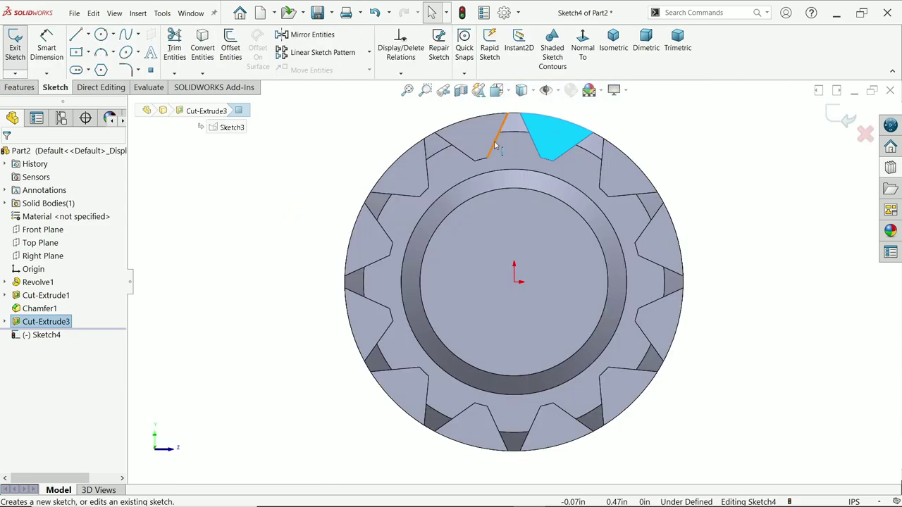
scroll(600, 111, down, 3)
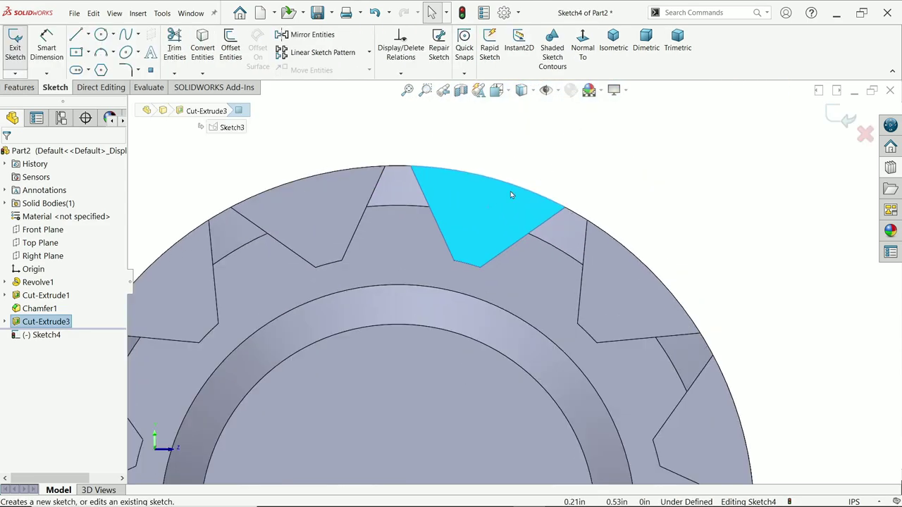
click(203, 48)
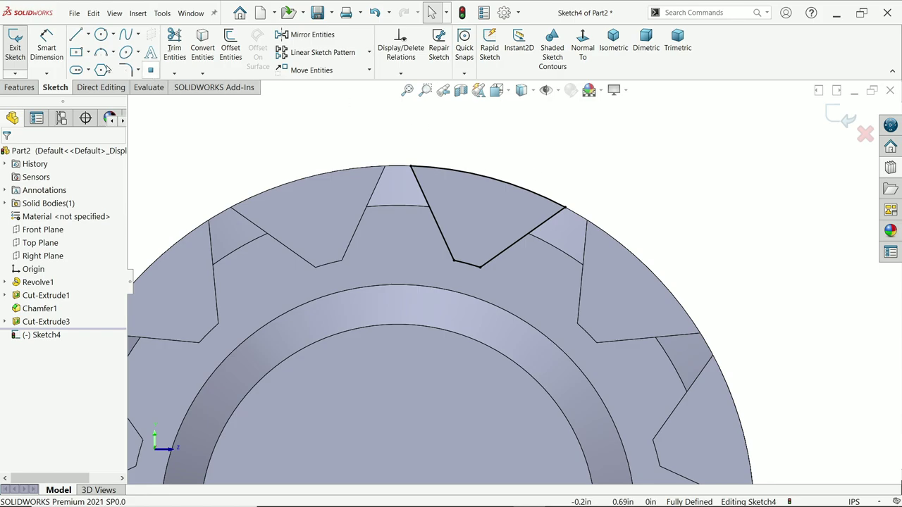
- Sketch three connected lines outside the shaft's outer circle, joining the two outer corners of the converted gap profile
click(76, 35)
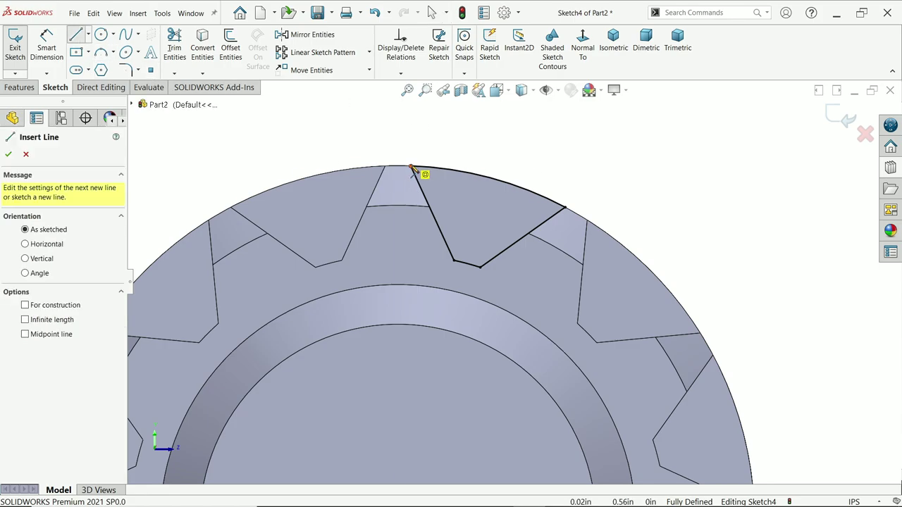
click(411, 168)
click(379, 103)
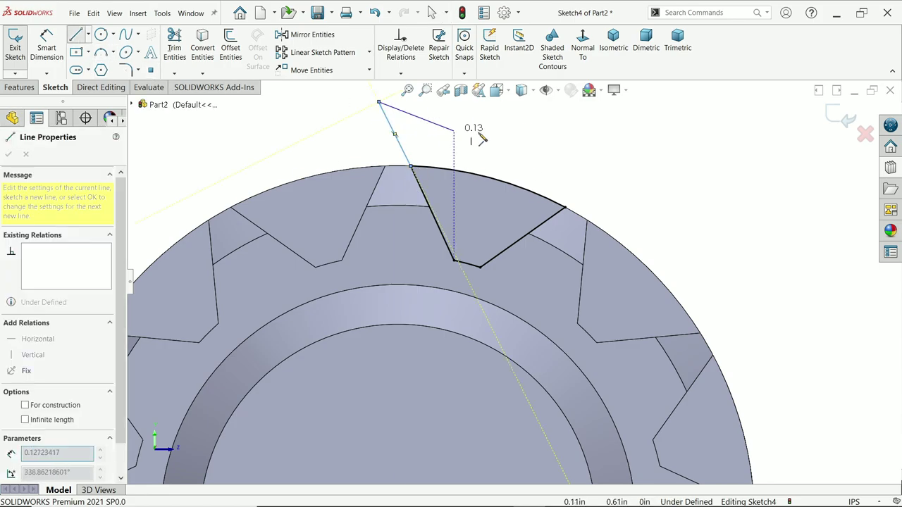
click(625, 128)
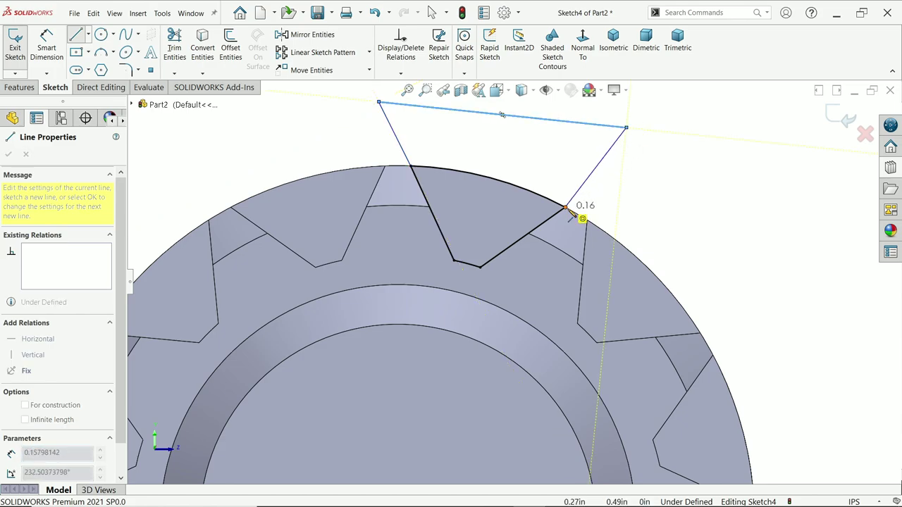
right_click(621, 155)
click(642, 197)
click(565, 208)
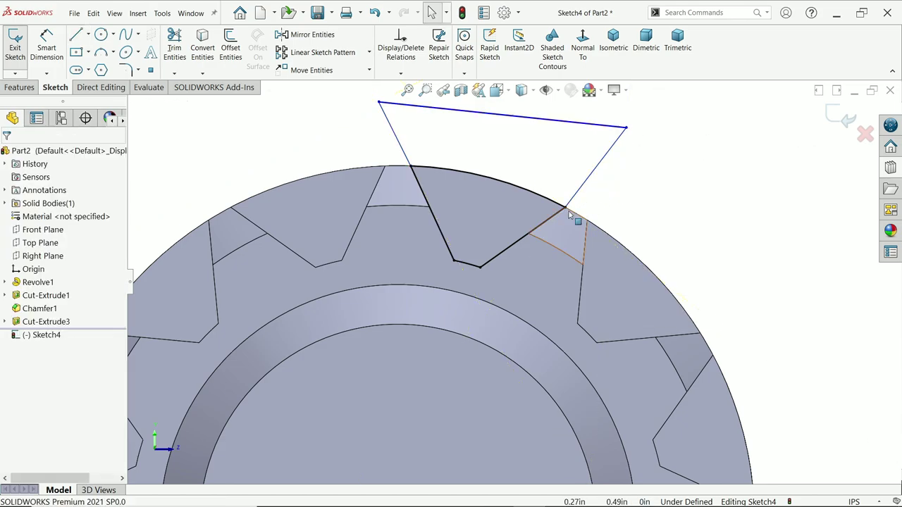
click(566, 208)
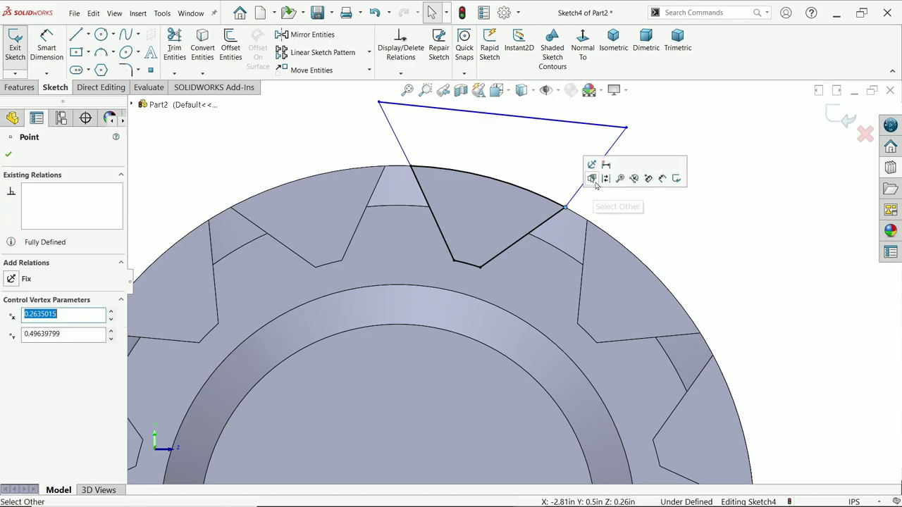
click(619, 211)
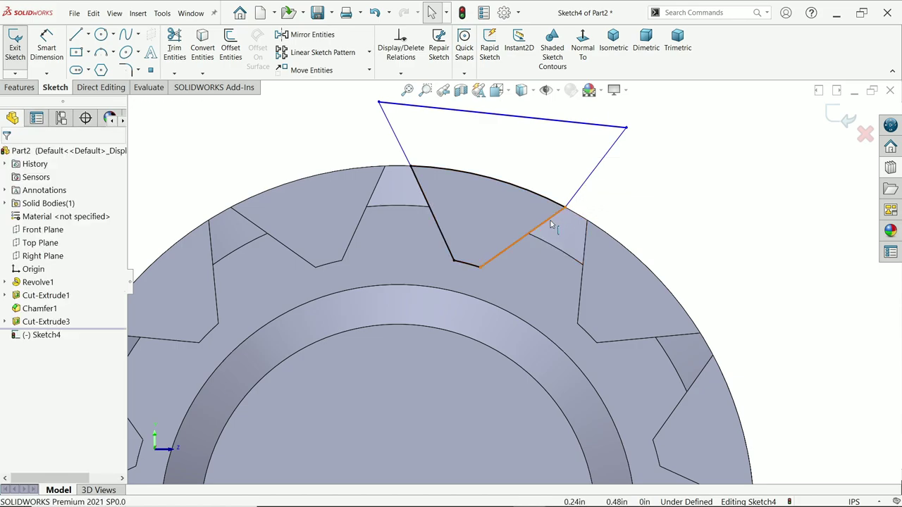
- Make both outer side lines collinear with the adjoining side edges of the converted gap profile
click(551, 224)
ctrl+click(592, 186)
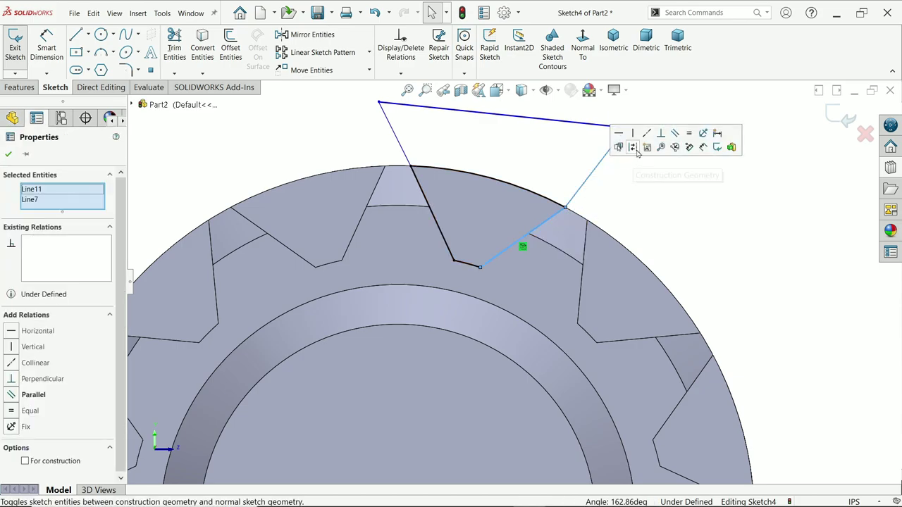
click(647, 133)
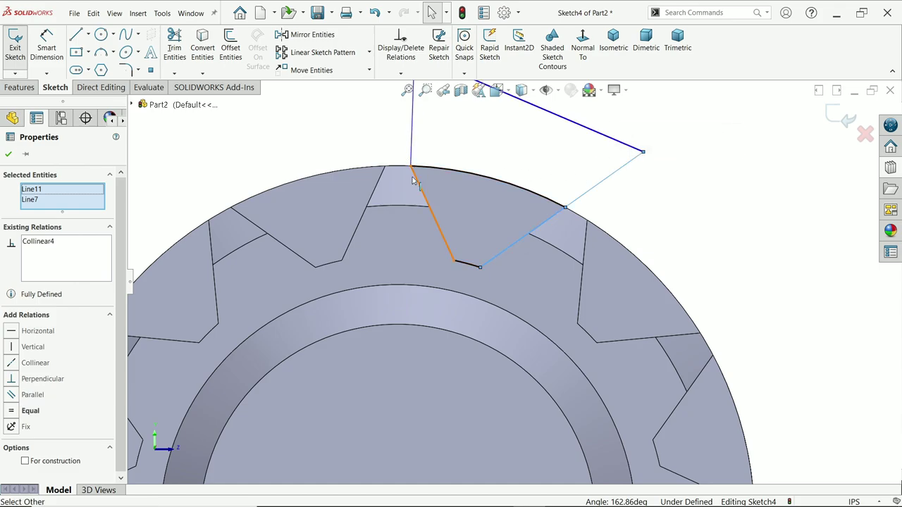
click(416, 181)
ctrl+click(411, 138)
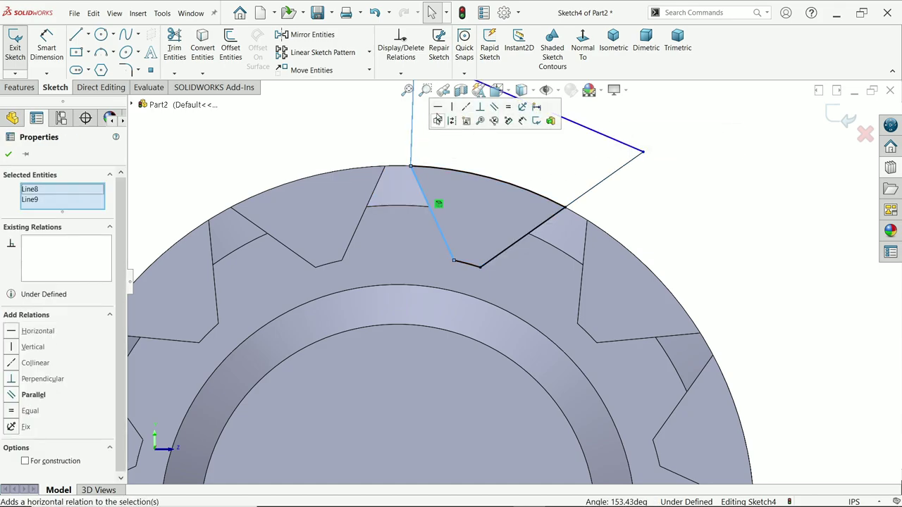
click(470, 111)
- Start an extruded cut from the gap sketch and select both its outer and inner regions as contours
scroll(543, 173, up, 3)
mouse_move(543, 173)
middle_down()
mouse_move(568, 173)
mouse_move(549, 216)
mouse_move(556, 223)
middle_up()
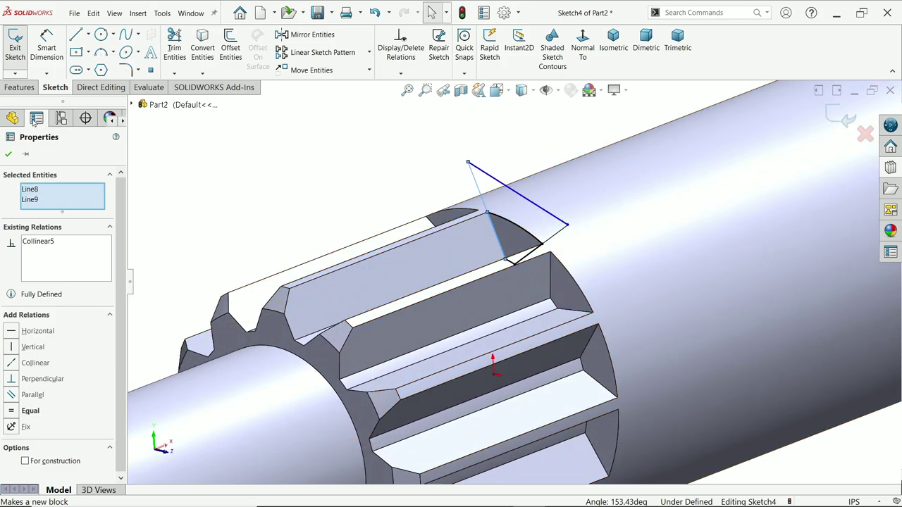
click(20, 87)
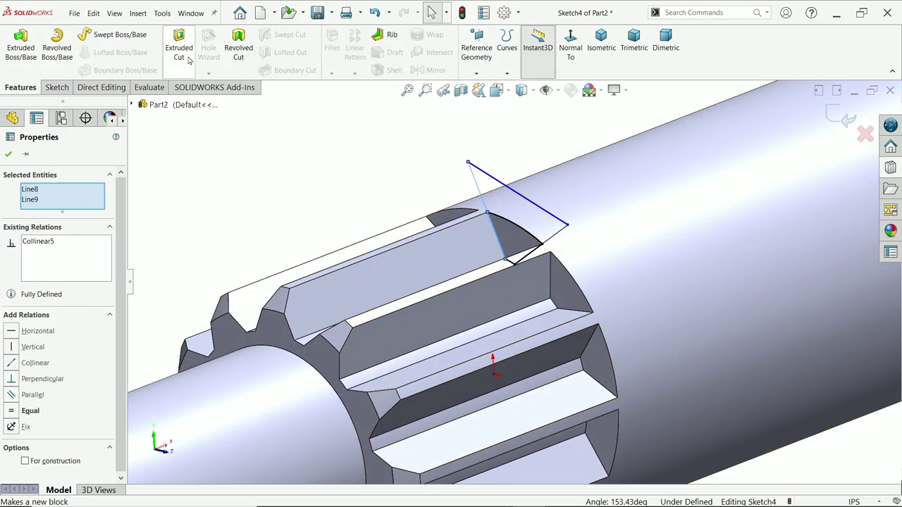
click(179, 47)
scroll(557, 190, up, 3)
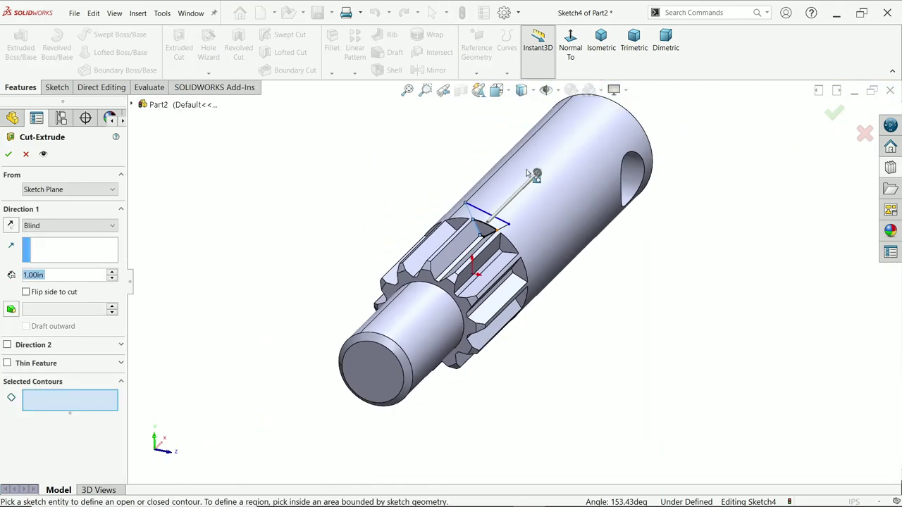
scroll(507, 212, down, 3)
scroll(466, 253, down, 5)
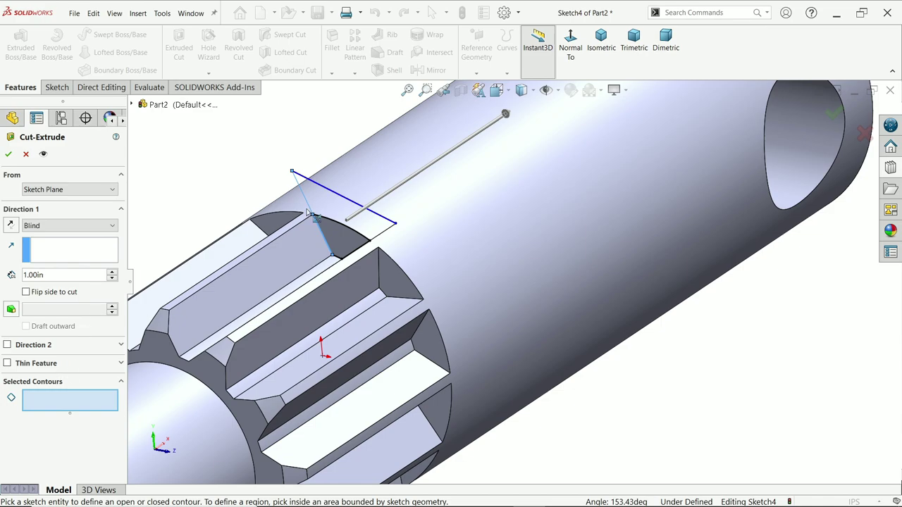
click(342, 207)
click(337, 243)
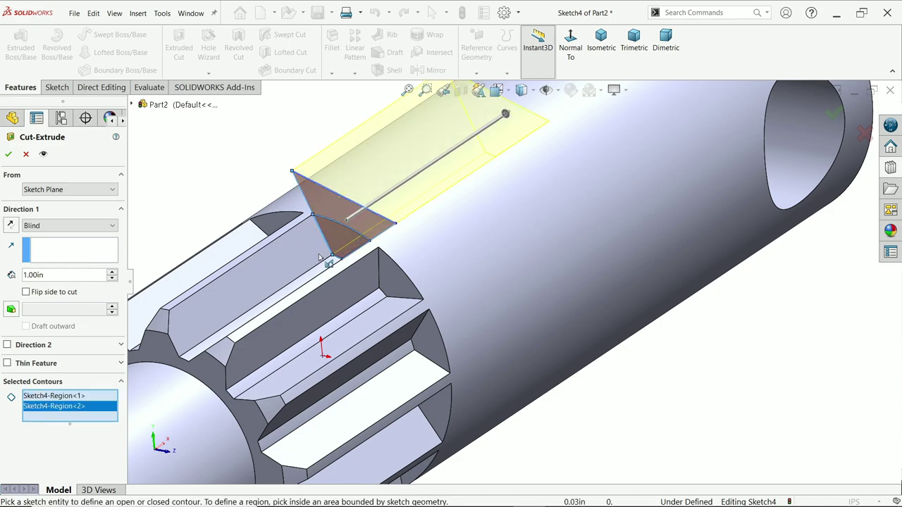
- Turn on draft for the gap's extruded cut and set the draft angle to 15 degrees
key(z)
click(8, 311)
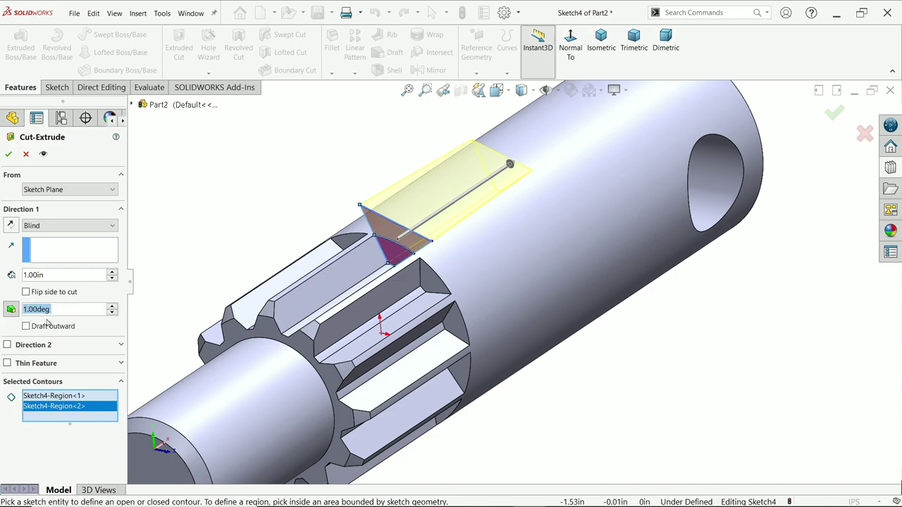
text(15)
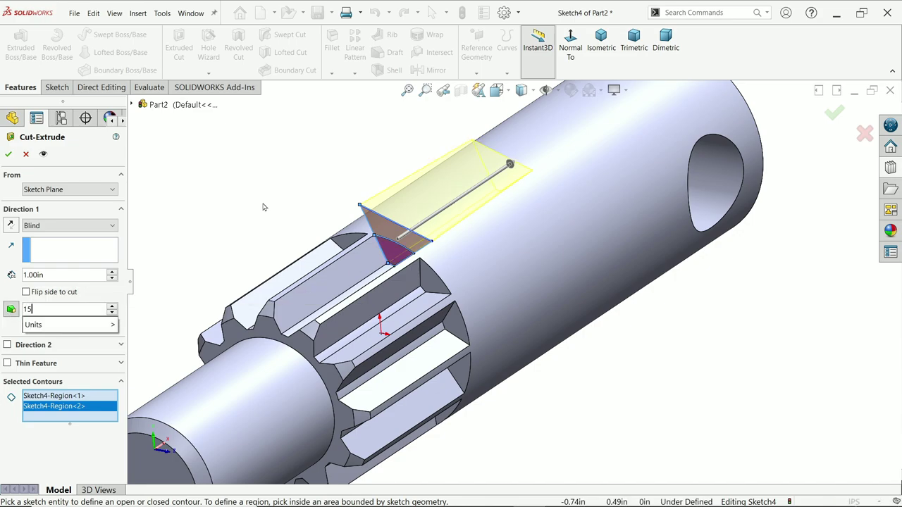
key(Return)
middle_drag(277, 199, 233, 224)
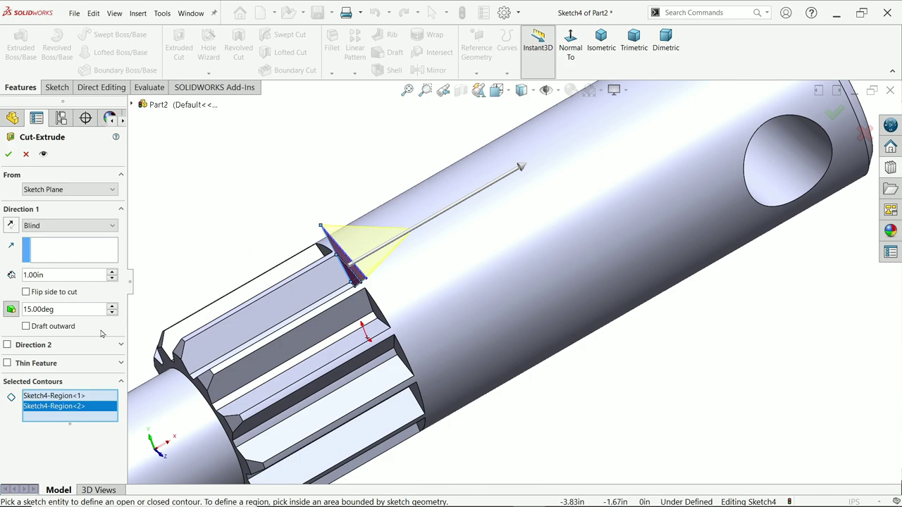
- Set the gap cut's draft angle to 8 degrees and complete the 1 in blind cut
click(112, 308)
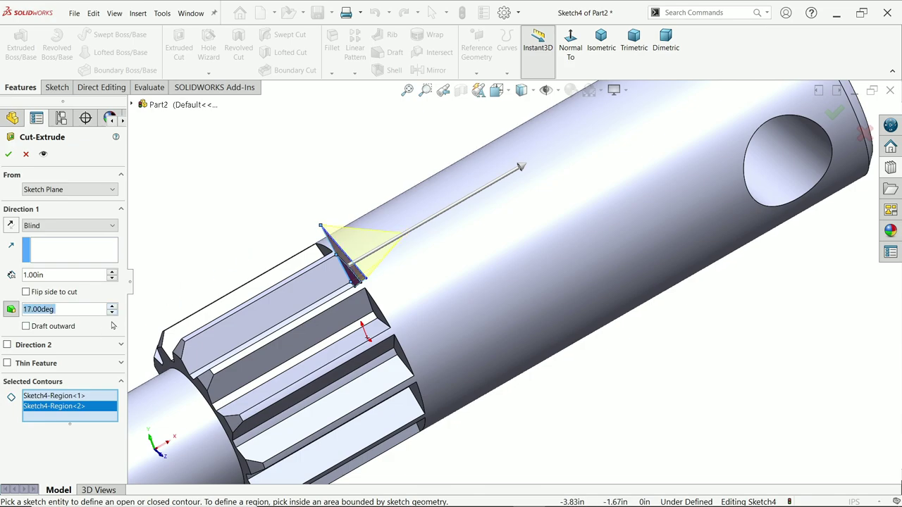
text(10)
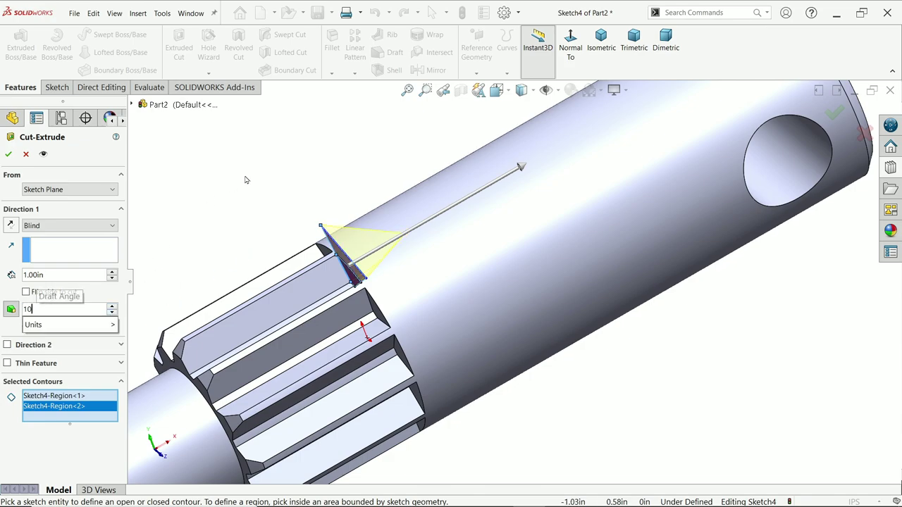
key(Return)
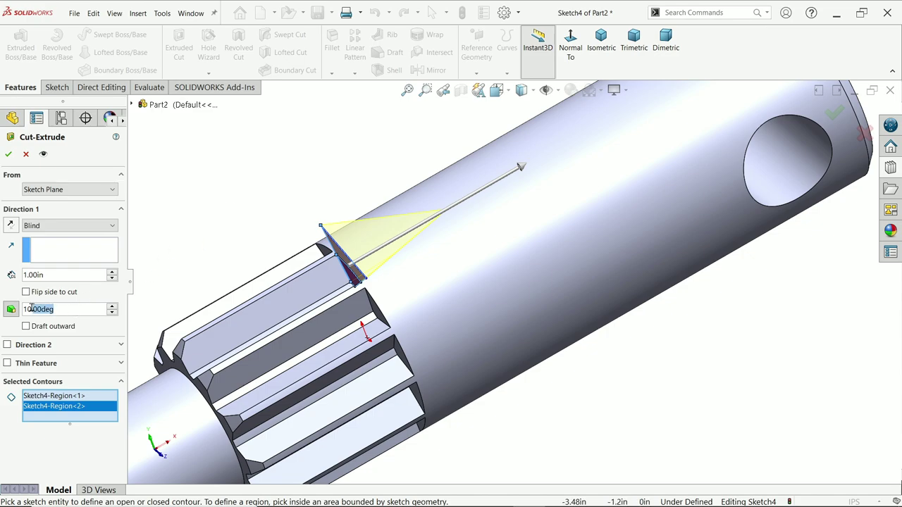
text(8)
key(Return)
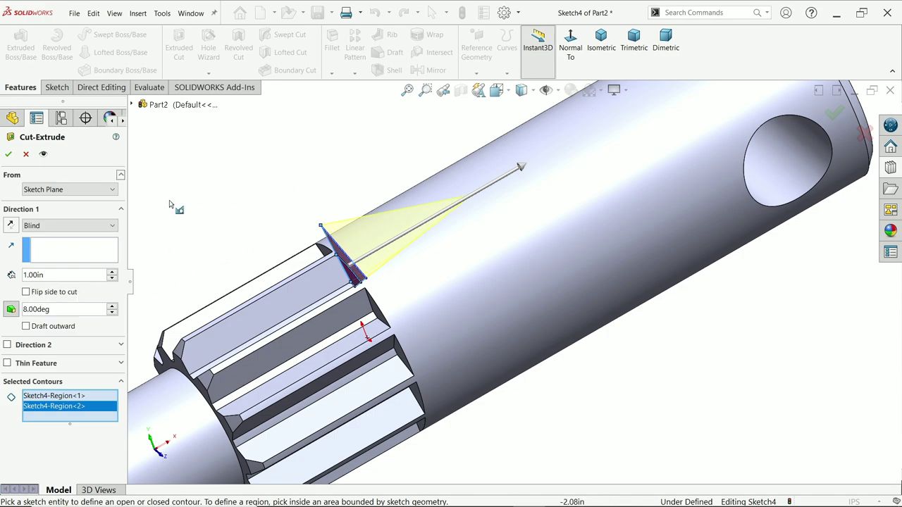
click(9, 154)
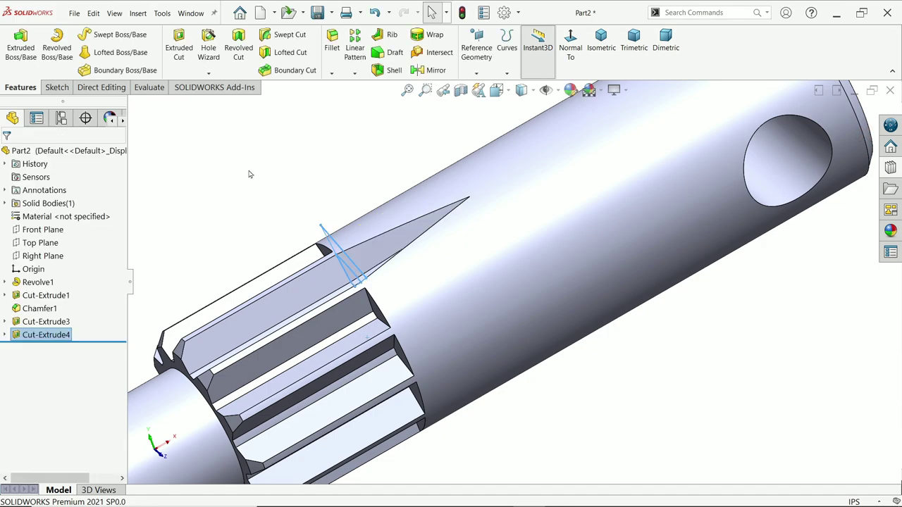
- Circular-pattern the drafted run-out cut around the small-diameter cylindrical face with 12 equally spaced instances over 360 degrees
middle_drag(401, 246, 420, 256)
click(354, 73)
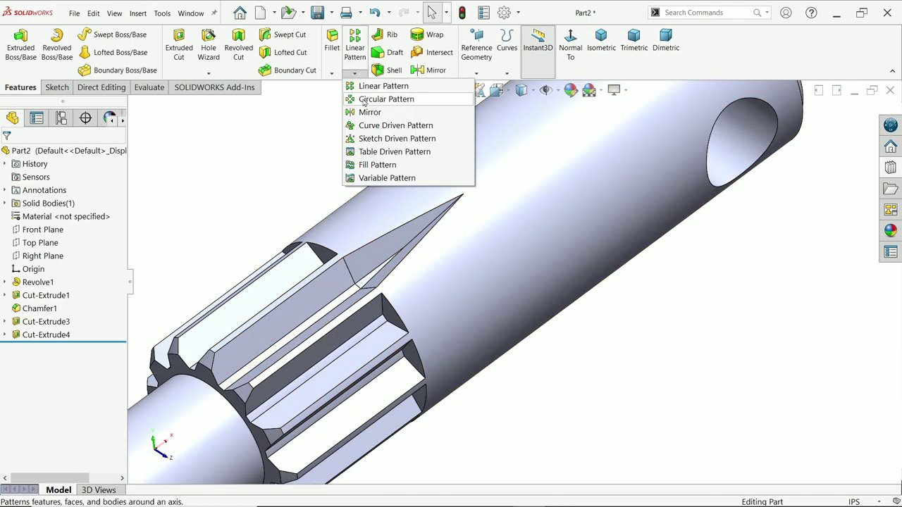
click(374, 98)
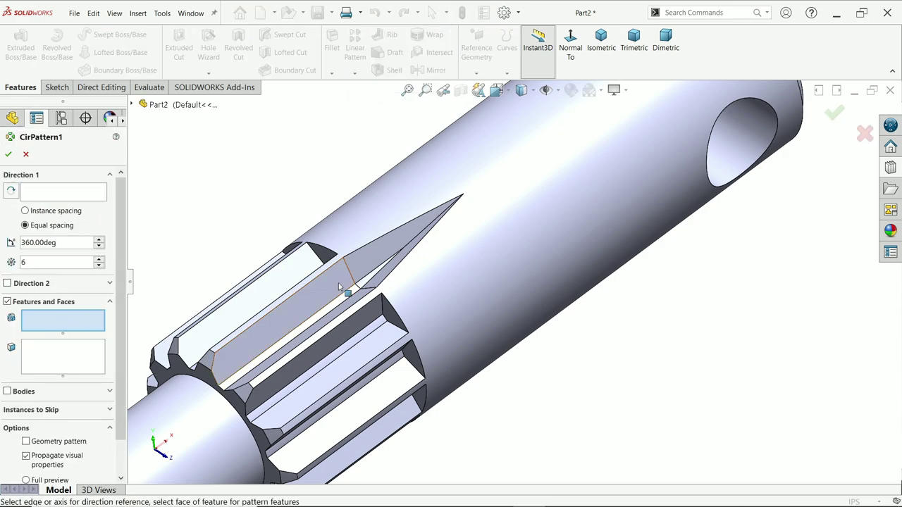
click(380, 261)
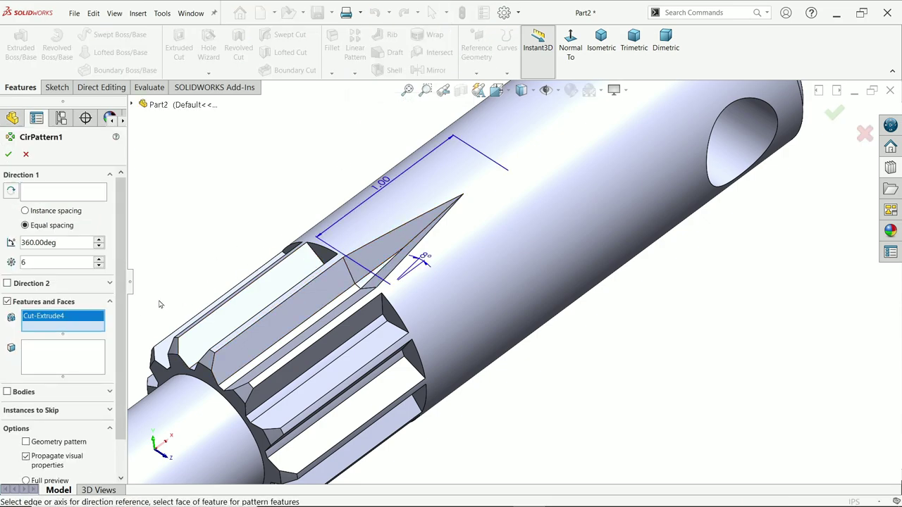
click(64, 192)
scroll(510, 282, up, 2)
click(258, 423)
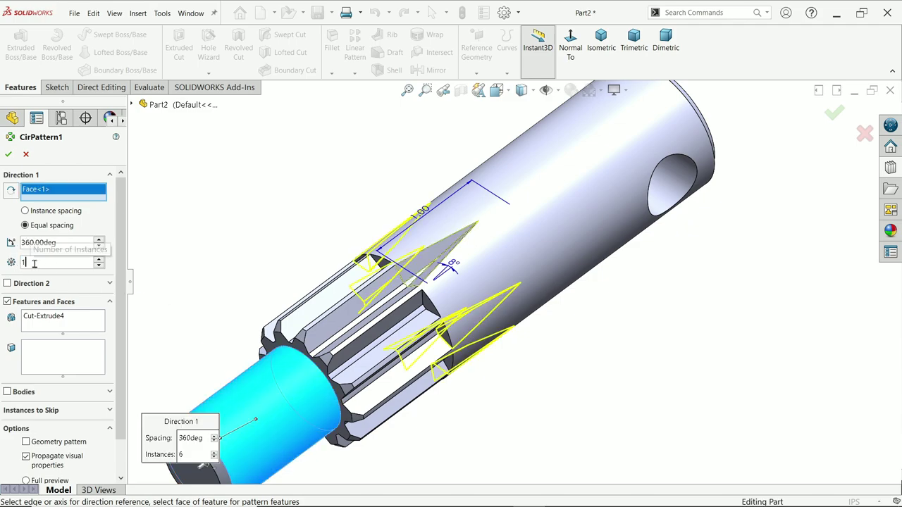
text(12)
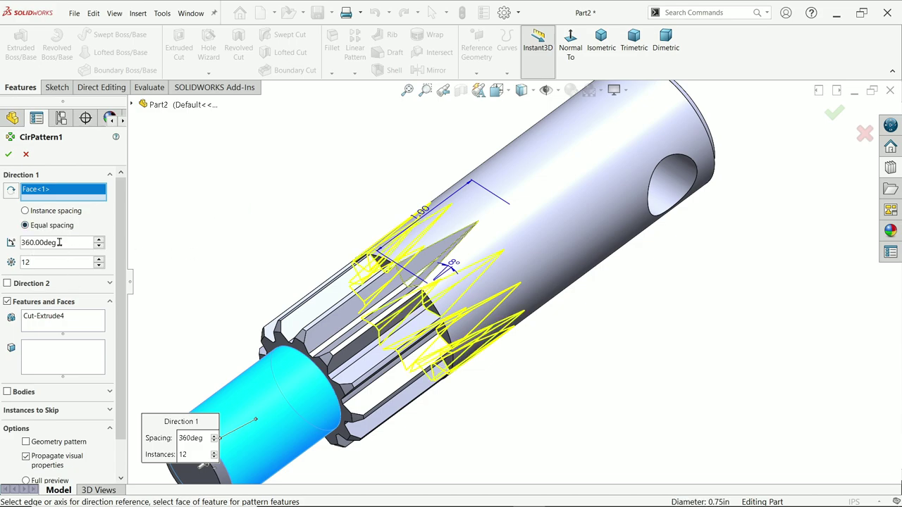
key(Return)
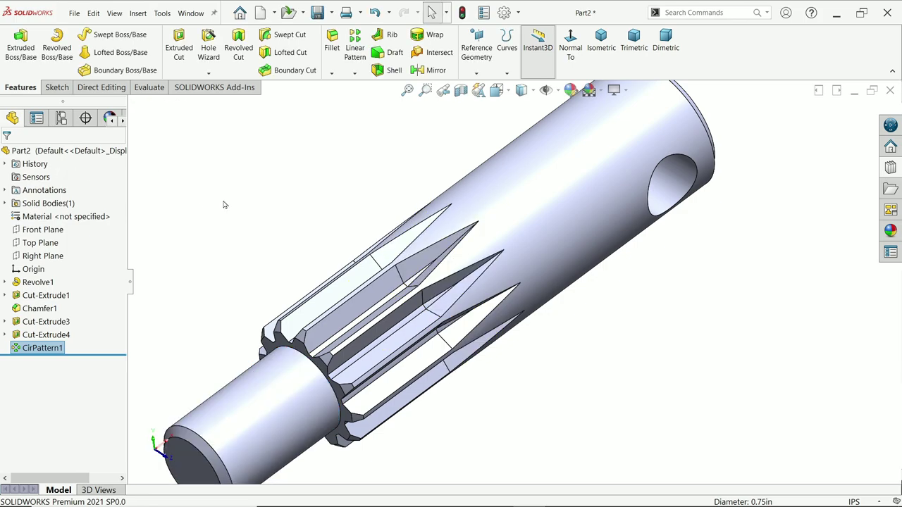
- Start a straight tapped hole with the Hole Wizard, using the ANSI Inch standard and the Tapped hole type
middle_drag(223, 201, 564, 209)
scroll(563, 209, down, 2)
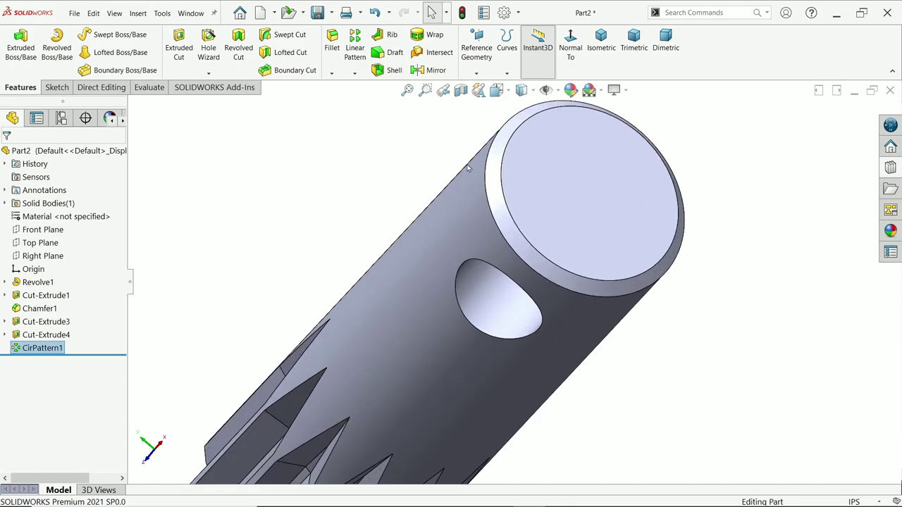
click(205, 52)
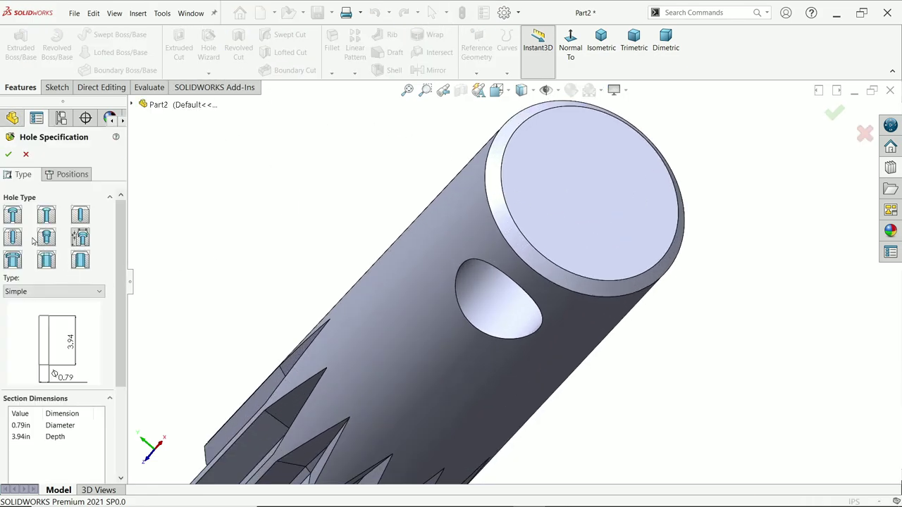
click(32, 346)
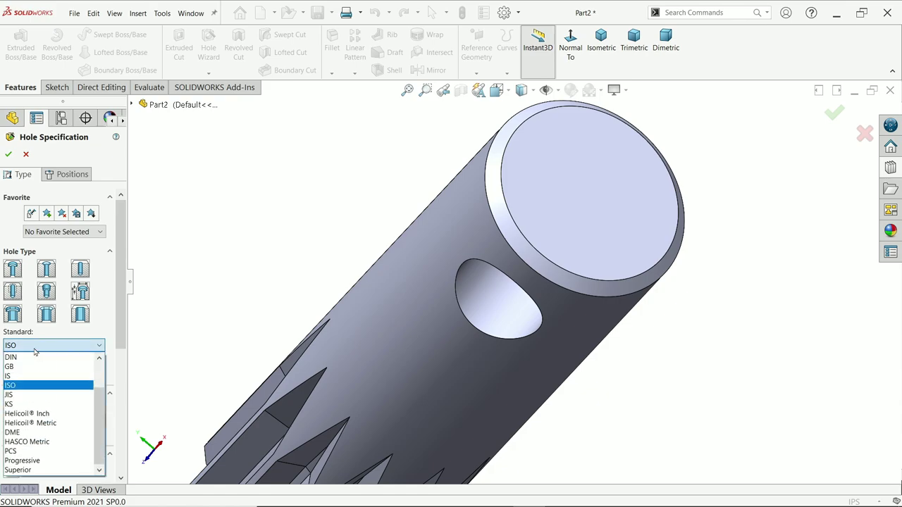
scroll(35, 366, up, 1)
click(40, 359)
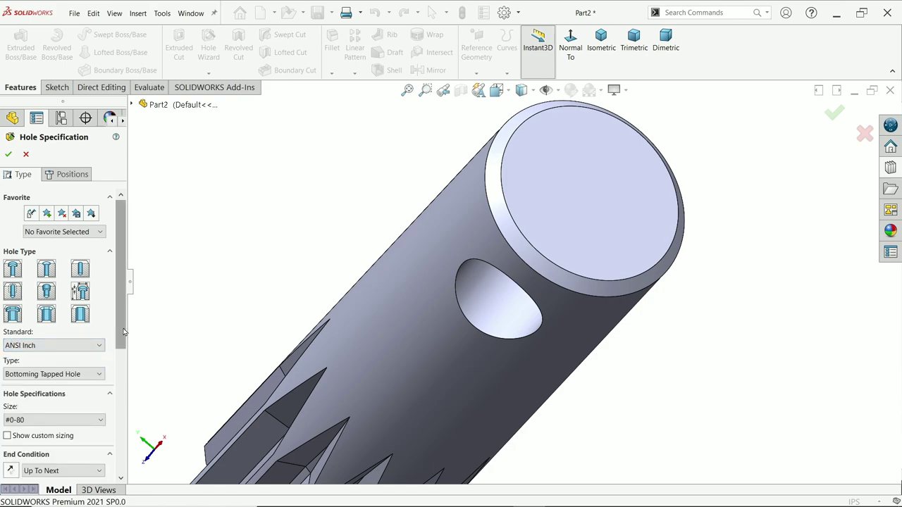
scroll(118, 357, down, 2)
click(58, 319)
click(36, 351)
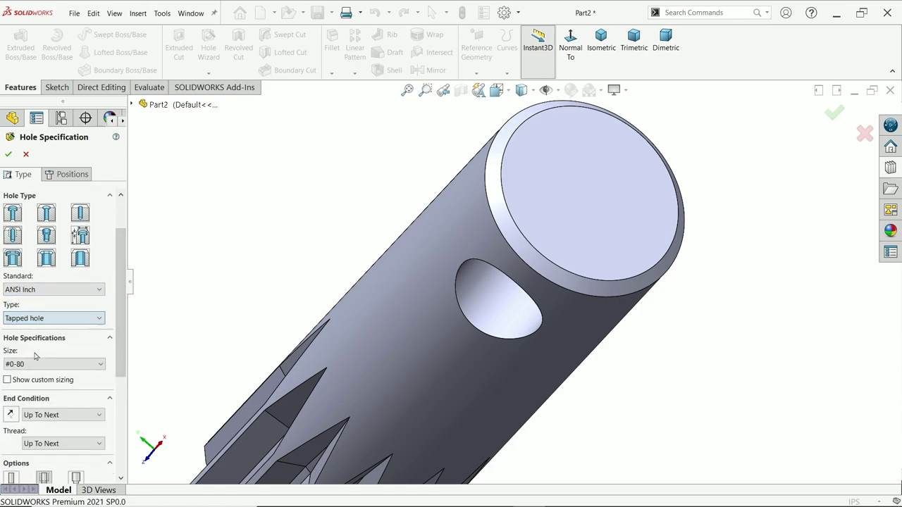
- Set the tapped hole's size to 1/4-20
click(28, 367)
click(122, 367)
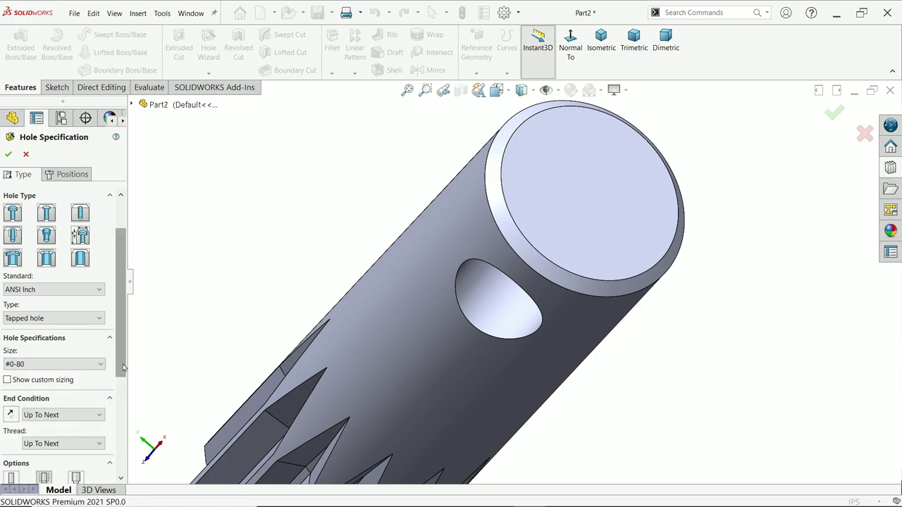
scroll(120, 354, down, 3)
click(54, 243)
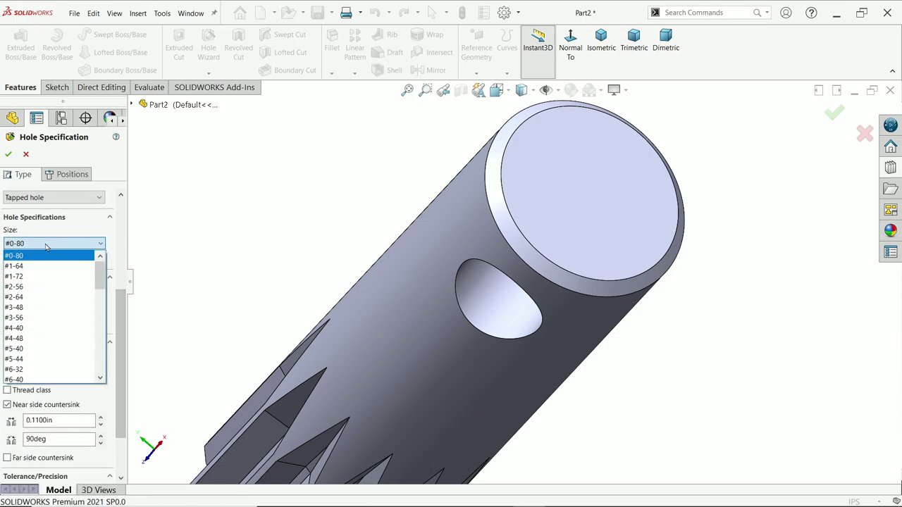
scroll(49, 326, down, 10)
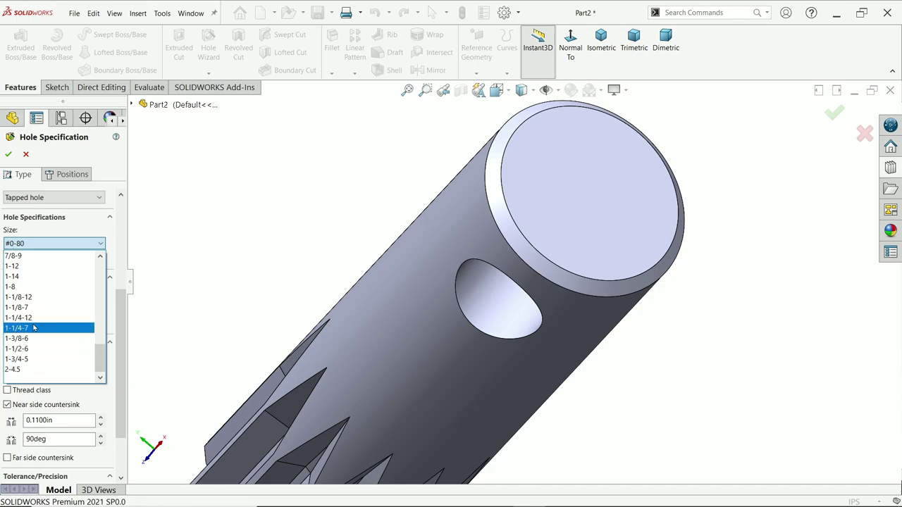
scroll(33, 328, up, 4)
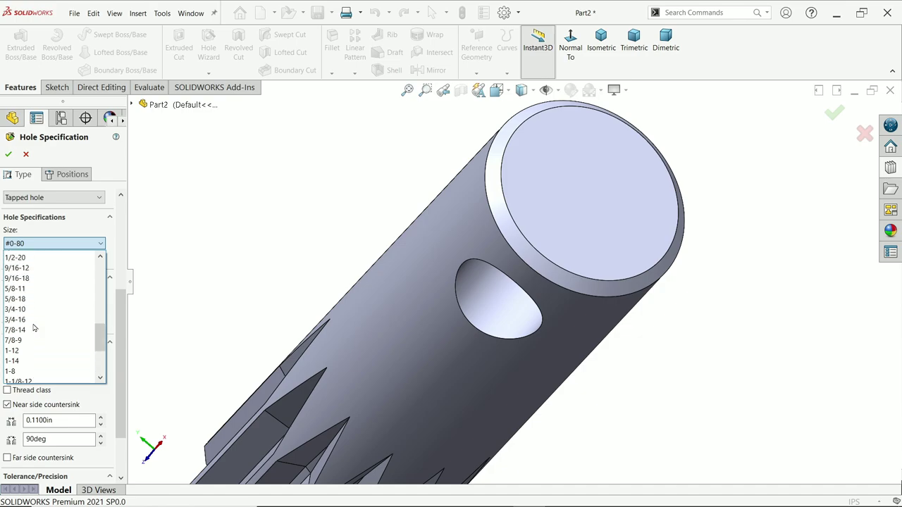
scroll(33, 328, up, 3)
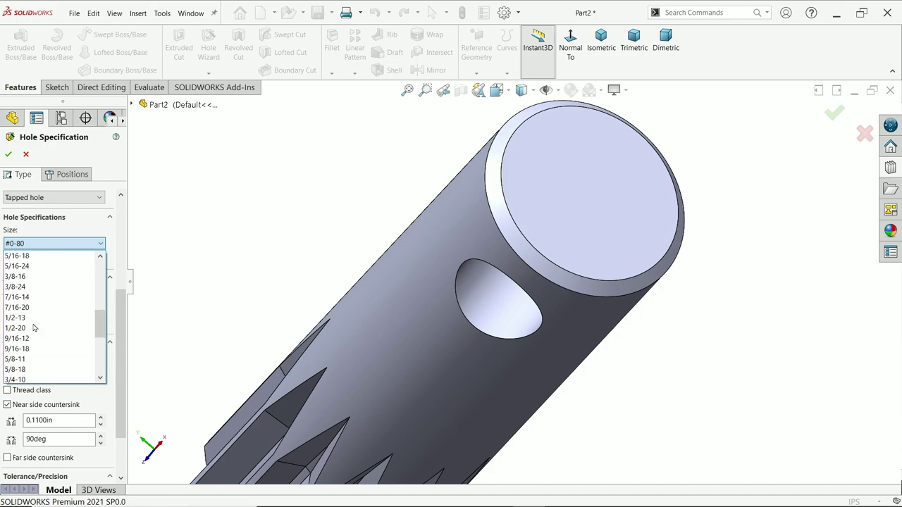
scroll(33, 328, up, 3)
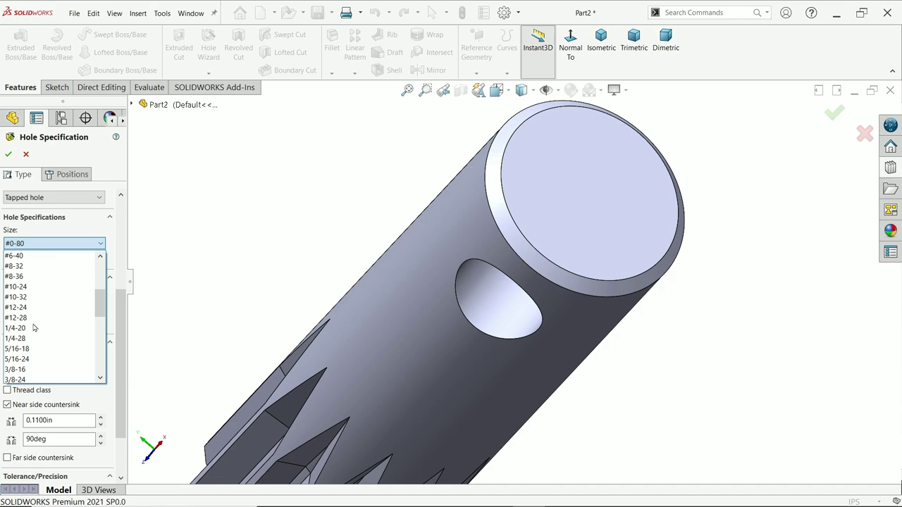
click(33, 328)
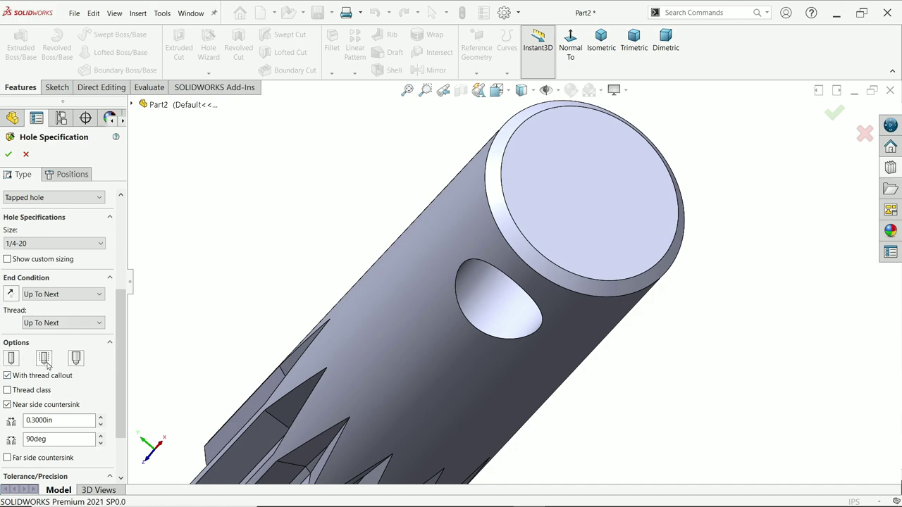
drag(123, 362, 124, 407)
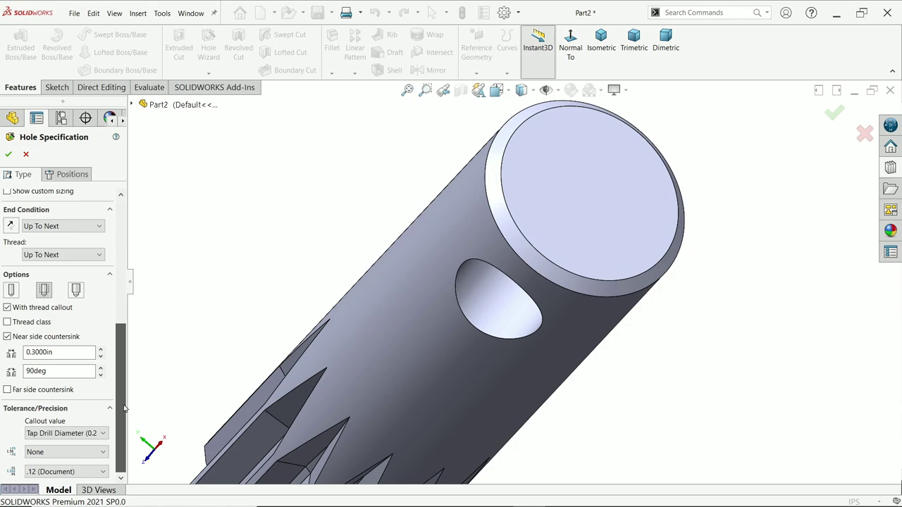
- Place the tapped hole at the center of the large chamfered end face and complete the feature
click(73, 174)
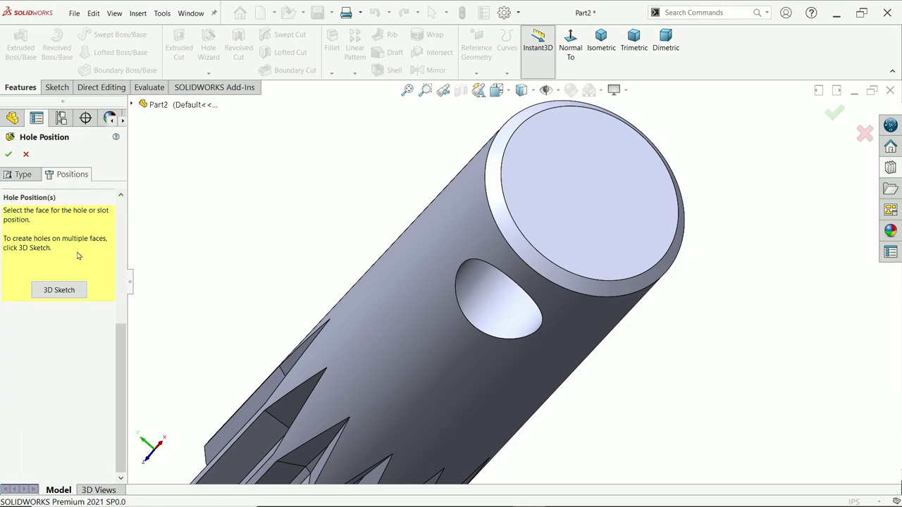
click(599, 208)
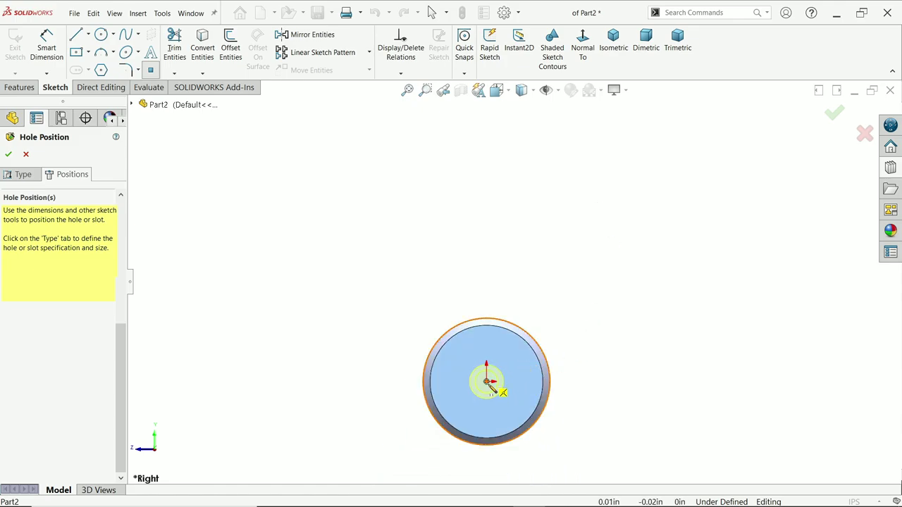
right_click(603, 235)
scroll(566, 314, up, 3)
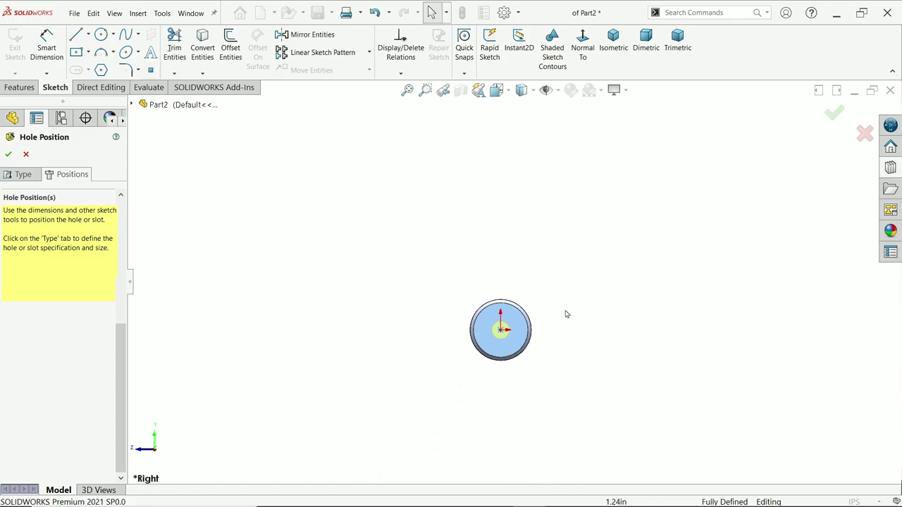
middle_drag(566, 315, 493, 331)
middle_drag(636, 344, 606, 339)
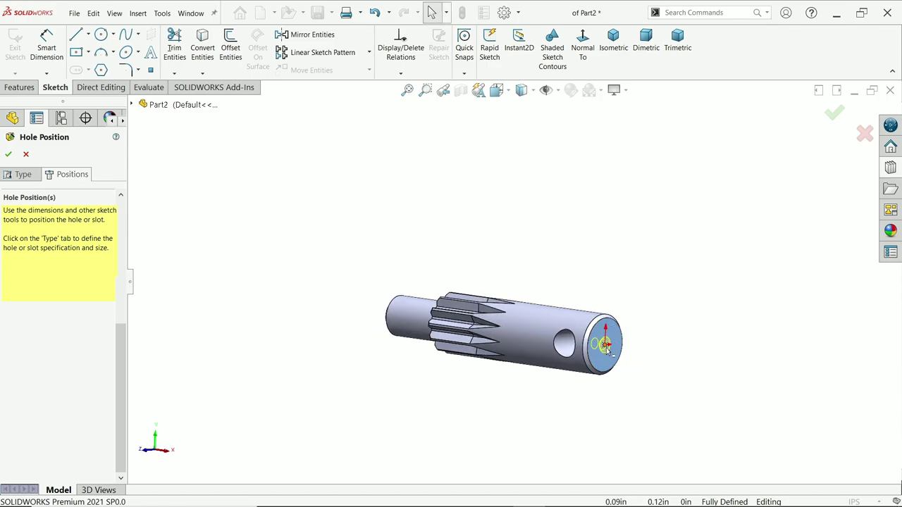
scroll(606, 338, down, 5)
click(9, 154)
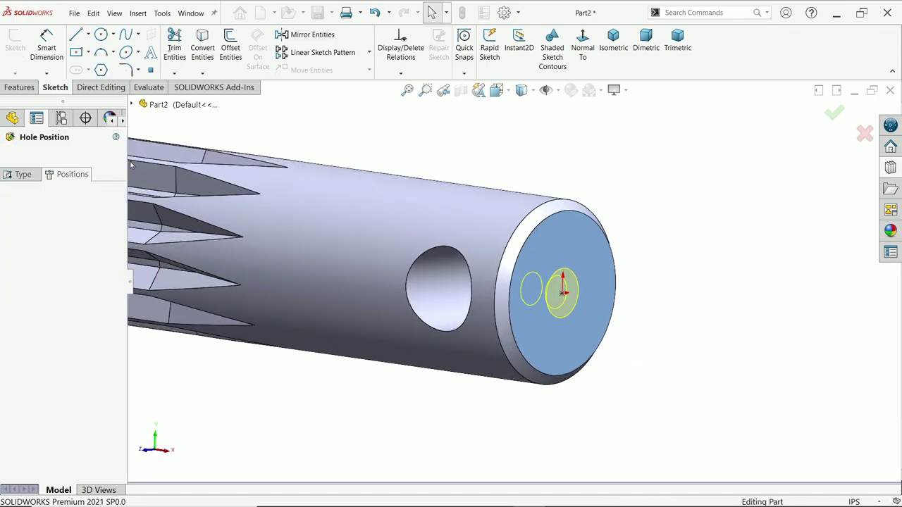
- Turn on shaded cosmetic threads in the document's detailing properties
middle_drag(282, 226, 458, 238)
scroll(450, 239, down, 3)
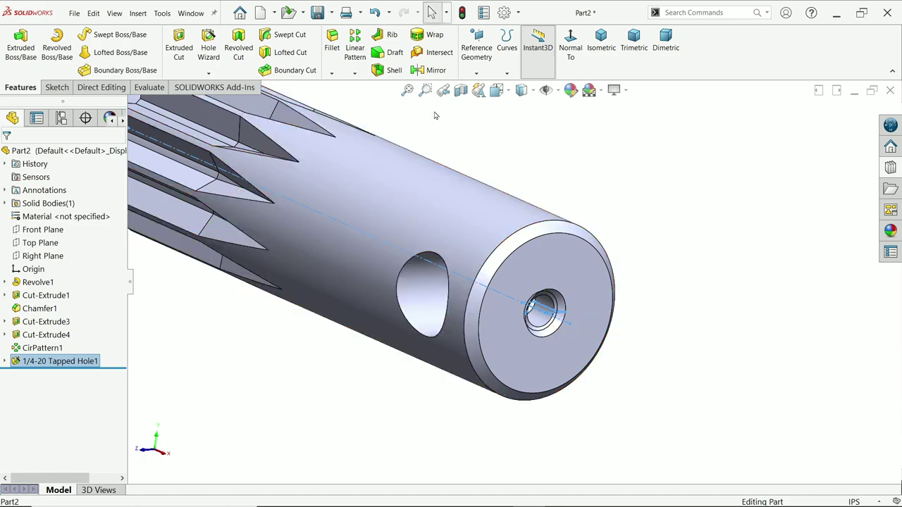
click(504, 13)
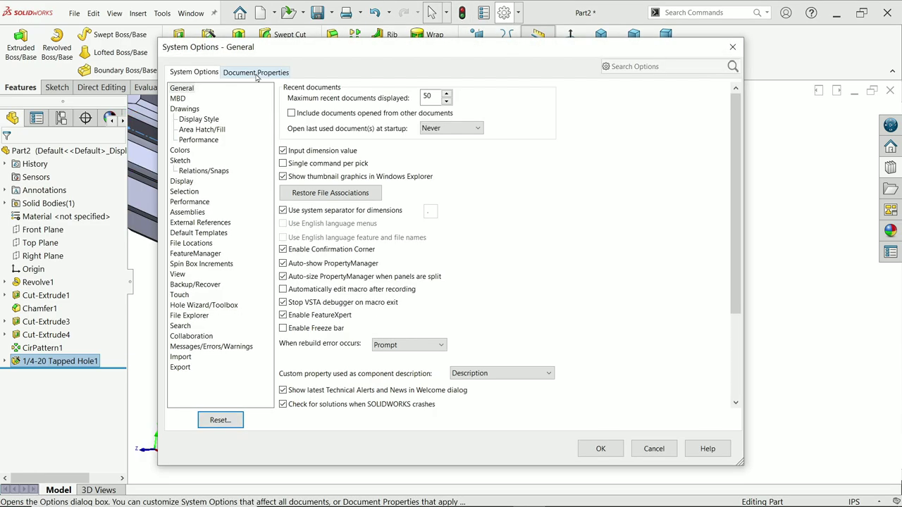
click(258, 72)
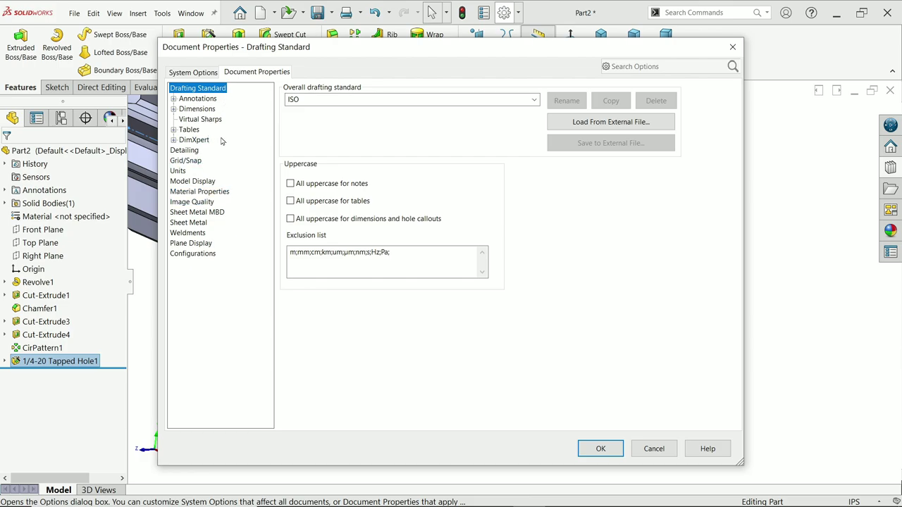
click(185, 151)
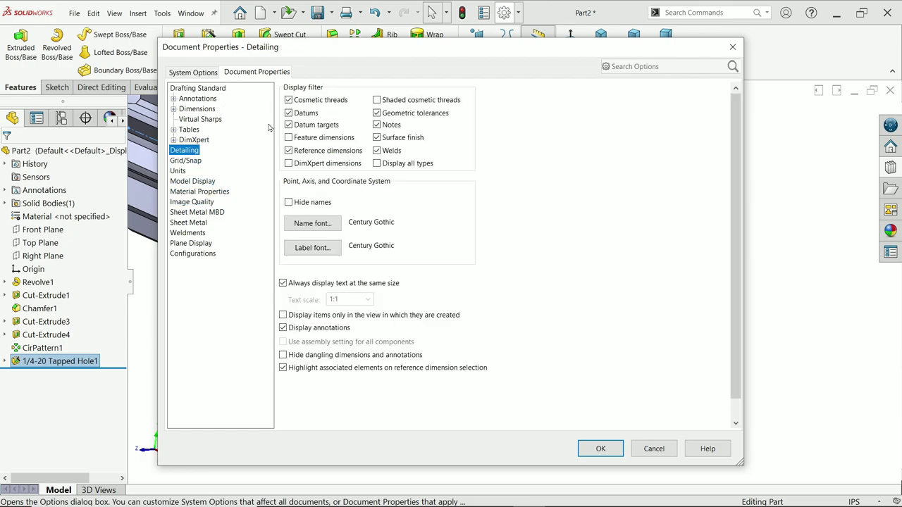
click(600, 449)
middle_drag(588, 363, 518, 334)
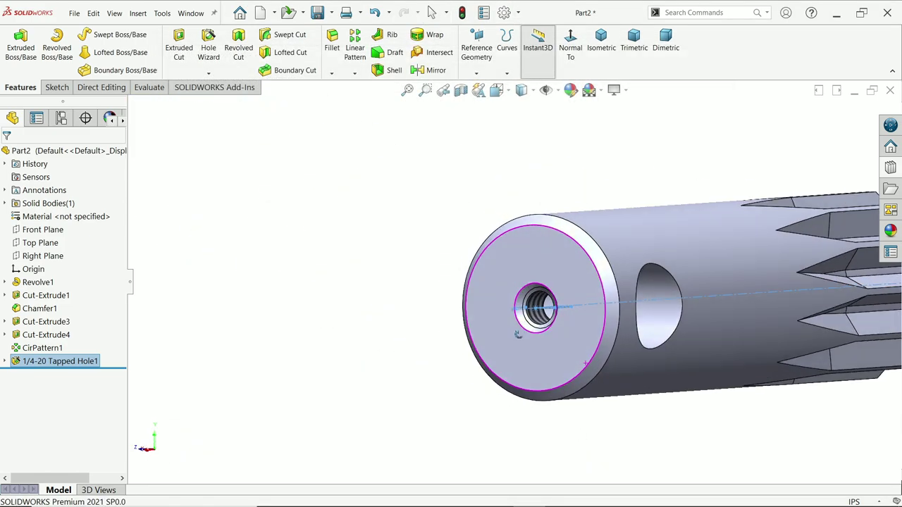
key(ctrl+shift+z)
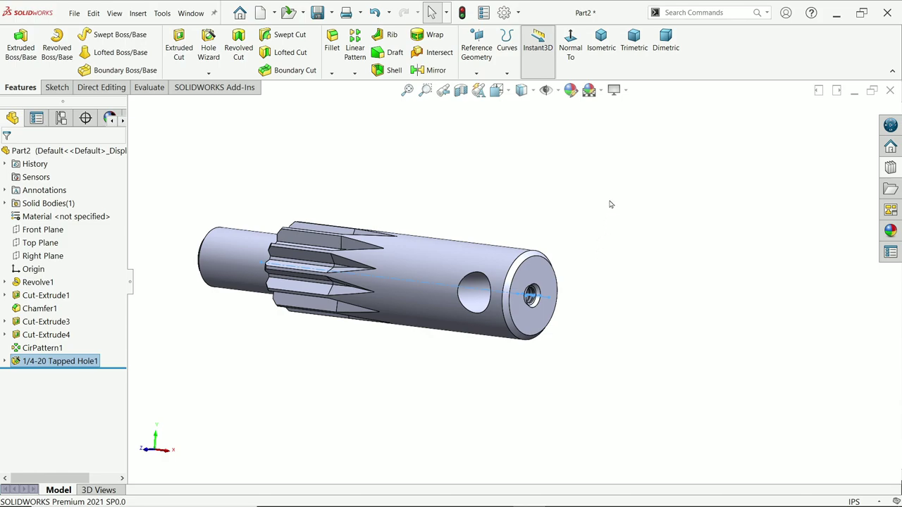
- Show the pinion shaft in isometric view and apply the metal appearances polished steel, followed by chromium plate, to the part
click(600, 41)
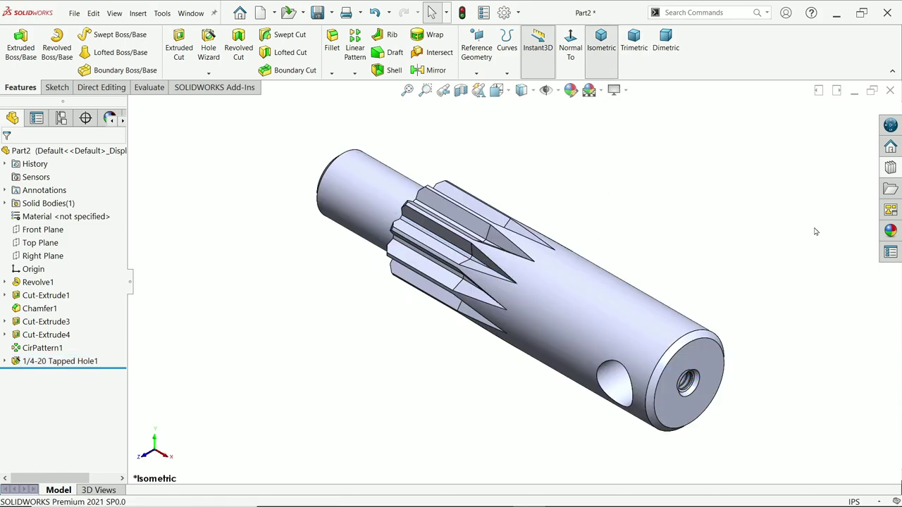
click(883, 231)
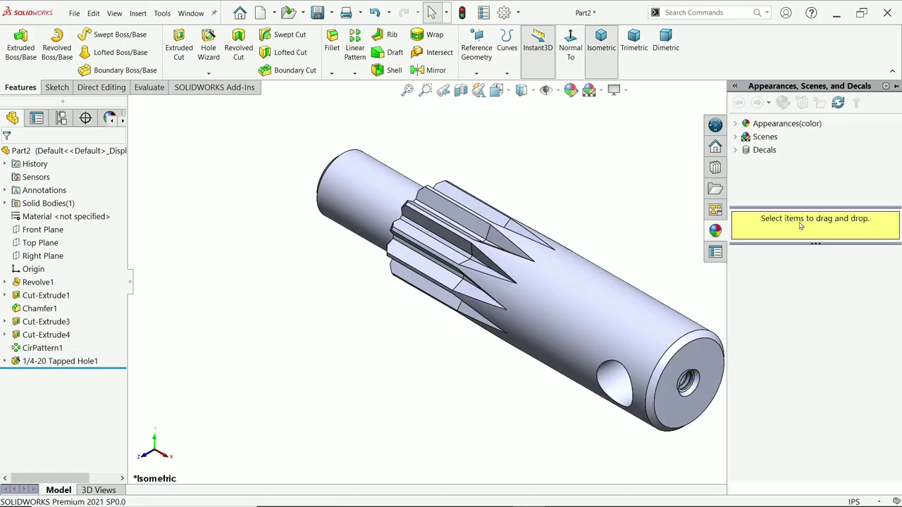
click(734, 124)
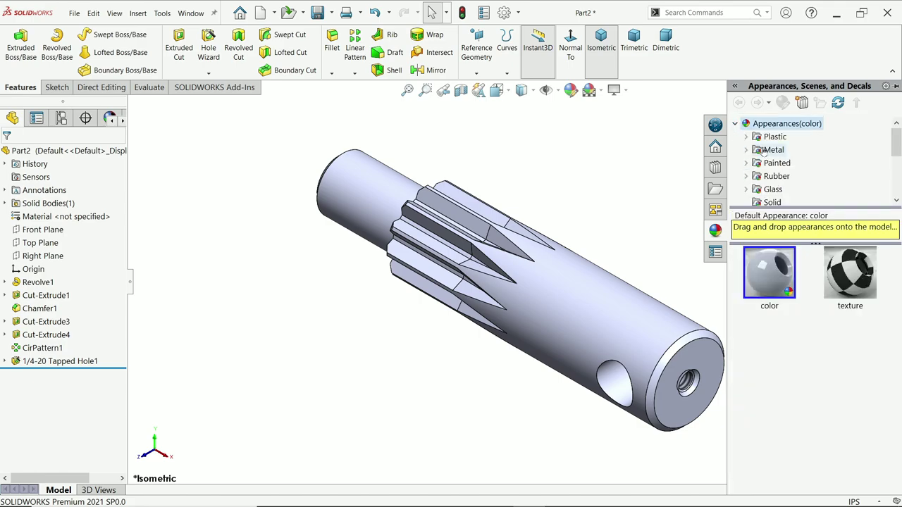
click(764, 150)
double_click(772, 286)
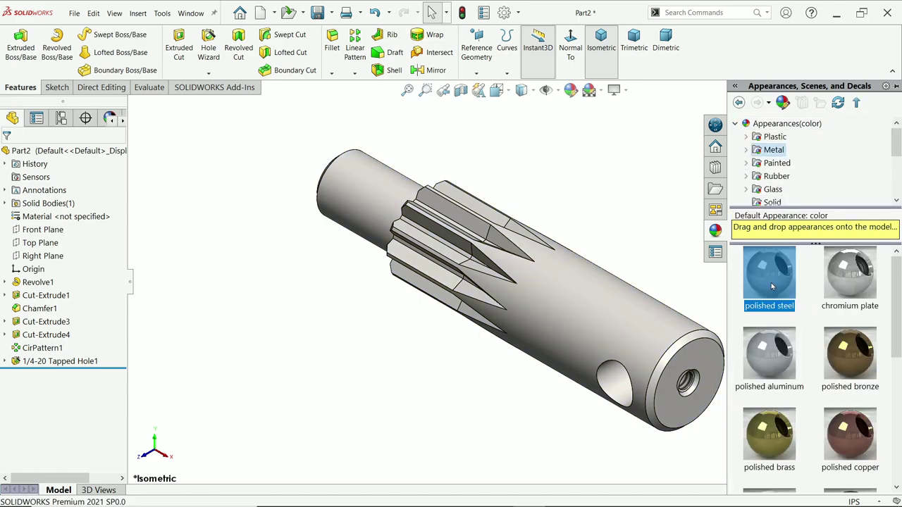
double_click(849, 281)
- Turn on RealView Graphics and inspect the shaft's reflective finish from another angle
click(614, 90)
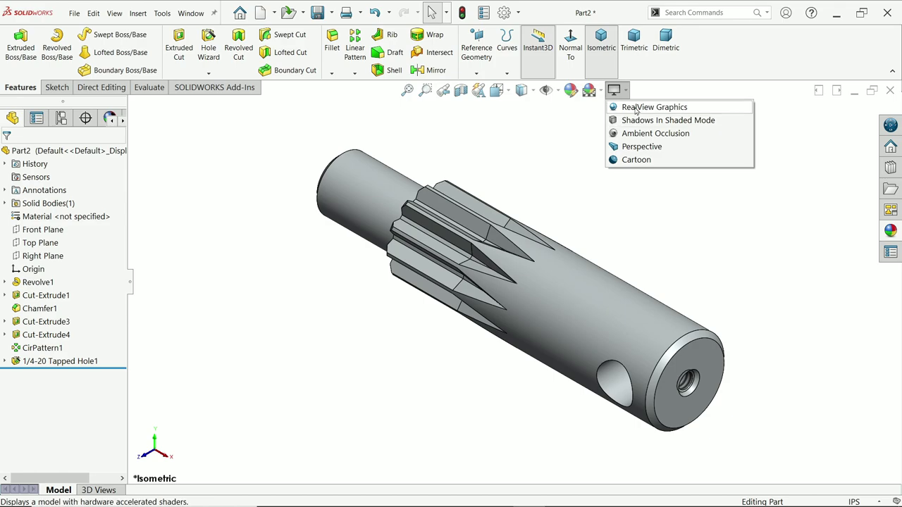
click(636, 107)
key(ctrl+1)
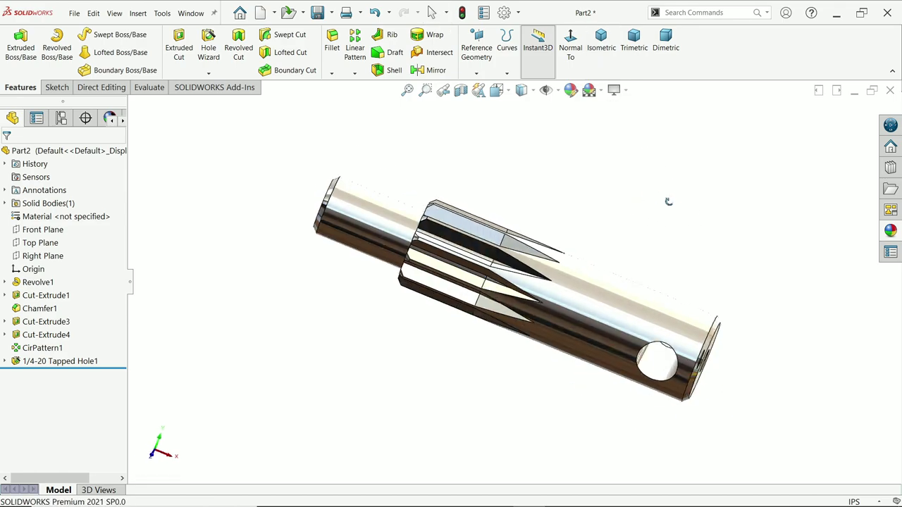
- Try the polished steel appearance on the shaft for comparison and reapply chromium plate
click(889, 231)
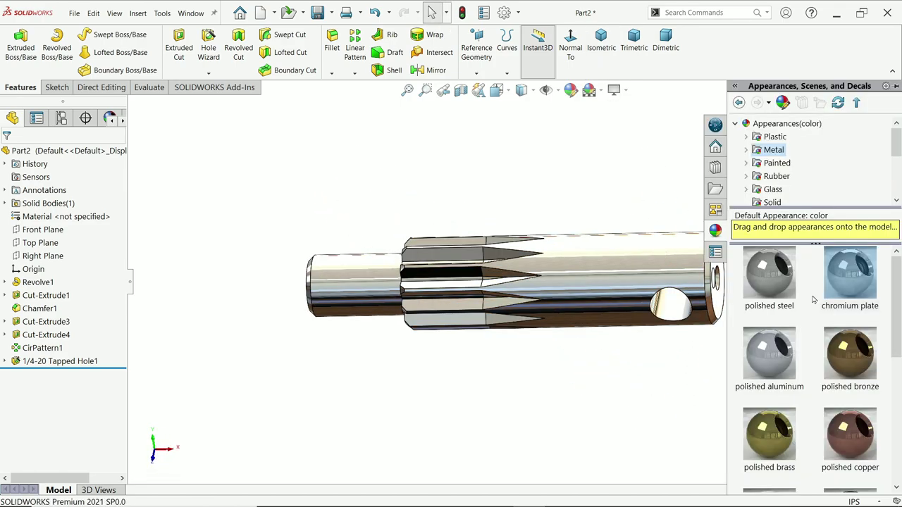
double_click(769, 278)
middle_drag(580, 195, 641, 280)
double_click(847, 289)
scroll(605, 297, down, 3)
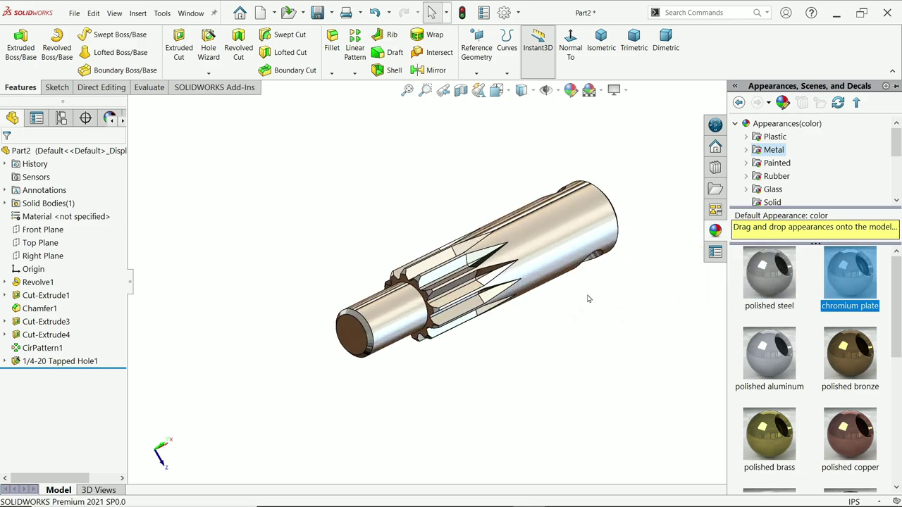
- Save the part as 1.Pinion in a new folder named Rack & Pinion on the Desktop
click(318, 13)
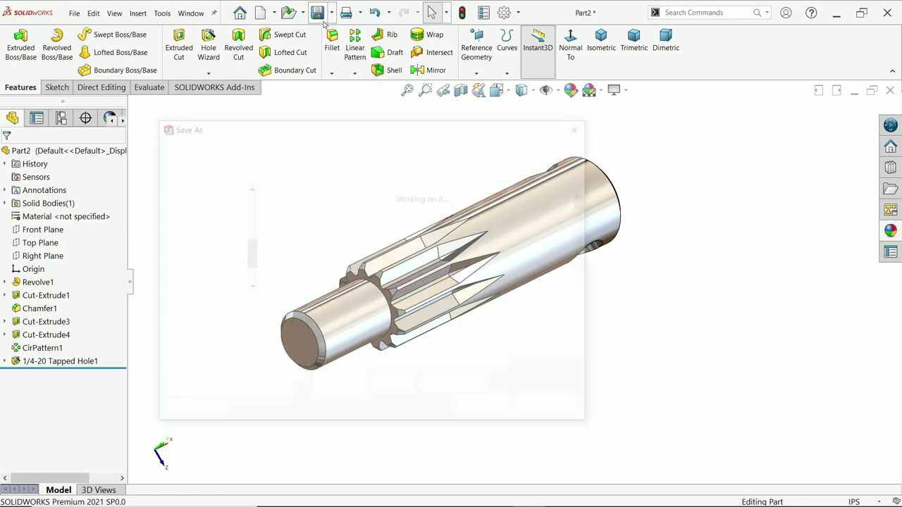
text(1.Pinion)
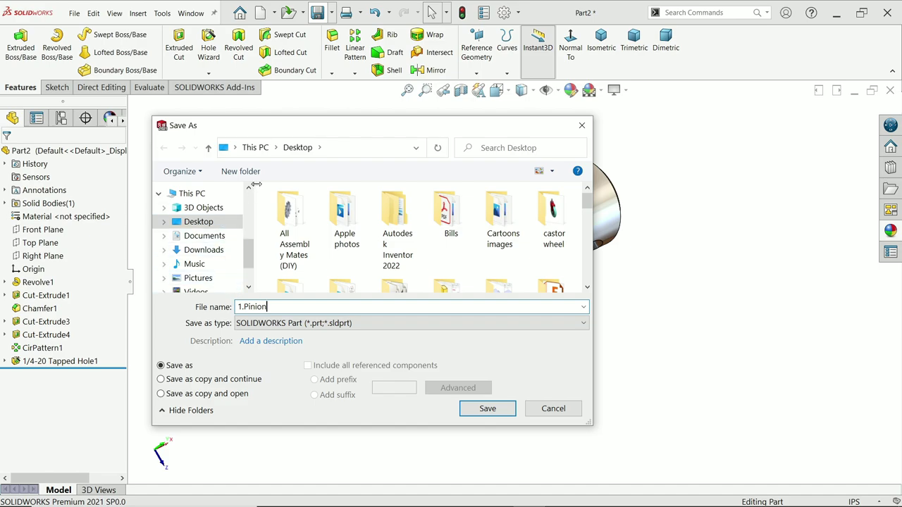
click(237, 171)
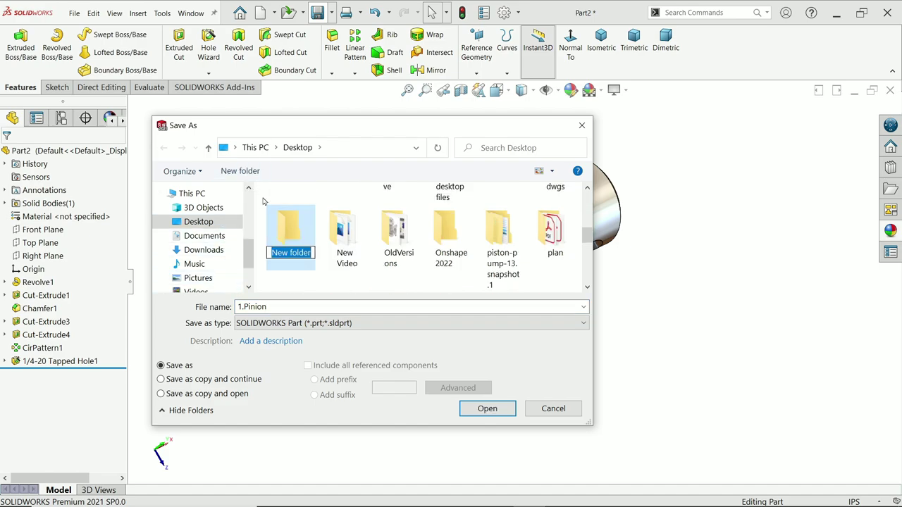
text(Rack &)
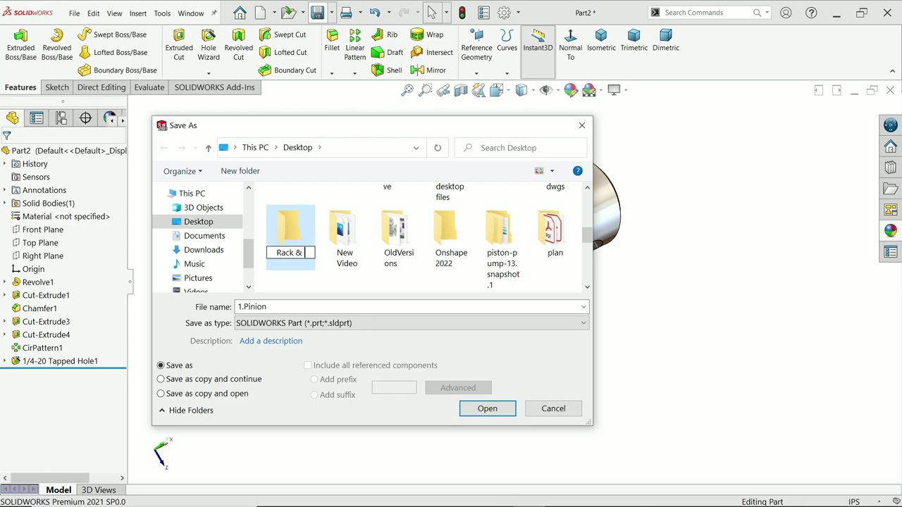
text(Pinion)
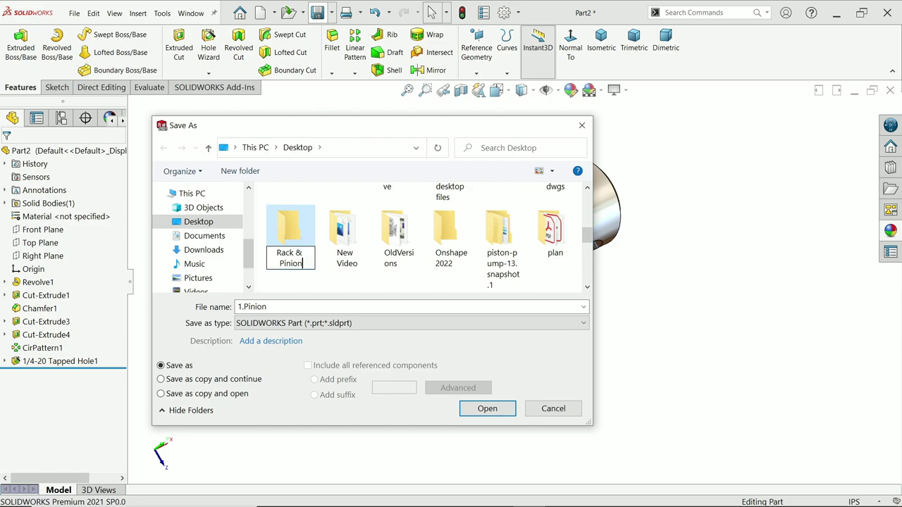
double_click(287, 234)
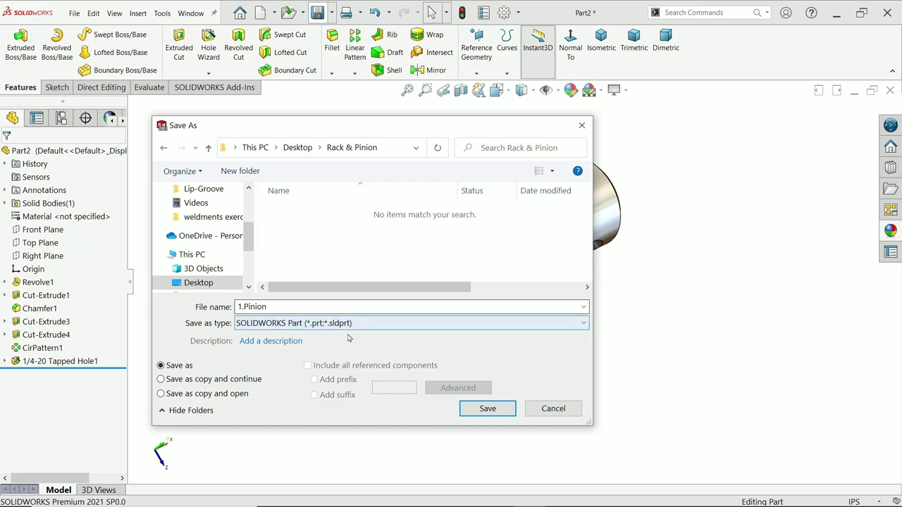
click(486, 409)
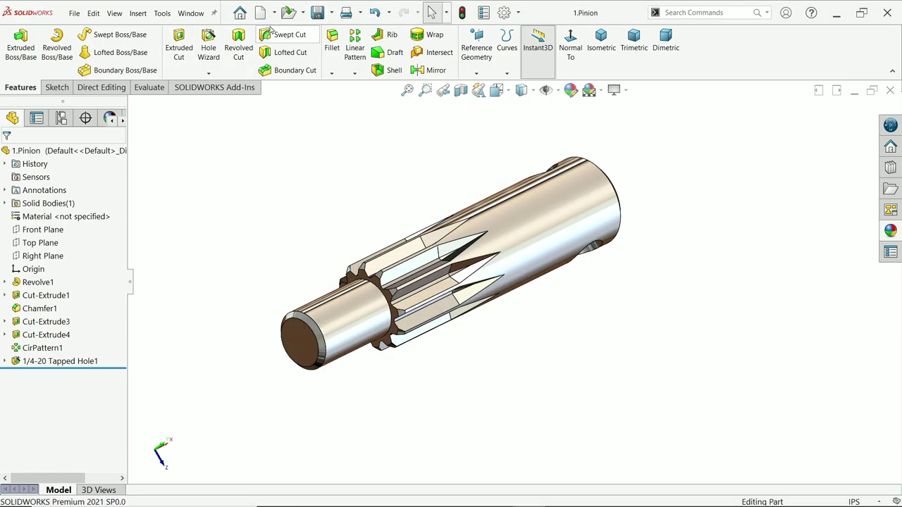
- Create a new document from the Part template
click(74, 12)
mouse_move(114, 12)
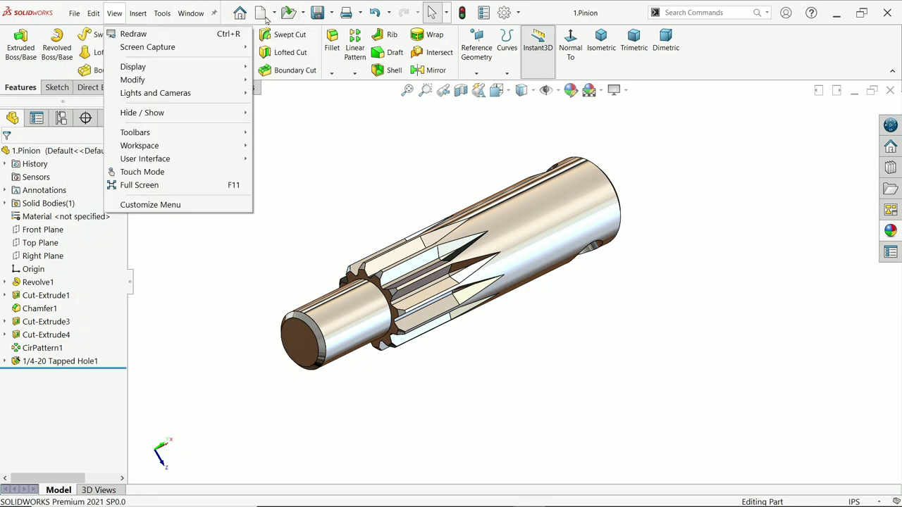
mouse_move(74, 12)
click(84, 33)
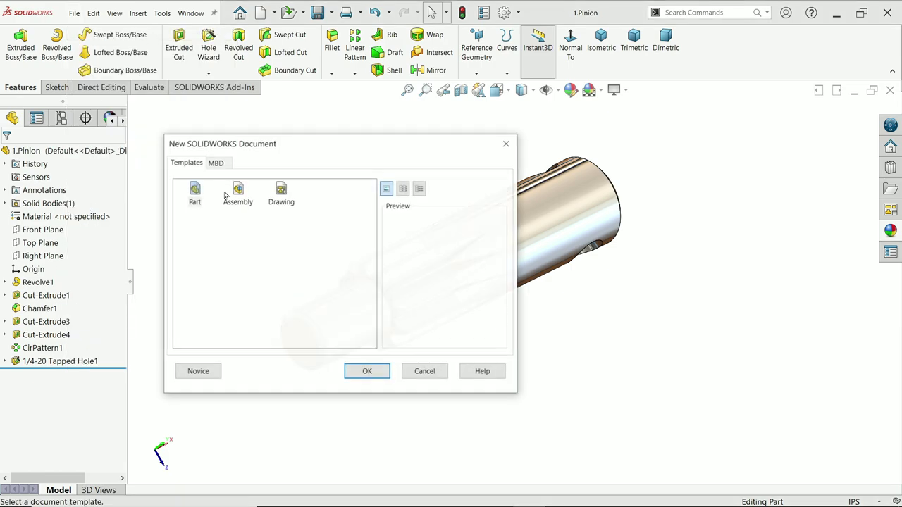
click(367, 371)
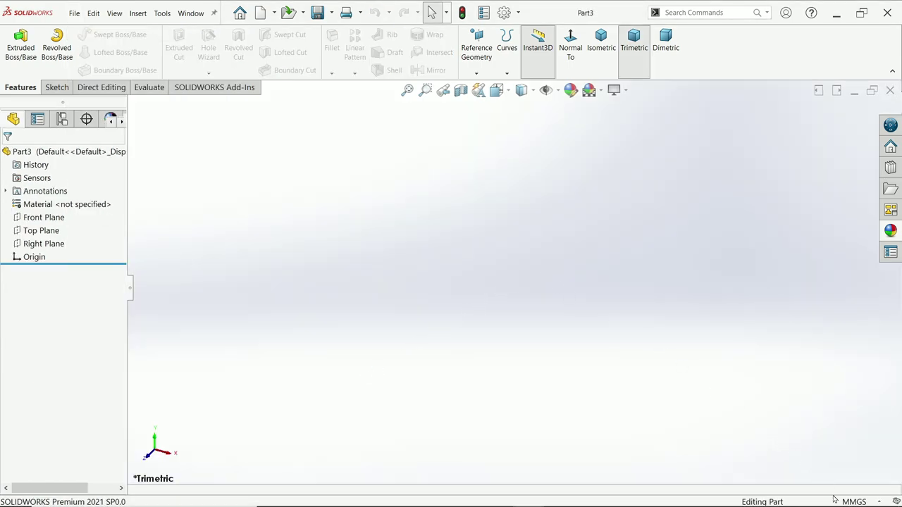
- Set the new part's units to IPS (inch, pound, second) and its scene to Plain White
click(835, 502)
click(791, 465)
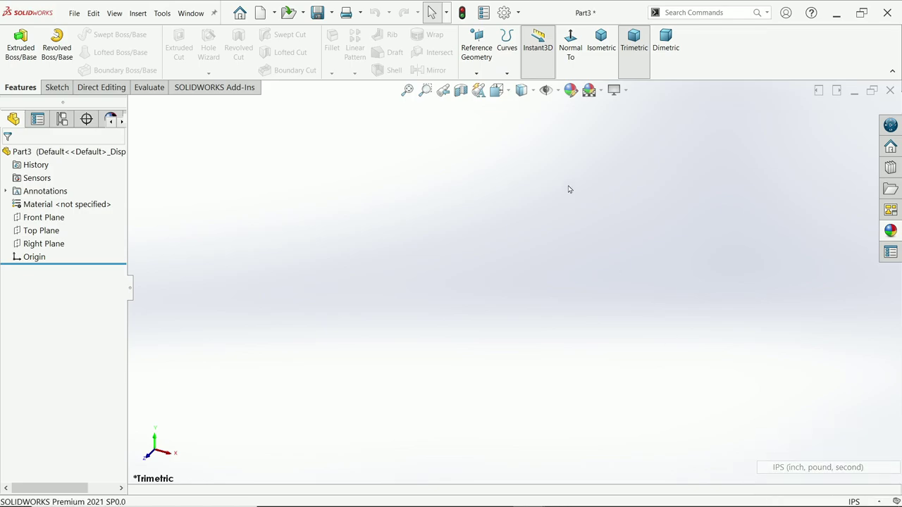
click(599, 90)
click(601, 34)
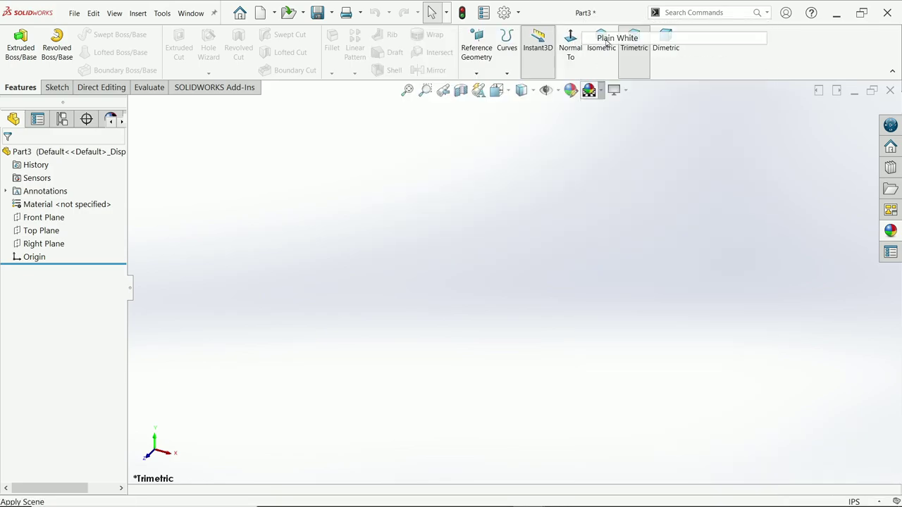
- Raise both the shaded and the wireframe image quality resolution into the red high zone in the document properties
click(505, 13)
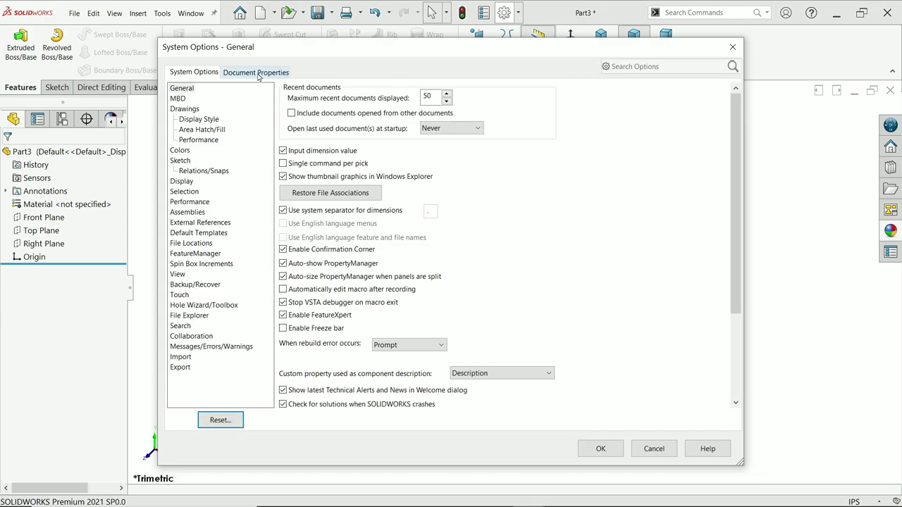
click(257, 73)
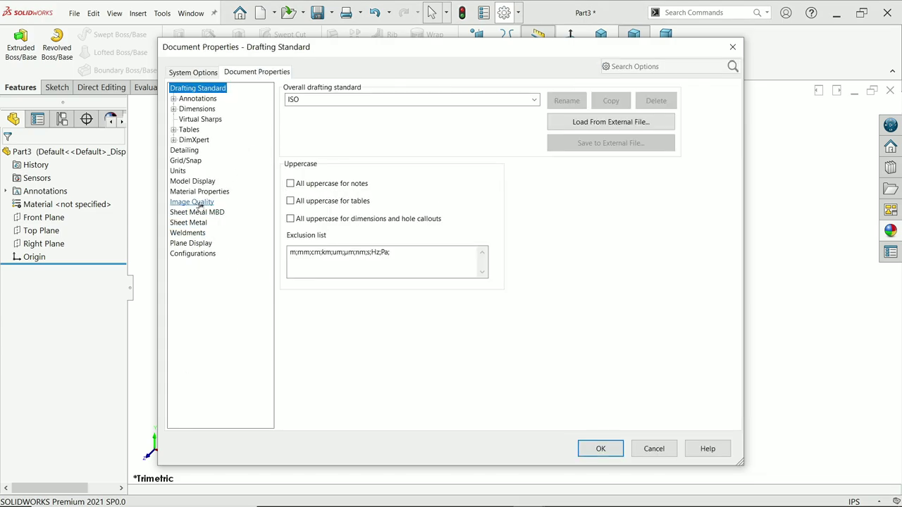
click(194, 202)
drag(391, 110, 516, 110)
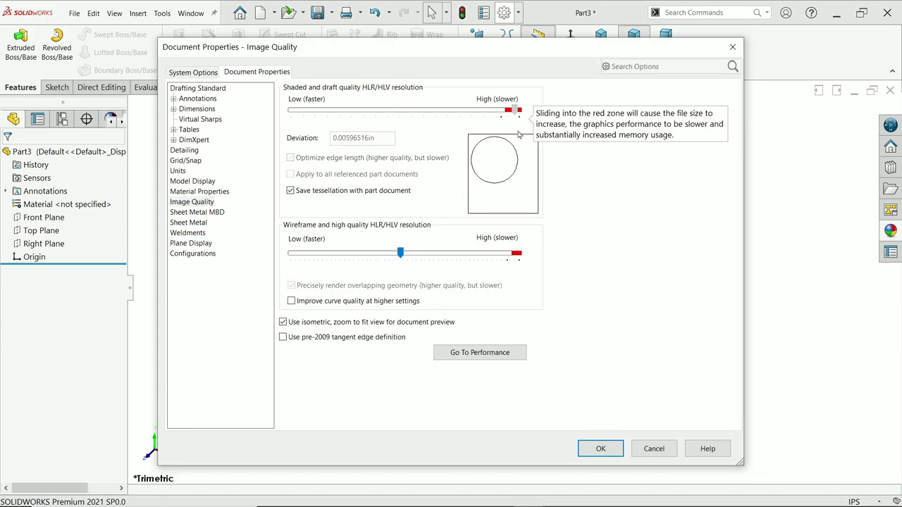
drag(399, 256, 516, 277)
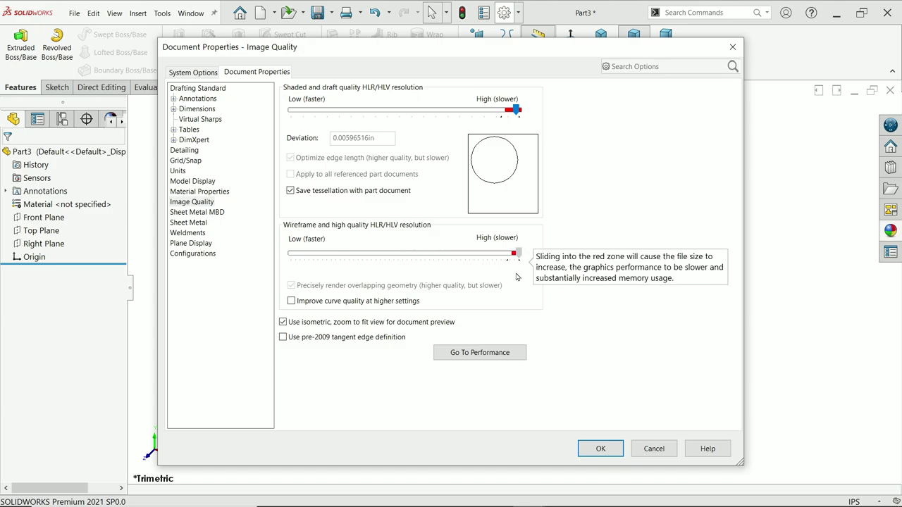
click(599, 449)
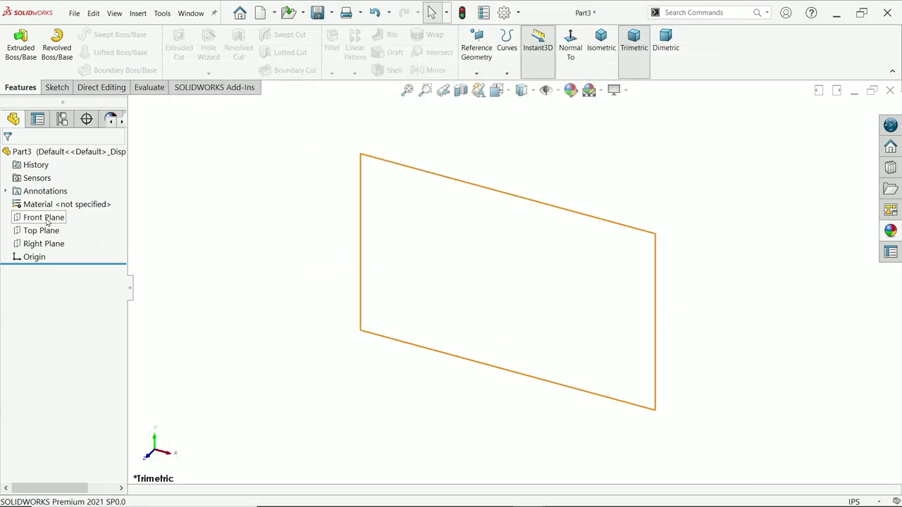
- Start a sketch on the Front Plane and draw a wide center rectangle about 2.1 in high, centered on the origin
click(46, 218)
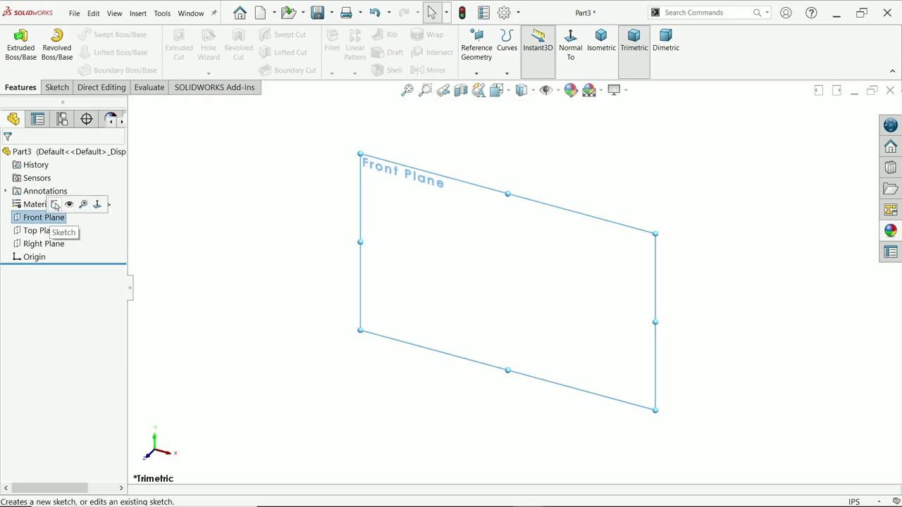
click(70, 205)
click(88, 55)
click(99, 80)
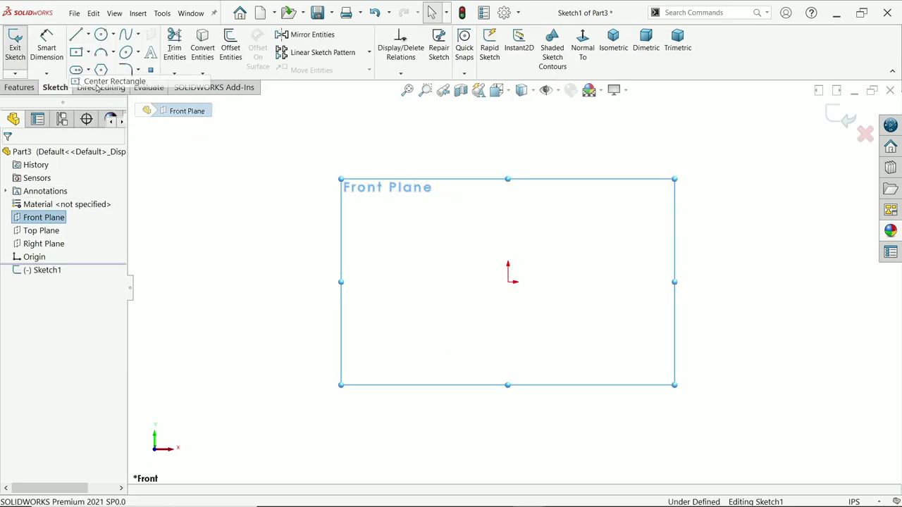
click(507, 282)
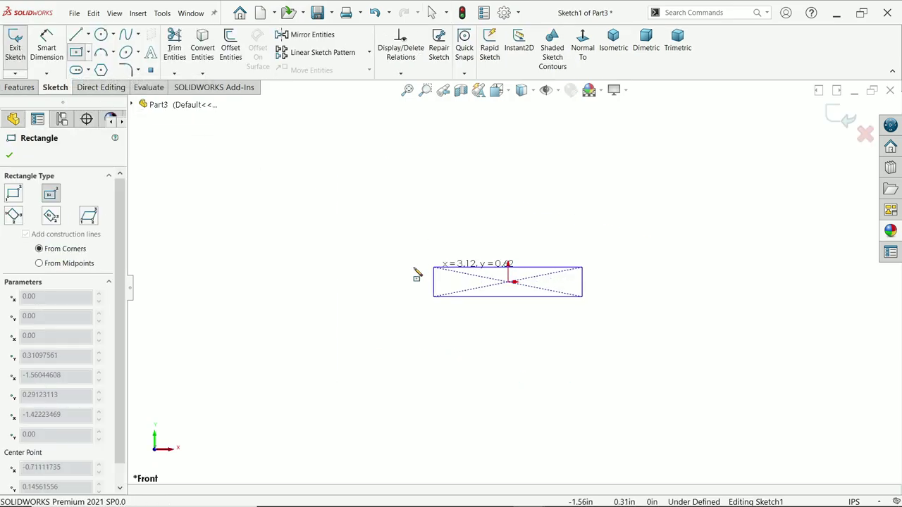
click(221, 231)
- Dimension the rectangle to a height of 0.75 in and a length of 7.5 in
click(49, 47)
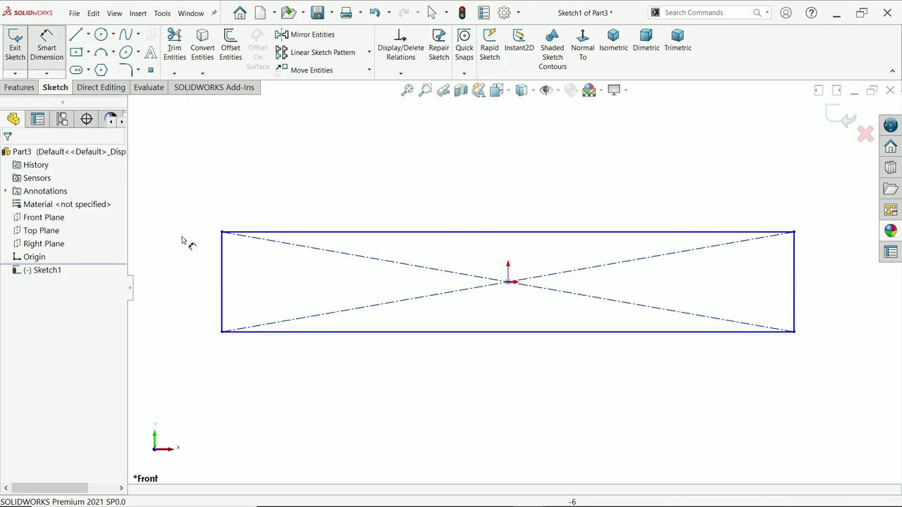
click(222, 282)
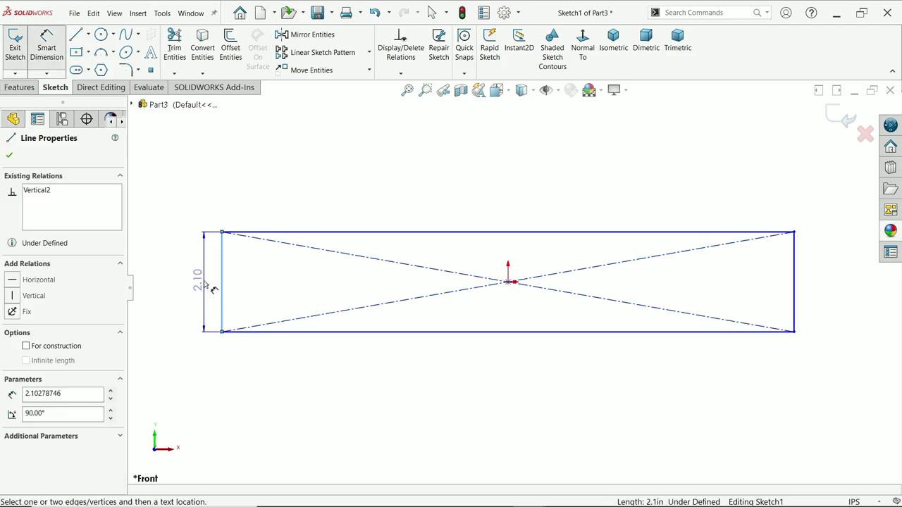
click(209, 288)
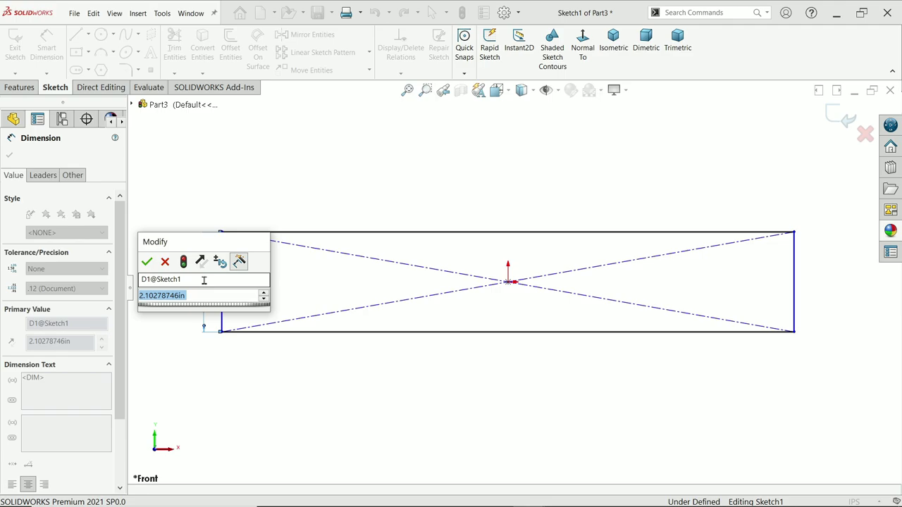
text(0.75)
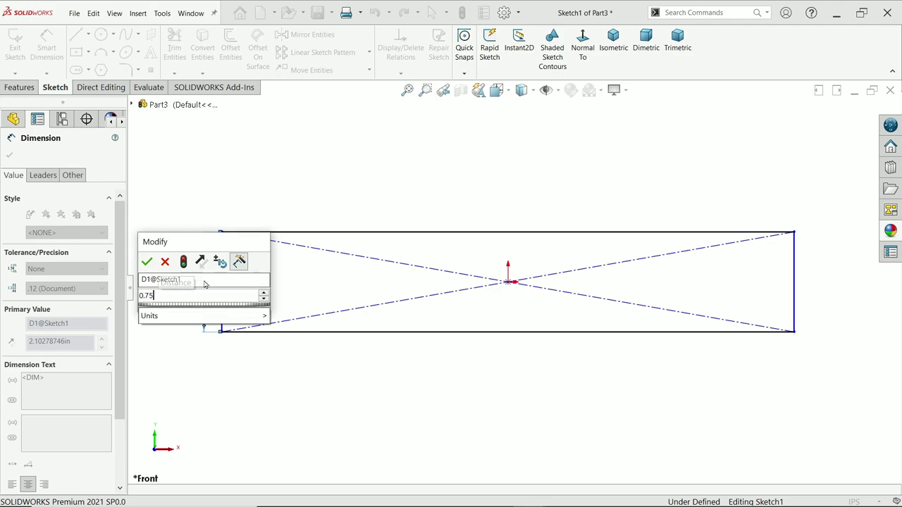
key(Return)
click(479, 332)
click(478, 364)
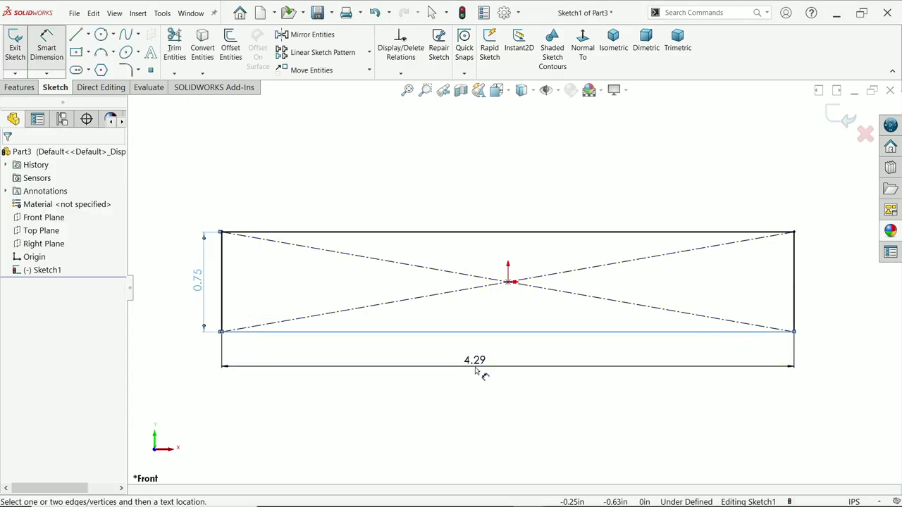
text(7.5)
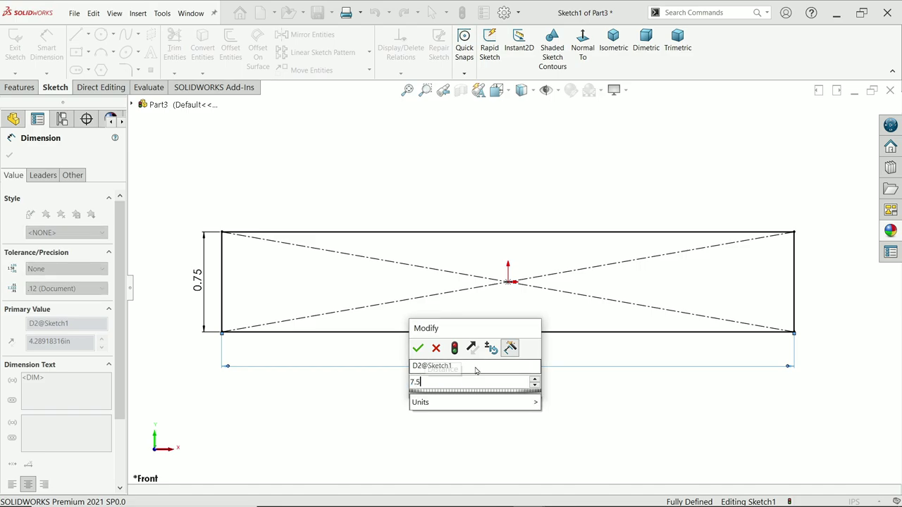
key(Return)
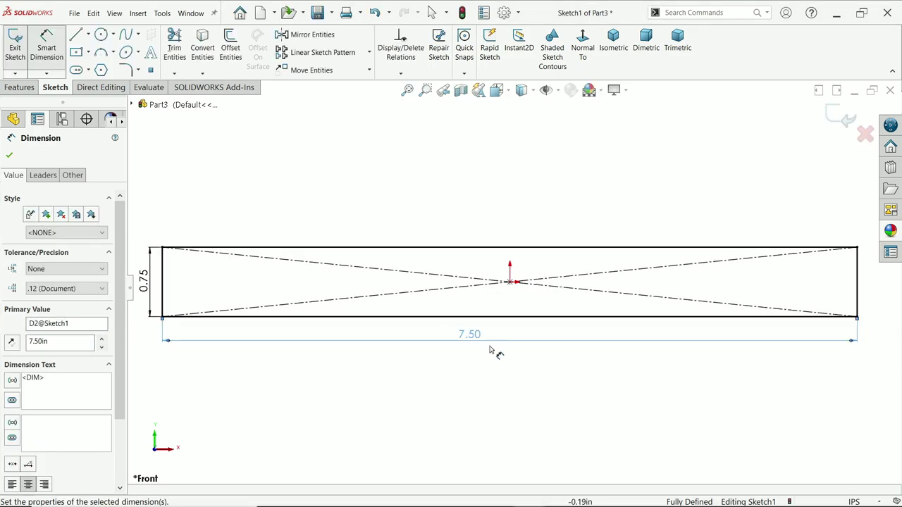
- Change the rectangle's length dimension to 7.75 in
double_click(473, 336)
text(7.5)
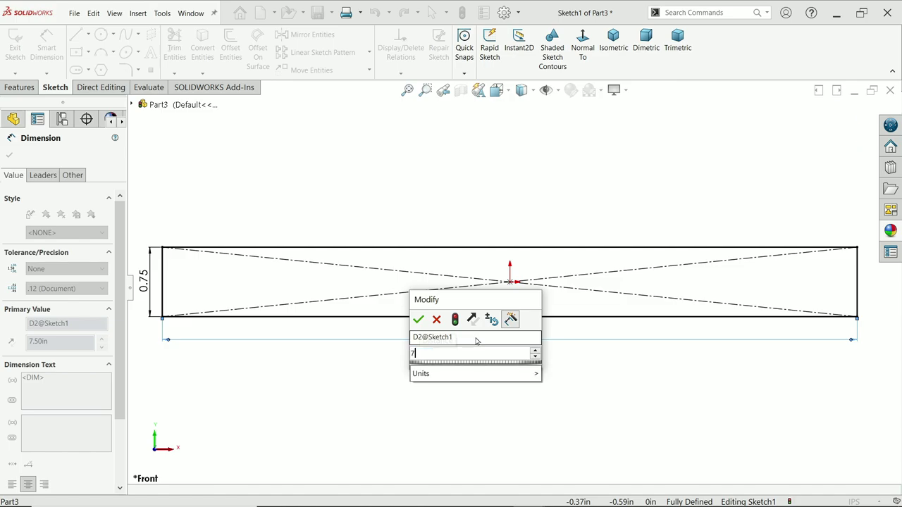
key(Return)
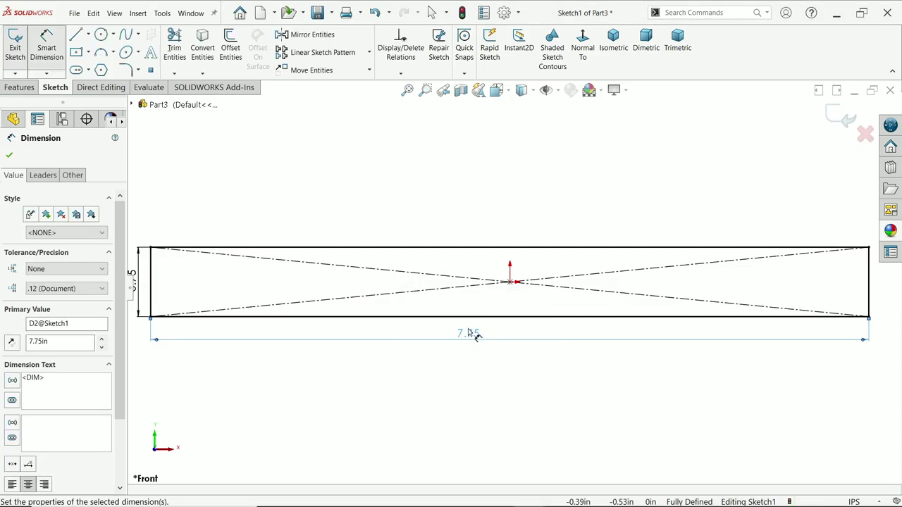
- Extrude the rectangle as a blind boss with a depth of 0.75 in
click(28, 88)
click(19, 46)
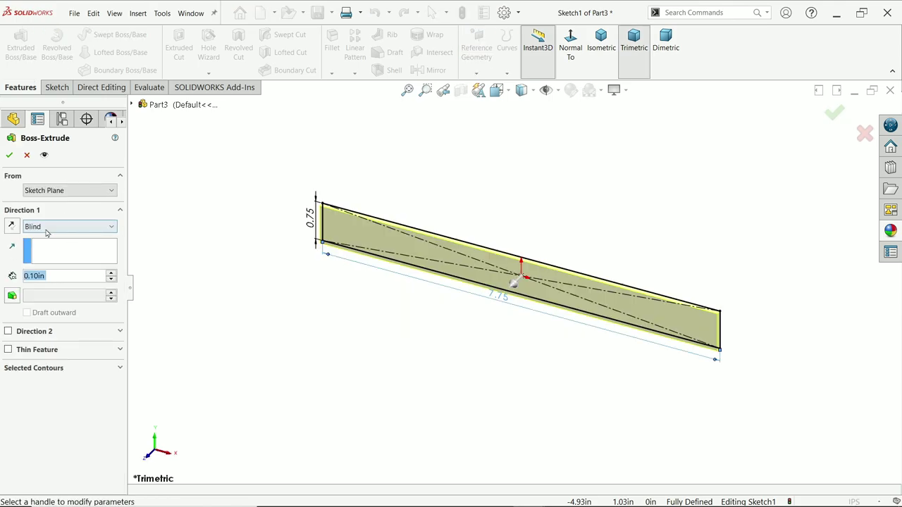
text(0.75)
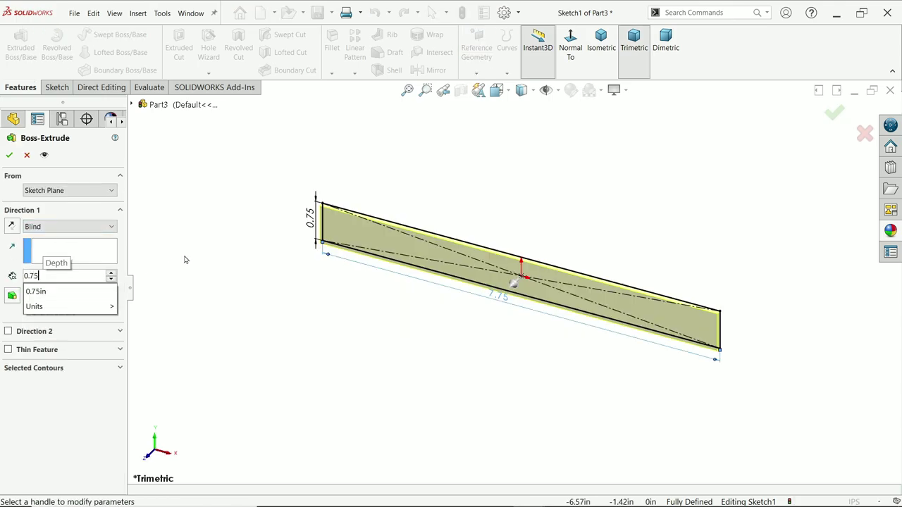
key(Return)
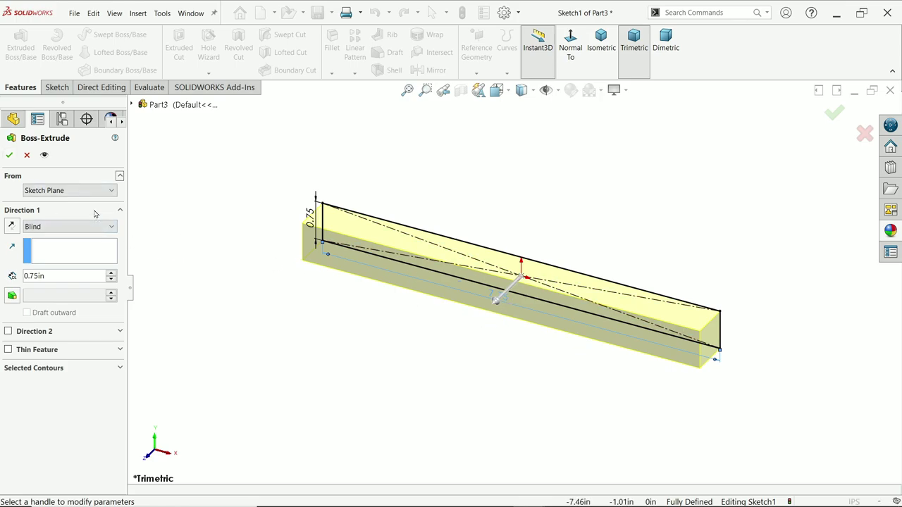
click(9, 155)
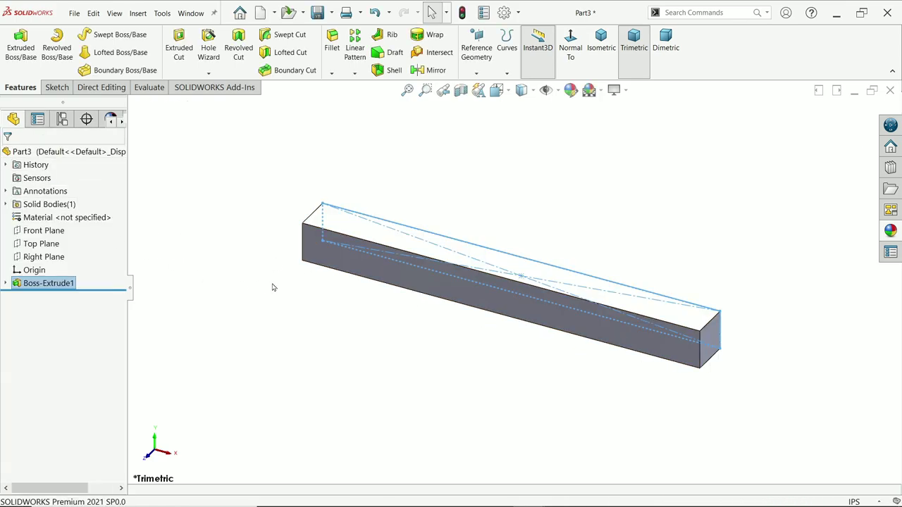
- Change the shaded view display setting and start a sketch on the bar's long front face
scroll(313, 269, down, 2)
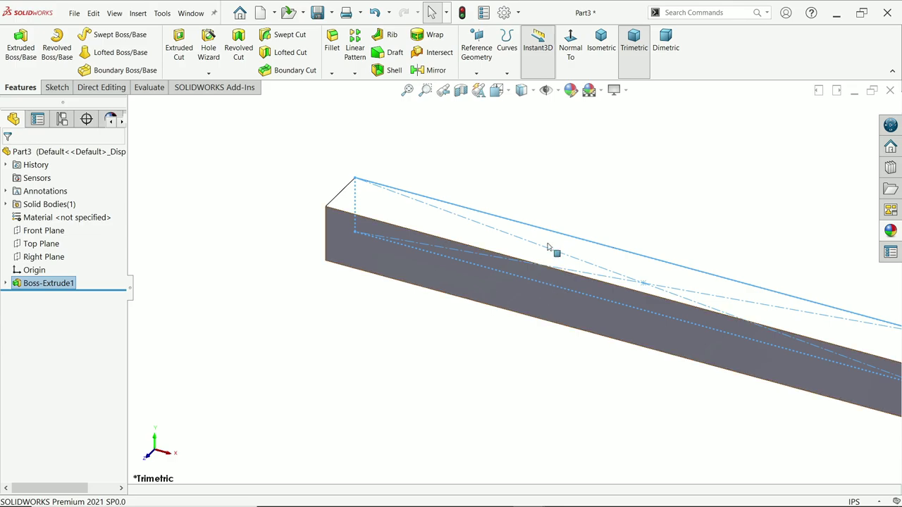
click(625, 91)
click(648, 106)
click(592, 296)
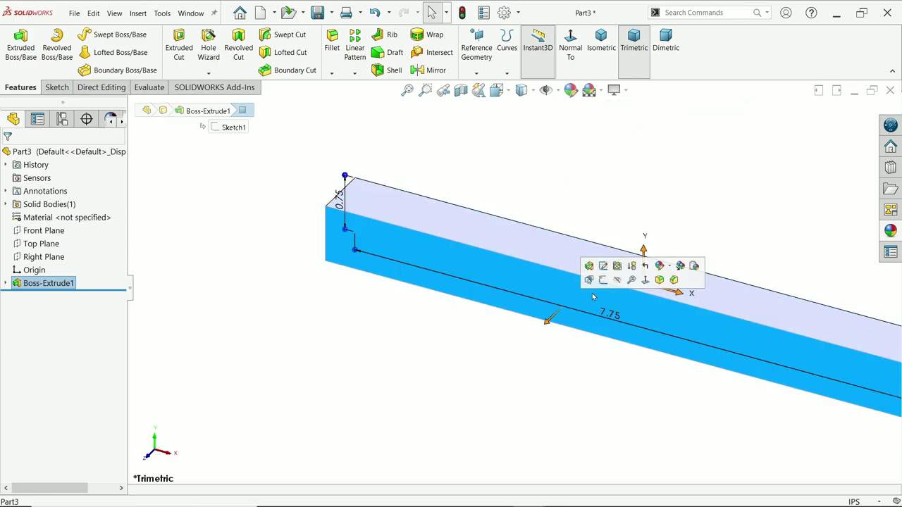
click(602, 280)
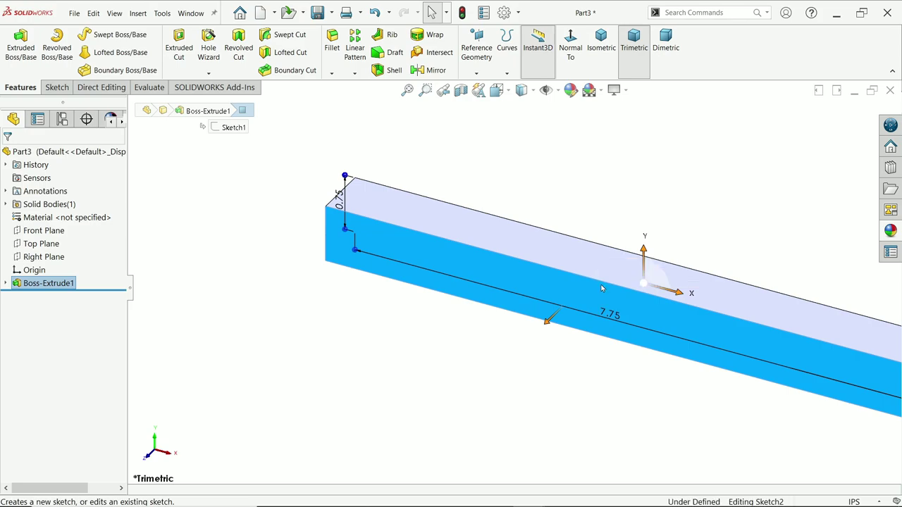
scroll(353, 278, down, 2)
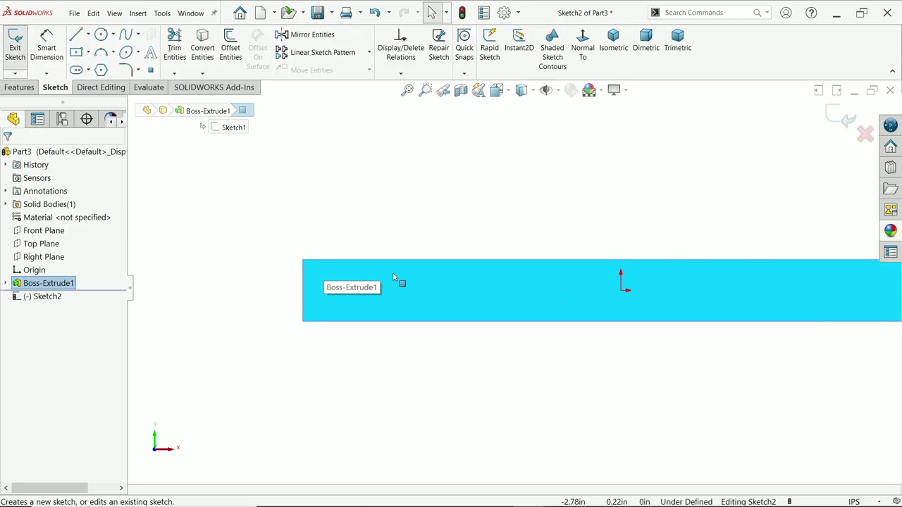
- Draw a connected open chain of five lines from the bar's upper edge, outlining a slanted-sided notch about 0.28 in deep, a tooth tip and the next notch floor
click(76, 35)
scroll(423, 247, down, 1)
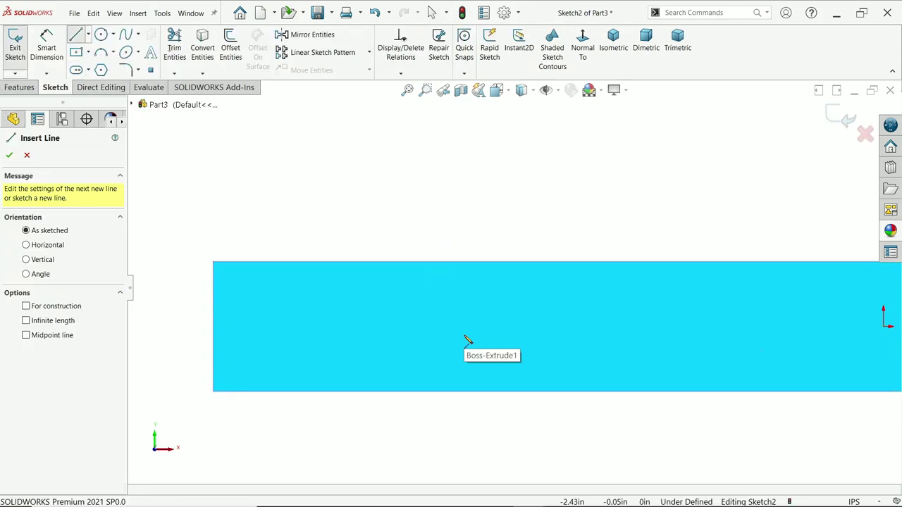
scroll(477, 351, down, 1)
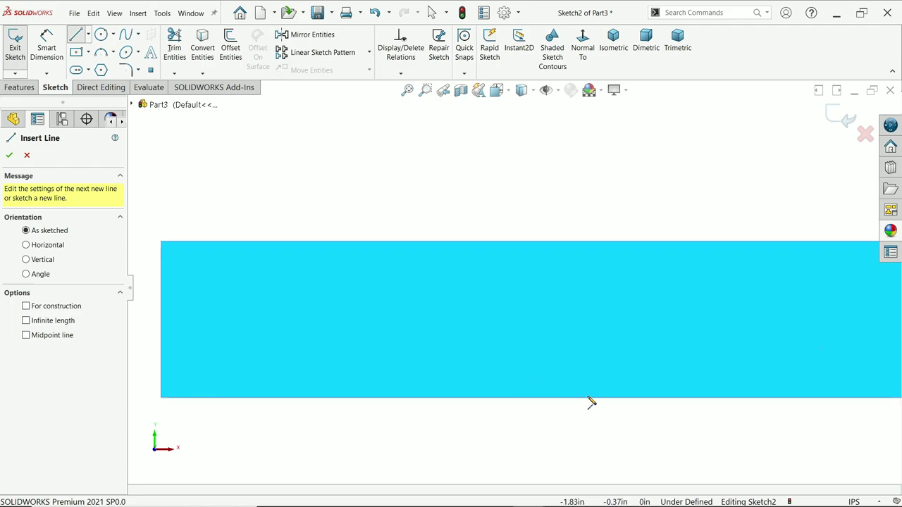
click(397, 270)
click(406, 300)
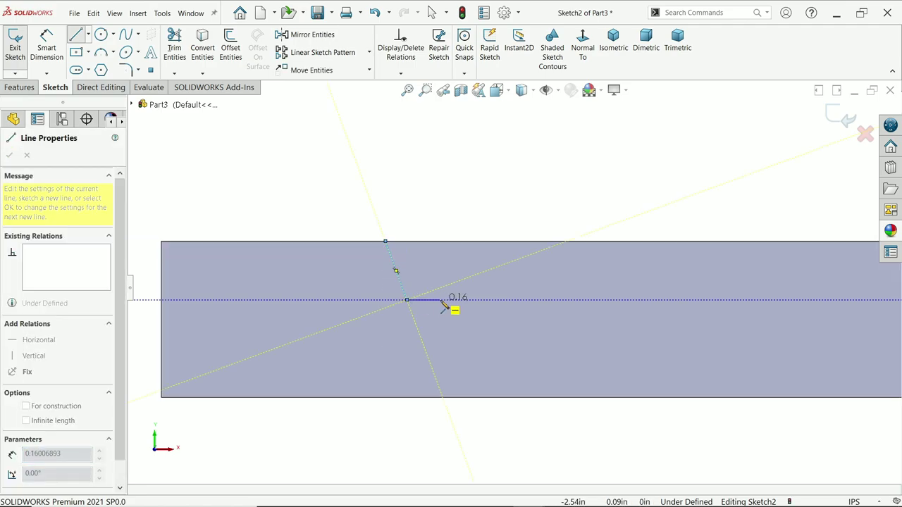
click(435, 300)
click(469, 242)
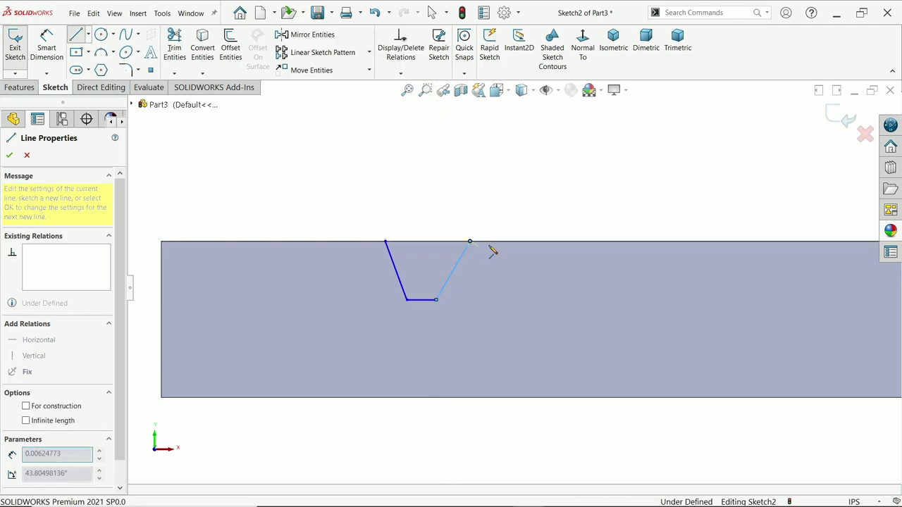
click(504, 241)
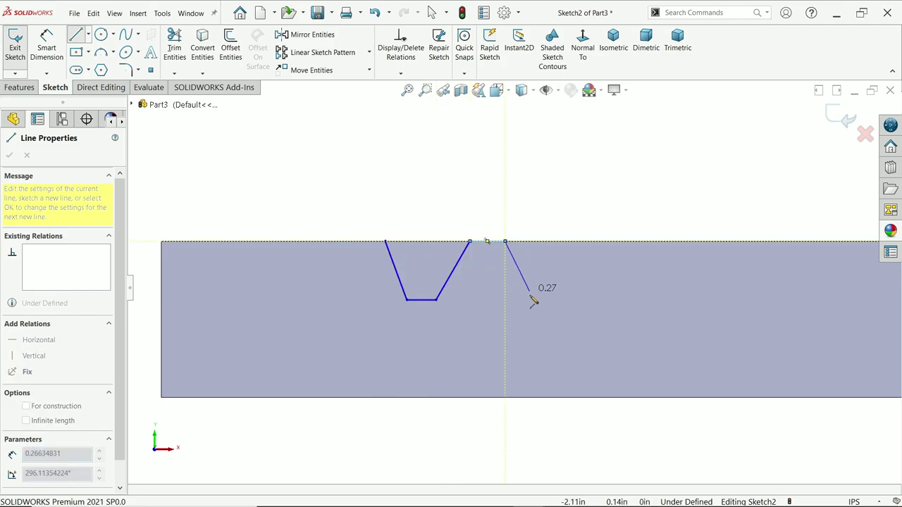
click(527, 304)
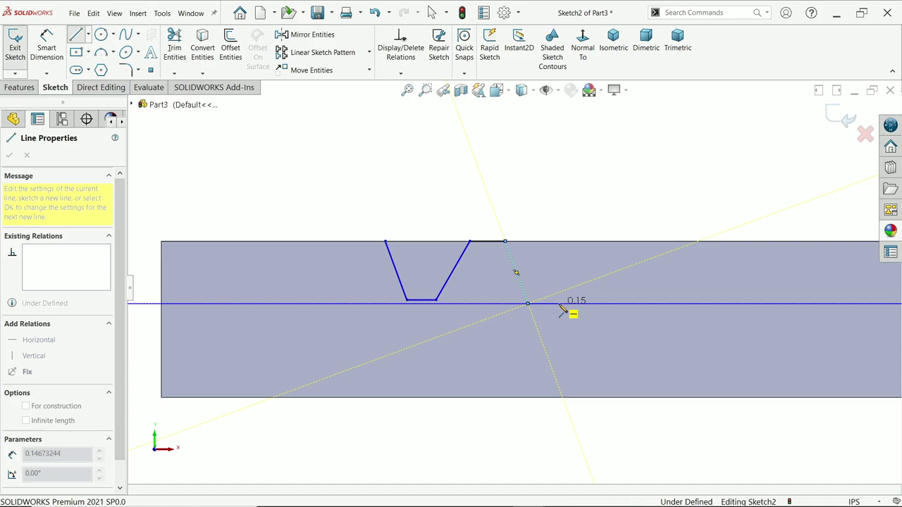
click(557, 303)
right_click(596, 225)
click(601, 208)
scroll(419, 286, up, 2)
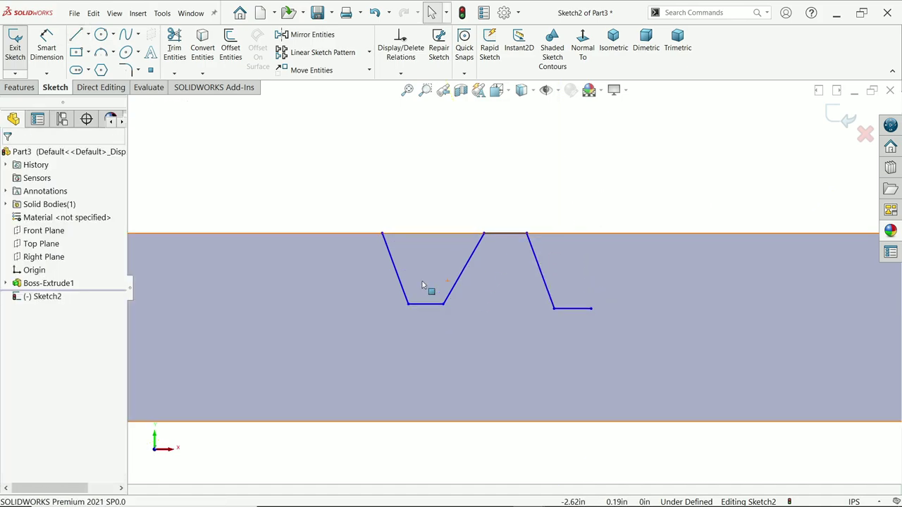
- Draw a vertical centerline downward from the midpoint of the tooth's short upper line
click(88, 33)
click(99, 63)
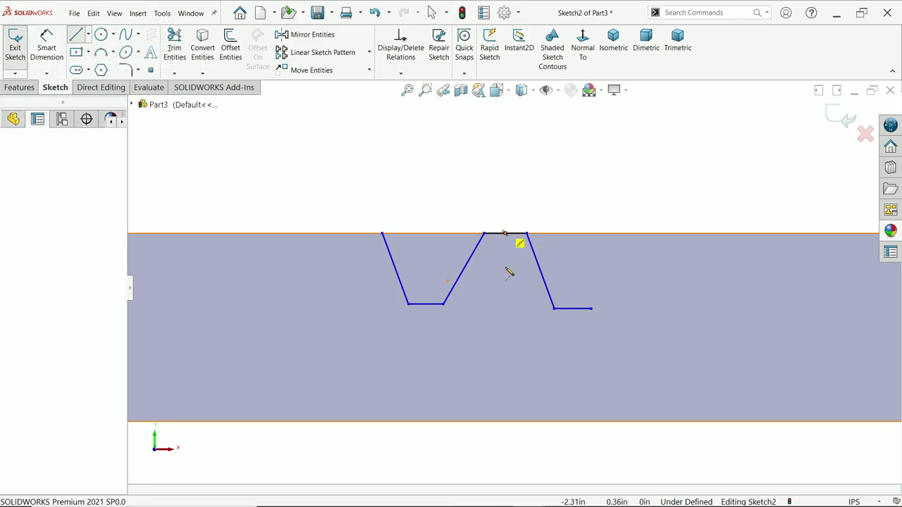
click(504, 312)
right_click(524, 188)
click(550, 199)
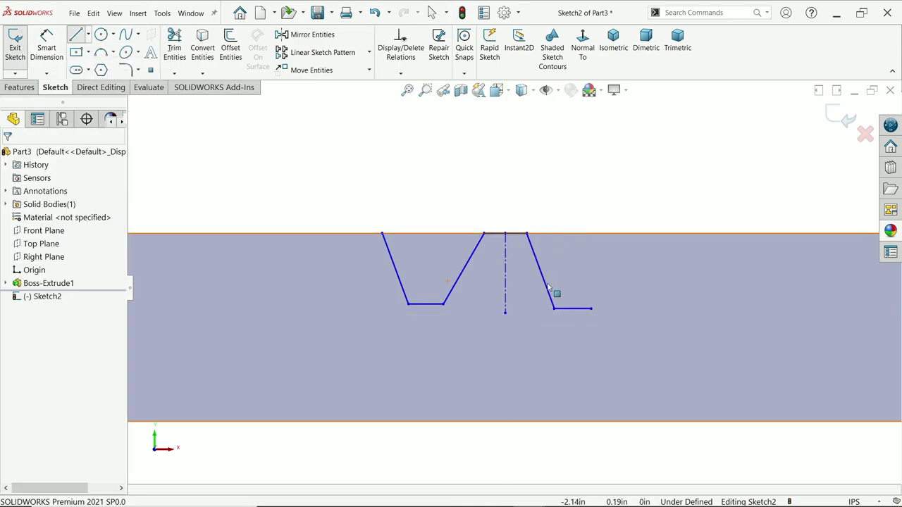
- Make the tooth's upper line and both horizontal notch-floor lines equal in length
scroll(550, 292, down, 2)
click(507, 221)
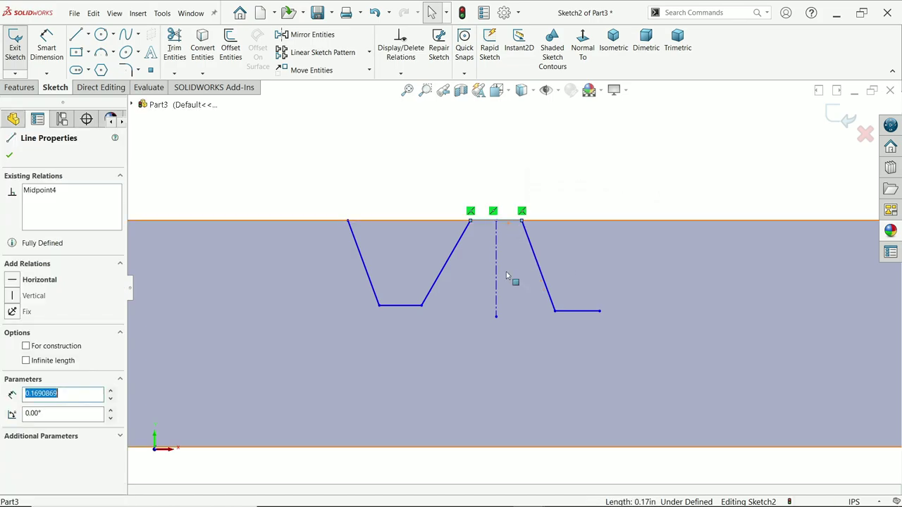
click(403, 306)
ctrl+click(589, 311)
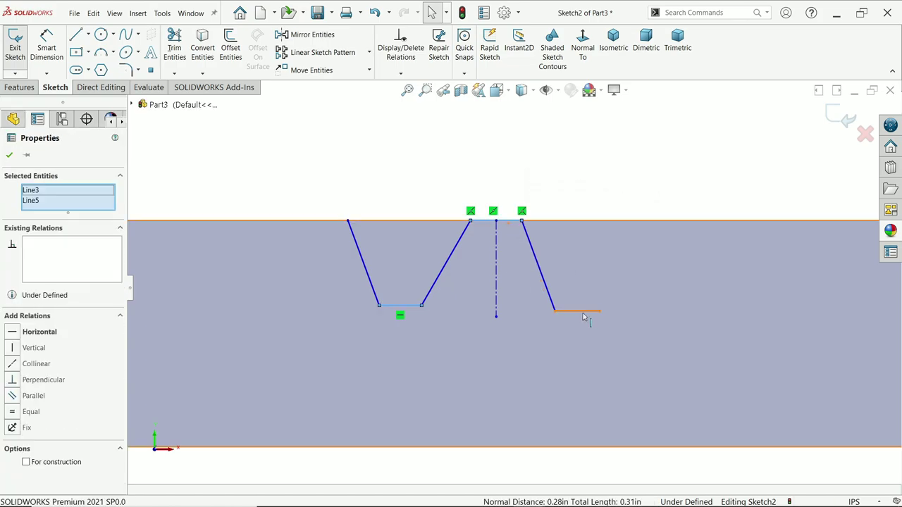
ctrl+click(584, 315)
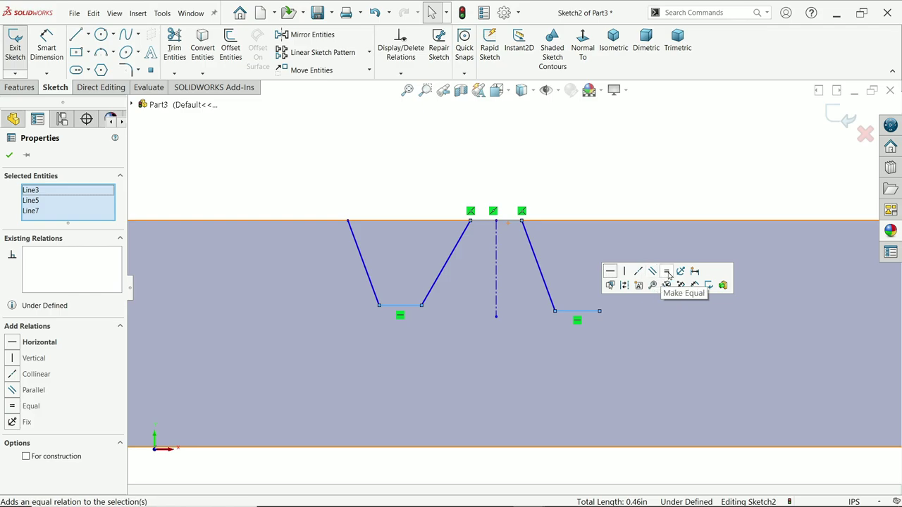
click(668, 274)
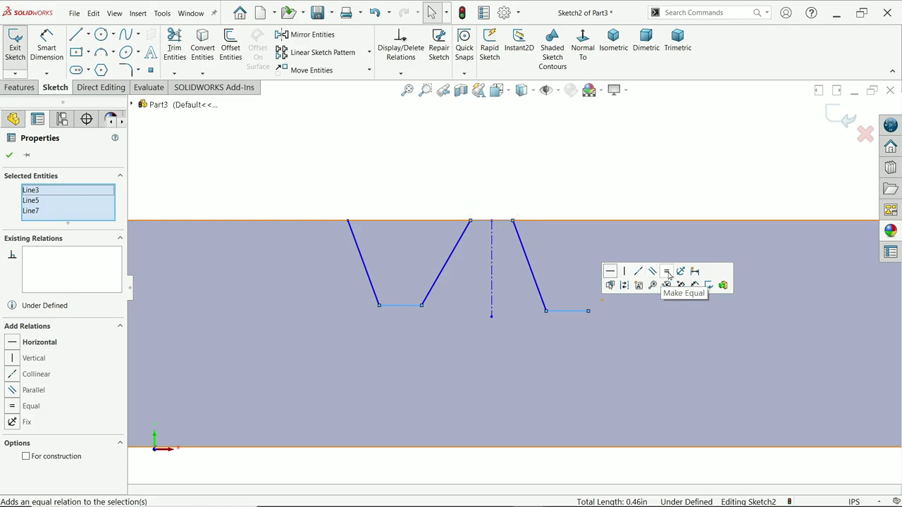
- Make the two slanted tooth flanks beside the centerline symmetric about it
click(458, 250)
ctrl+click(530, 268)
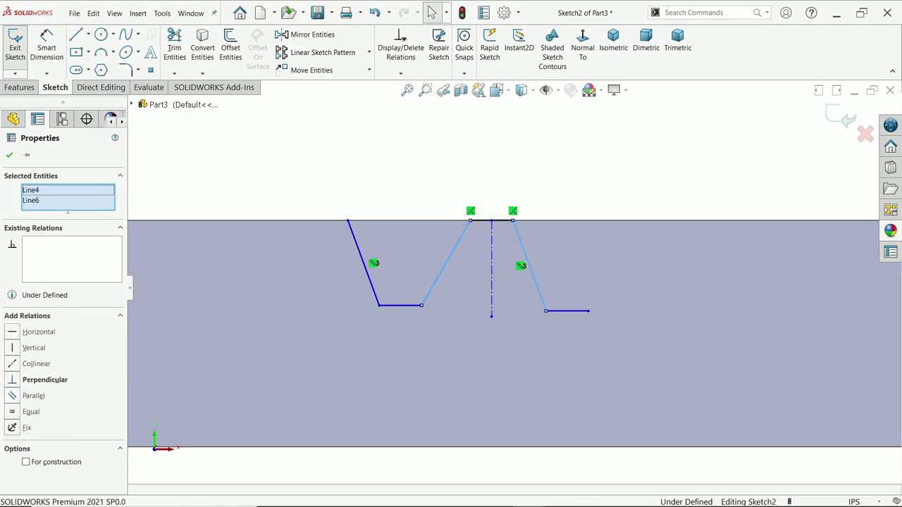
ctrl+click(492, 273)
click(591, 229)
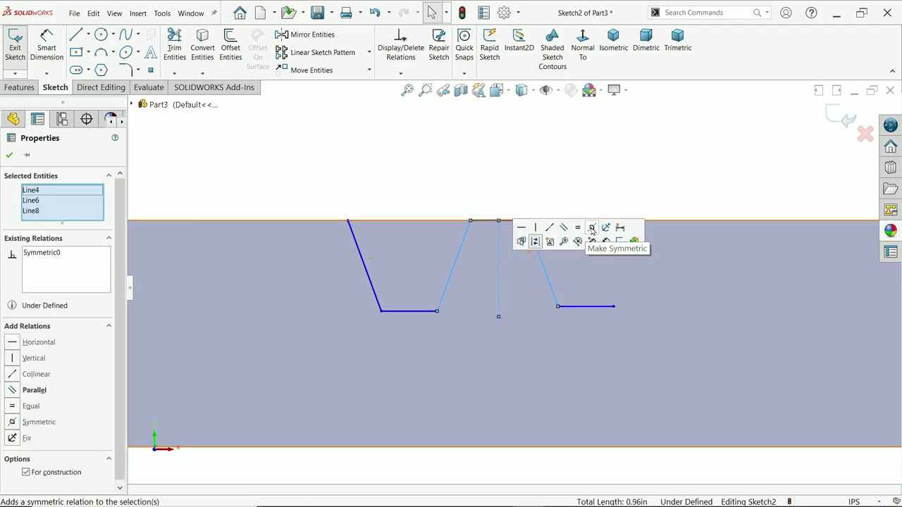
click(574, 321)
- Make the two horizontal notch-floor lines collinear
click(581, 307)
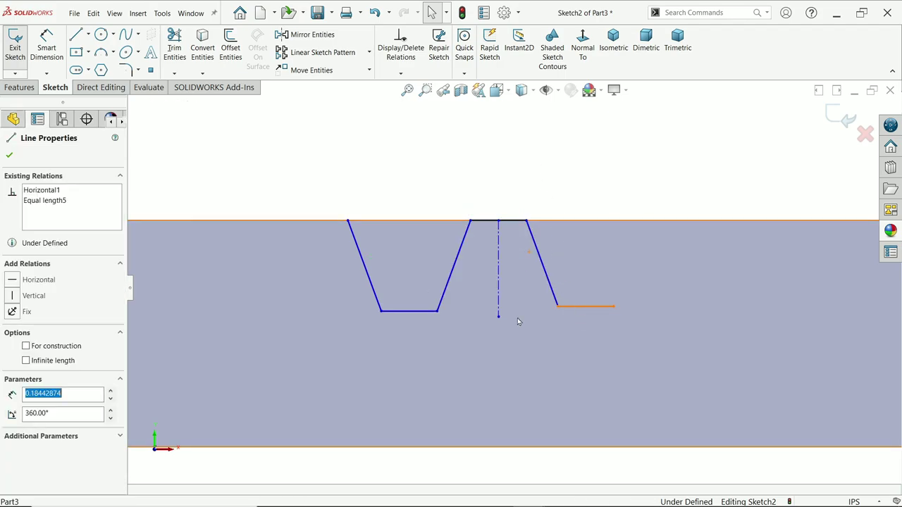
ctrl+click(429, 311)
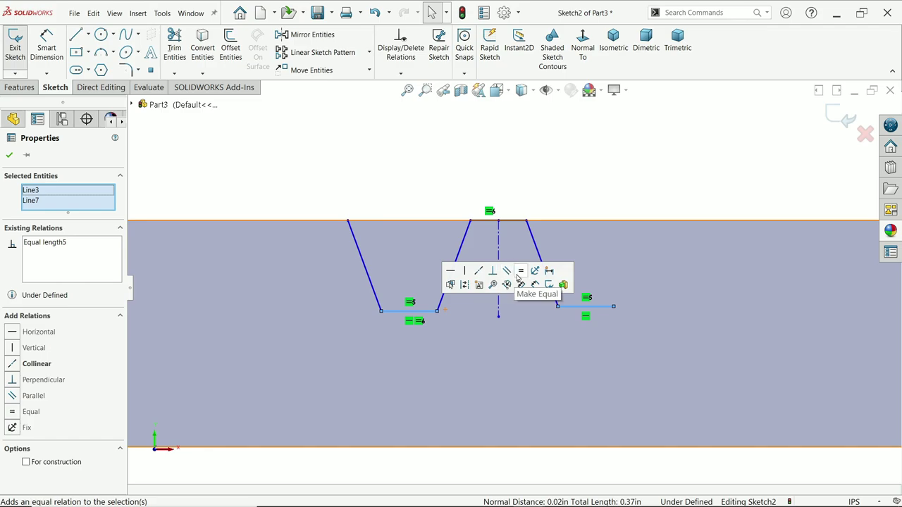
click(479, 271)
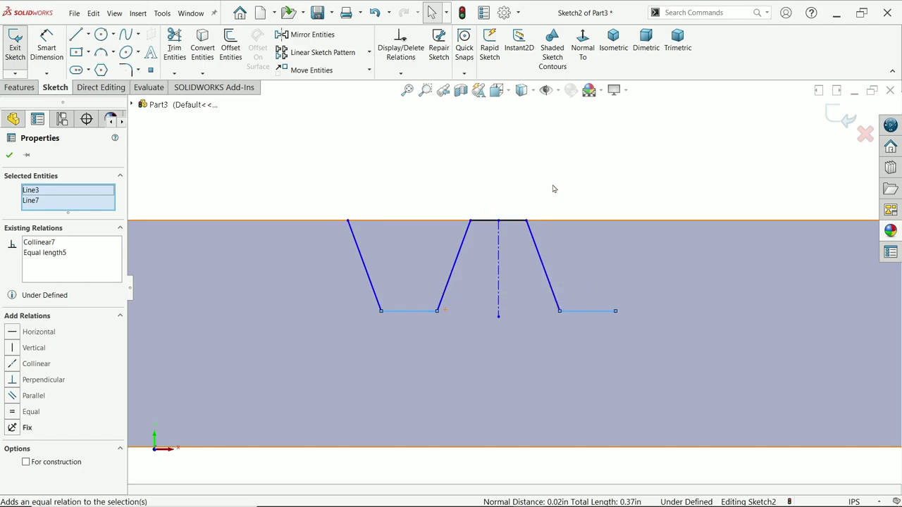
click(588, 295)
click(585, 310)
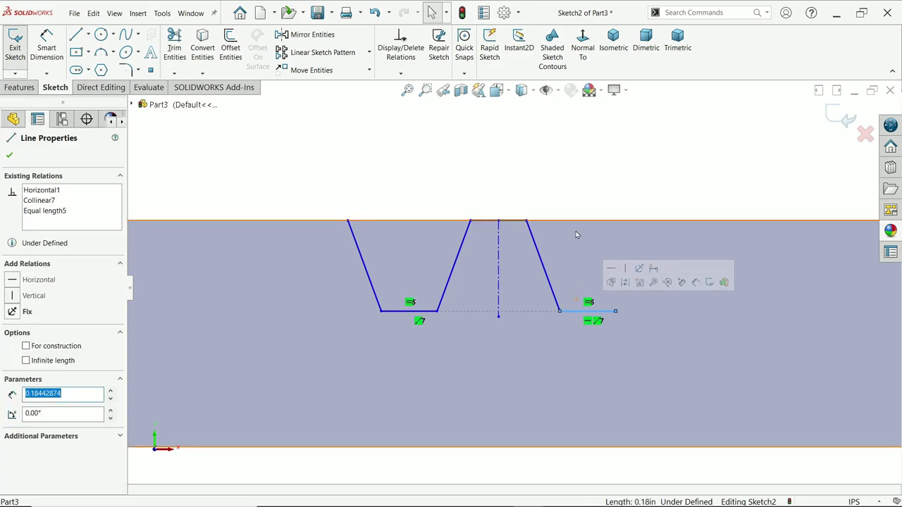
click(572, 167)
- Dimension the horizontal distance from the bar's nearer short end to the start point of the tooth profile
scroll(543, 190, up, 2)
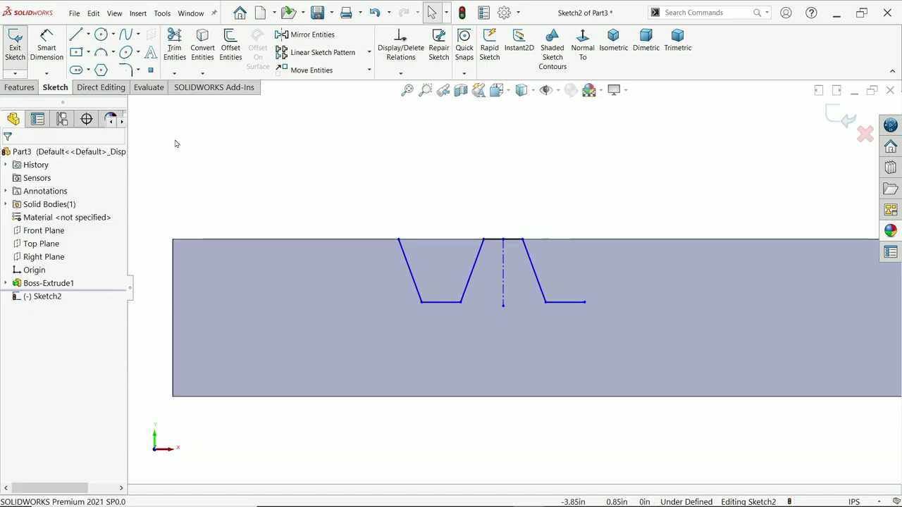
click(57, 54)
click(399, 241)
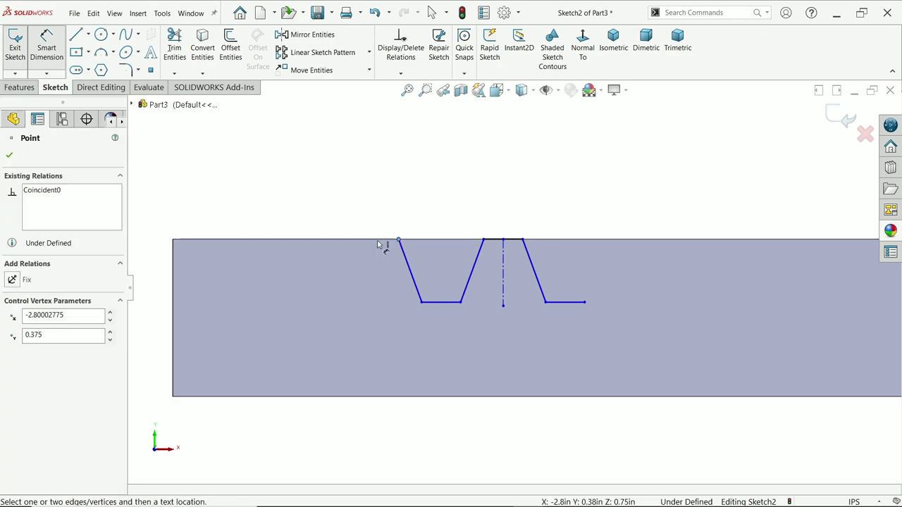
click(173, 263)
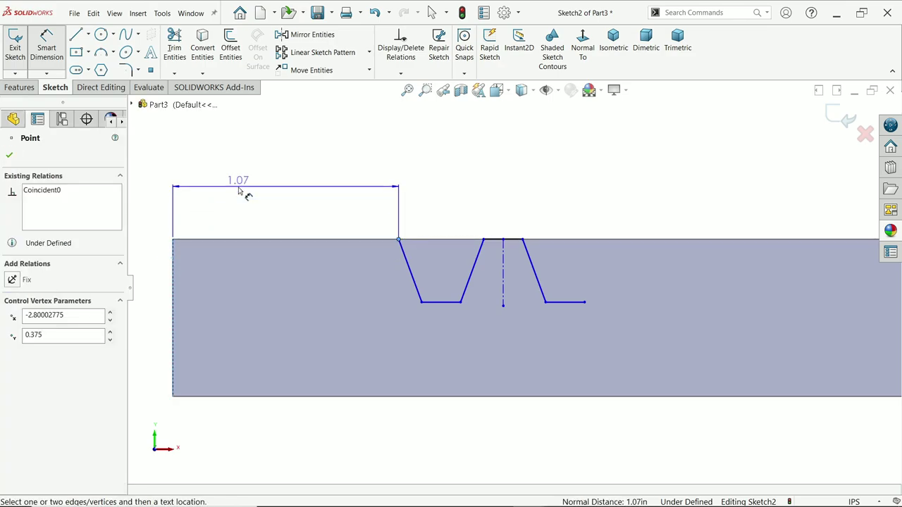
click(238, 185)
text(0.)
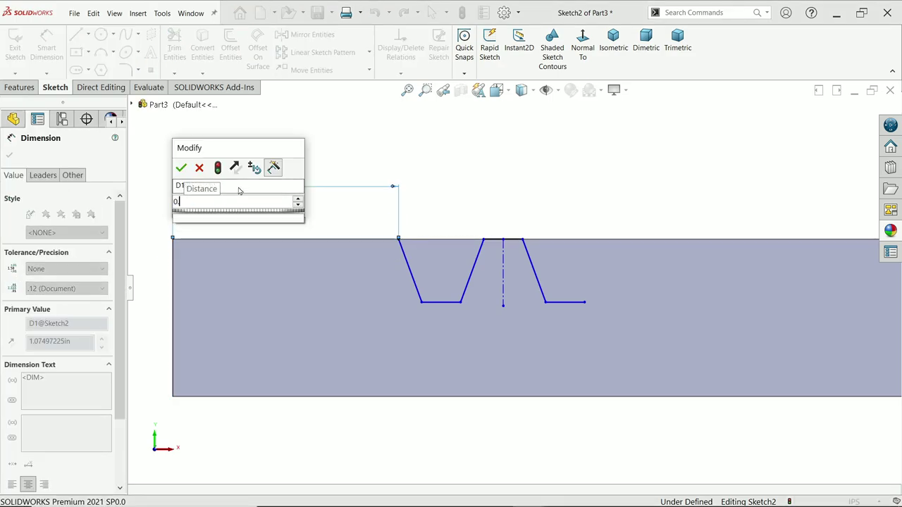
- Dimension the tooth profile's start 0.937 in from the block's left edge and its depth 0.1875 in below the top edge
text(937)
key(Return)
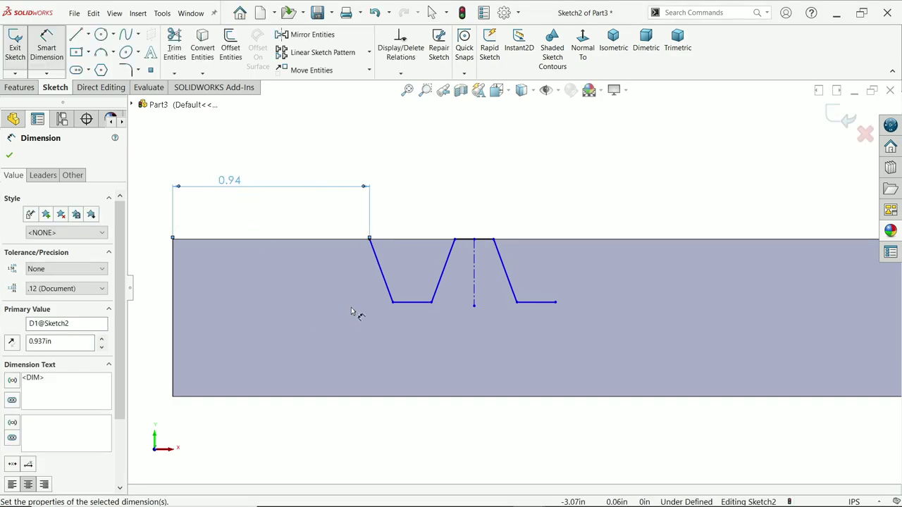
click(407, 302)
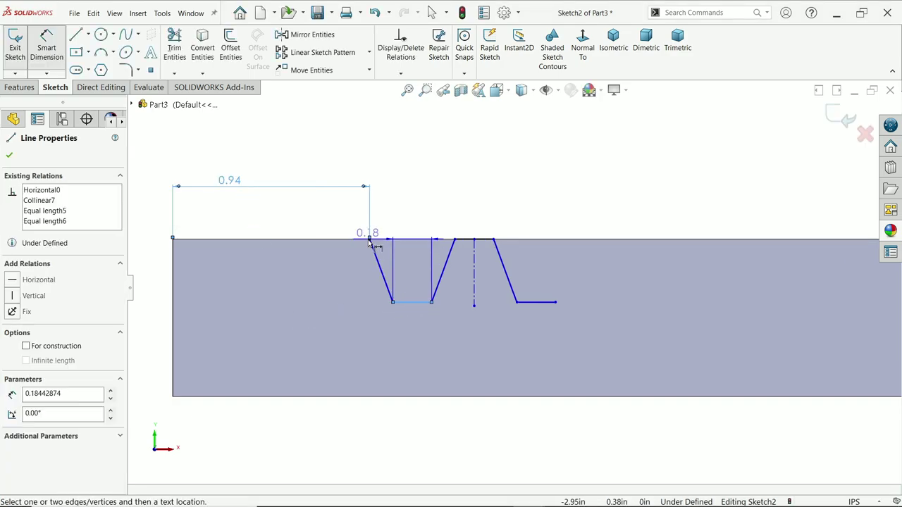
click(375, 241)
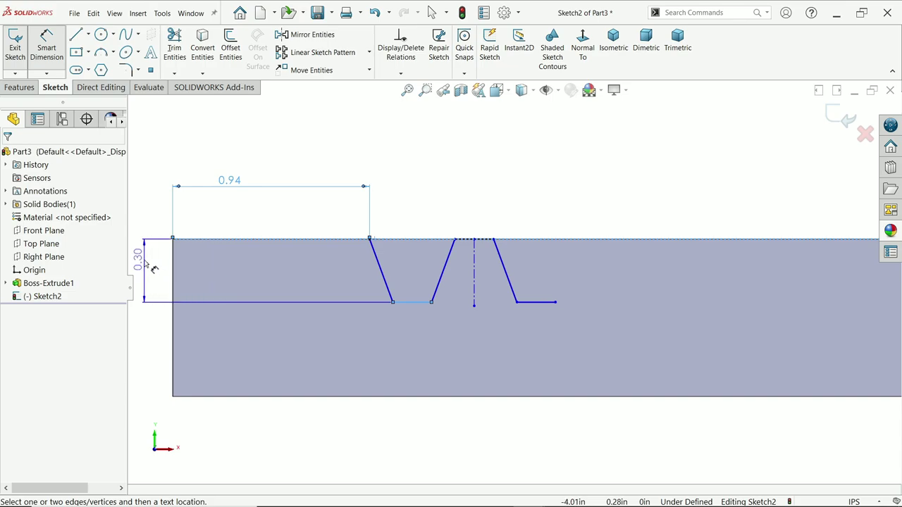
click(156, 266)
text(0.1)
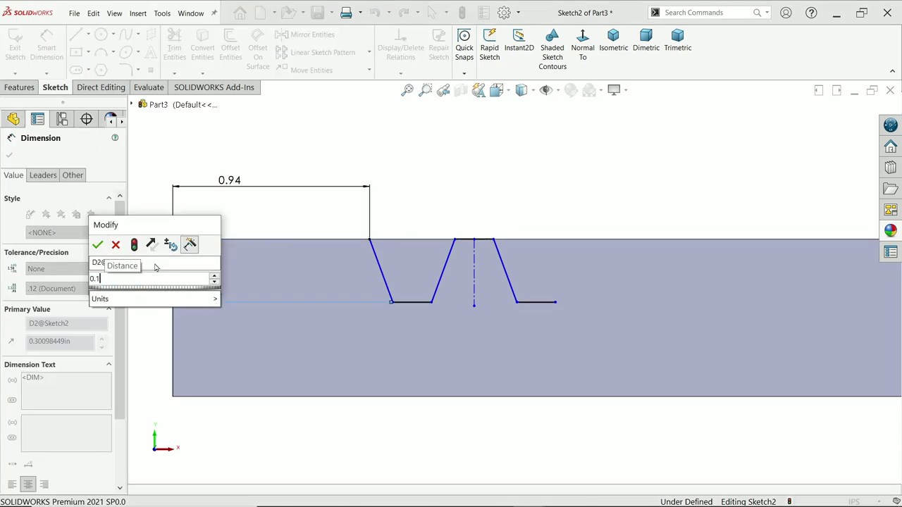
text(875)
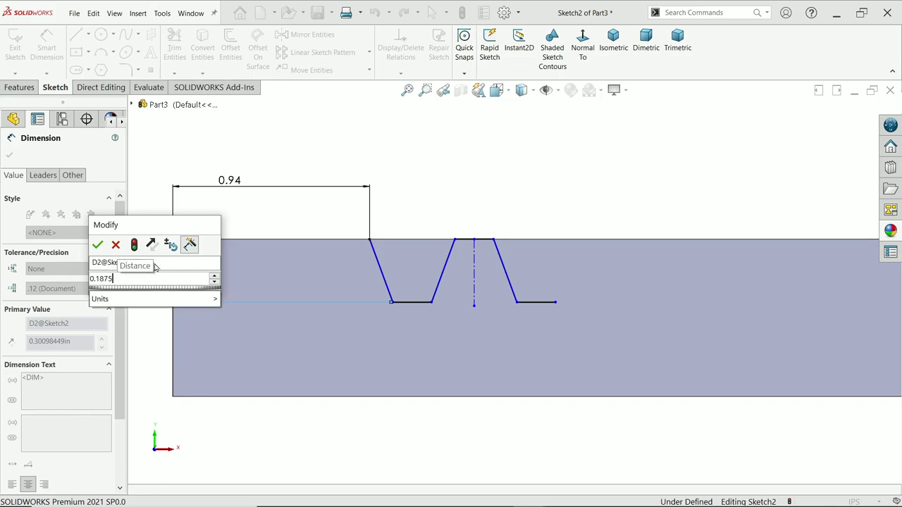
key(Return)
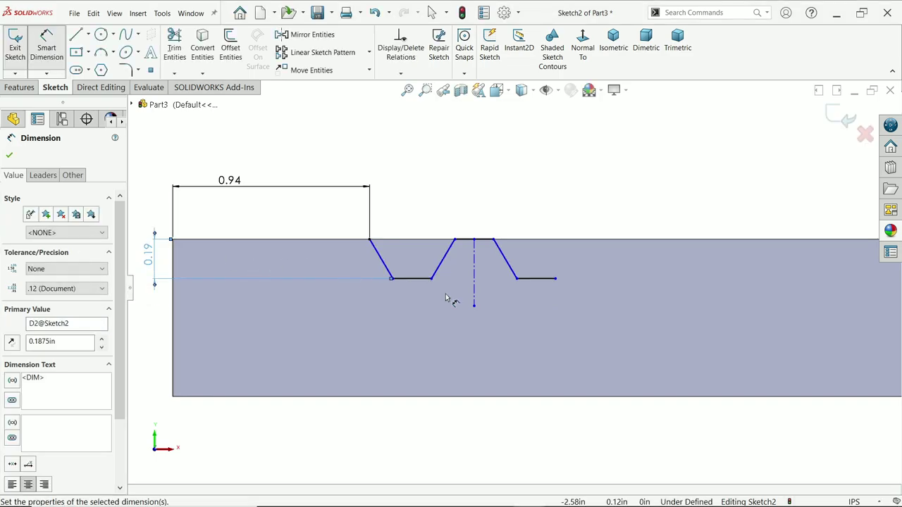
scroll(422, 282, up, 2)
scroll(417, 276, down, 3)
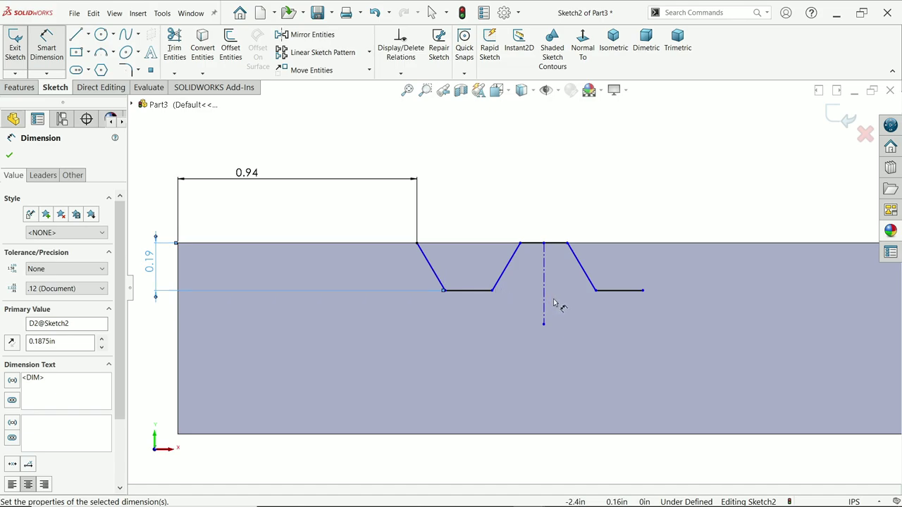
scroll(554, 303, up, 3)
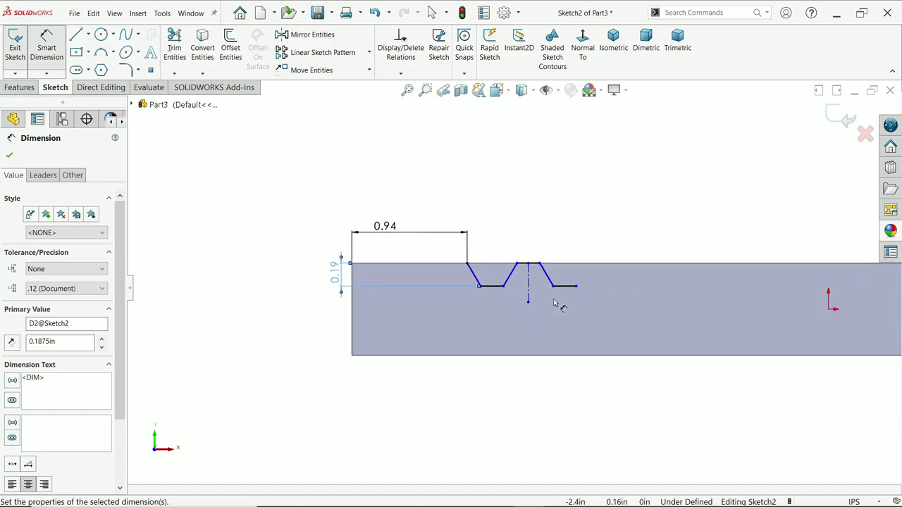
scroll(579, 297, down, 5)
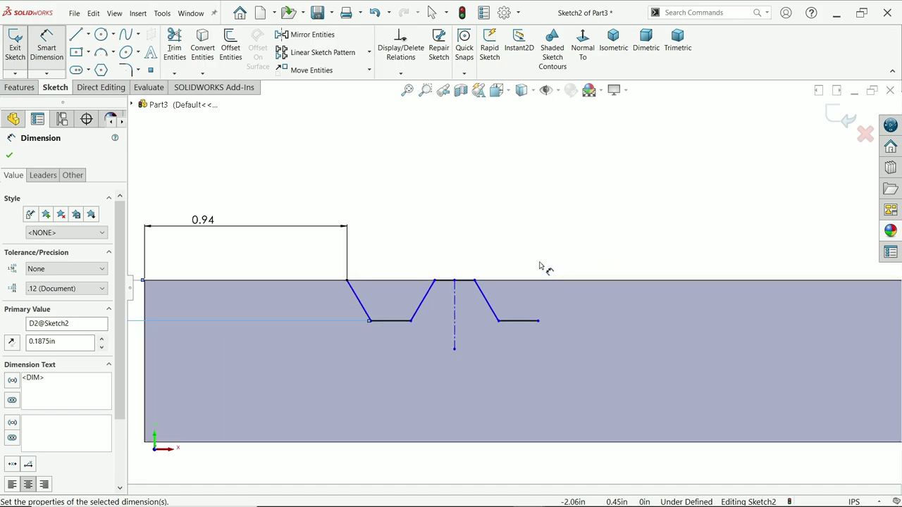
click(9, 156)
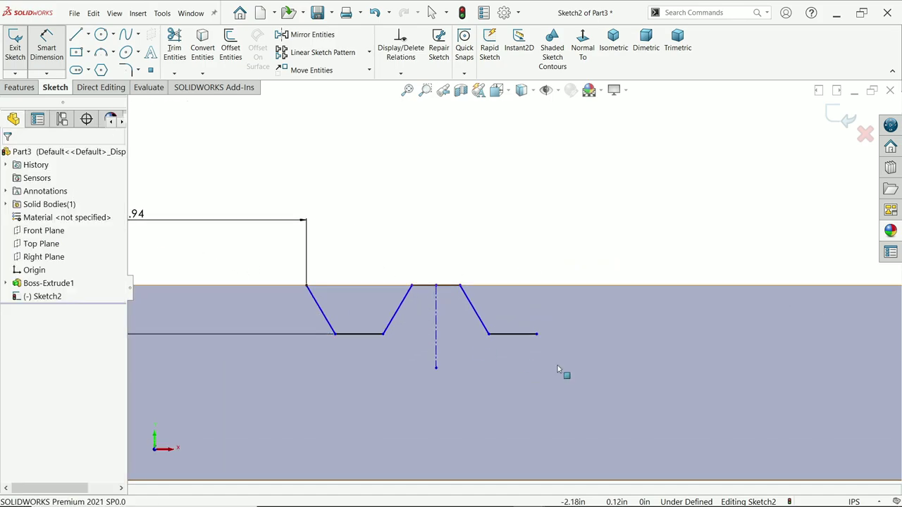
- Move the tooth profile's free end point inward to narrow its flats to about 0.08 in
click(532, 336)
drag(532, 339, 483, 341)
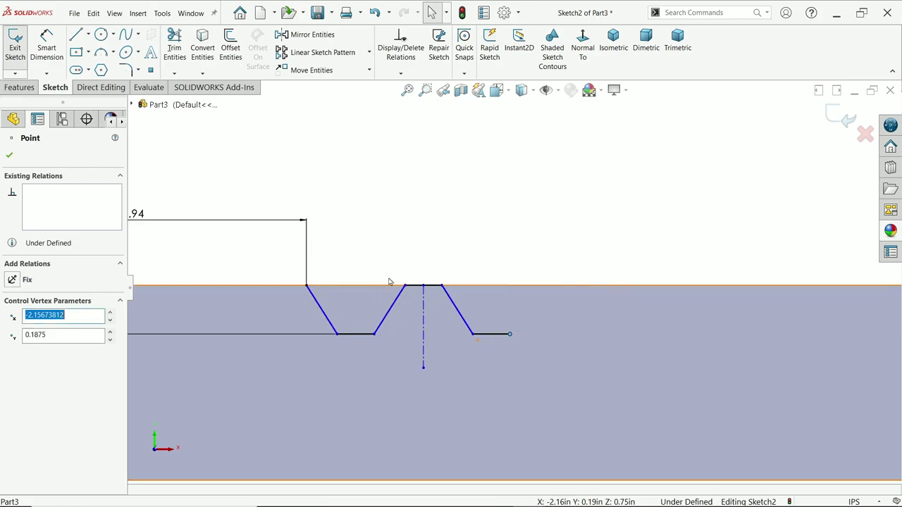
click(306, 277)
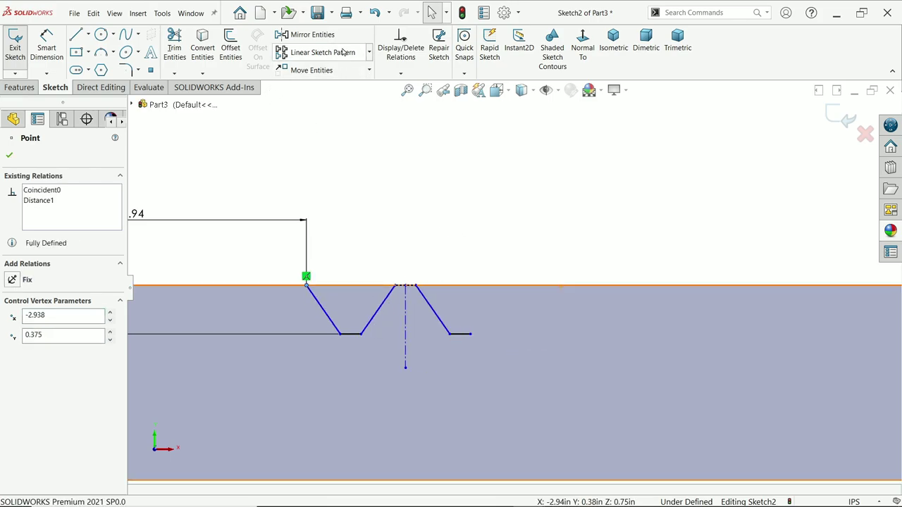
click(368, 52)
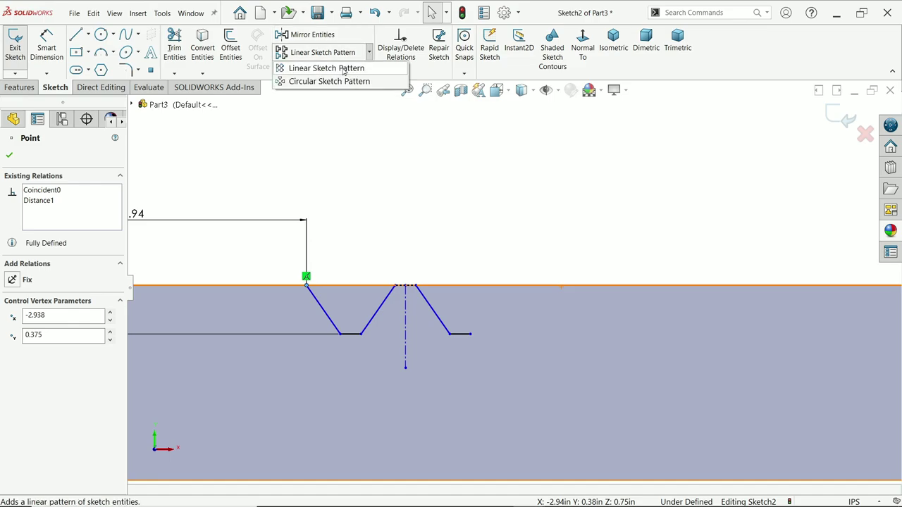
click(326, 68)
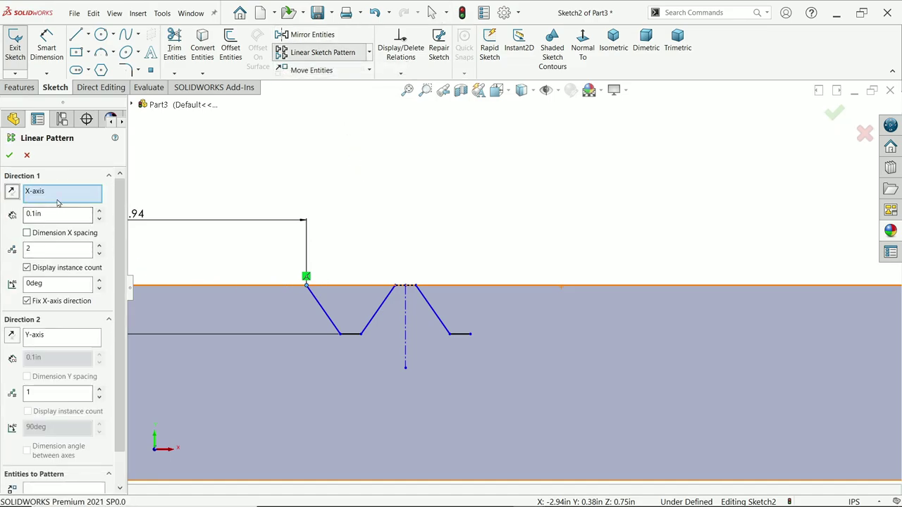
scroll(423, 271, up, 3)
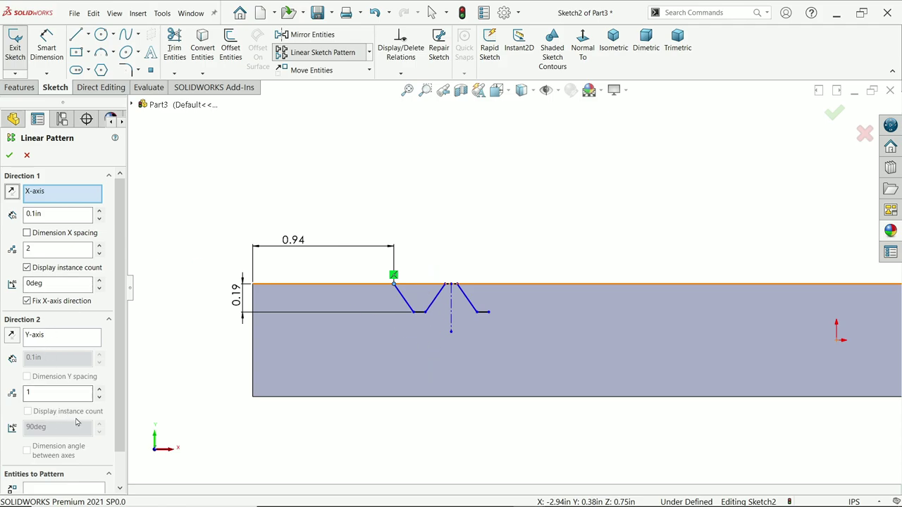
scroll(120, 410, down, 1)
click(56, 462)
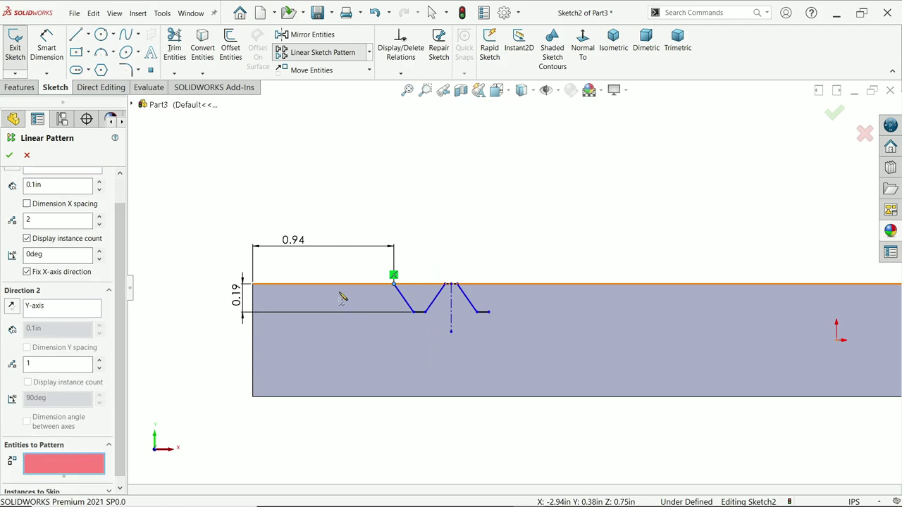
scroll(486, 314, down, 1)
scroll(486, 313, down, 2)
click(398, 276)
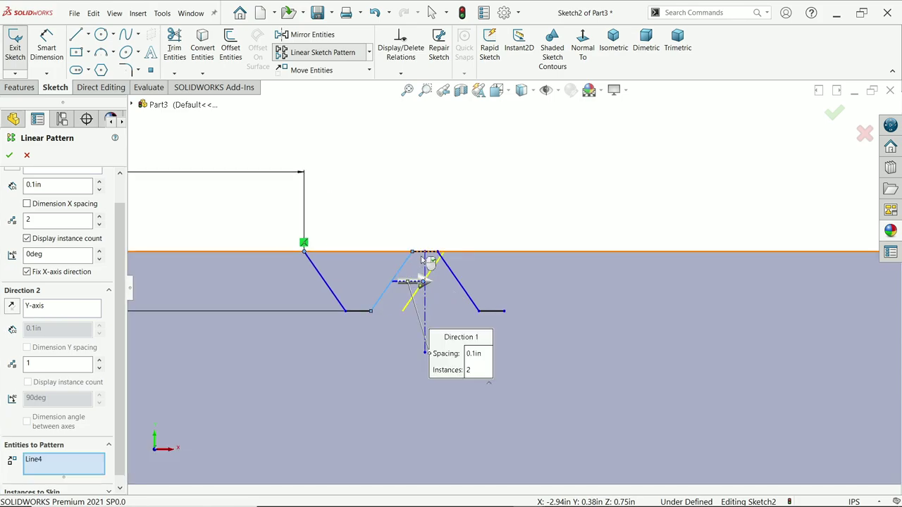
scroll(433, 258, down, 2)
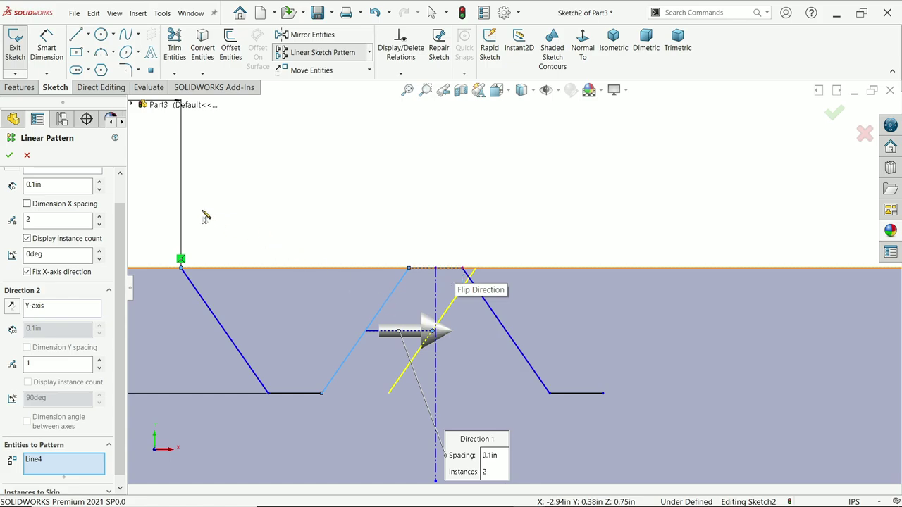
click(27, 155)
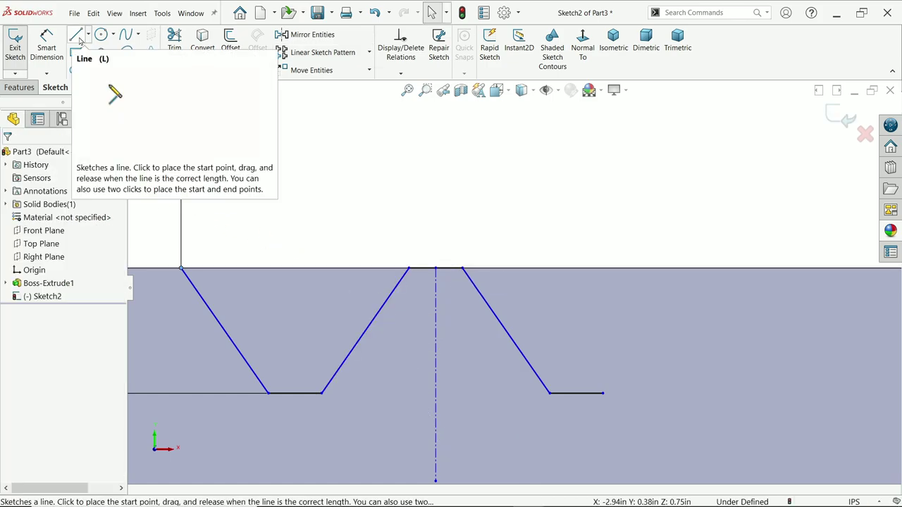
click(77, 36)
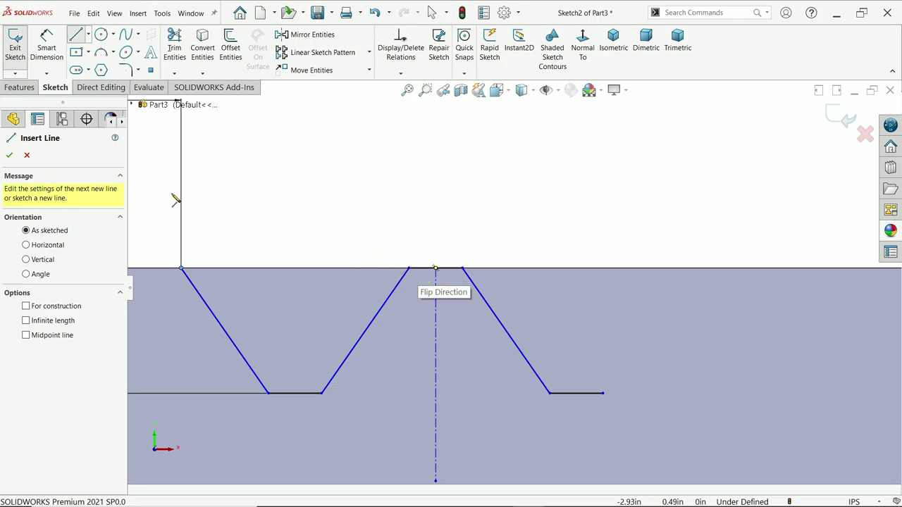
key(Escape)
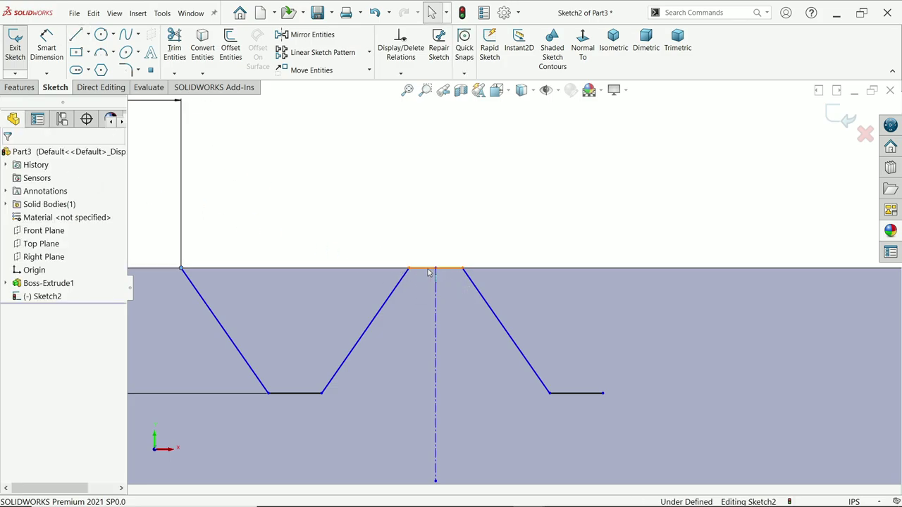
- Set up a linear sketch pattern along the X-axis with the tooth's top flat, both slanted sides and the last bottom flat
click(428, 272)
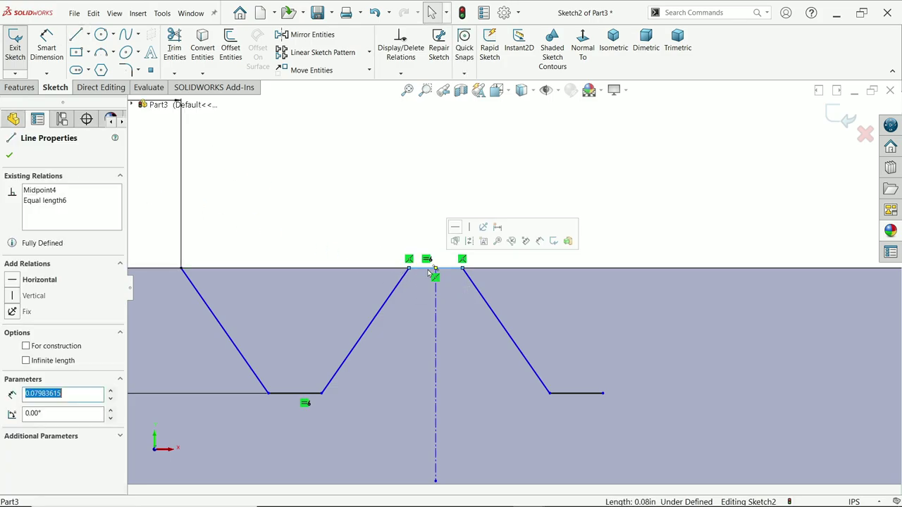
click(328, 56)
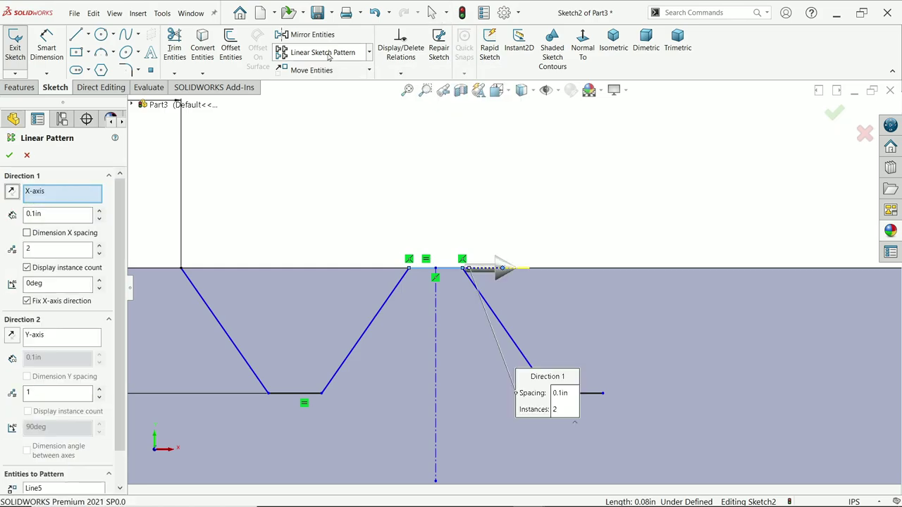
click(378, 320)
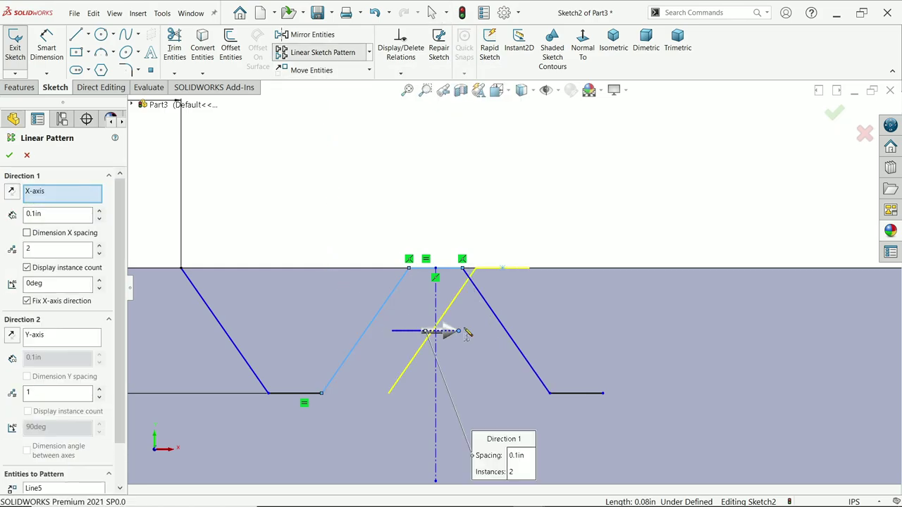
click(508, 343)
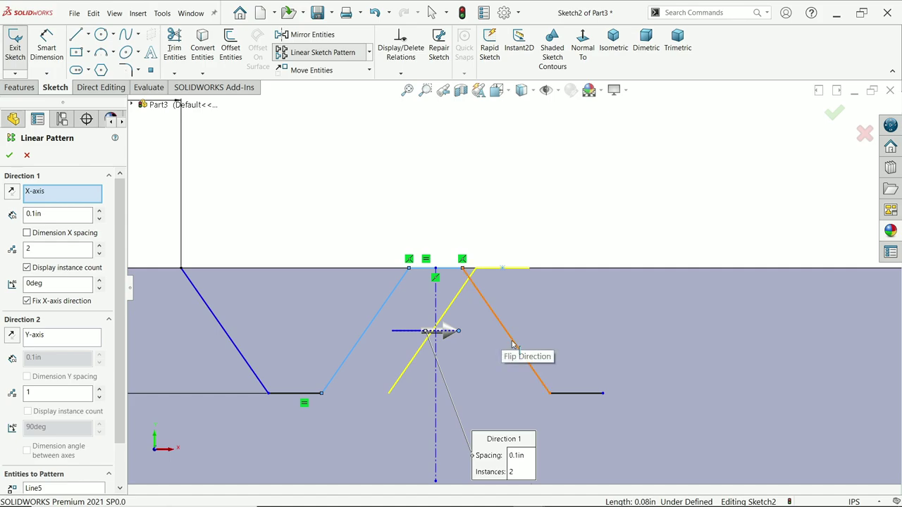
click(585, 394)
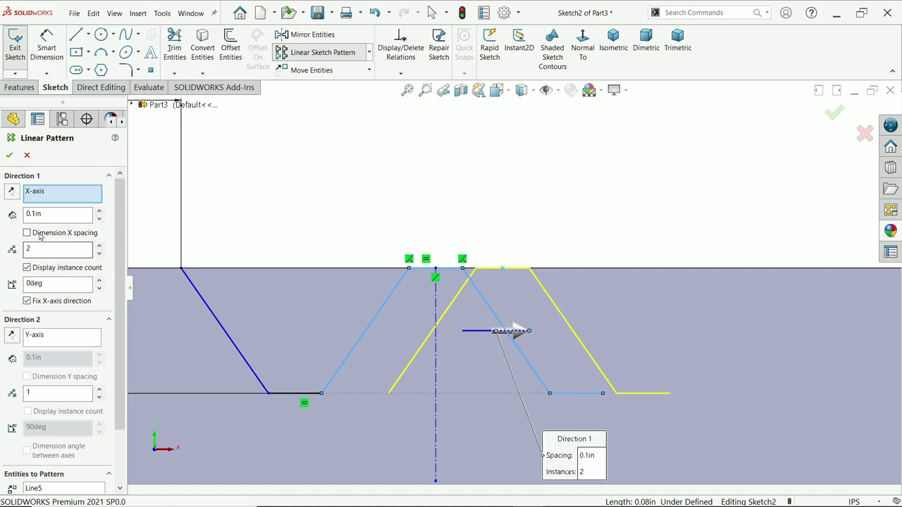
- Set the pattern spacing to 0.4 in with 22 instances and create the row of teeth
drag(51, 214, 7, 211)
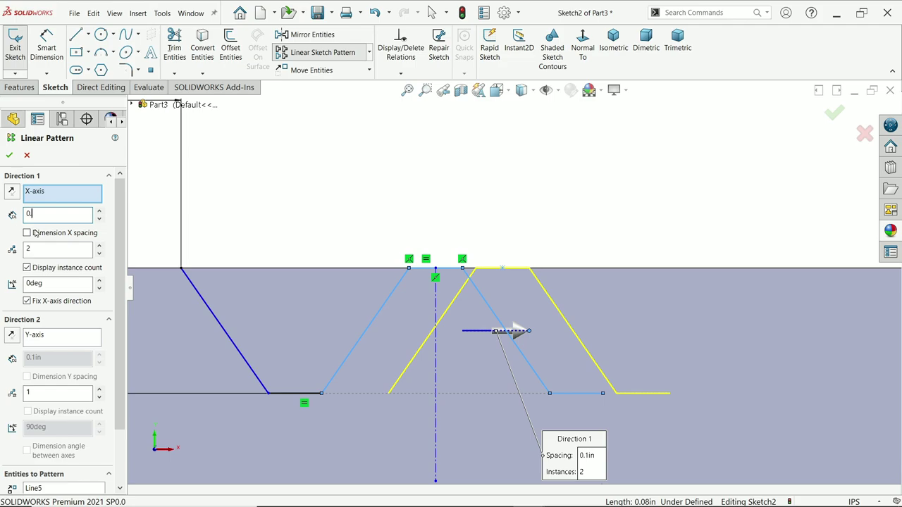
text(0.4)
key(Return)
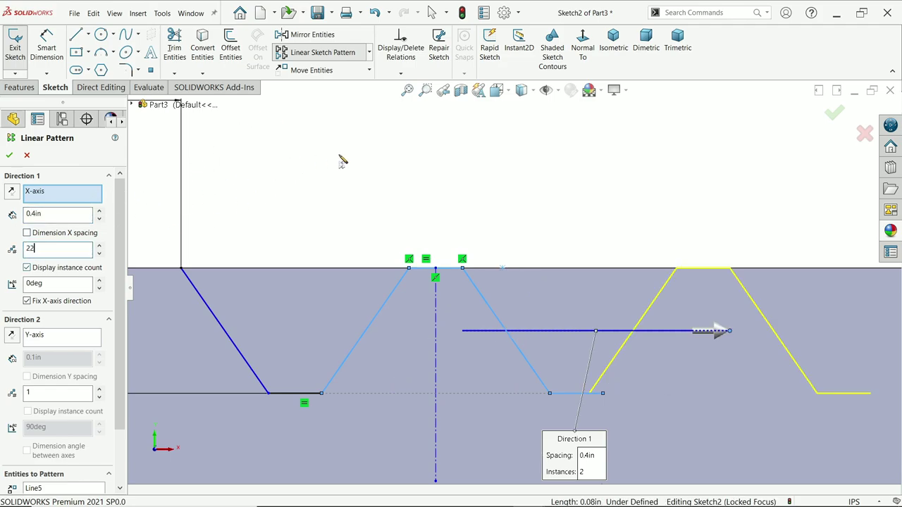
key(Return)
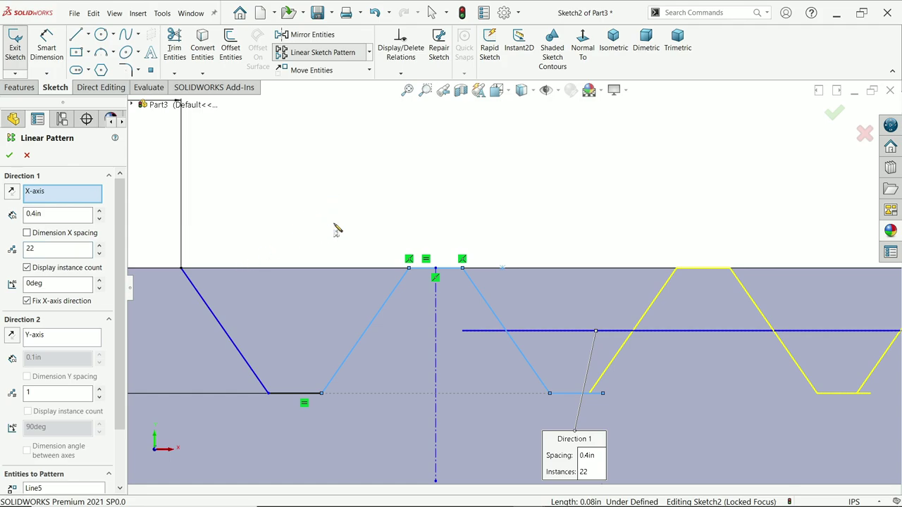
scroll(310, 208, up, 3)
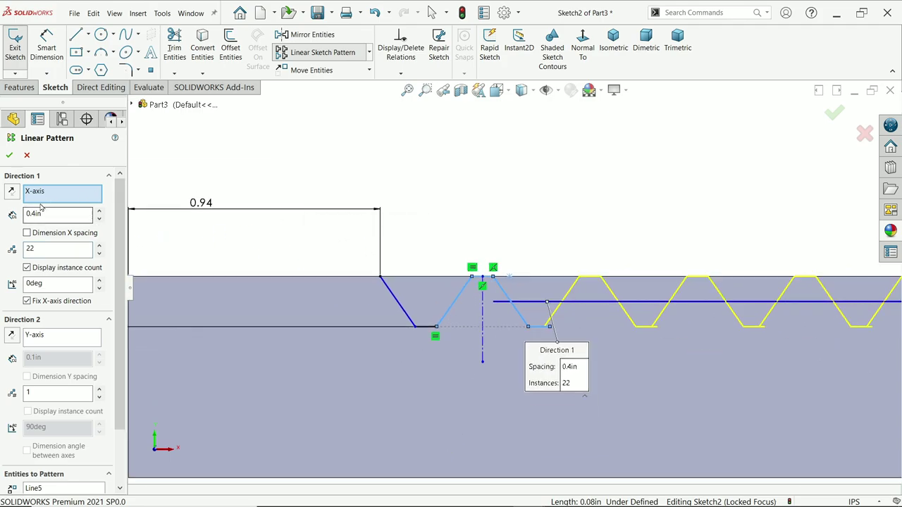
scroll(433, 257, up, 5)
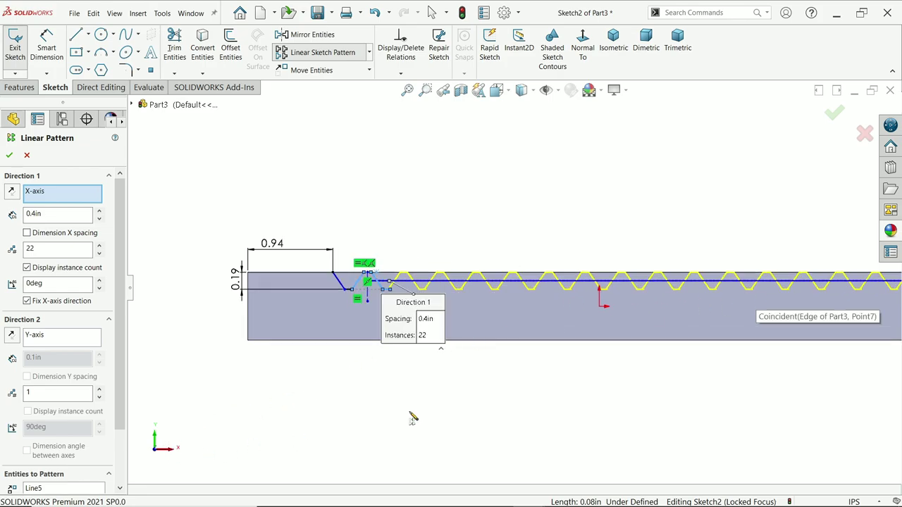
scroll(458, 282, up, 3)
scroll(705, 268, down, 3)
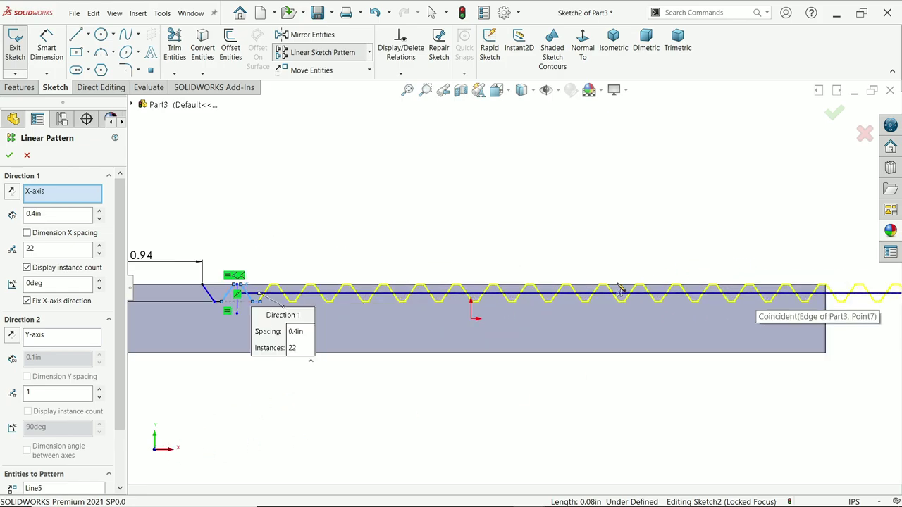
scroll(620, 289, up, 3)
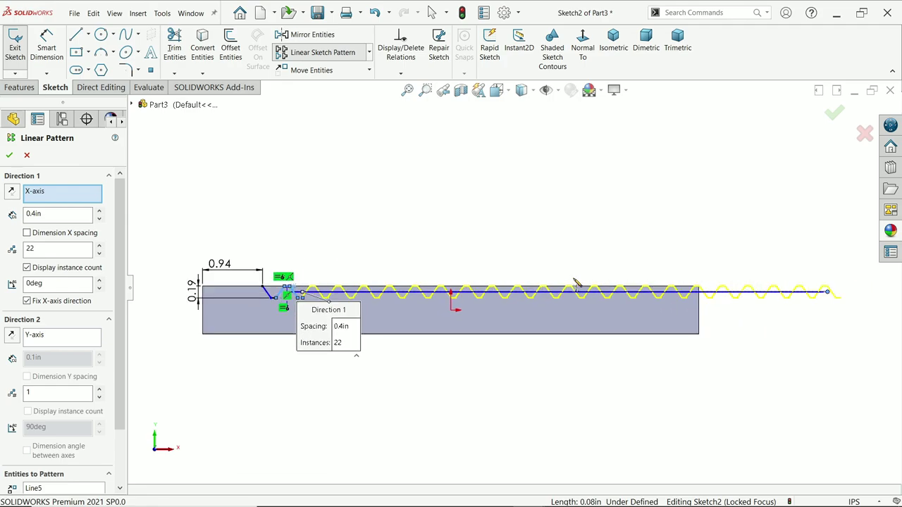
click(10, 155)
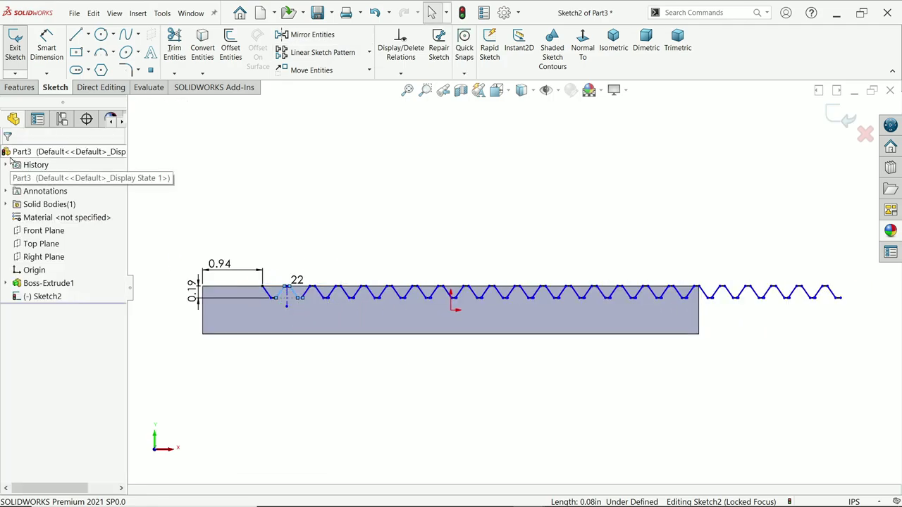
scroll(310, 286, down, 4)
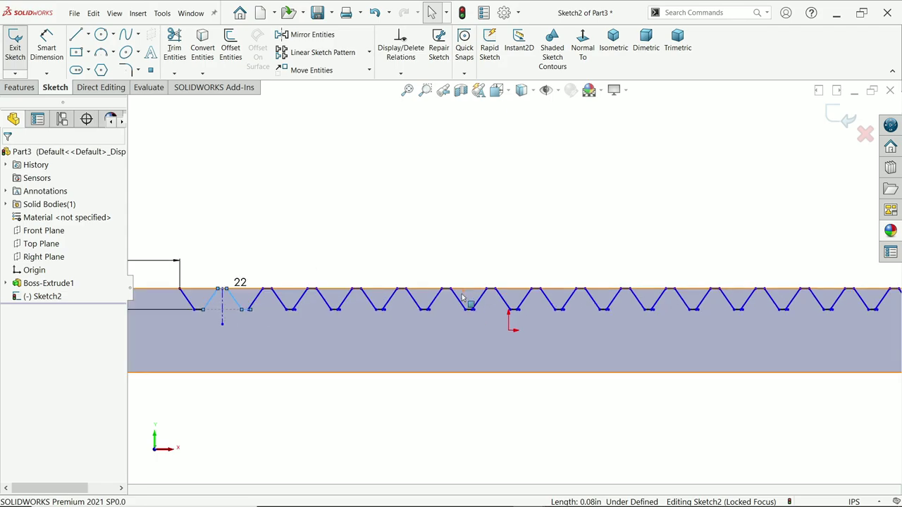
- Make the end point of the seed tooth's last bottom flat coincident with the adjoining slanted side's lower end
scroll(180, 289, down, 6)
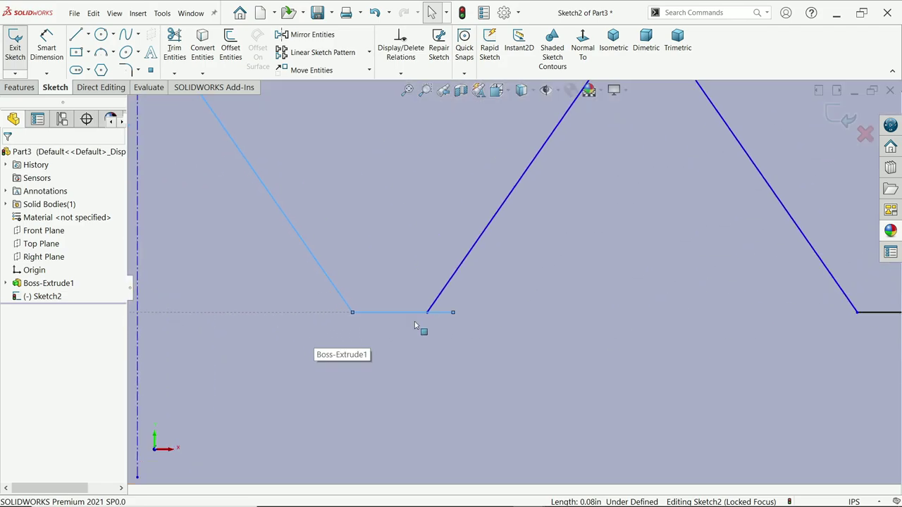
click(426, 315)
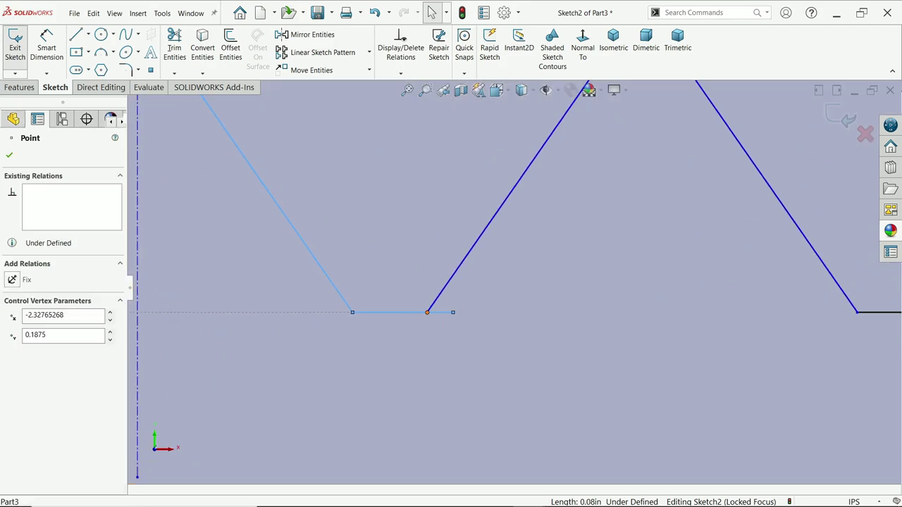
click(452, 314)
ctrl+click(453, 313)
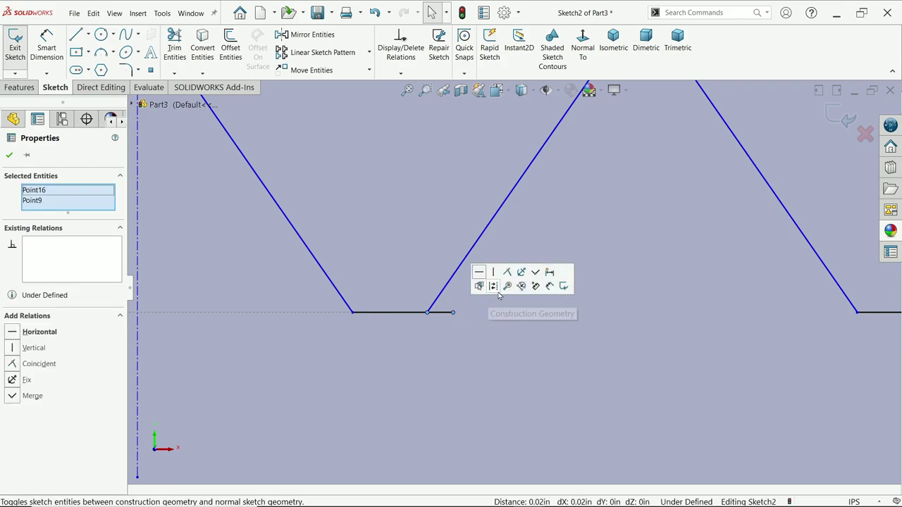
click(508, 272)
scroll(437, 304, up, 5)
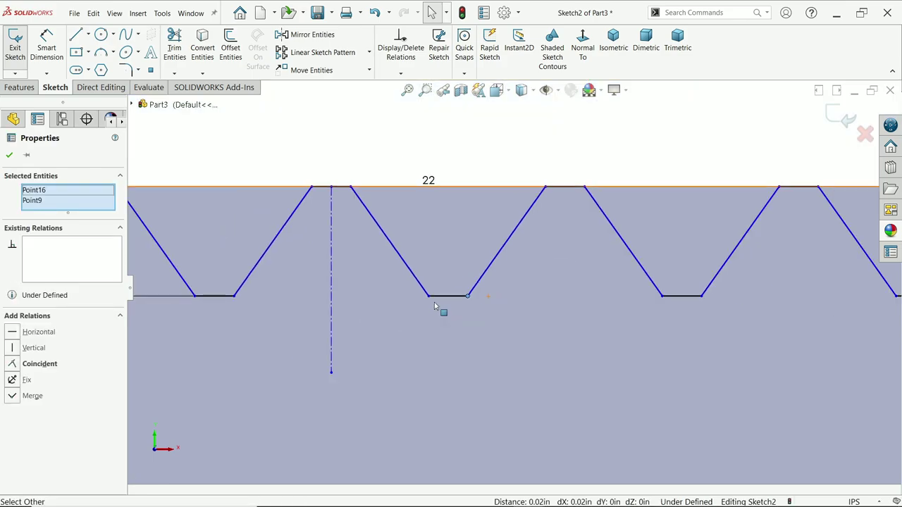
scroll(437, 294, up, 6)
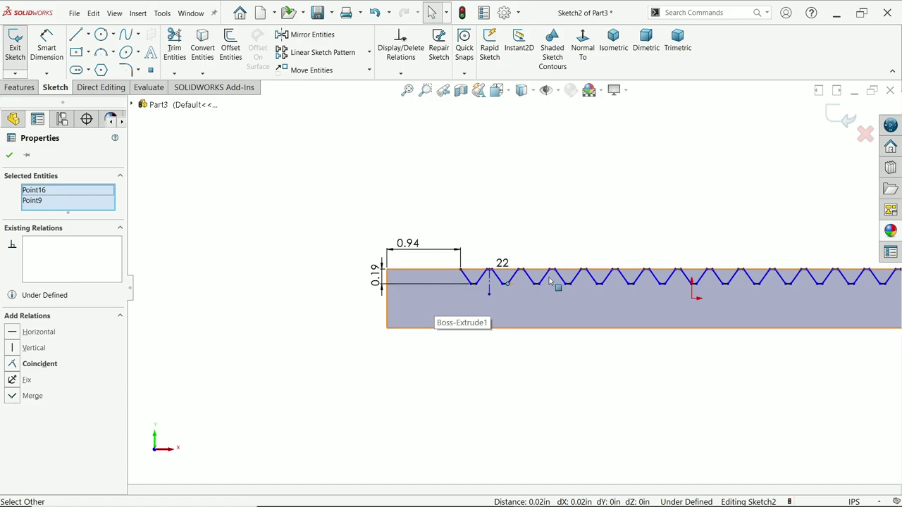
- Sketch a vertical centerline from the origin up past the bar's top edge
scroll(705, 254, down, 5)
click(87, 34)
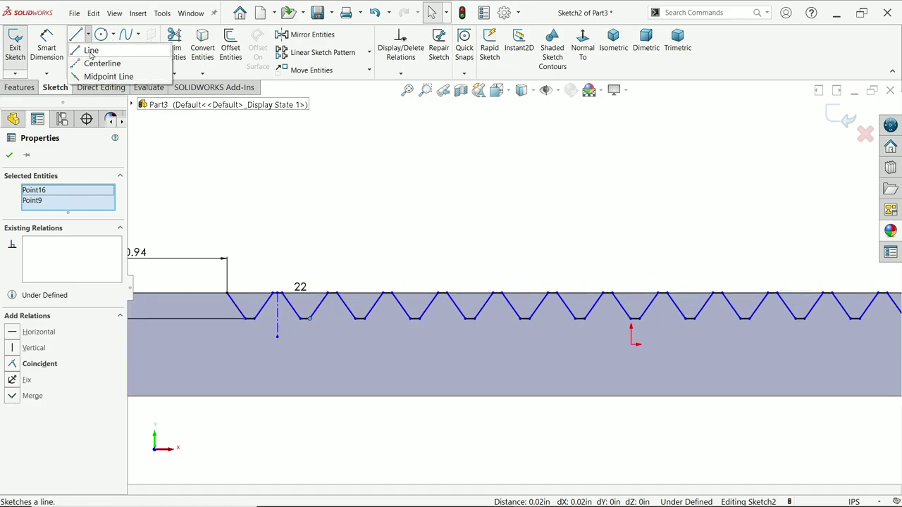
click(99, 62)
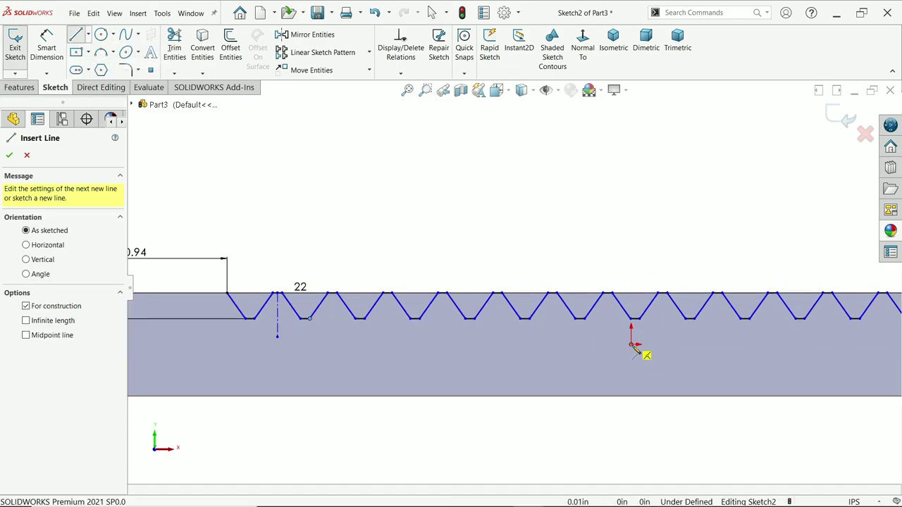
click(630, 319)
click(631, 245)
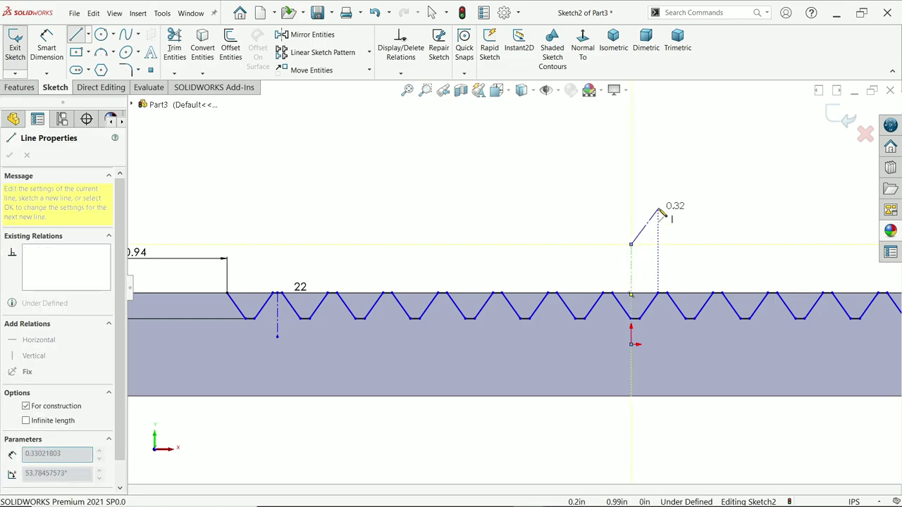
right_click(662, 207)
click(689, 215)
scroll(640, 259, up, 5)
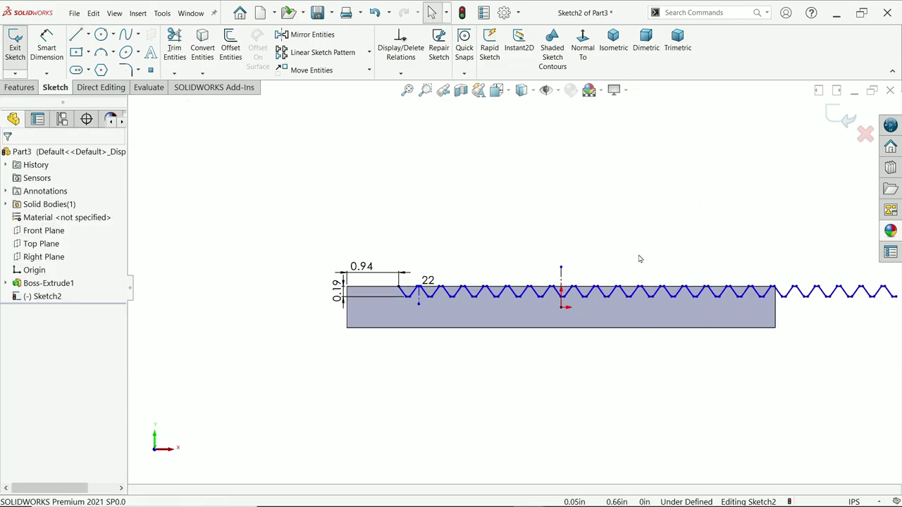
- Move the first full tooth's right-hand bottom corner and its top flat leftward to compress the row until all teeth fit on the bar
scroll(801, 282, down, 5)
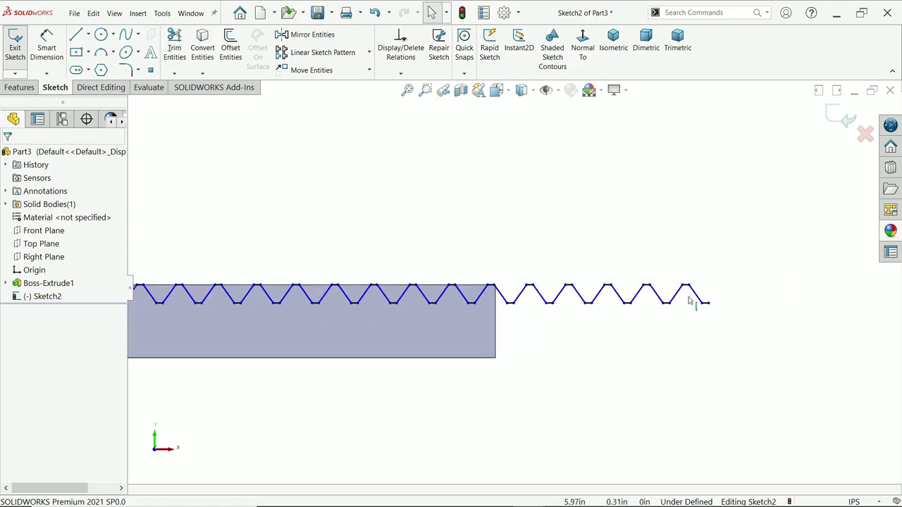
scroll(228, 296, down, 3)
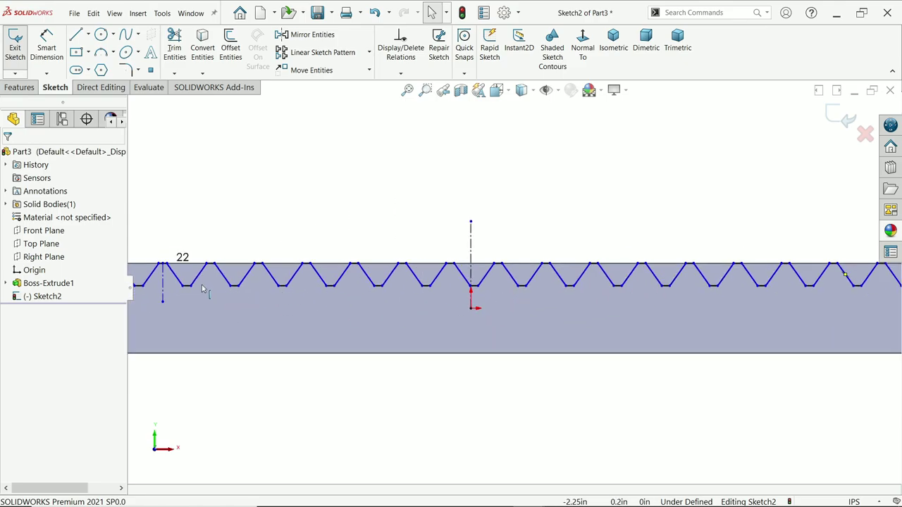
scroll(202, 286, down, 3)
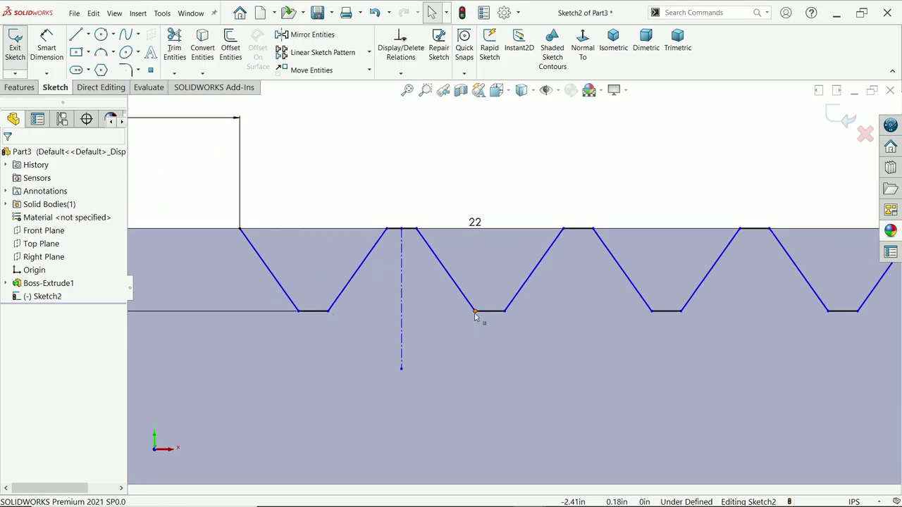
drag(477, 314, 404, 313)
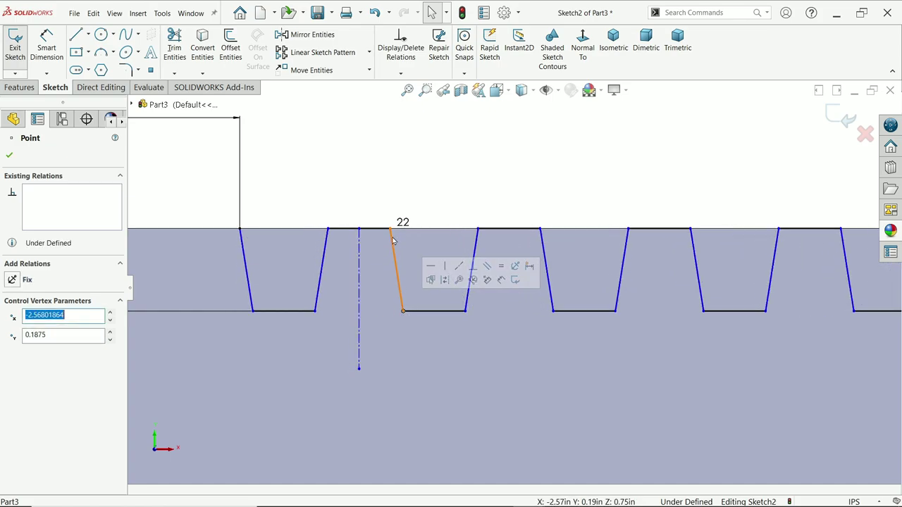
drag(373, 231, 327, 231)
key(f)
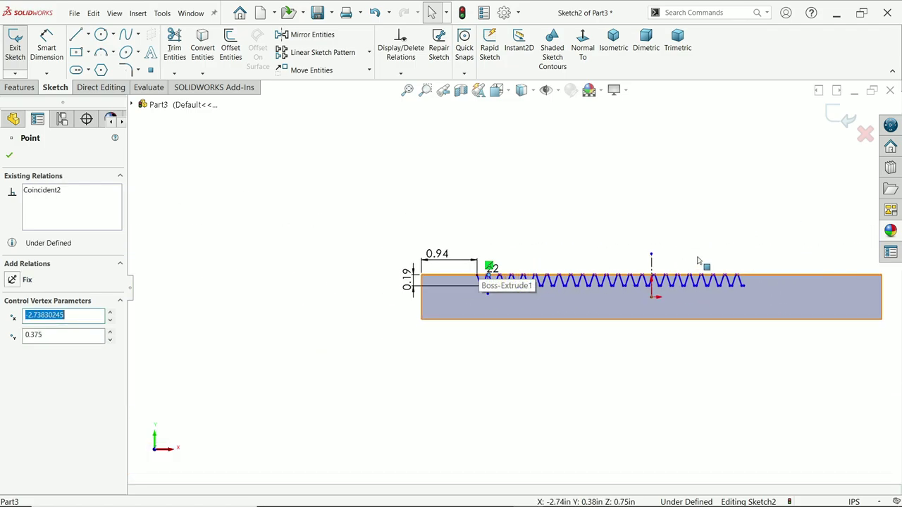
- Sketch a slanted line about 0.19 in long from the end of the last bottom flat up to the bar's top edge
click(76, 35)
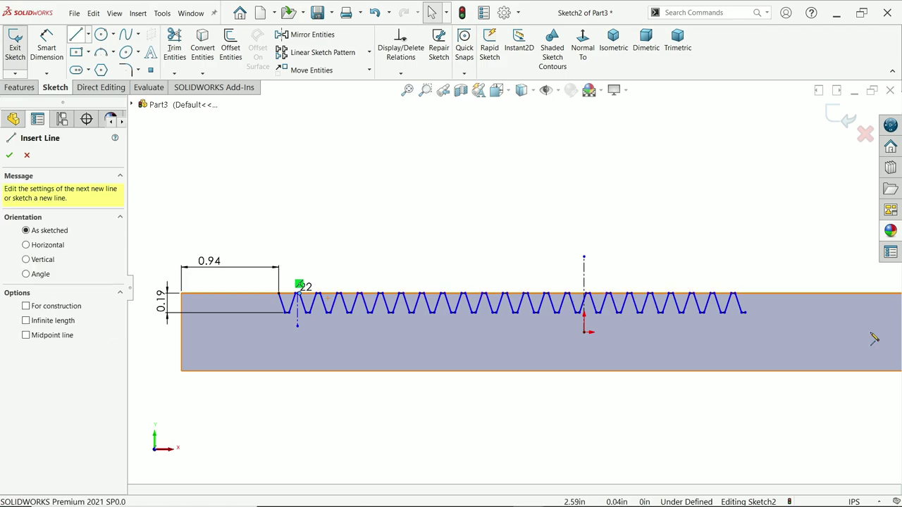
scroll(678, 296, down, 5)
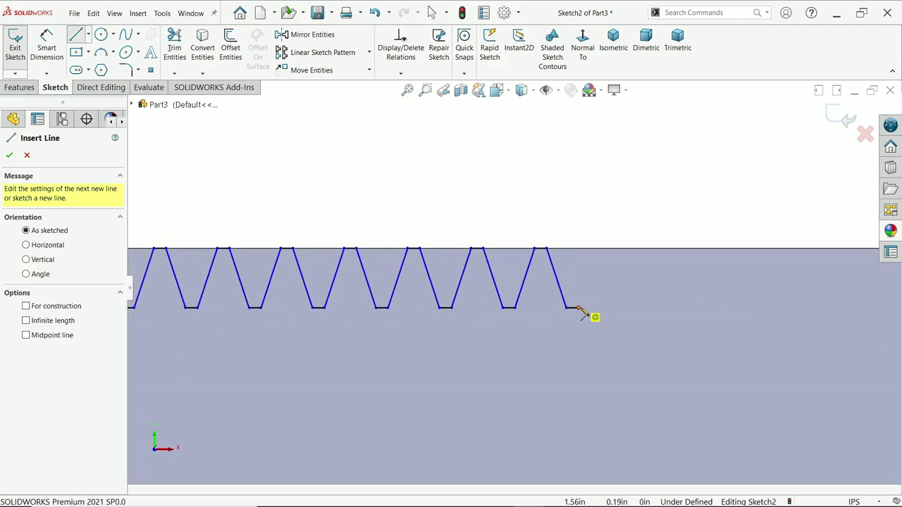
click(578, 308)
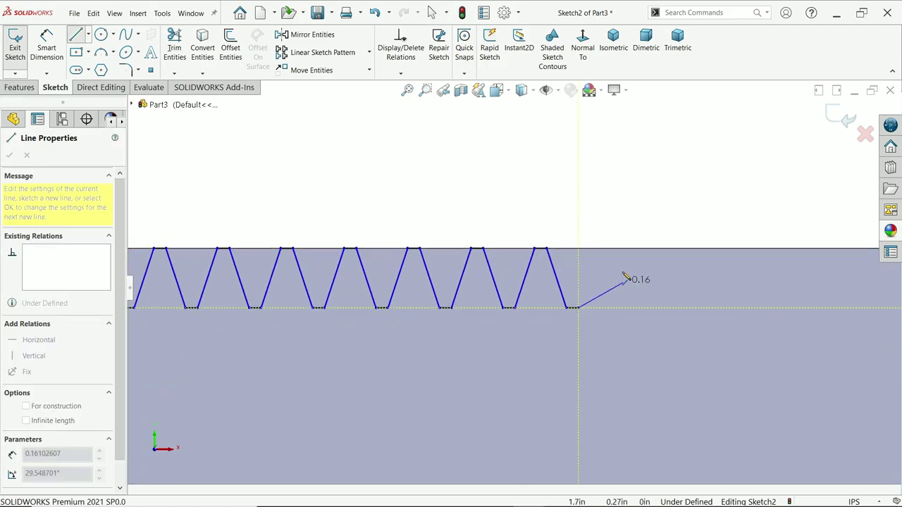
click(602, 249)
right_click(635, 200)
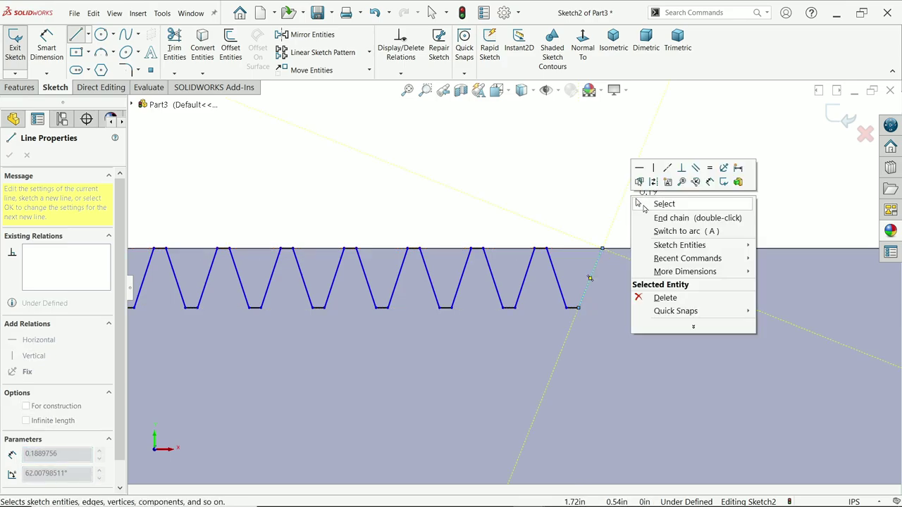
click(656, 204)
scroll(569, 275, up, 5)
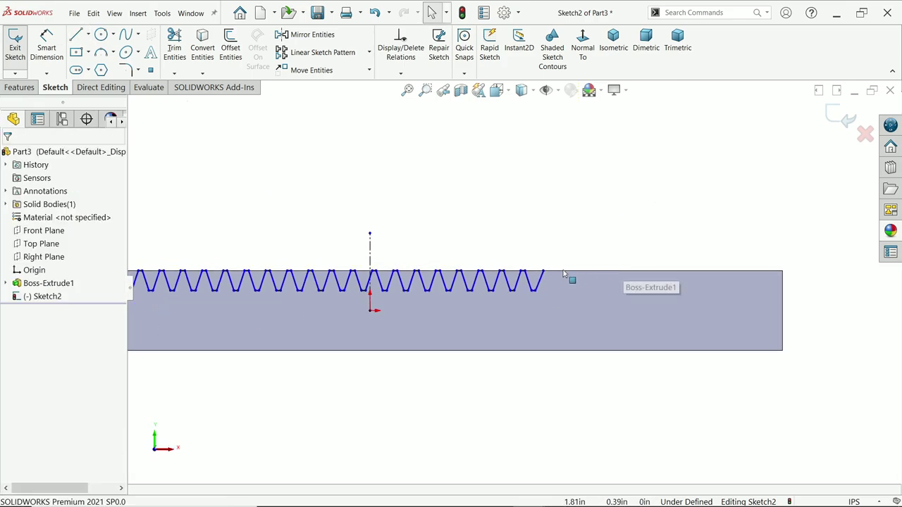
- Make the row's first and last slanted sides symmetric about the vertical centerline through the origin
scroll(361, 273, down, 3)
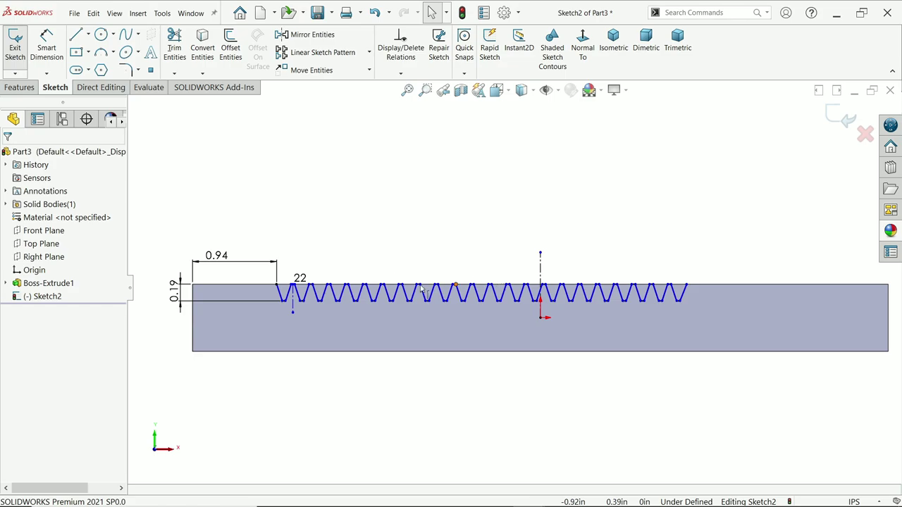
scroll(280, 294, down, 2)
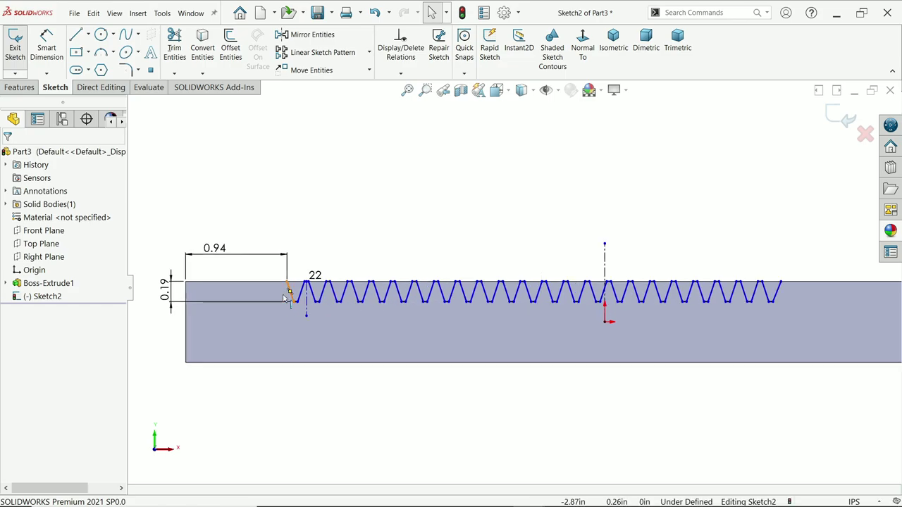
click(305, 295)
scroll(504, 287, up, 2)
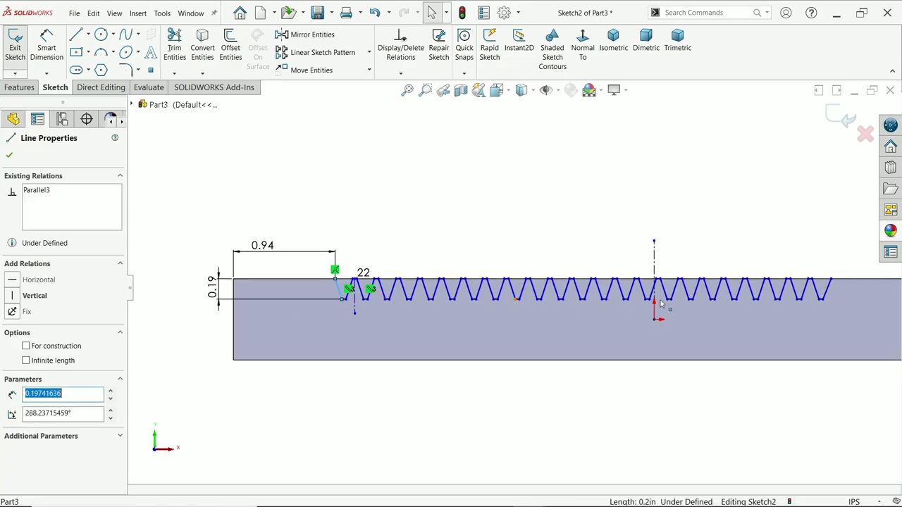
ctrl+click(826, 289)
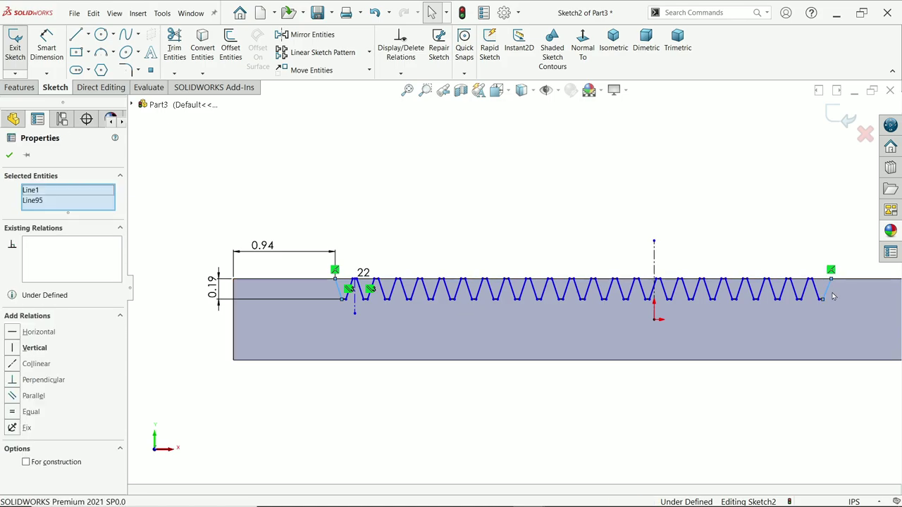
ctrl+click(654, 262)
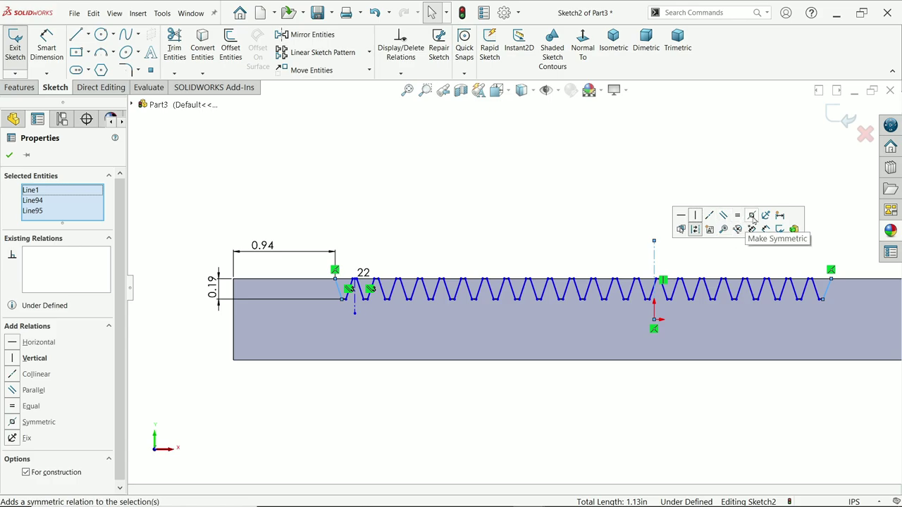
click(753, 217)
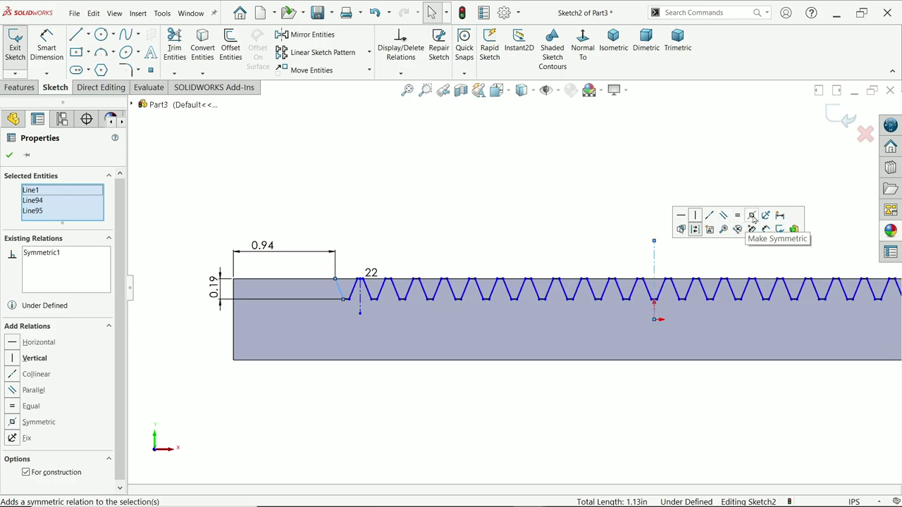
scroll(561, 178, up, 2)
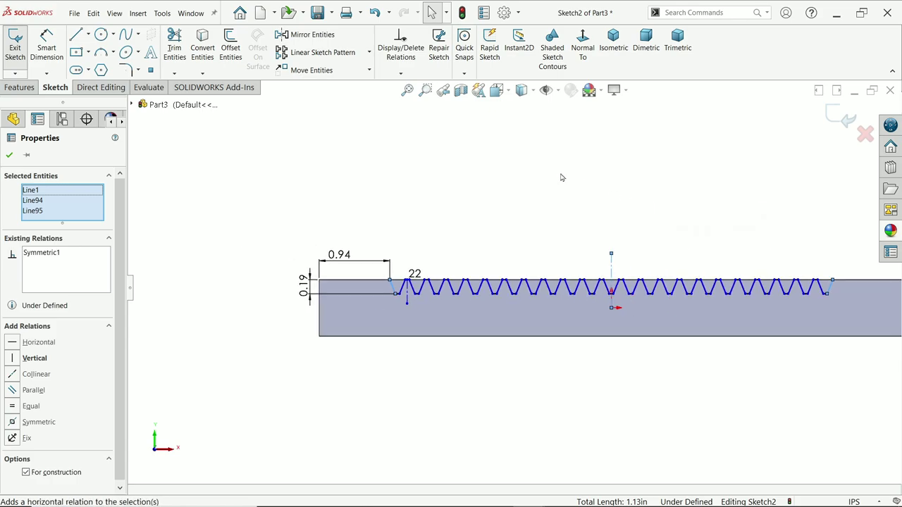
click(9, 156)
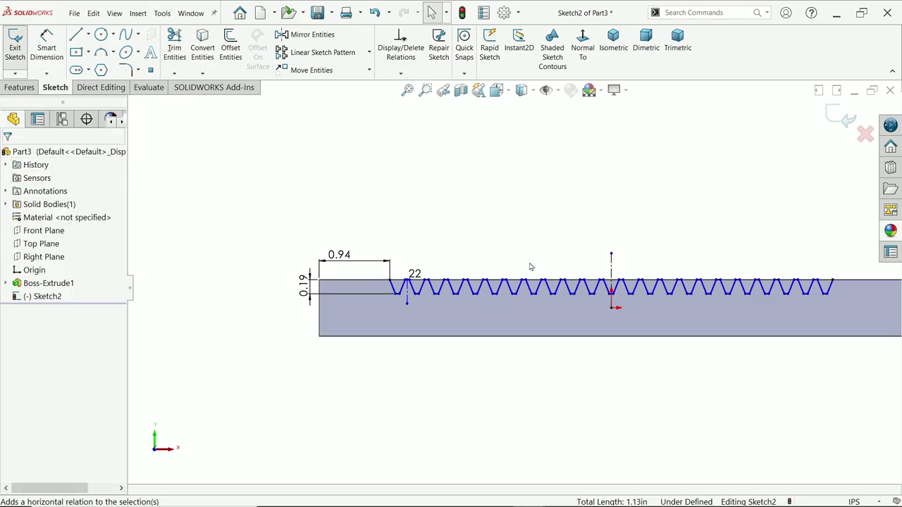
- Dimension the distance between the outer corners of the second and third top flats and set it to 0.30 in
scroll(645, 260, down, 1)
click(47, 47)
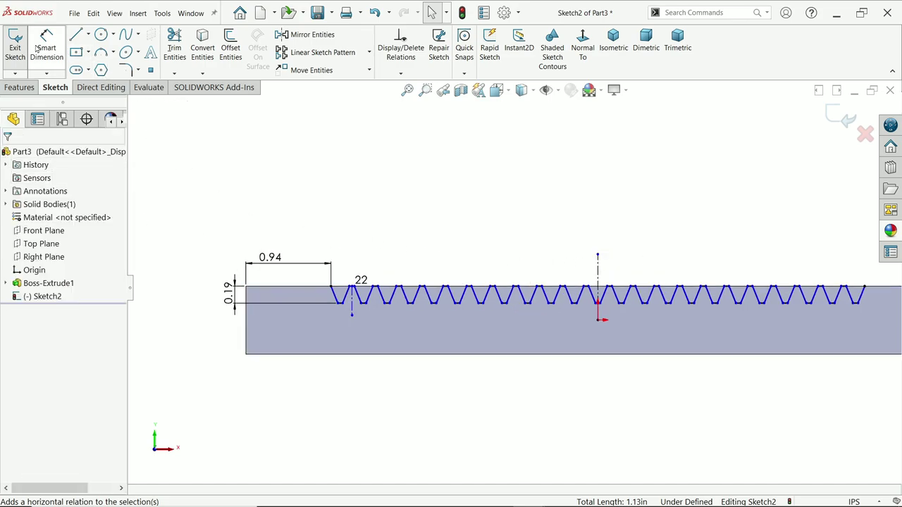
scroll(346, 225, down, 6)
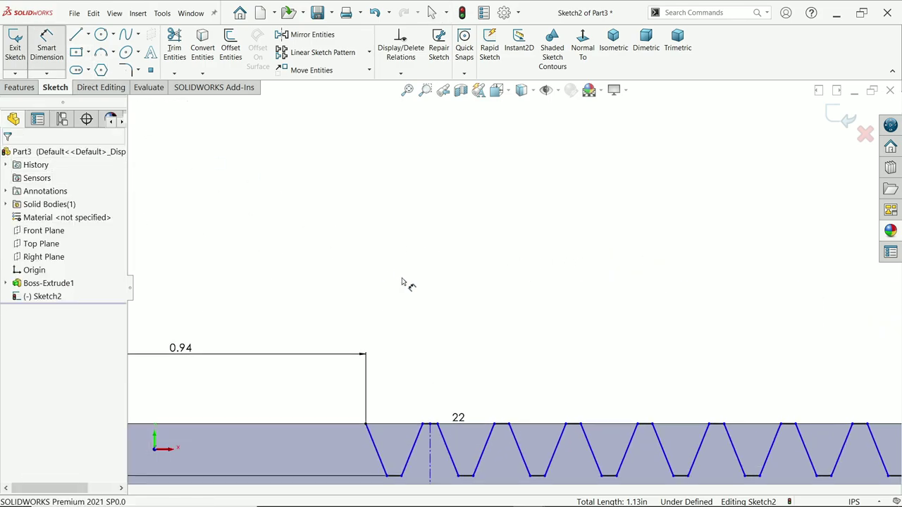
click(494, 425)
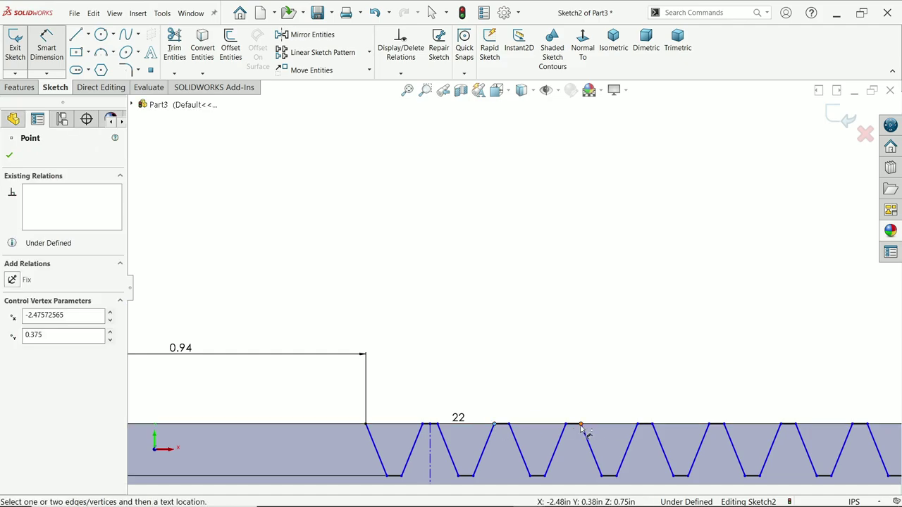
click(581, 425)
click(541, 371)
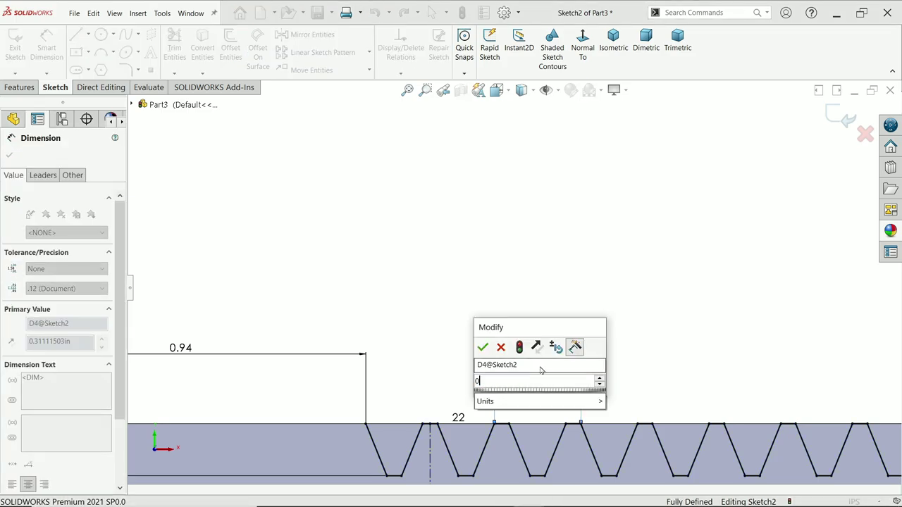
key(Return)
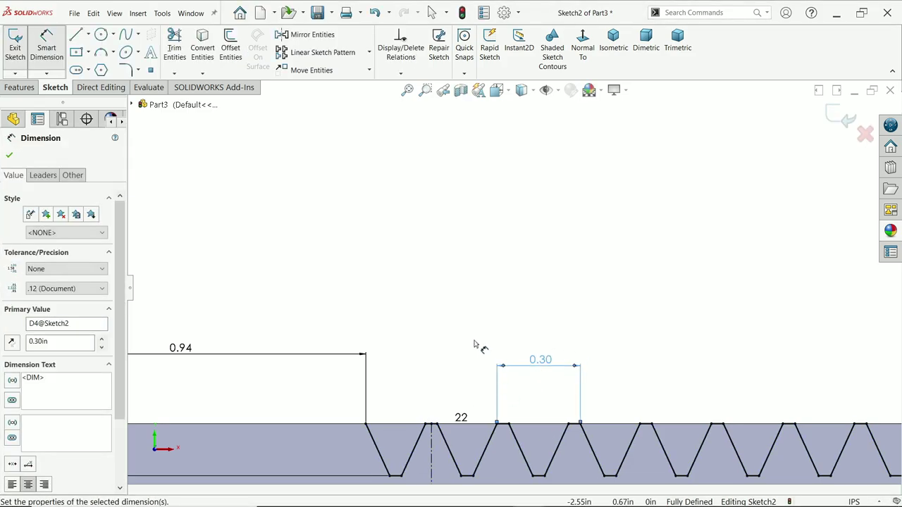
scroll(476, 345, up, 2)
scroll(541, 378, up, 4)
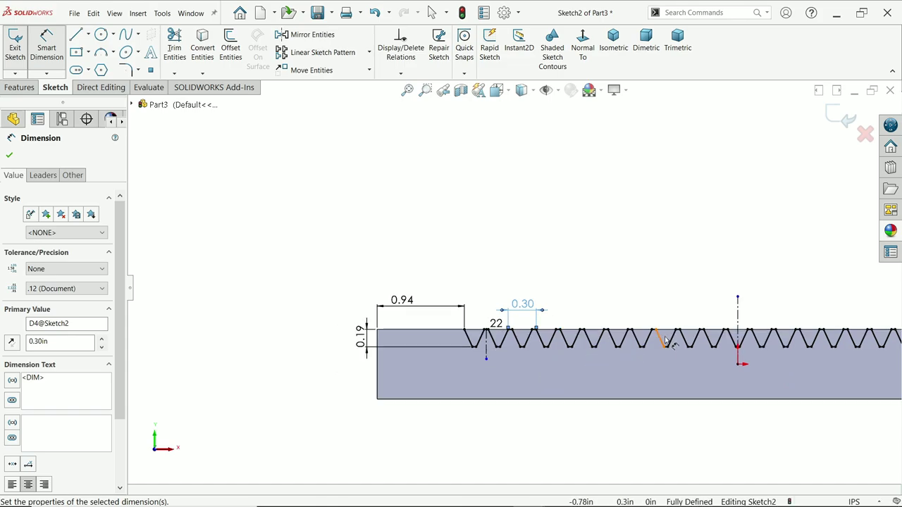
scroll(694, 310, down, 2)
scroll(694, 310, down, 1)
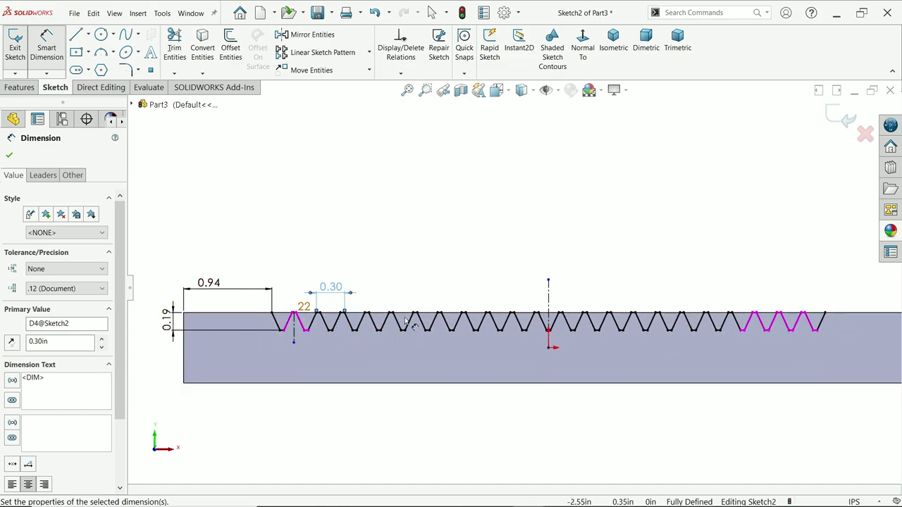
scroll(775, 331, up, 2)
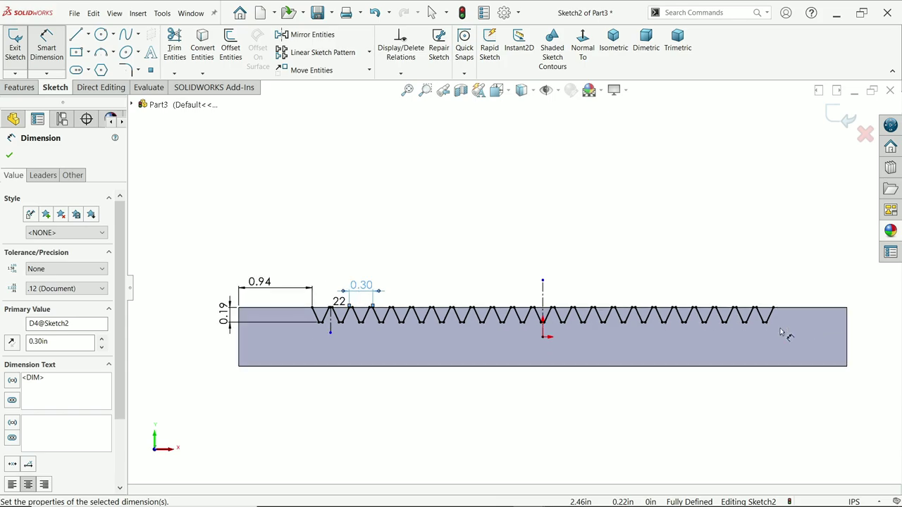
- Sketch a three-sided outline about 0.43 in high above the bar, connecting the outer top ends of the first and last slanted sides
scroll(553, 303, down, 1)
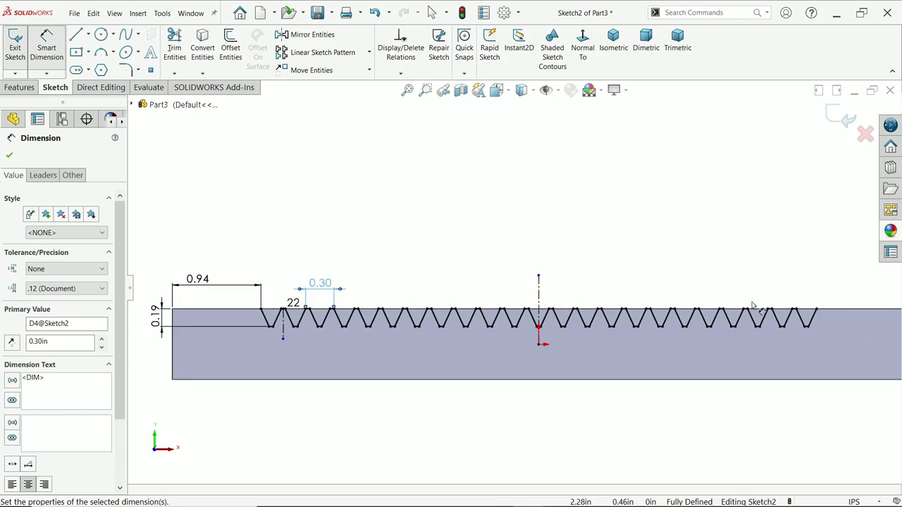
click(76, 33)
scroll(302, 282, down, 2)
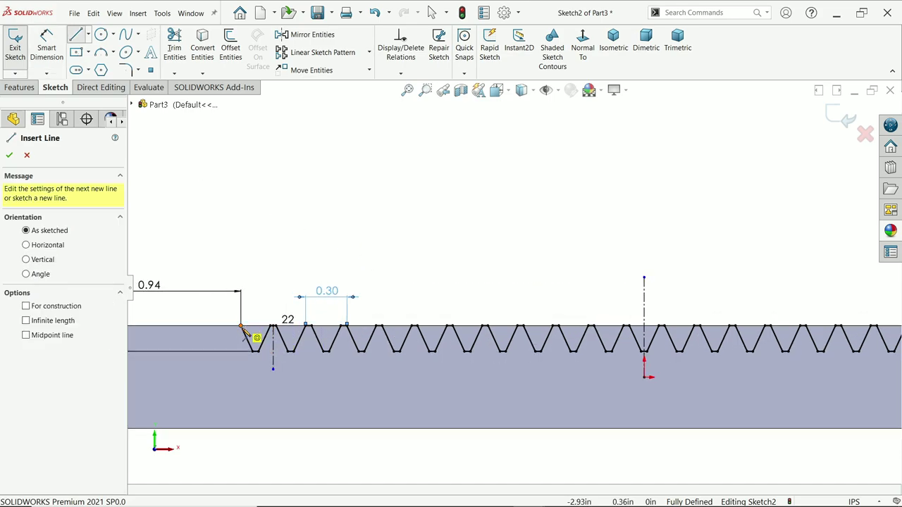
click(241, 327)
click(241, 266)
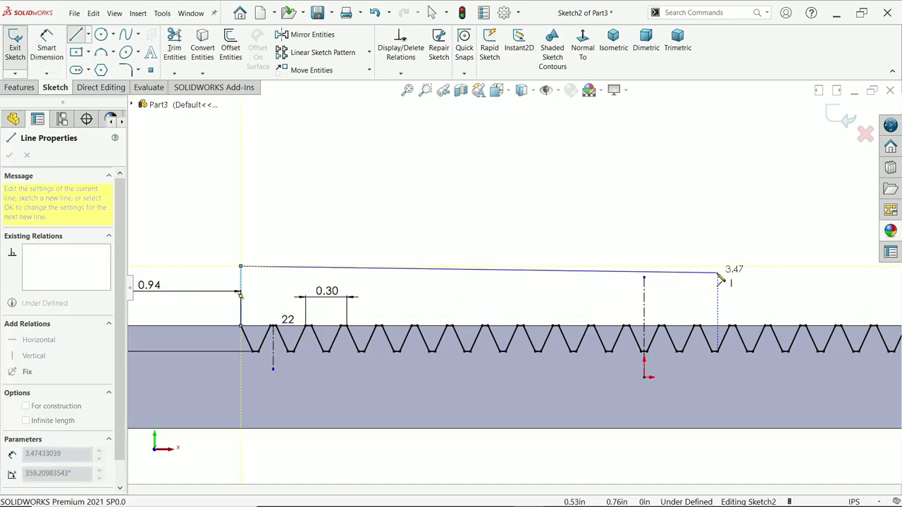
scroll(720, 279, up, 2)
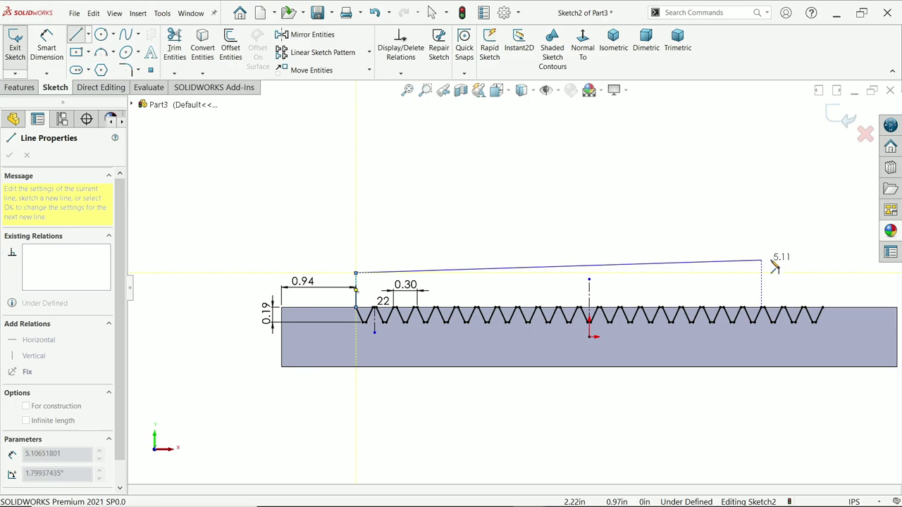
click(823, 273)
click(823, 310)
right_click(766, 241)
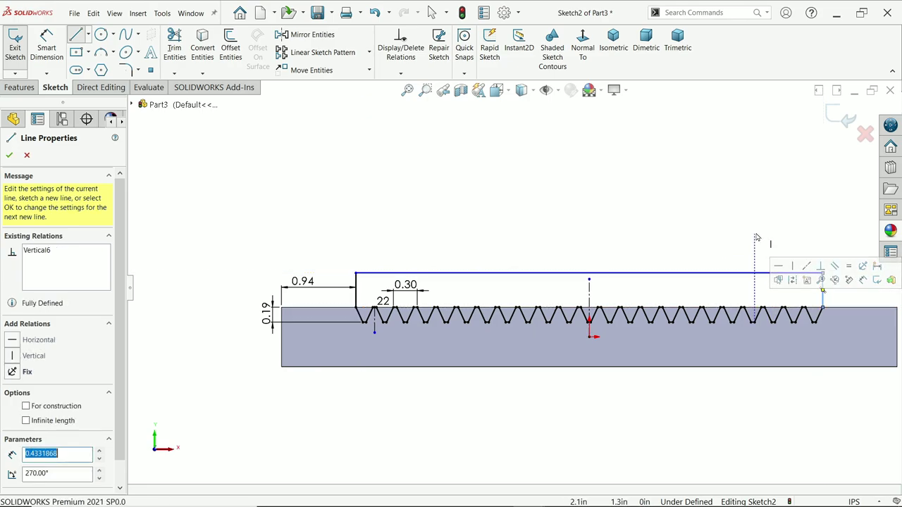
click(775, 240)
- Dimension the height of the vertical line at the outline's first-tooth end and accept the value
click(46, 47)
scroll(322, 221, down, 3)
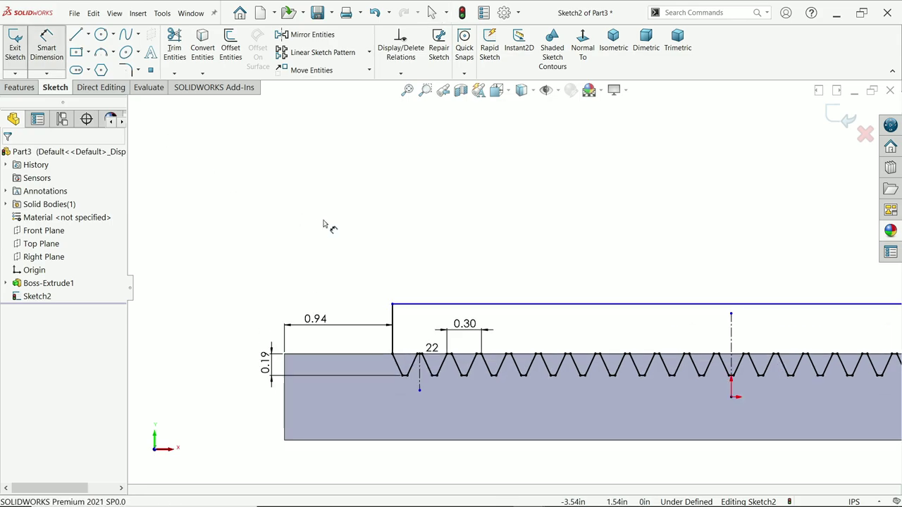
click(417, 343)
click(407, 316)
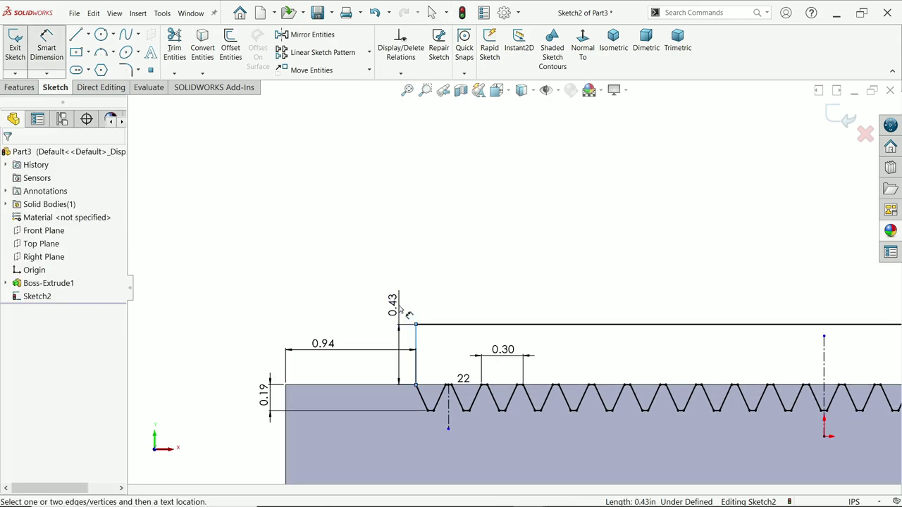
click(341, 286)
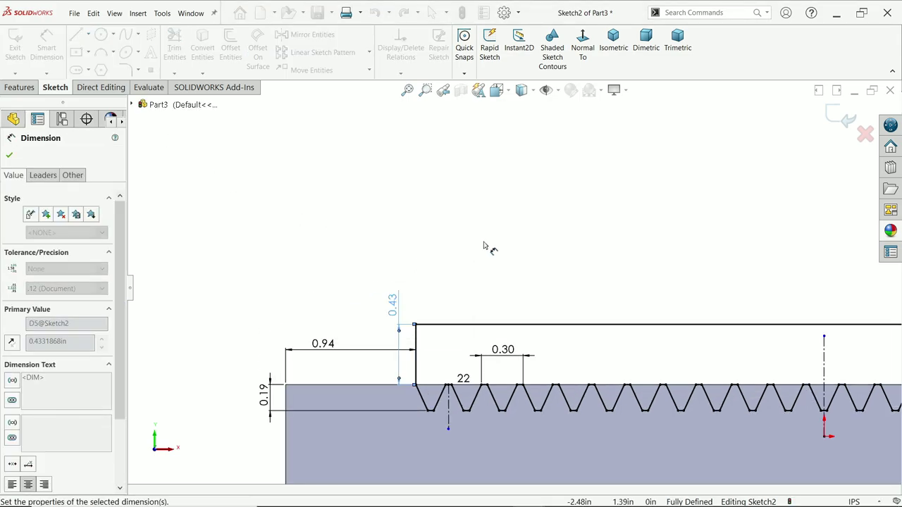
scroll(486, 249, up, 4)
scroll(648, 270, down, 2)
scroll(675, 269, down, 1)
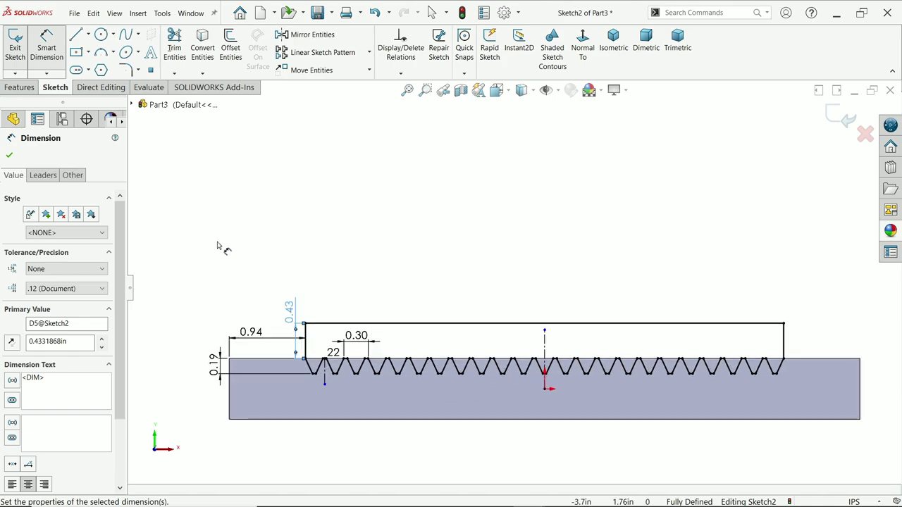
- Cut the tooth profile out of the bar with an Extruded Cut set to Through All
click(19, 87)
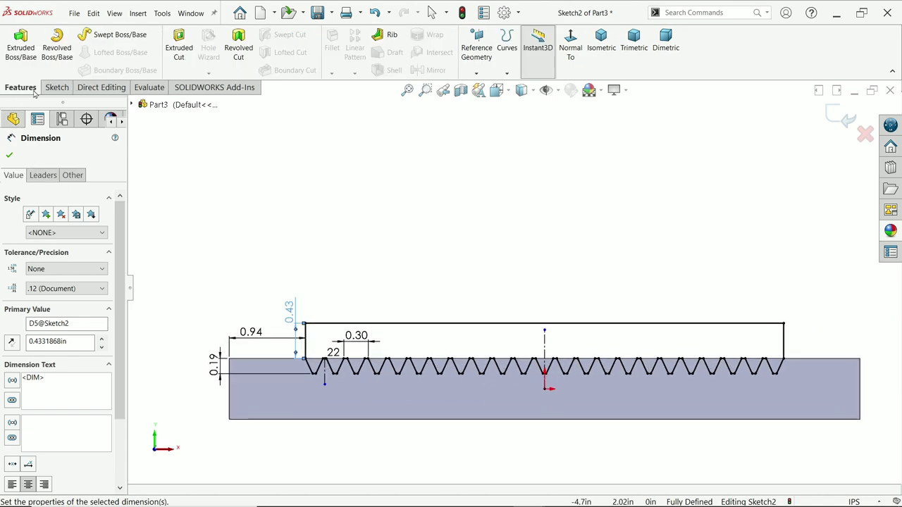
click(179, 45)
click(38, 230)
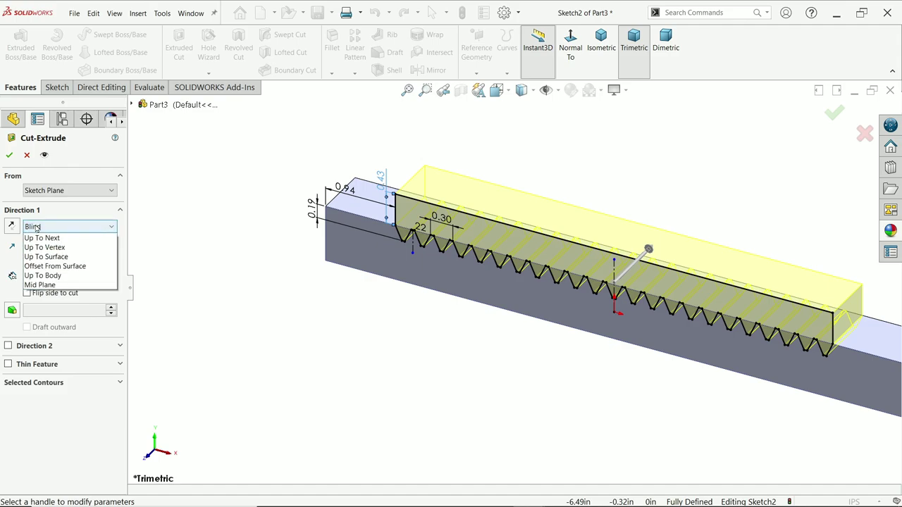
click(51, 253)
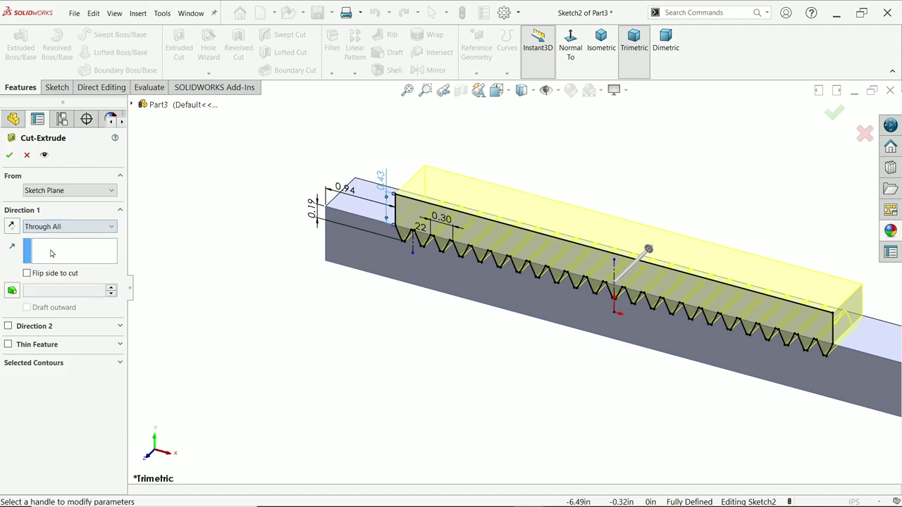
click(9, 157)
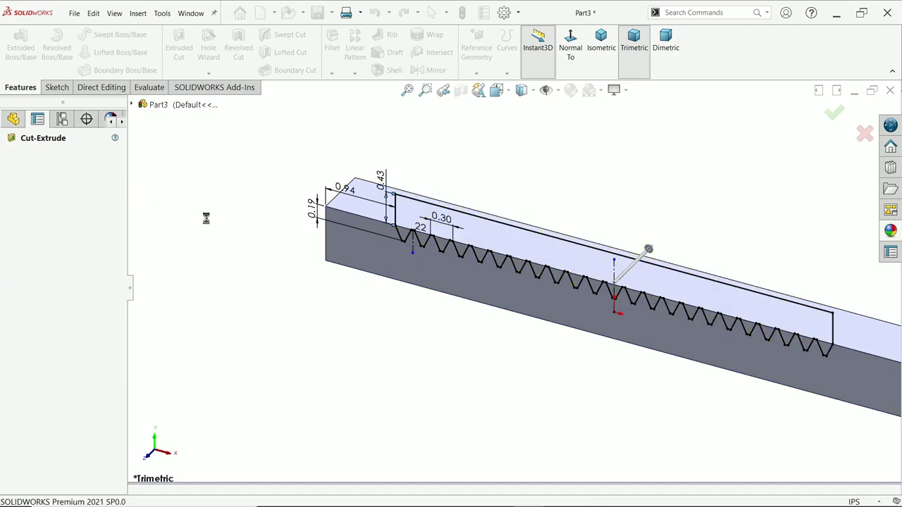
key(f)
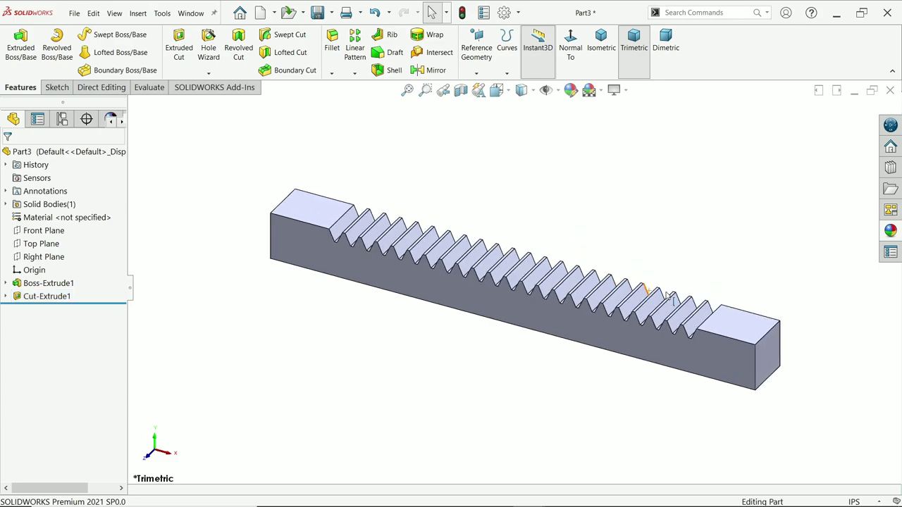
- Start a sketch on the bar's front face and draw a horizontal line across its full 7.75 in length, just below the teeth
click(444, 285)
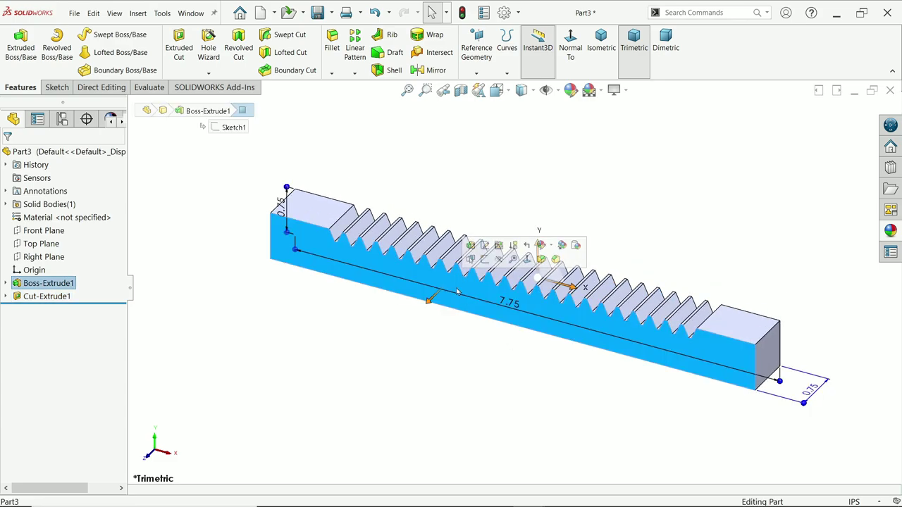
click(485, 260)
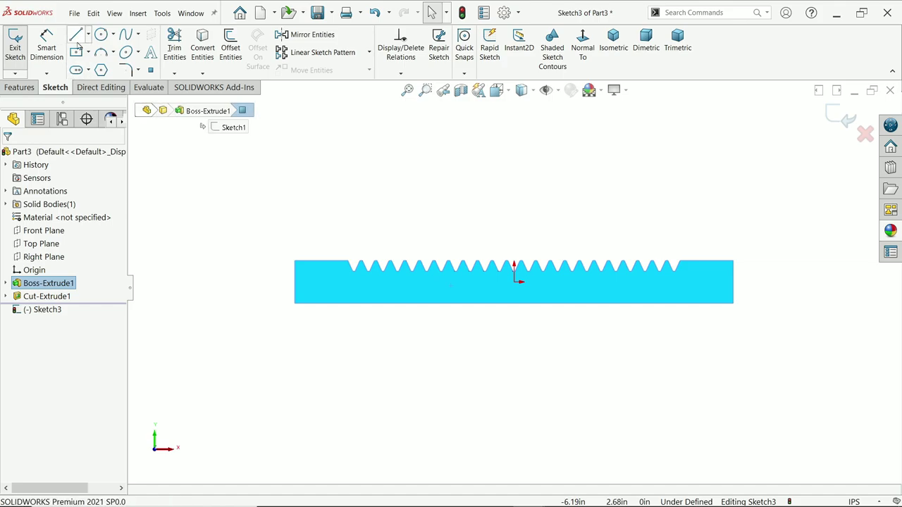
key(l)
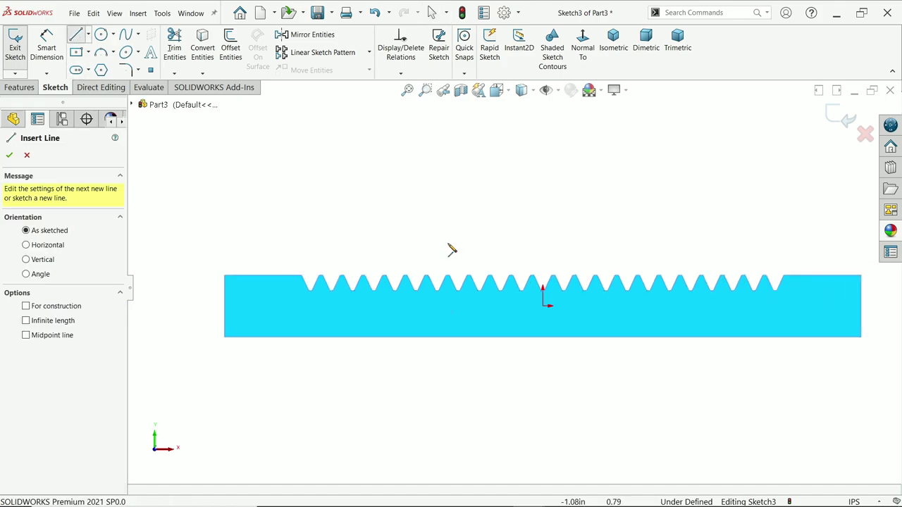
click(225, 303)
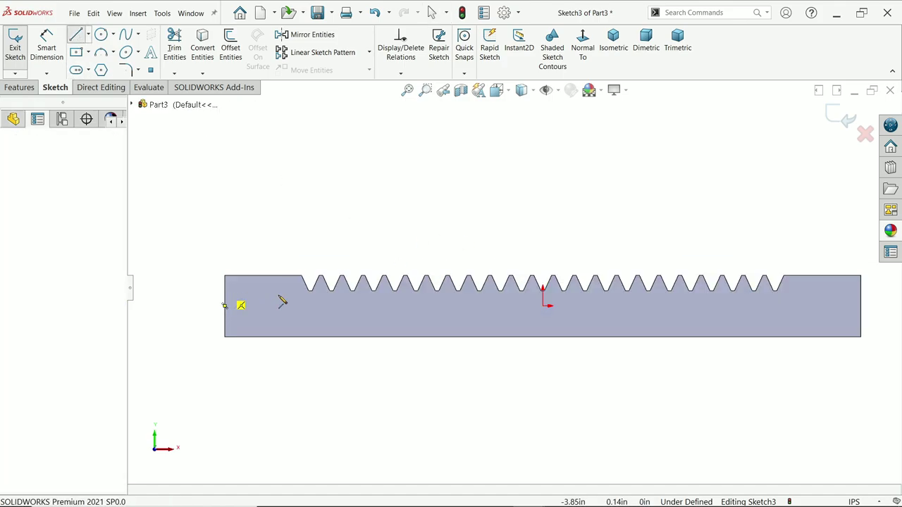
click(861, 295)
right_click(665, 164)
click(689, 170)
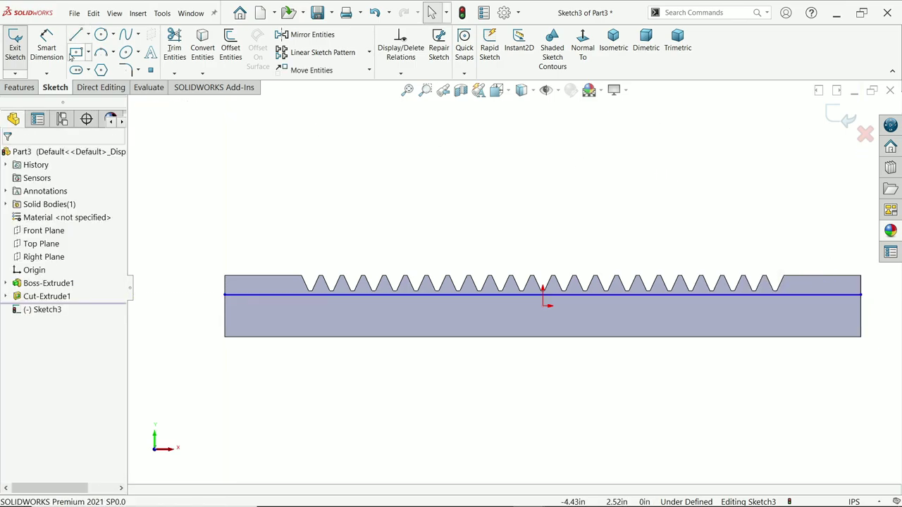
- Set the horizontal line's distance from the bar's bottom edge to 0.68 in and exit the sketch
click(246, 295)
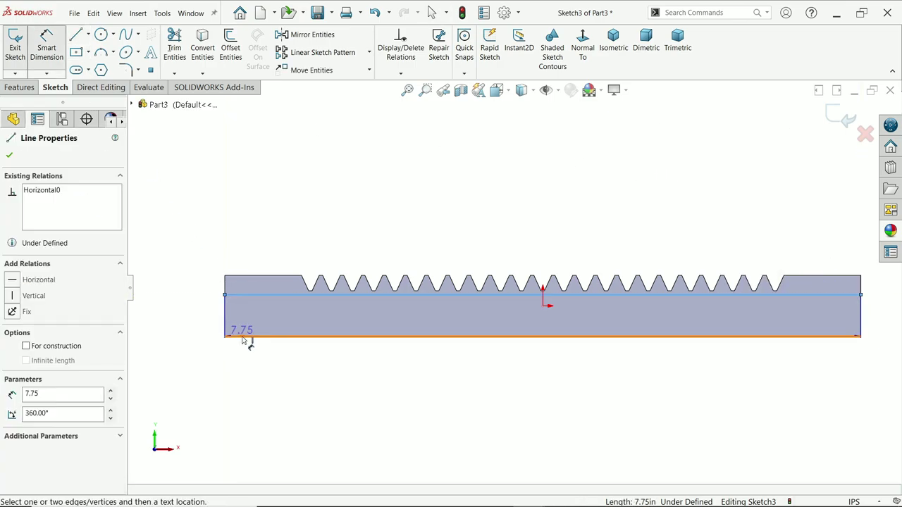
click(246, 337)
click(204, 322)
text(0.68)
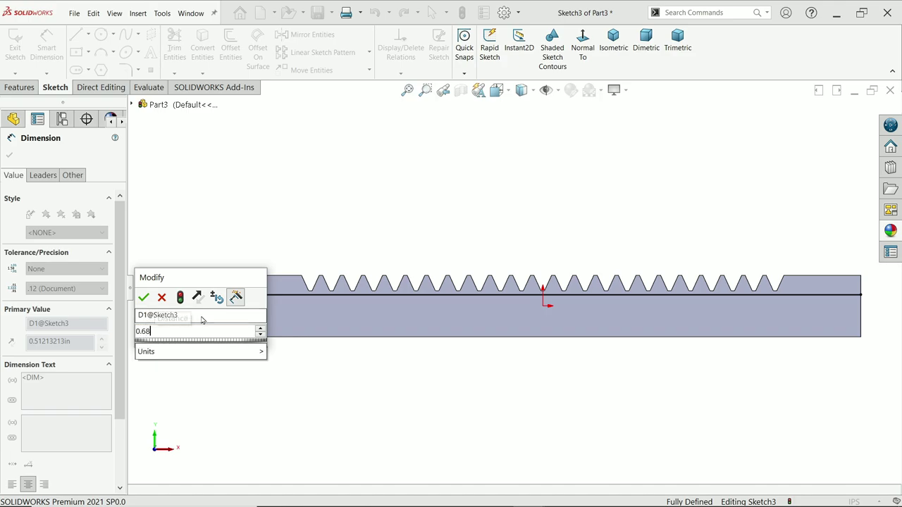
key(Return)
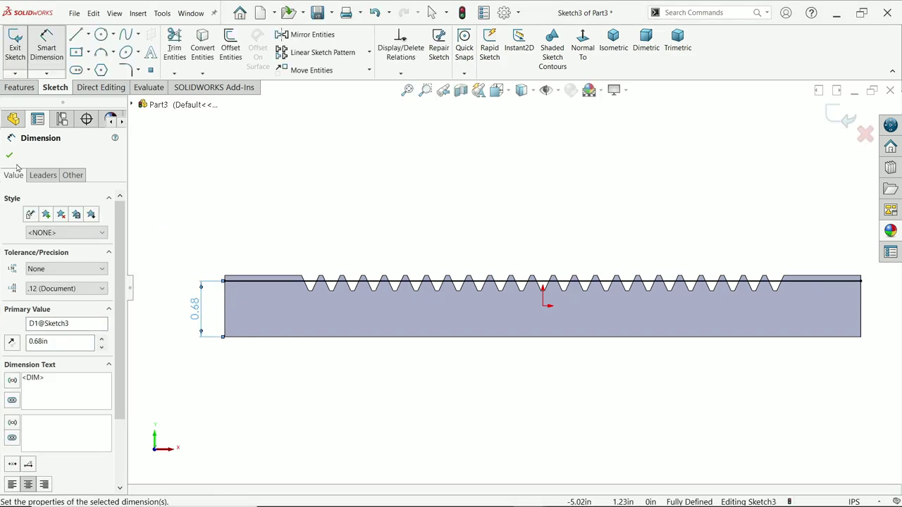
click(10, 155)
middle_drag(397, 209, 369, 274)
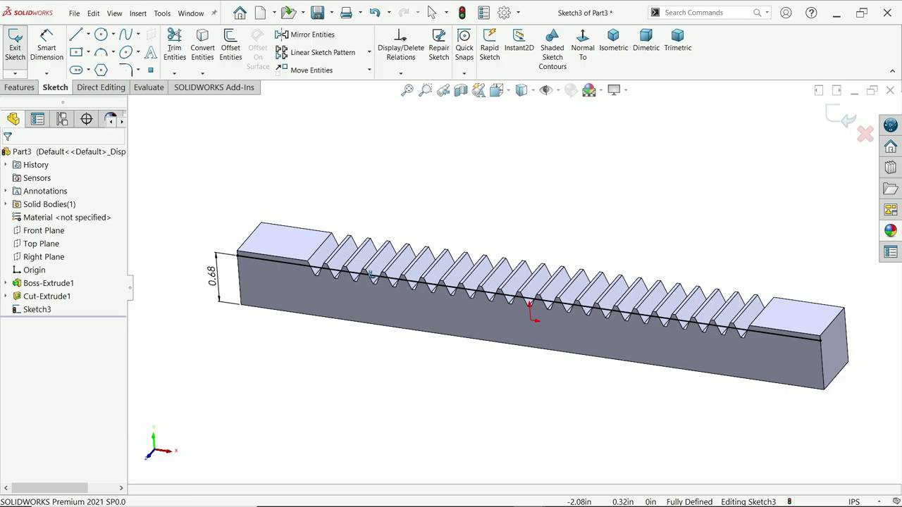
click(840, 120)
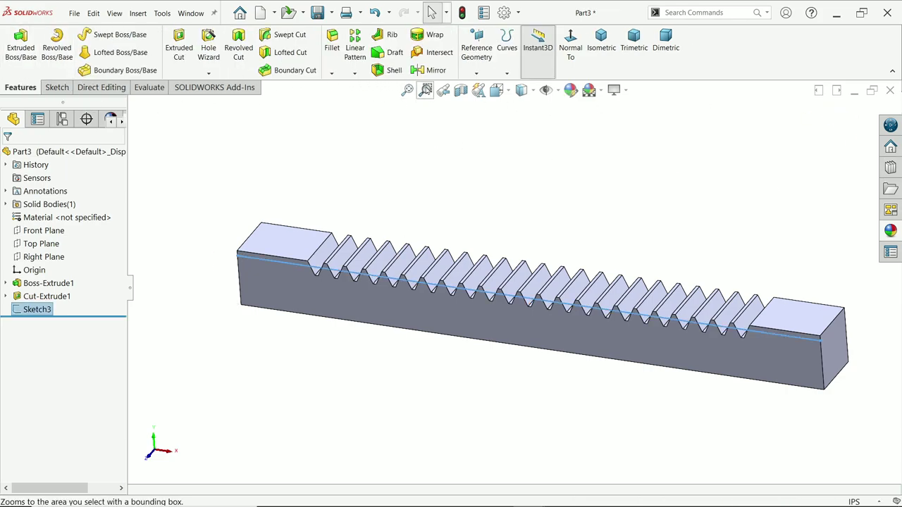
- Create a reference plane parallel to the Top Plane and coincident with the sketched horizontal line
click(476, 75)
click(485, 85)
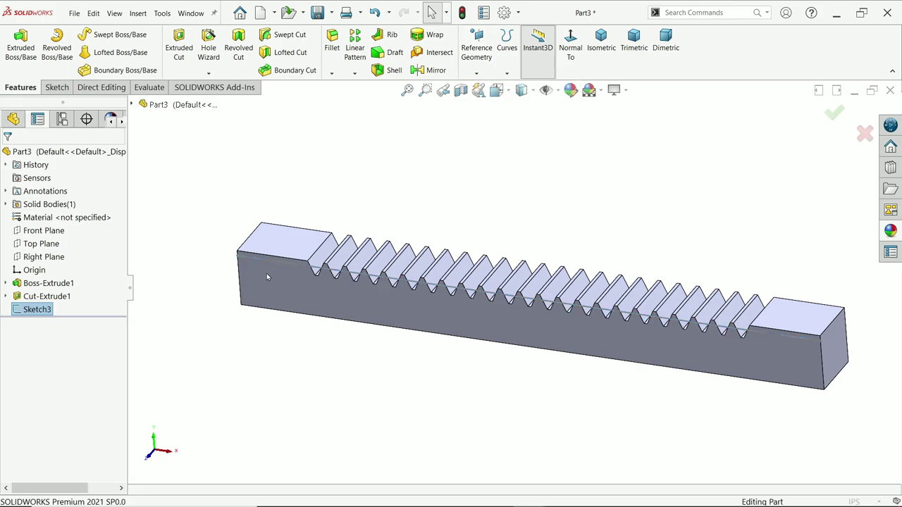
click(133, 105)
click(178, 197)
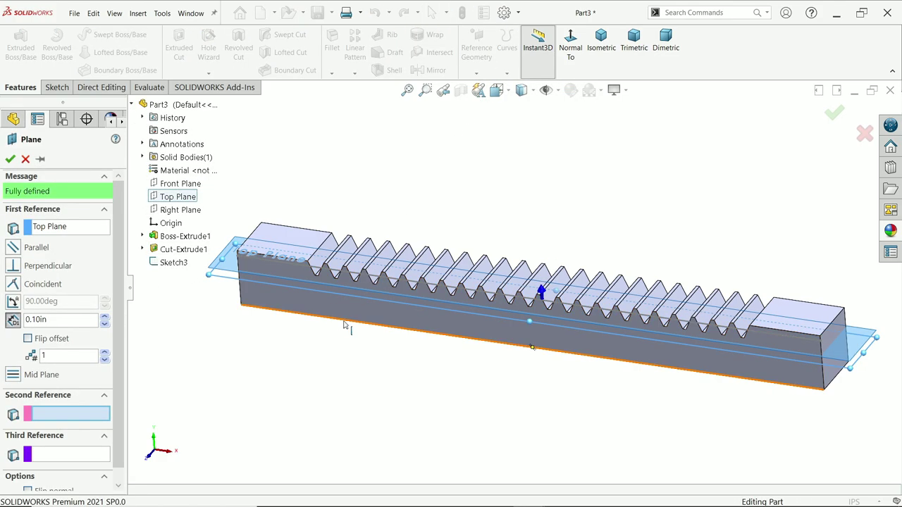
click(381, 278)
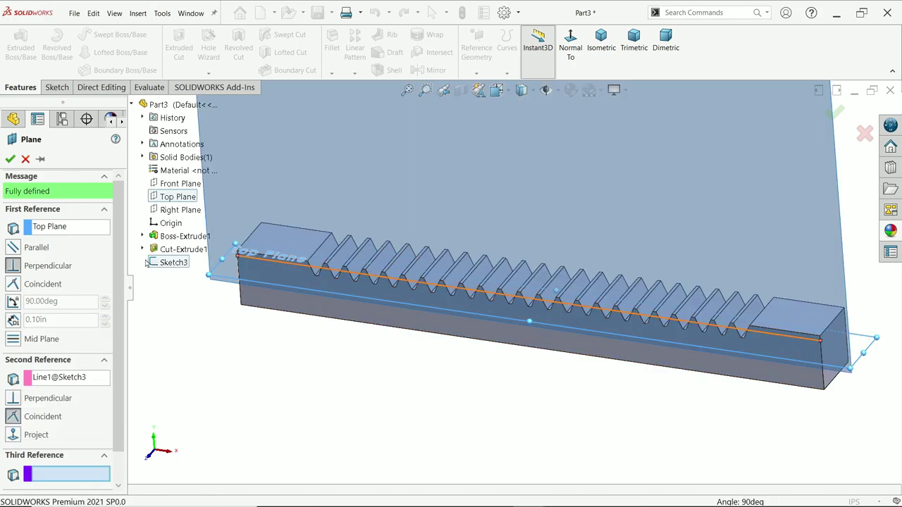
click(13, 248)
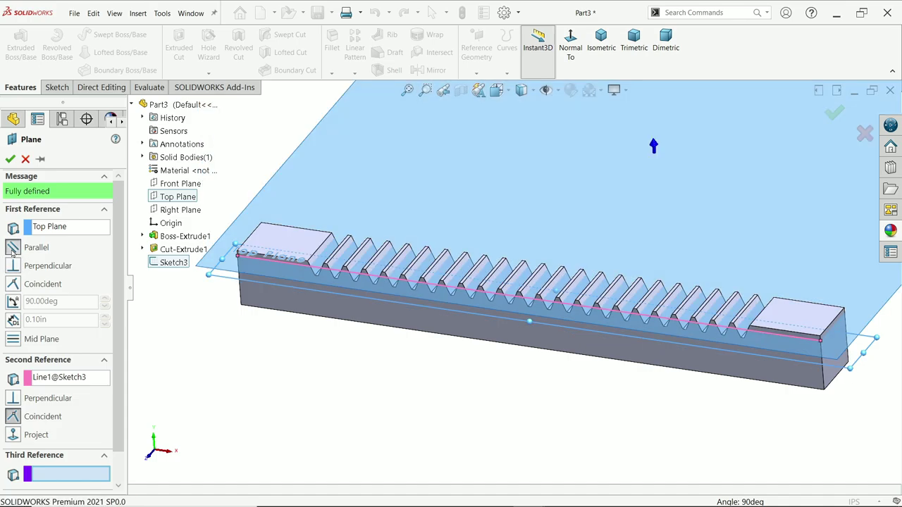
middle_drag(438, 268, 494, 281)
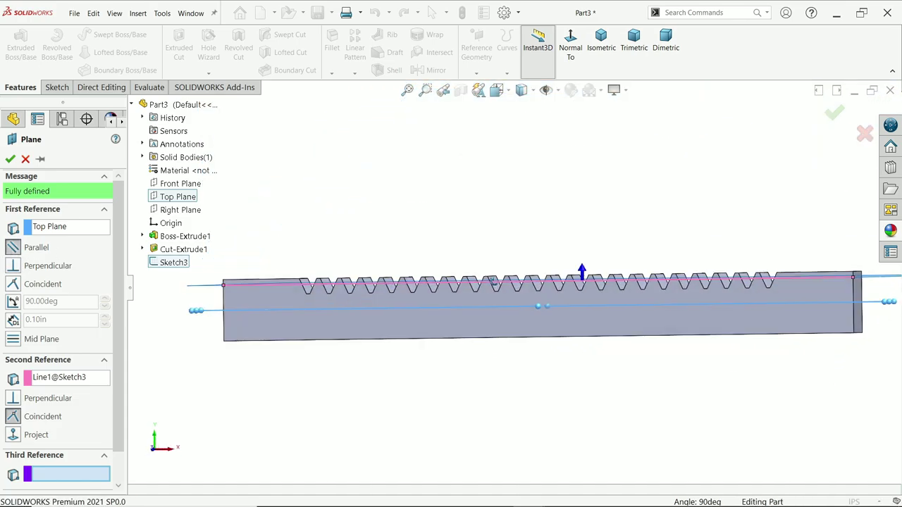
key(Return)
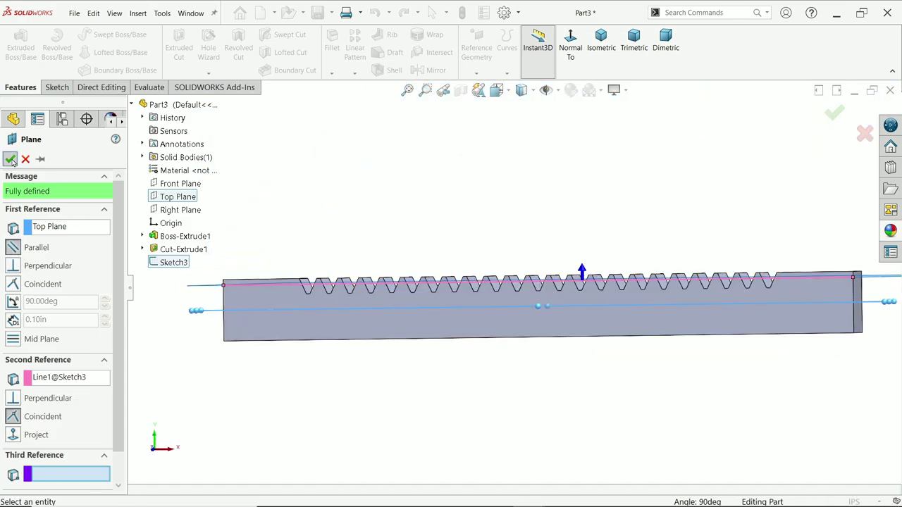
key(ctrl+7)
key(f)
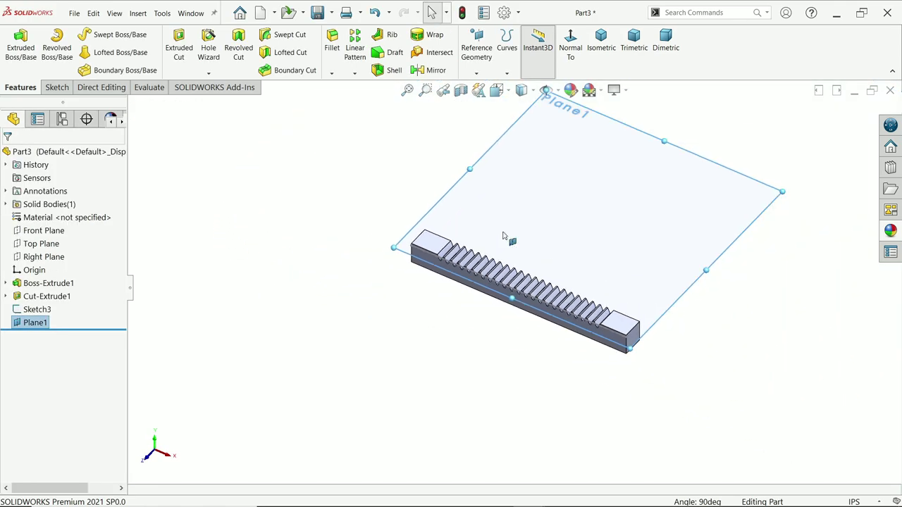
scroll(596, 184, down, 3)
click(309, 174)
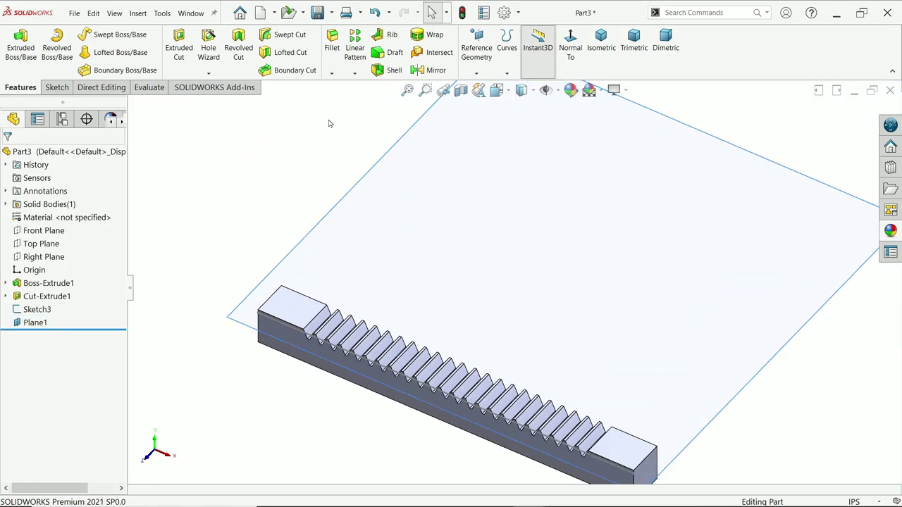
- Save the part as 2.Rack in the Rack & Pinion folder
click(317, 13)
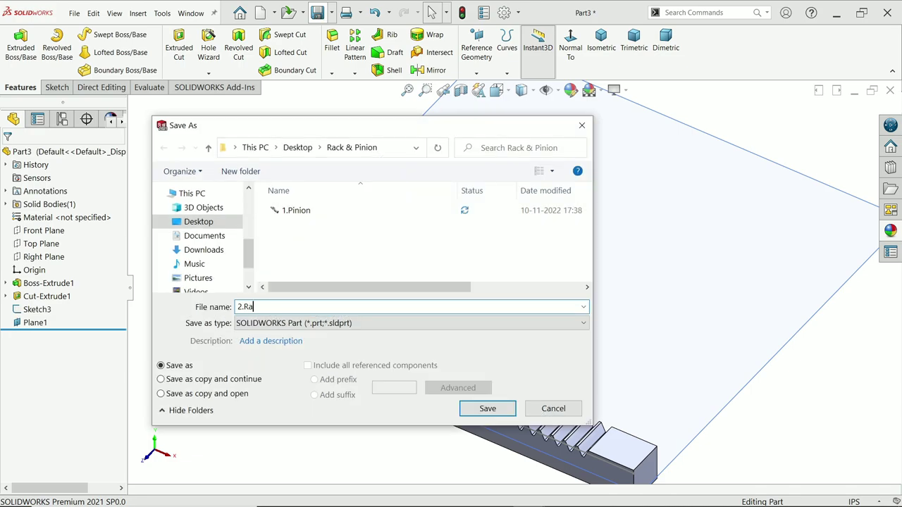
click(486, 408)
scroll(461, 310, up, 4)
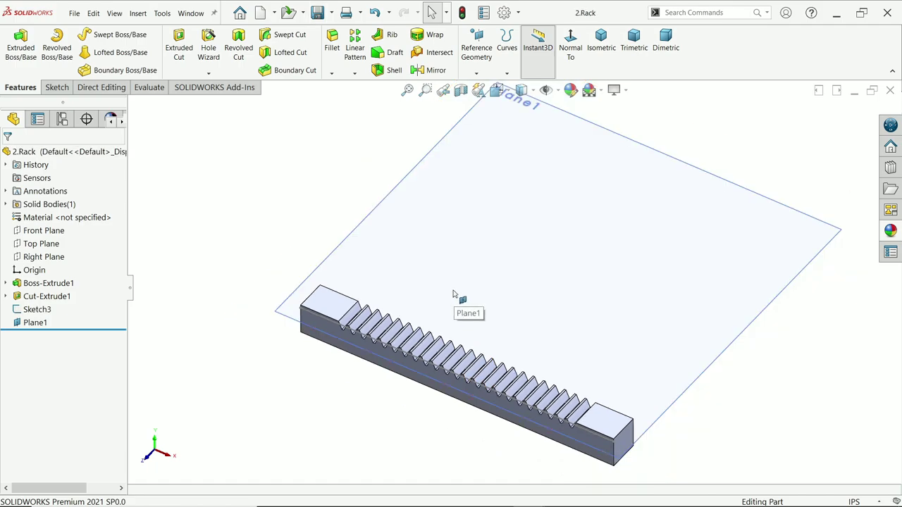
- Create a new document from the Assembly template
click(74, 13)
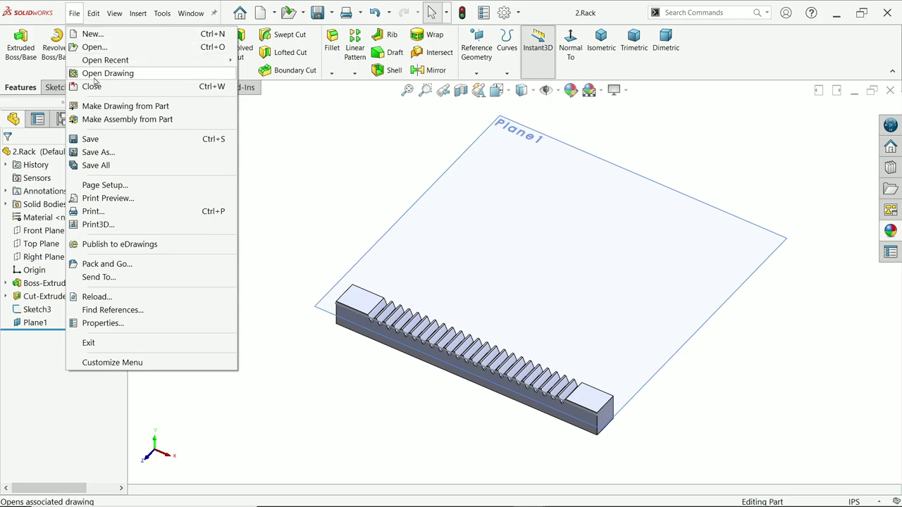
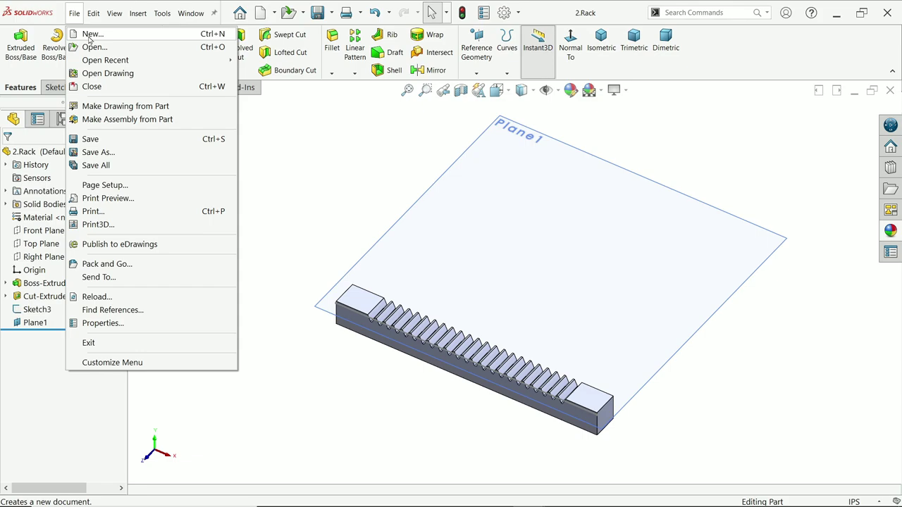
click(91, 34)
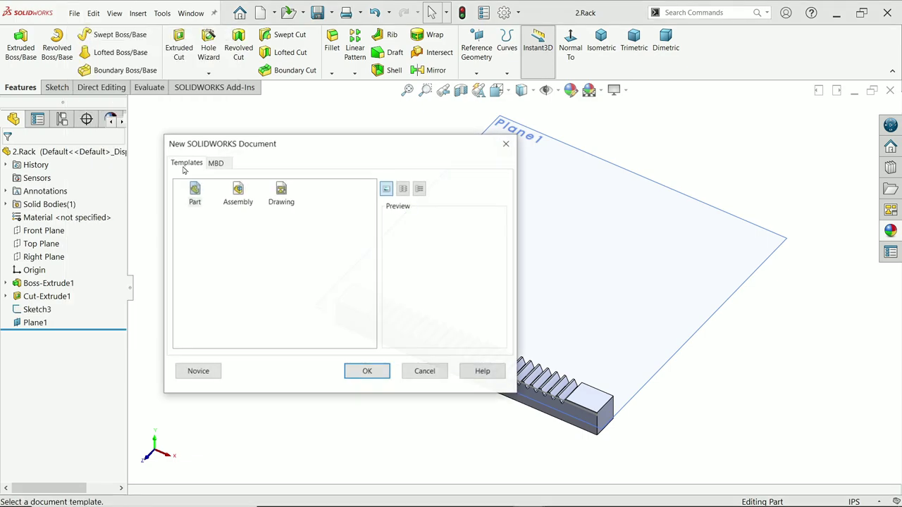
click(238, 192)
click(366, 370)
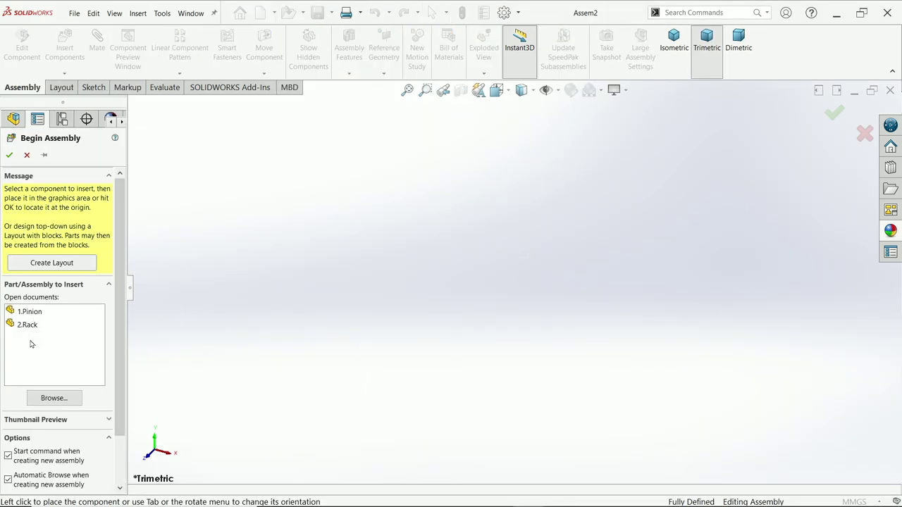
- Insert the open parts 1.Pinion and 2.Rack into the assembly, with the rack placed behind the pinion
click(36, 314)
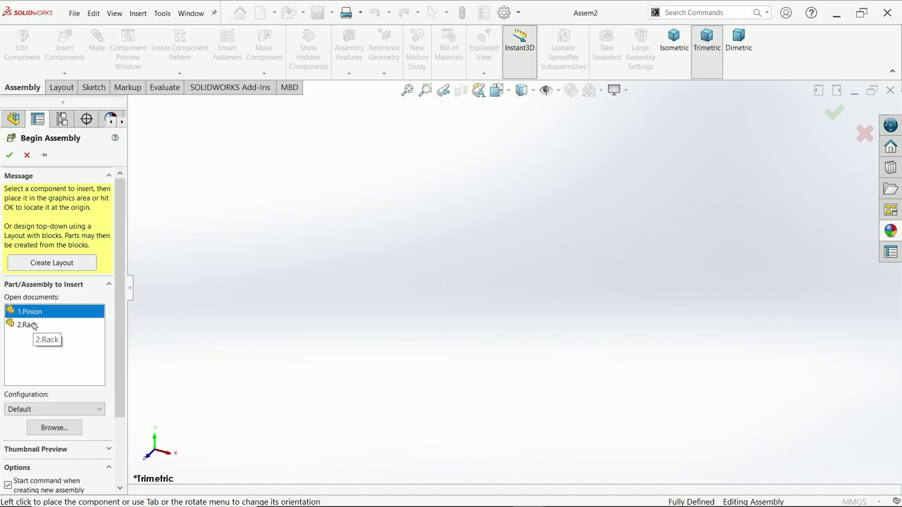
ctrl+click(34, 325)
click(235, 257)
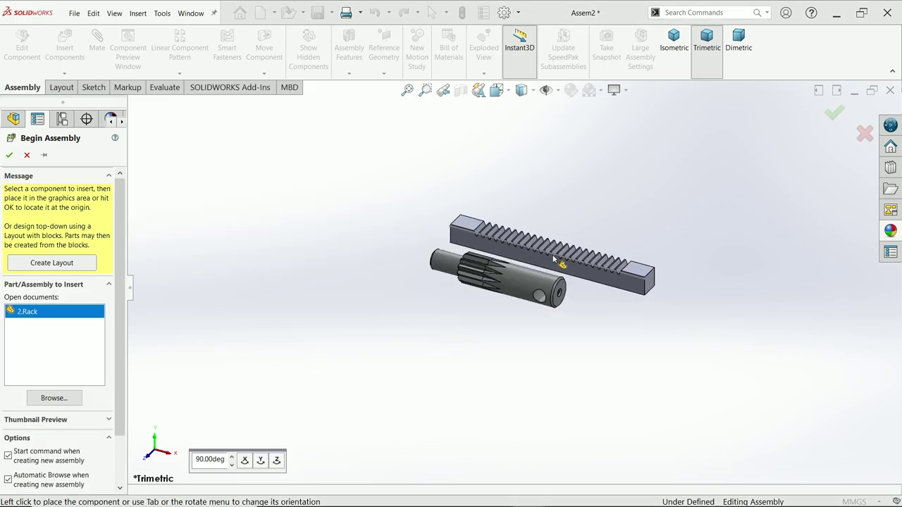
click(553, 228)
scroll(550, 225, down, 1)
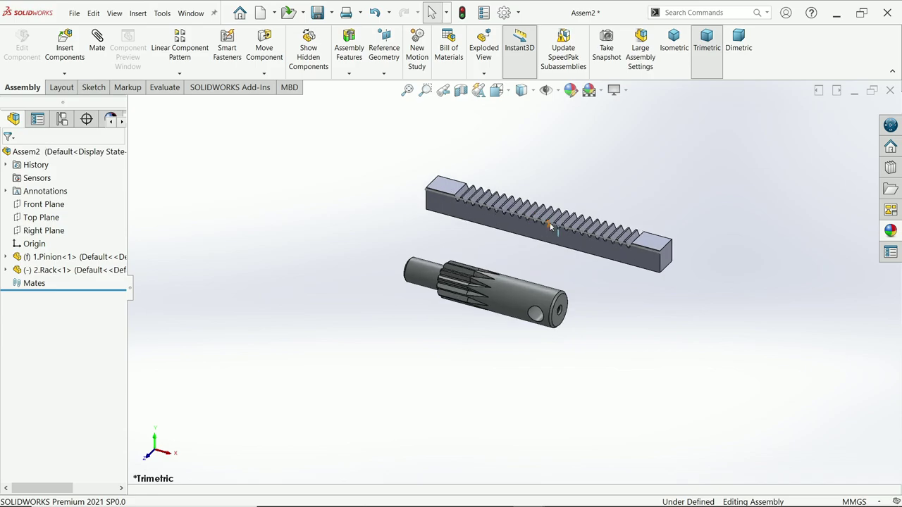
scroll(550, 225, down, 1)
- Turn on RealView Graphics and apply the Plain White scene to the assembly
click(615, 91)
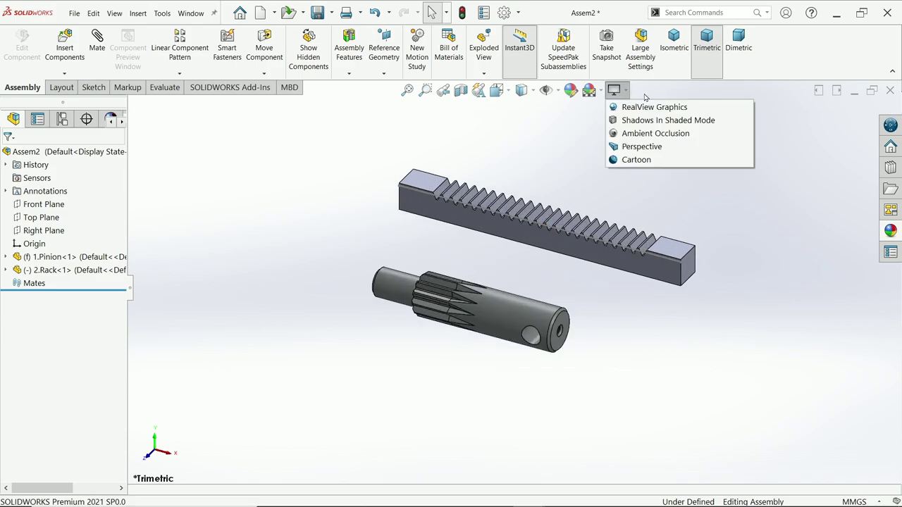
click(643, 107)
scroll(582, 181, down, 1)
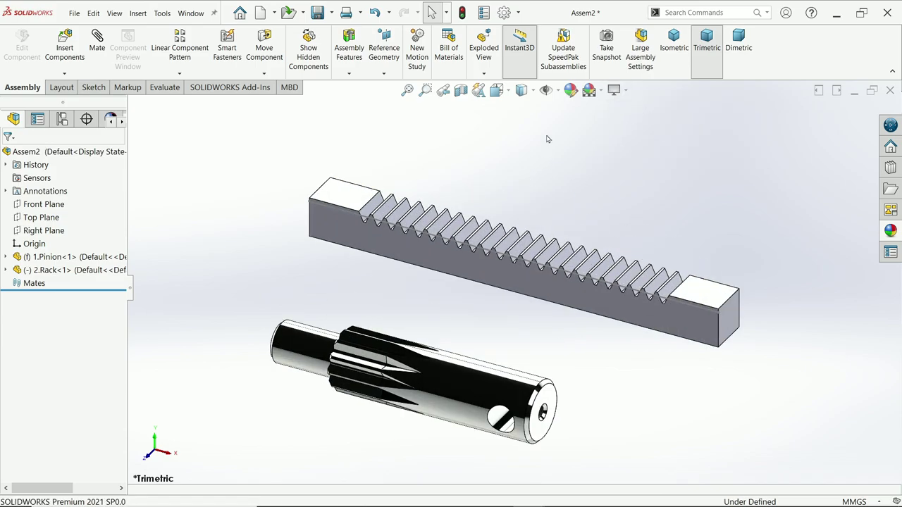
click(600, 91)
click(614, 38)
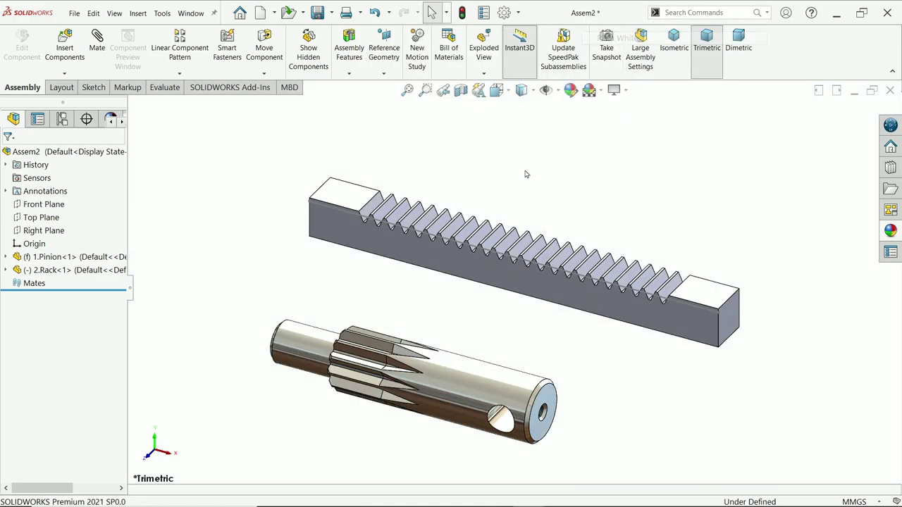
- Open the pinion part from the assembly and start a sketch on the ring-shaped end face of its teeth
click(303, 354)
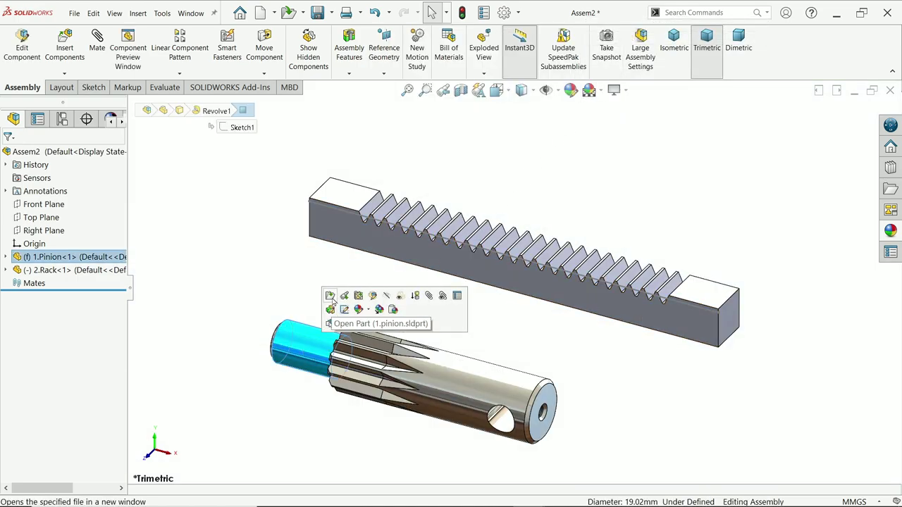
click(334, 302)
scroll(386, 290, up, 5)
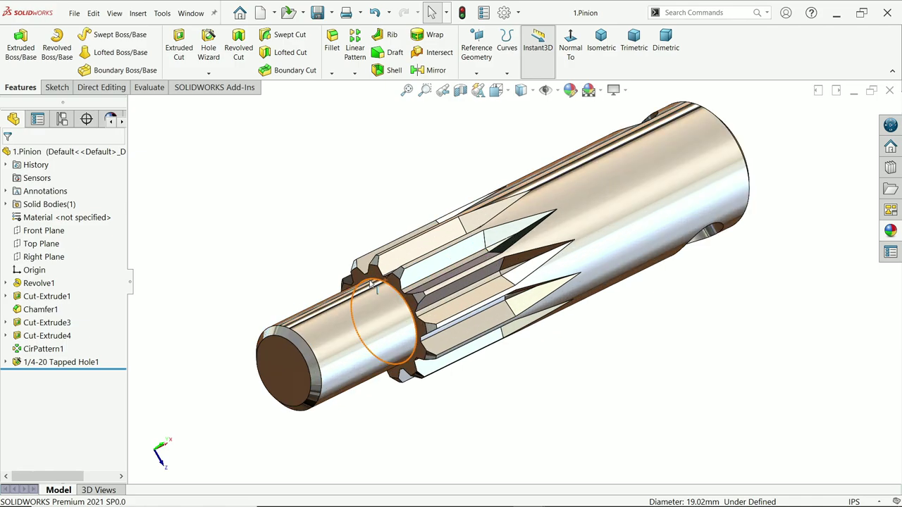
click(426, 287)
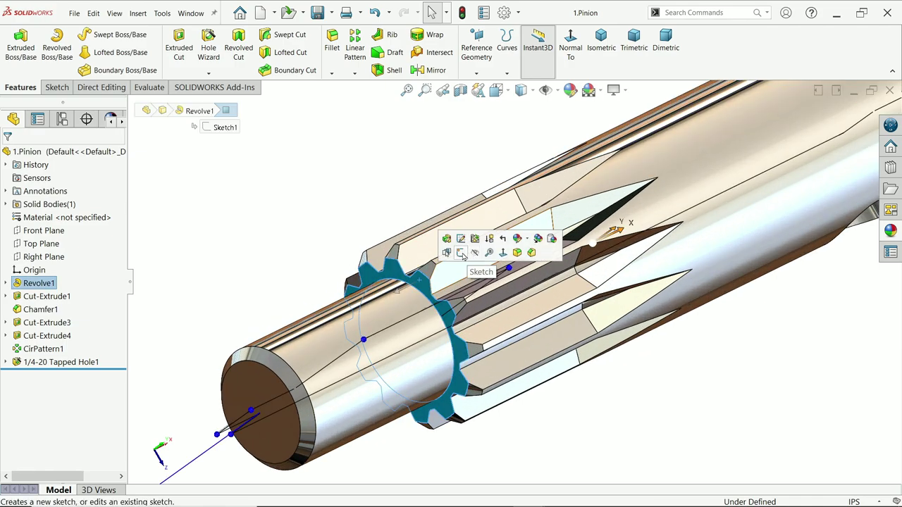
click(461, 253)
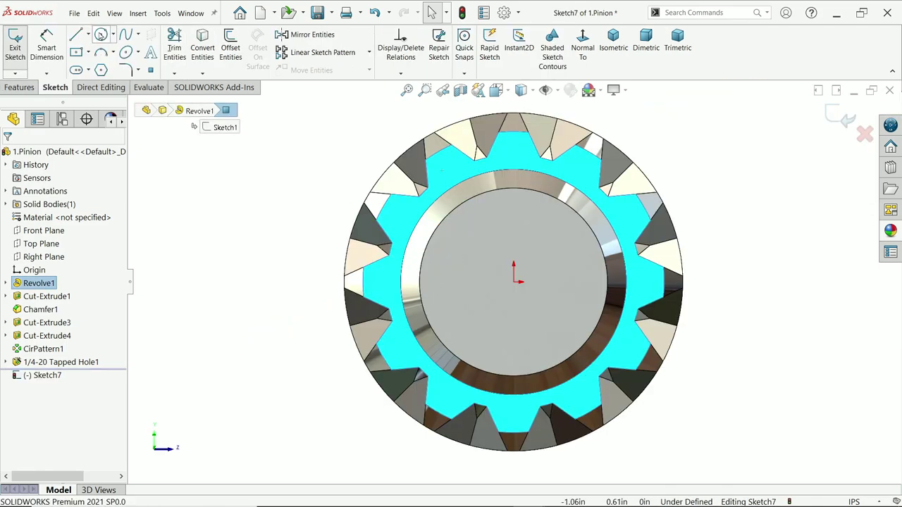
- Sketch a circle centred on the origin and set its diameter to 1 in
click(100, 35)
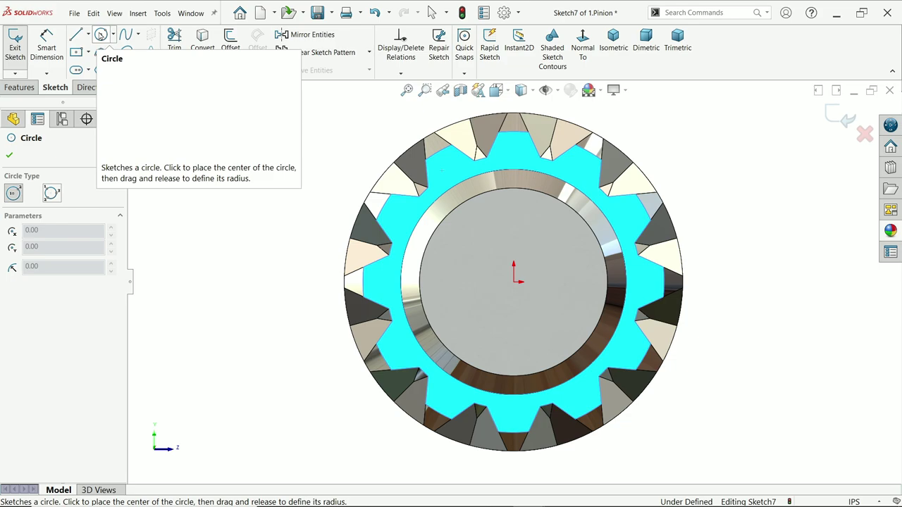
click(514, 282)
click(390, 276)
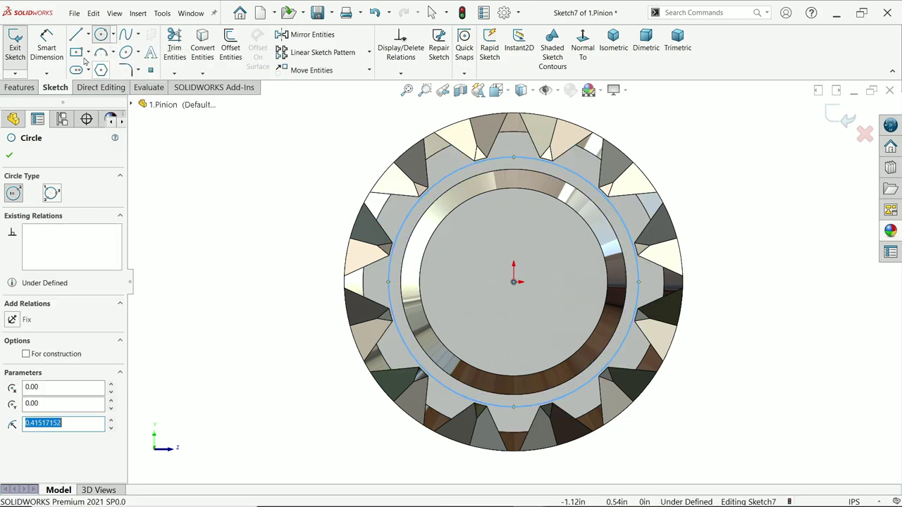
click(46, 44)
click(391, 290)
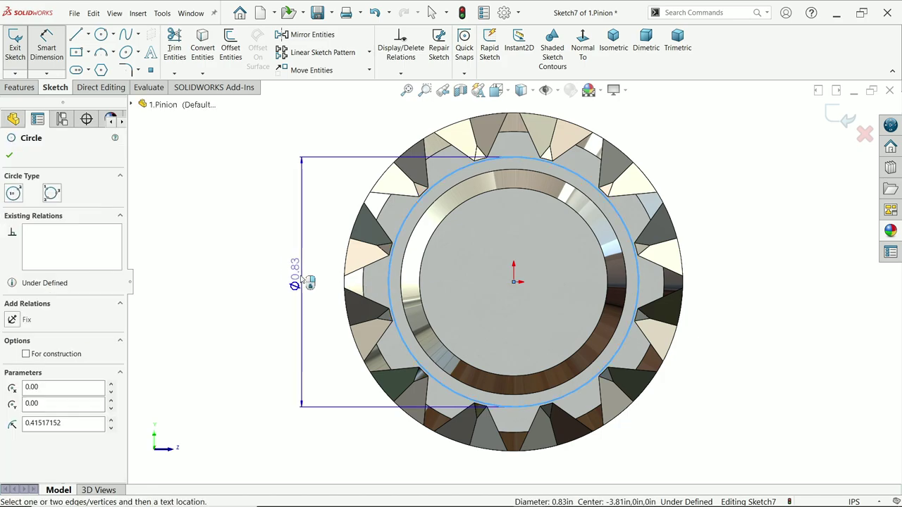
click(293, 281)
text(1)
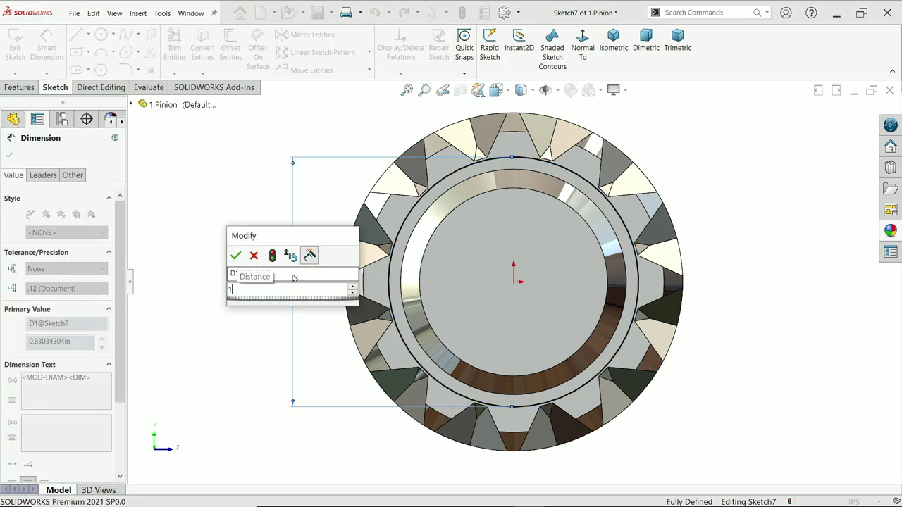
key(Return)
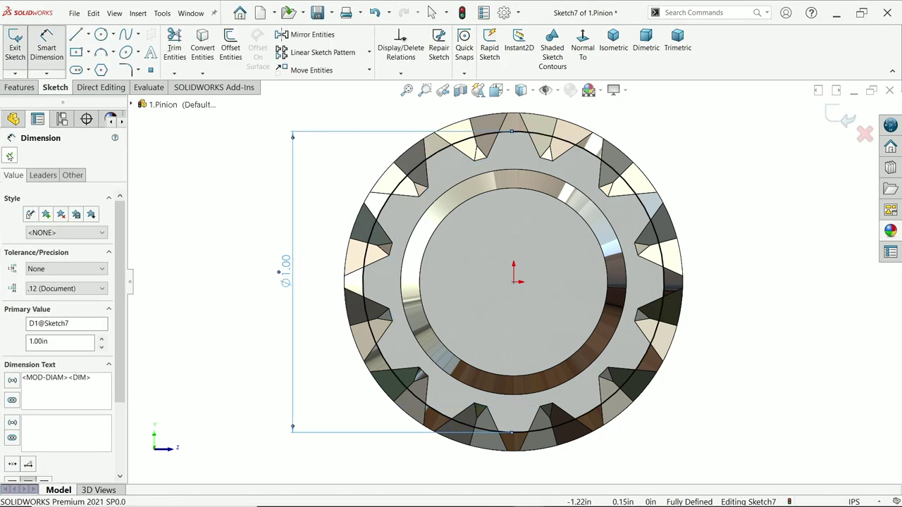
click(9, 155)
- Save the pinion part, exit its sketch, and close the part to return to the assembly, rebuilding it
click(609, 61)
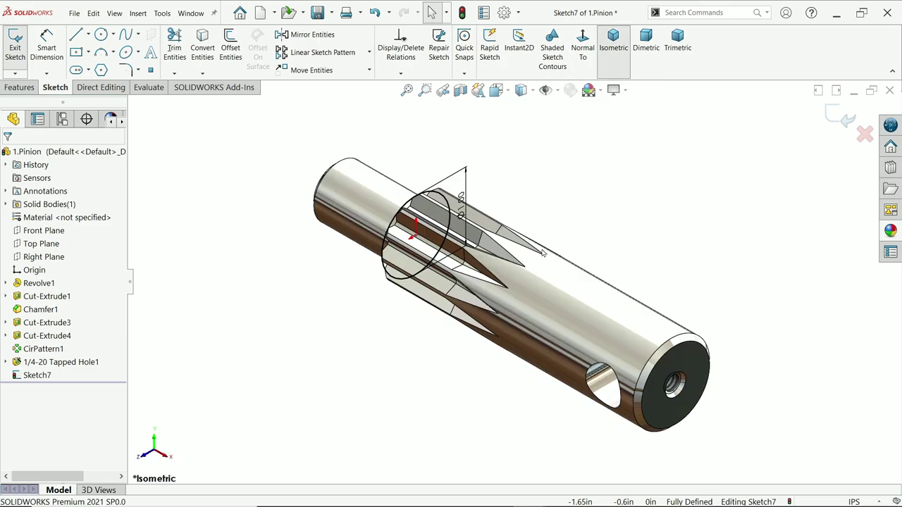
click(318, 14)
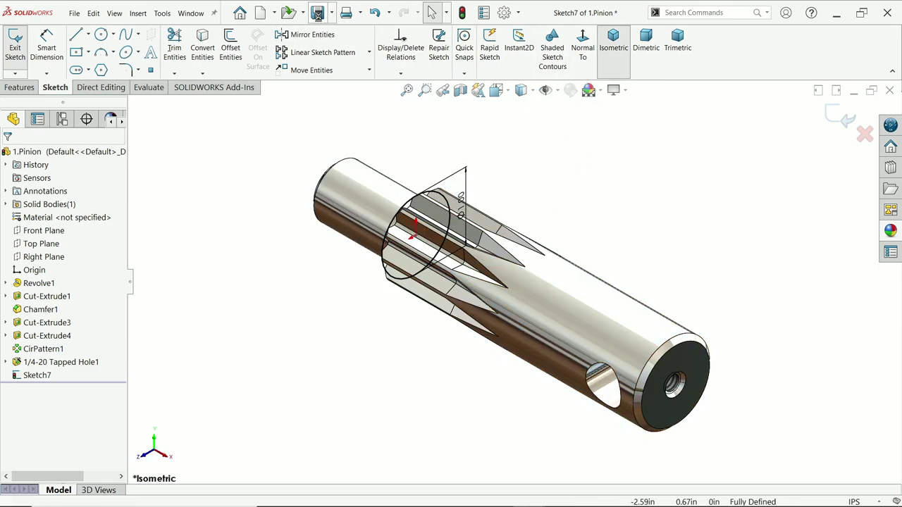
click(840, 117)
click(889, 91)
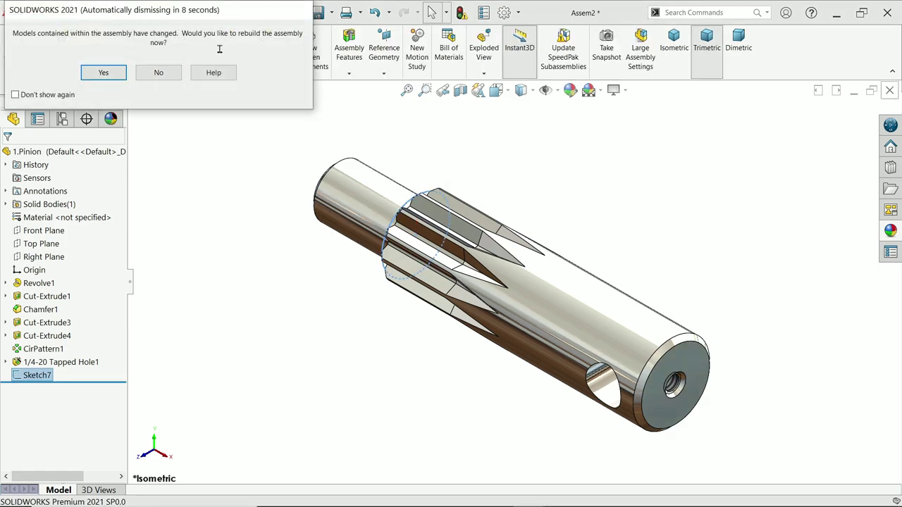
click(103, 75)
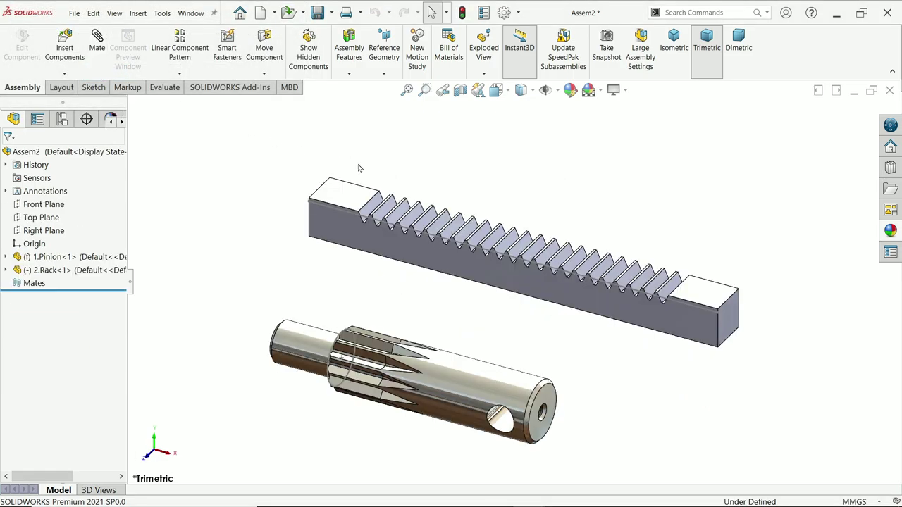
- Open the rack part from the assembly and apply the medium grey standard colour to the whole part
click(505, 272)
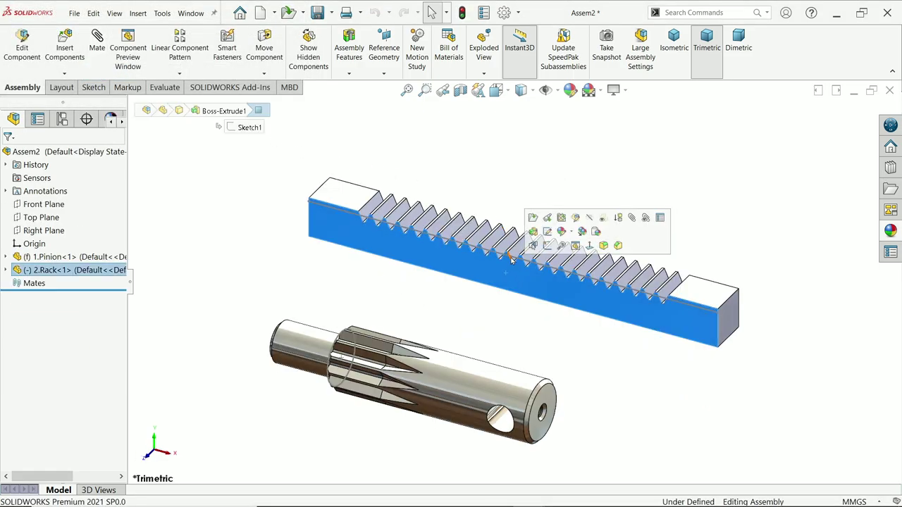
click(533, 221)
scroll(464, 303, down, 2)
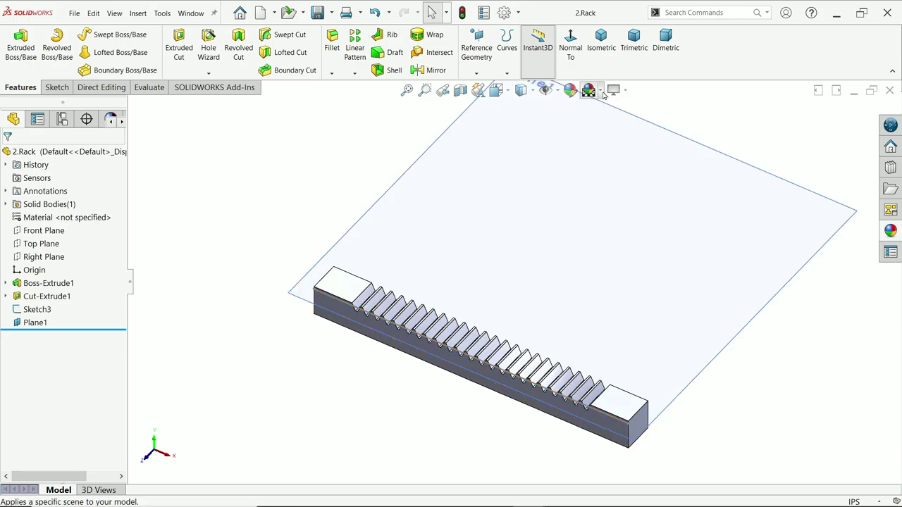
click(571, 91)
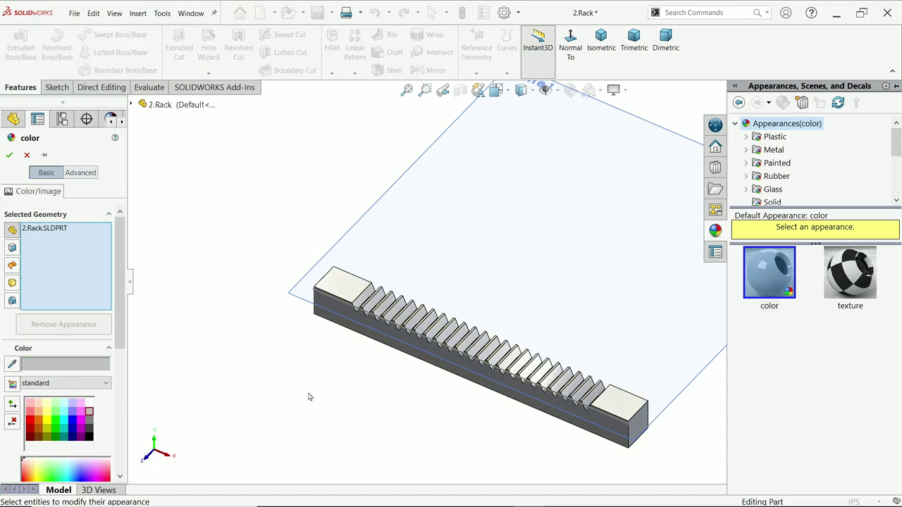
scroll(481, 397, down, 3)
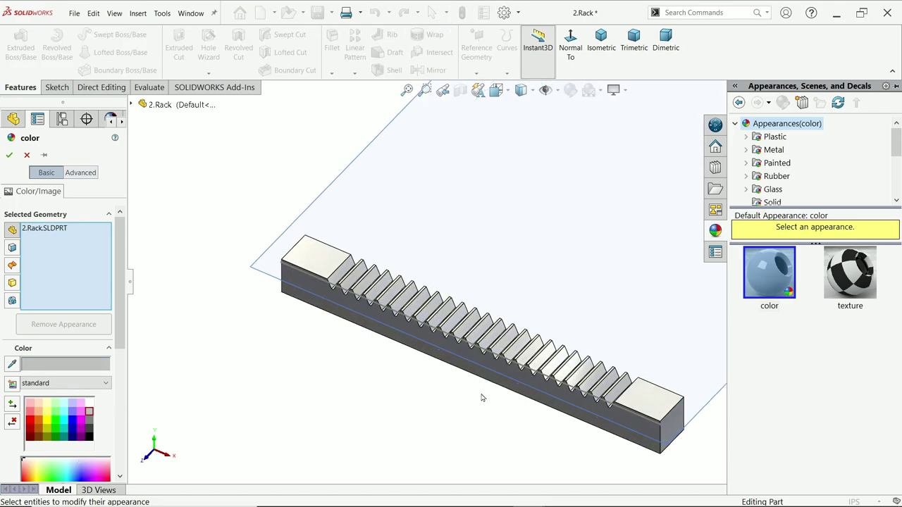
click(89, 422)
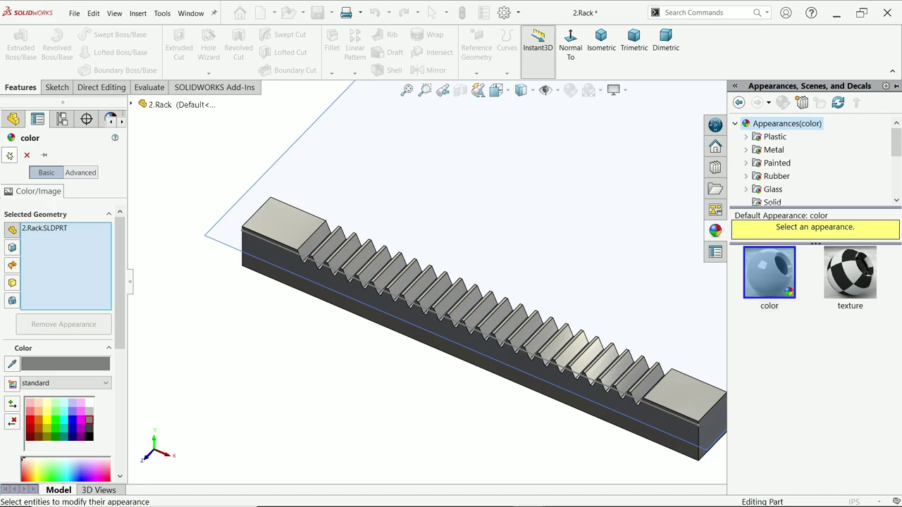
click(10, 155)
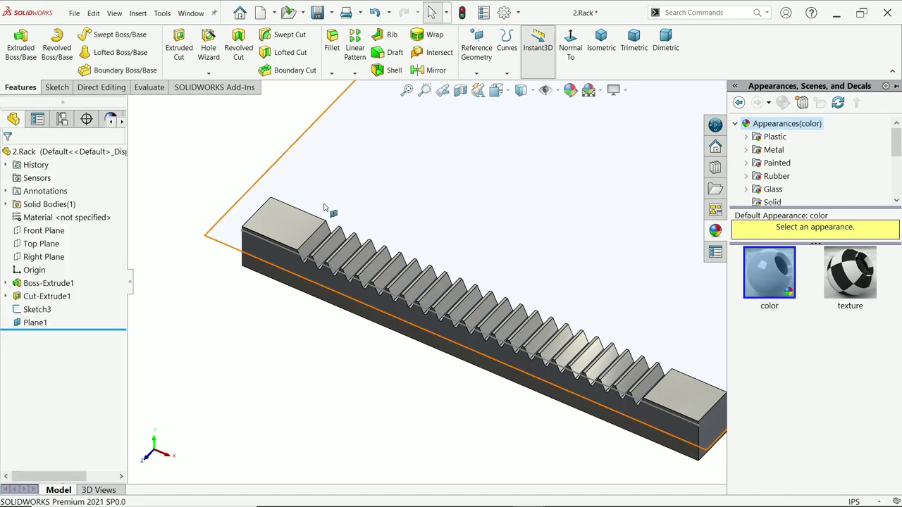
- Save the rack part and close it to return to the assembly
click(316, 13)
click(889, 91)
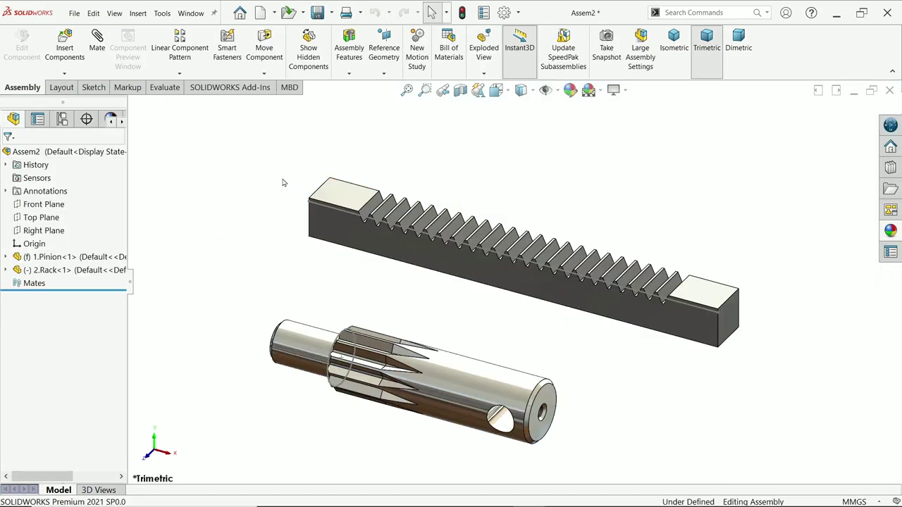
scroll(604, 334, down, 2)
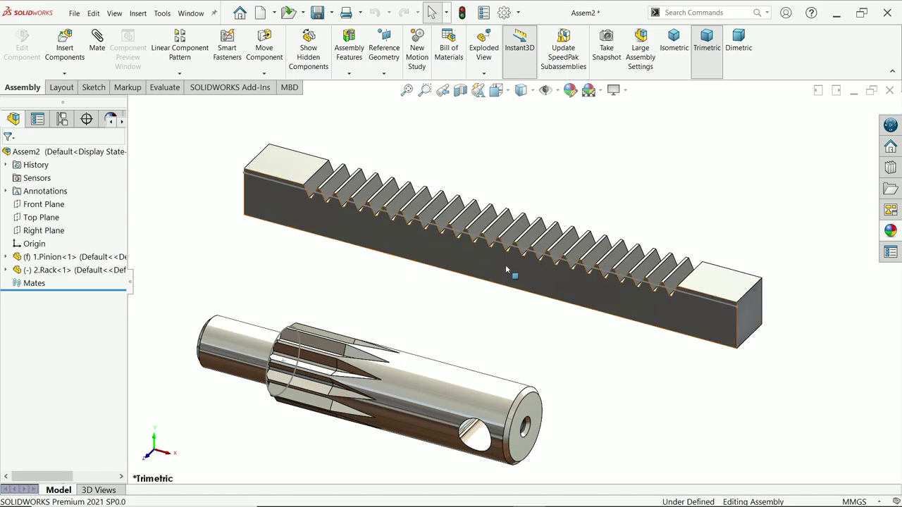
- Float the fixed pinion component so it can move freely in the assembly
click(437, 384)
right_click(434, 386)
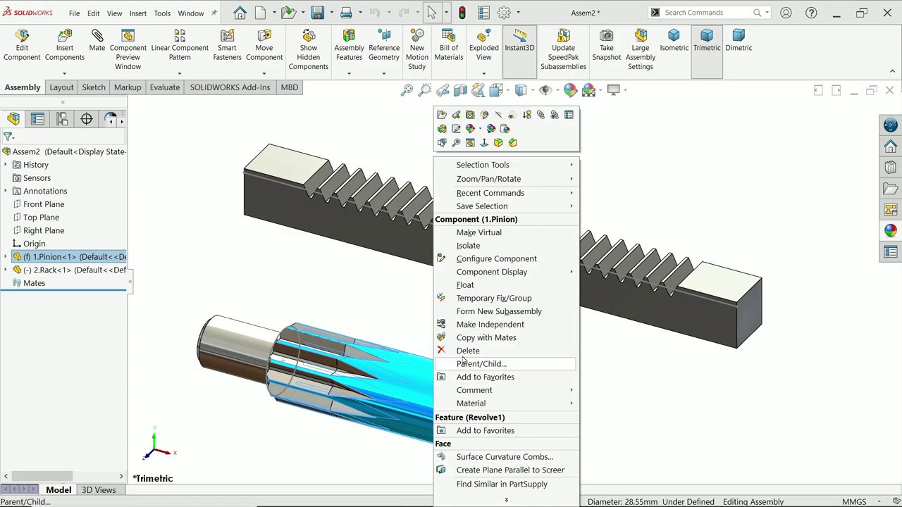
click(468, 286)
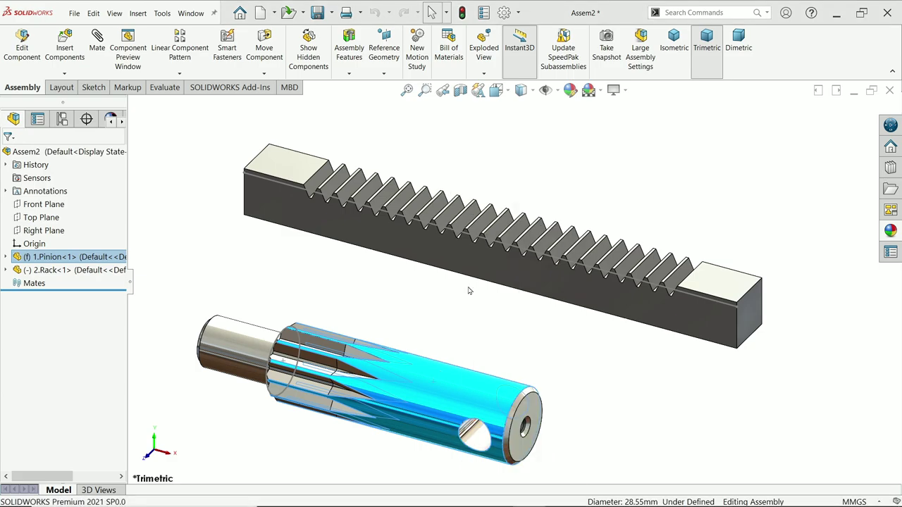
click(500, 265)
right_click(501, 267)
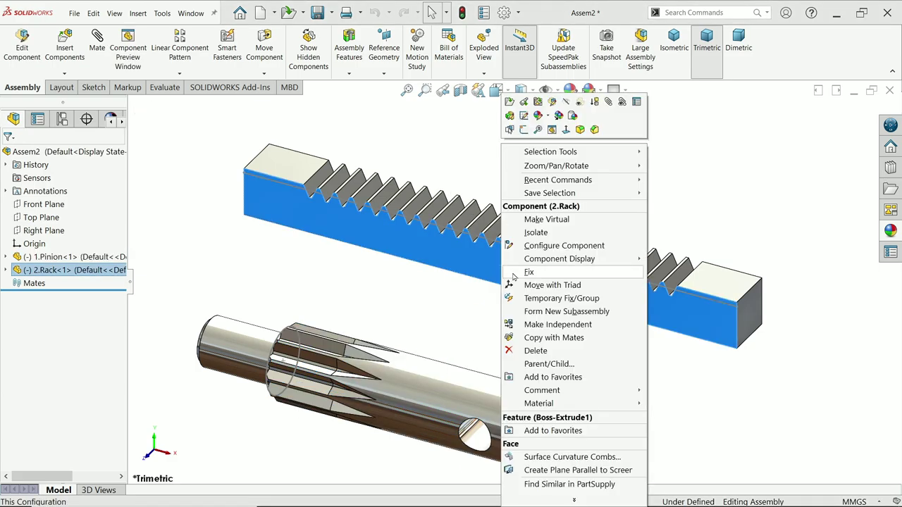
click(428, 303)
- Move the pinion from in front of the rack to a spot just above and behind the rack's teeth
click(446, 393)
drag(446, 393, 662, 189)
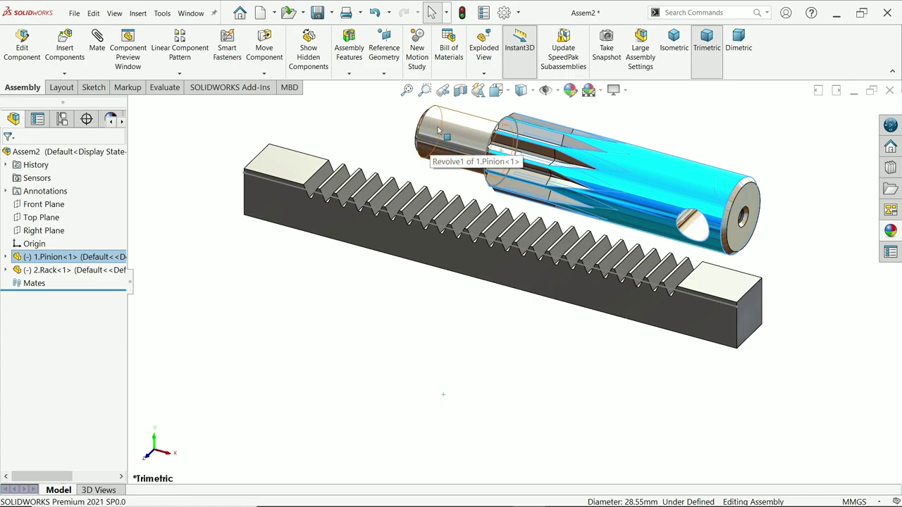
- Rotate the pinion freely so its narrow shaft end faces forward and its axis runs across the rack
click(263, 73)
click(289, 97)
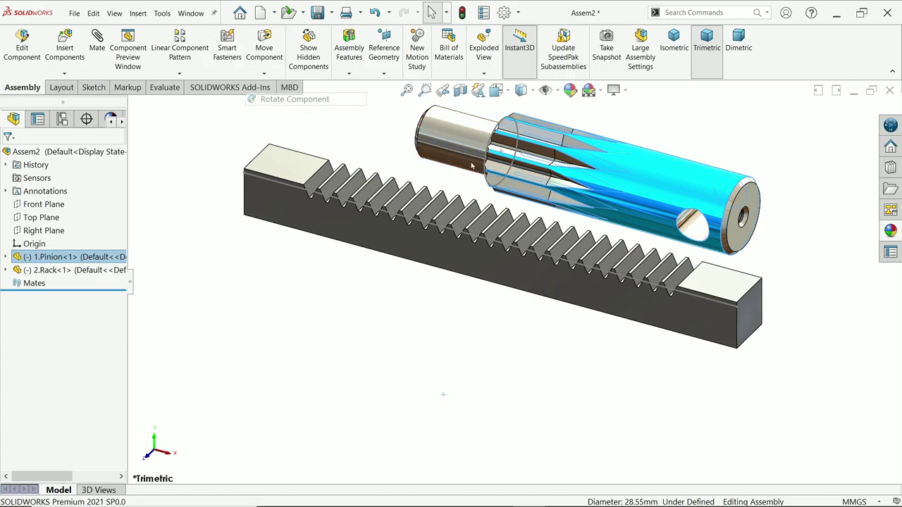
drag(620, 183, 519, 153)
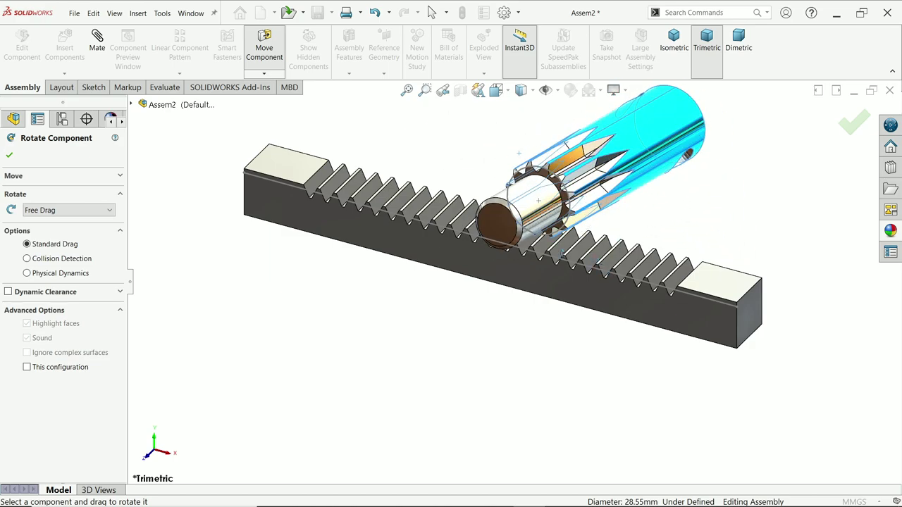
click(9, 157)
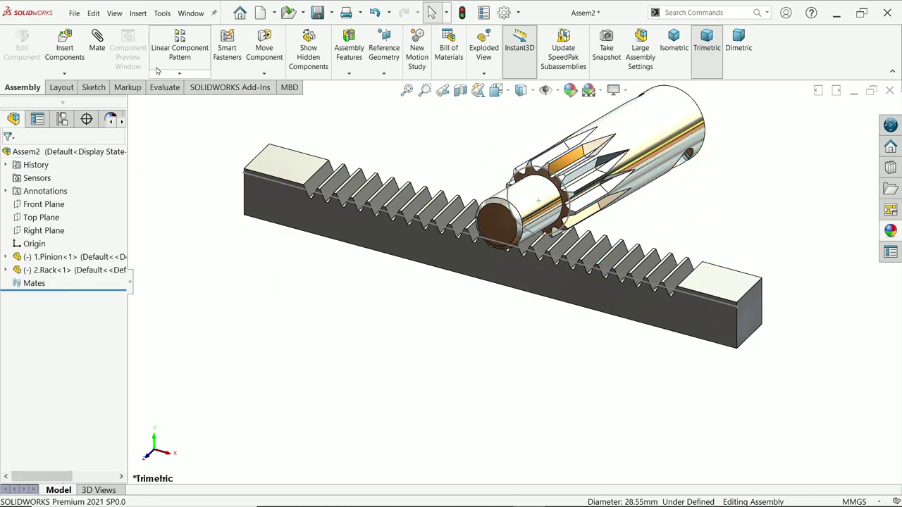
- Mate the end face of the pinion's narrow shaft coincident with the assembly's Front Plane
click(98, 46)
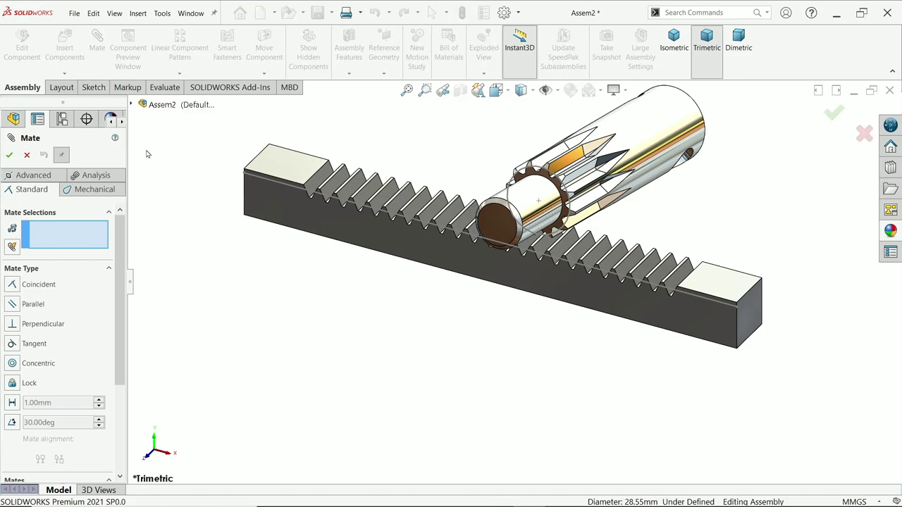
click(131, 105)
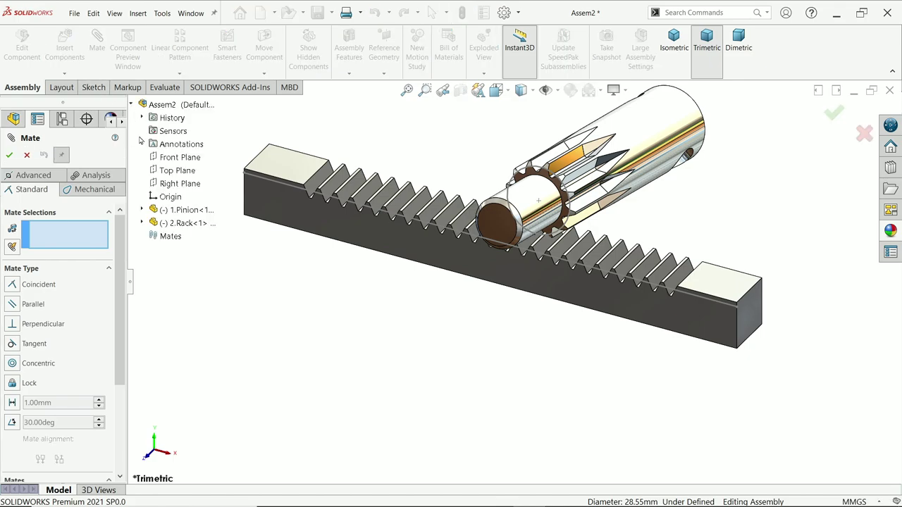
click(179, 158)
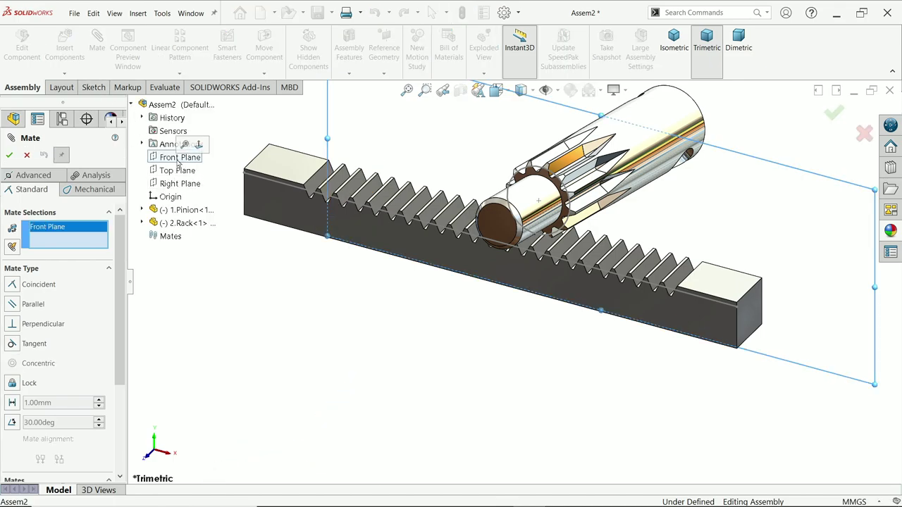
click(505, 231)
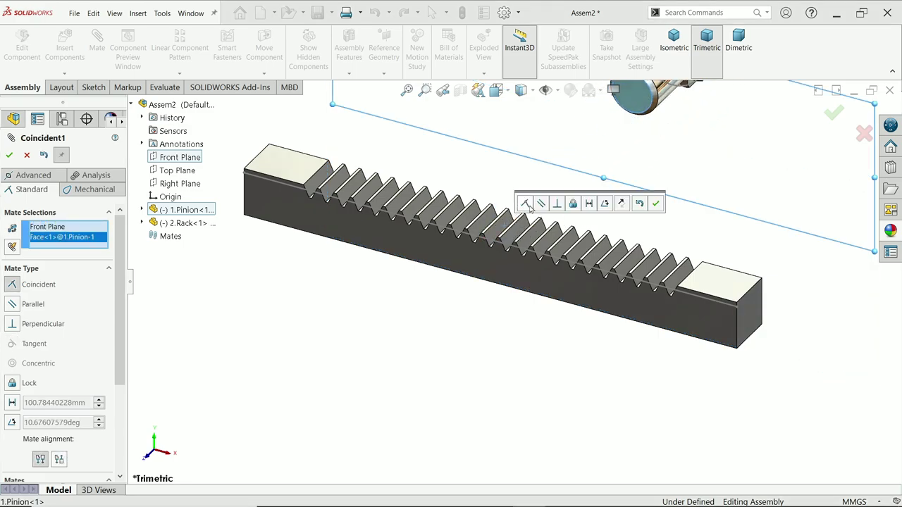
click(654, 203)
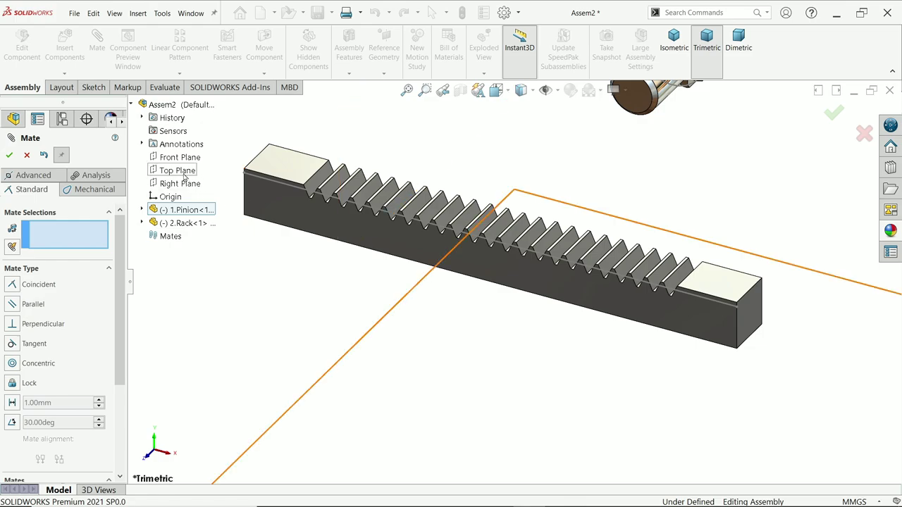
- Turn on the display of origins in the assembly and leave the Mate command
click(555, 90)
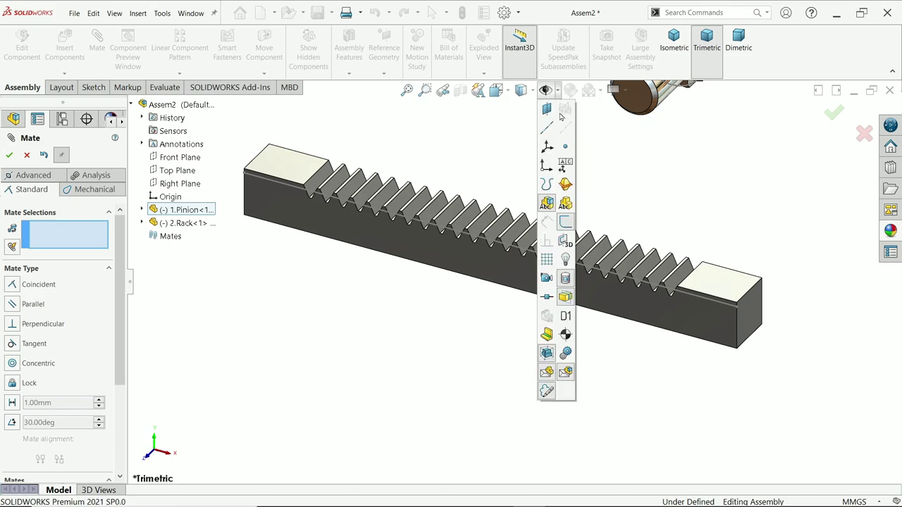
click(546, 169)
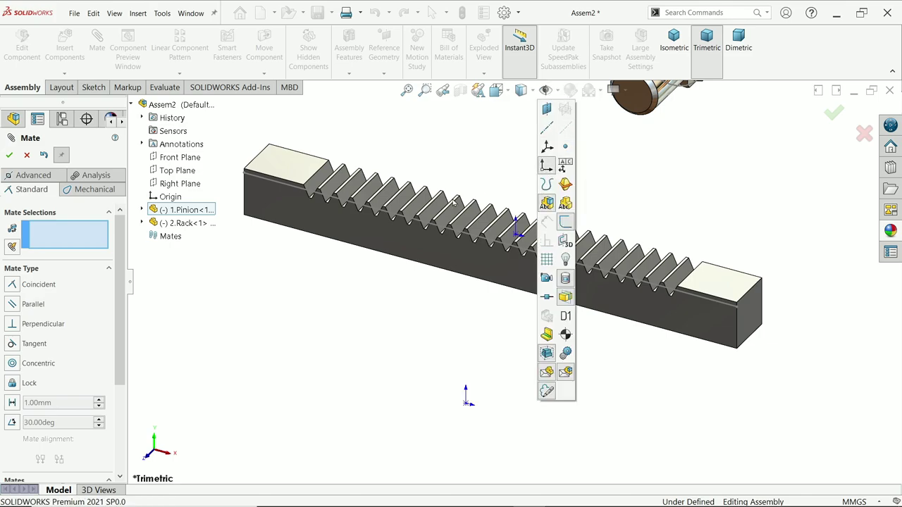
click(220, 305)
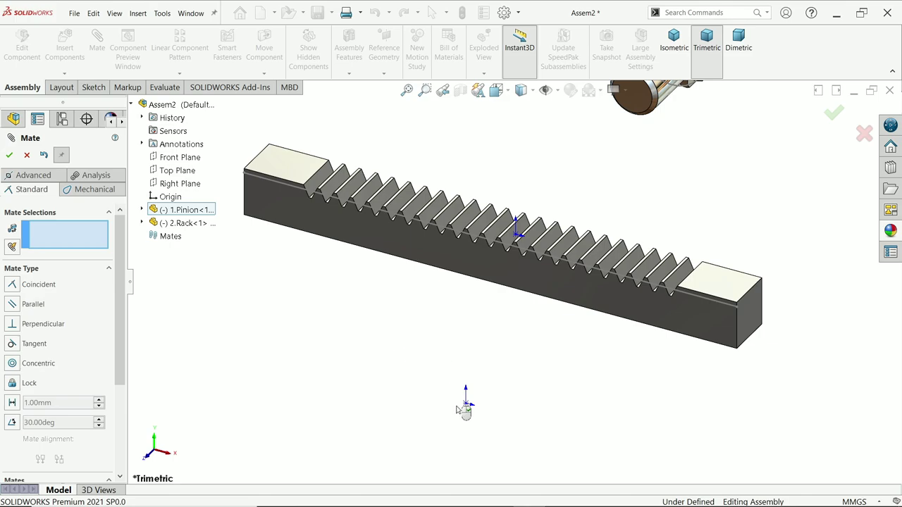
scroll(515, 326, up, 3)
scroll(529, 303, down, 3)
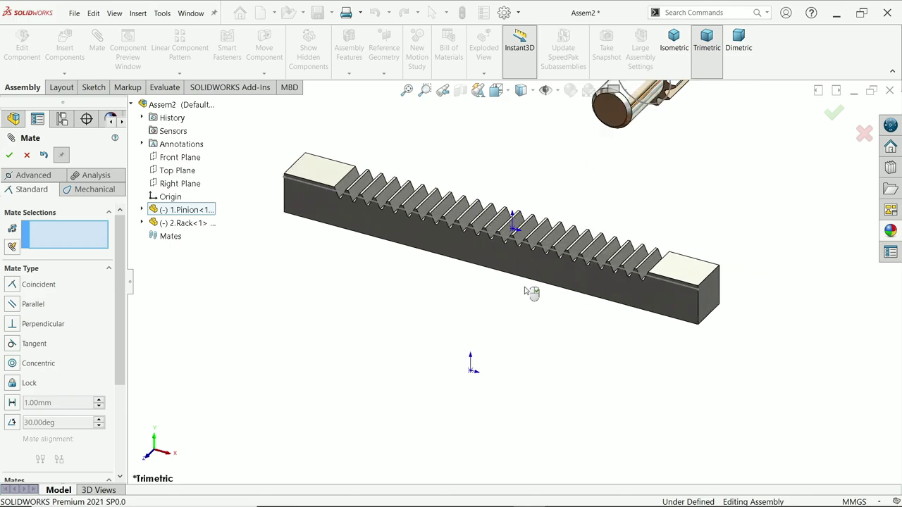
scroll(590, 195, up, 2)
key(Escape)
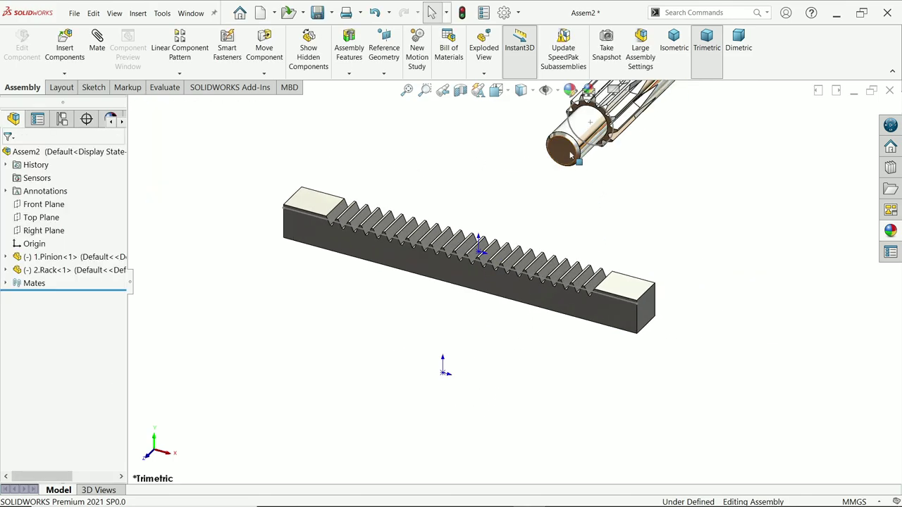
- Move the pinion down below the rack's teeth so its shaft end sits close to the assembly origin
drag(571, 155, 453, 384)
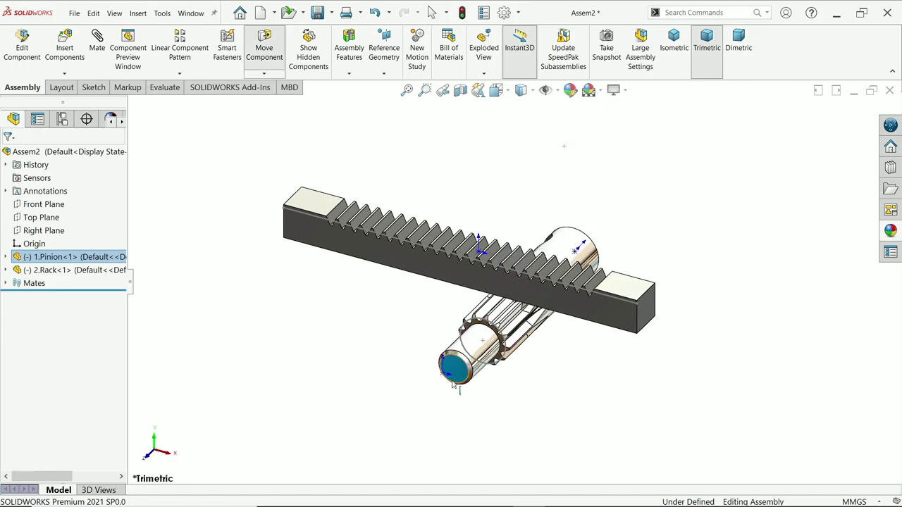
middle_drag(453, 384, 421, 362)
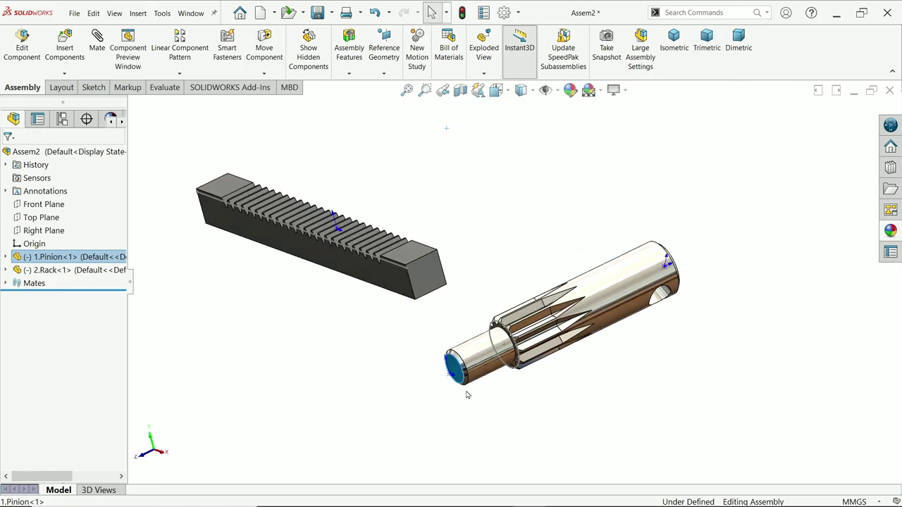
middle_drag(467, 395, 497, 386)
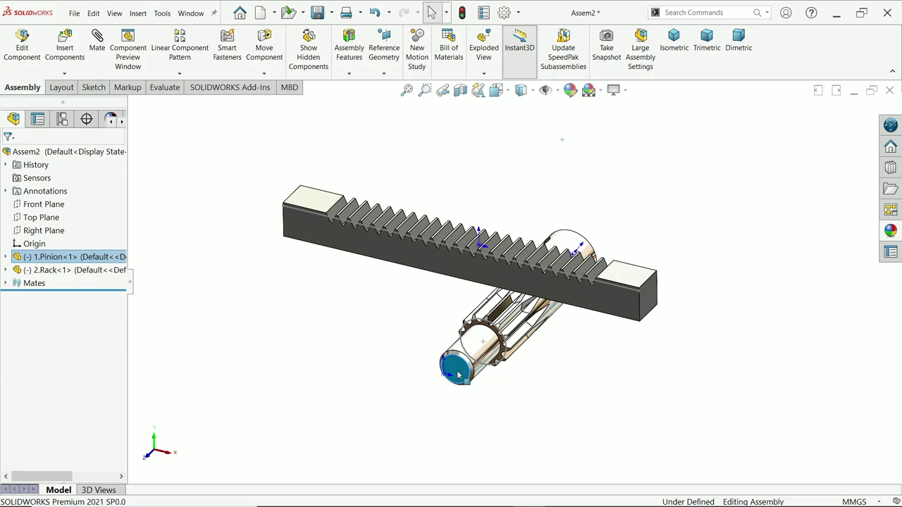
drag(458, 375, 448, 342)
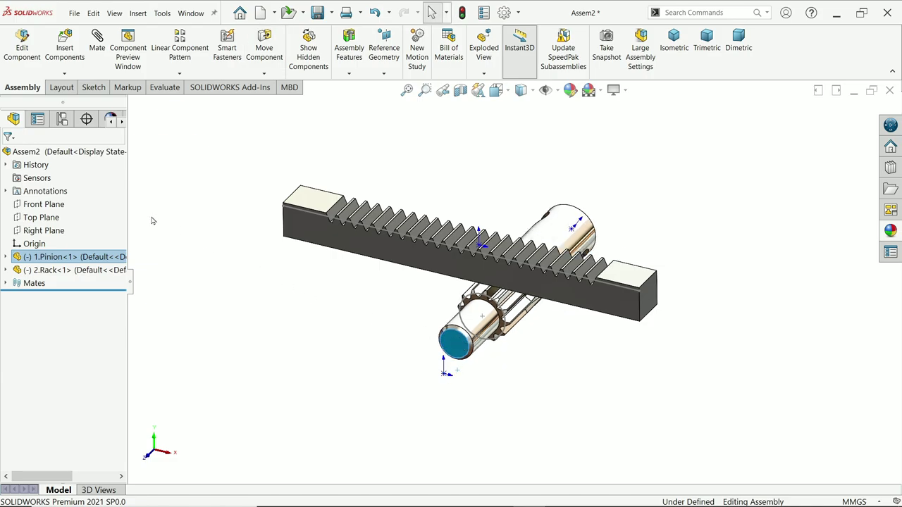
- Turn on the display of temporary axes so the pinion's centre axis can be selected
scroll(505, 364, down, 3)
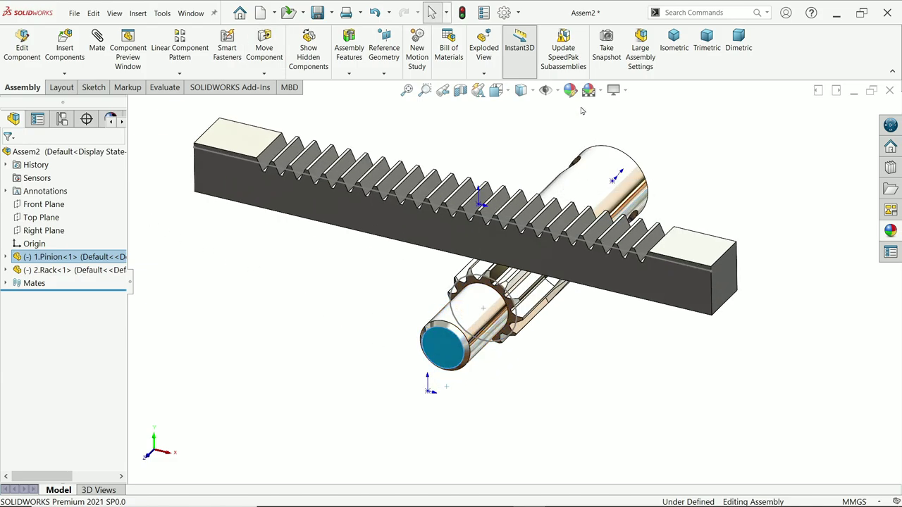
click(556, 91)
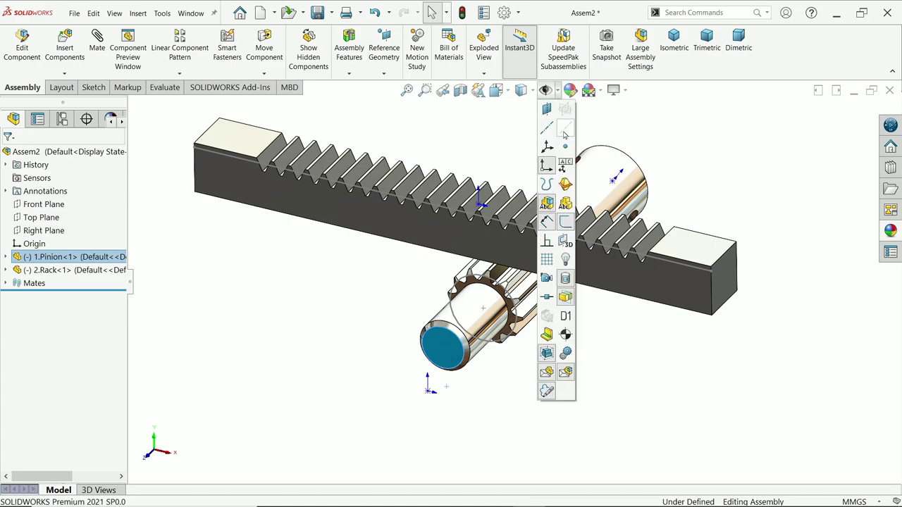
click(566, 132)
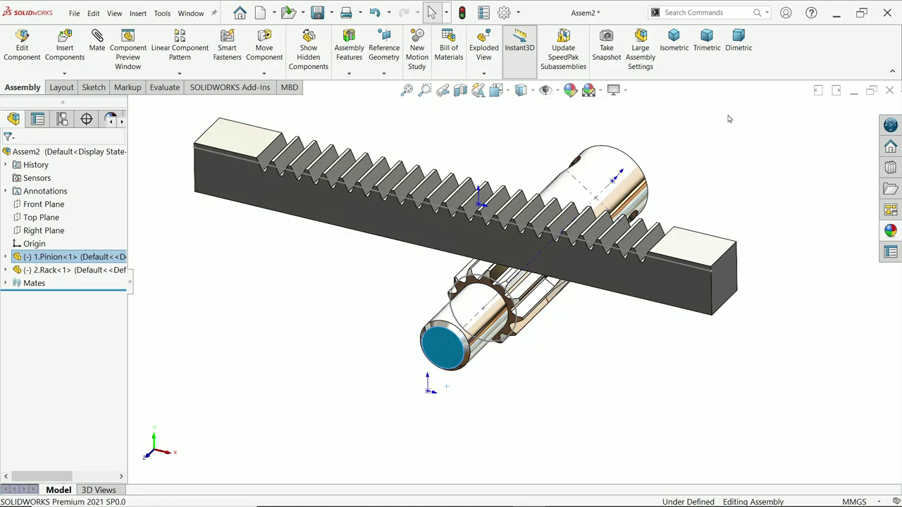
scroll(467, 358, down, 2)
scroll(467, 357, down, 1)
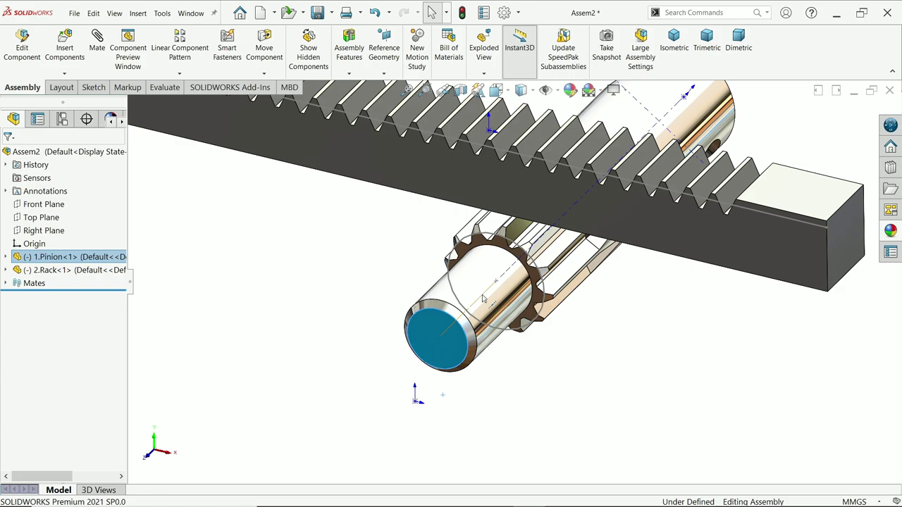
- Mate the pinion's centre axis coincident with the assembly origin, clearing the preselected end face first
click(98, 50)
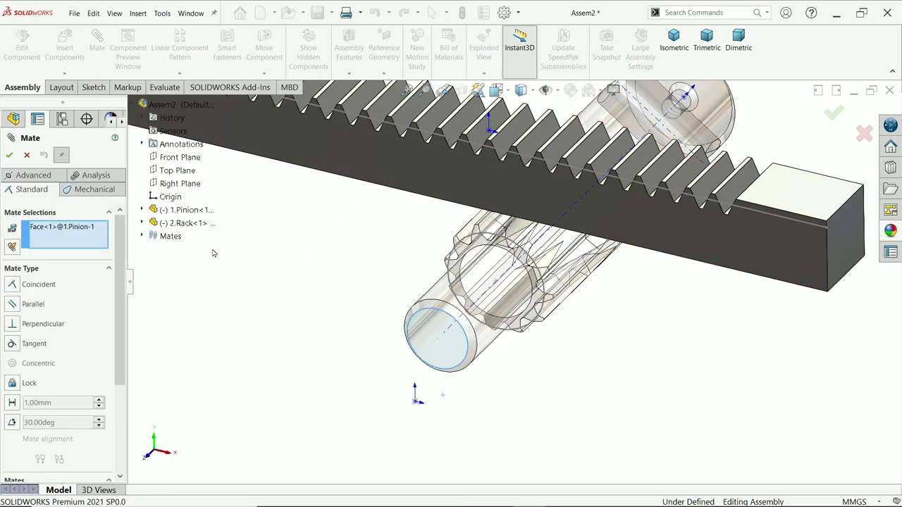
right_click(49, 243)
click(74, 244)
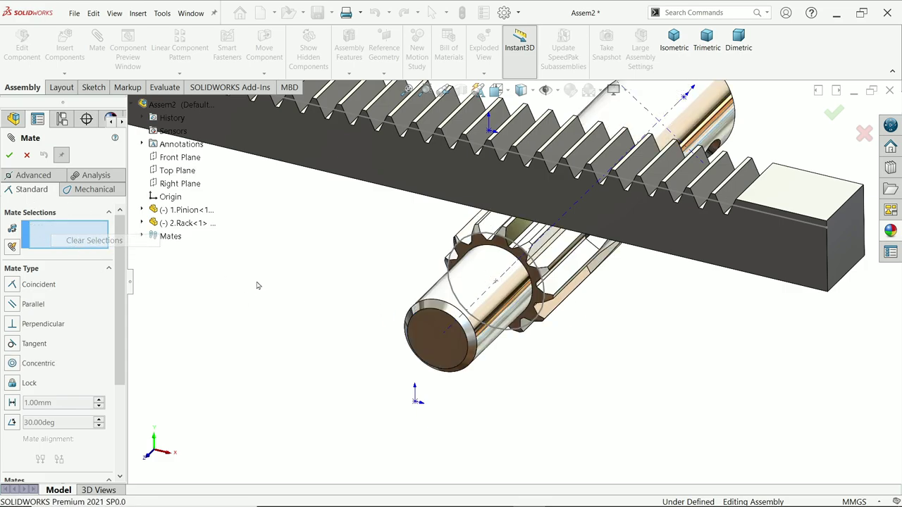
click(471, 310)
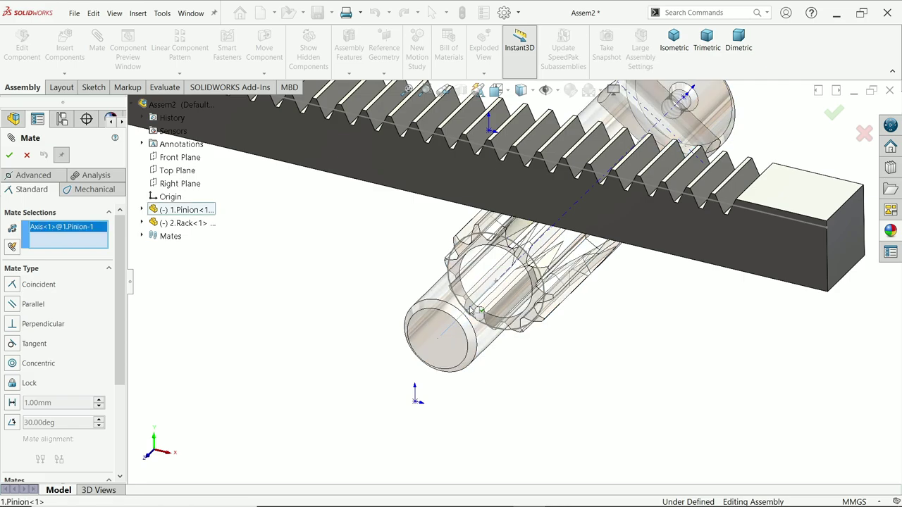
click(415, 403)
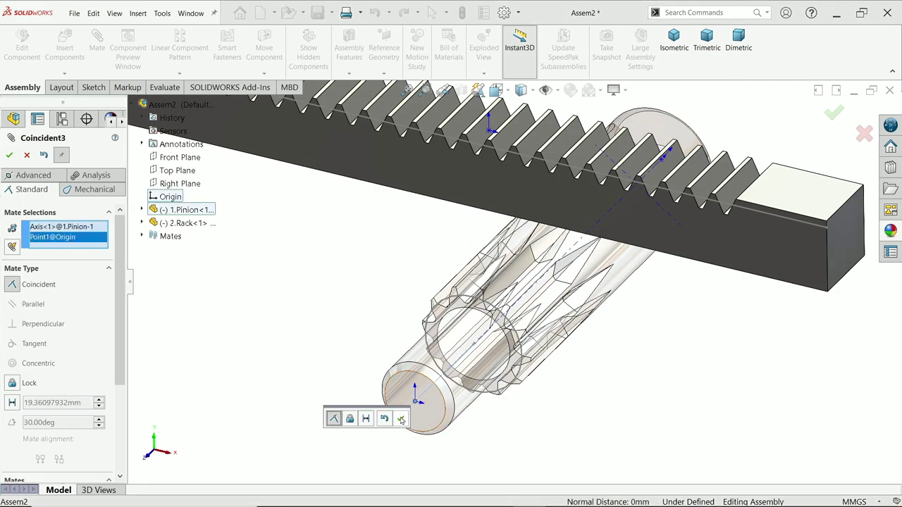
click(401, 419)
click(26, 155)
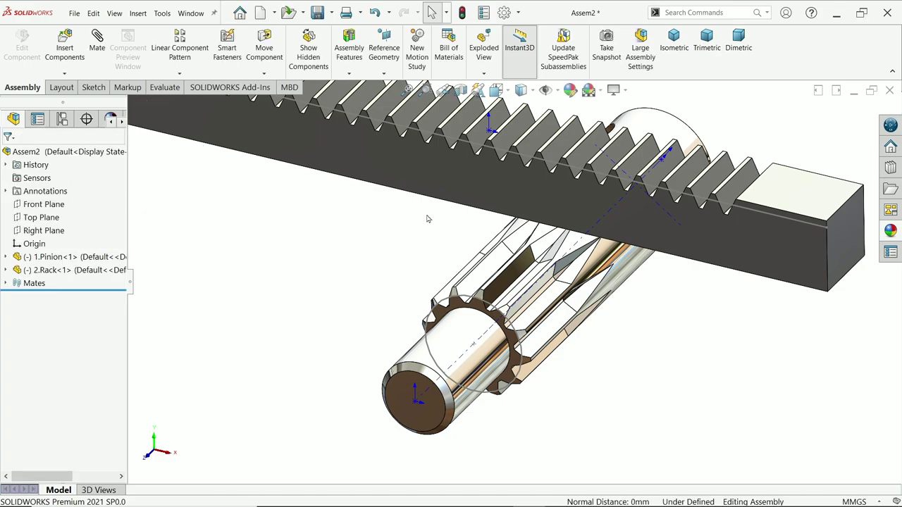
- Hide the temporary axes and spin the pinion about its own axis to check its motion
click(546, 89)
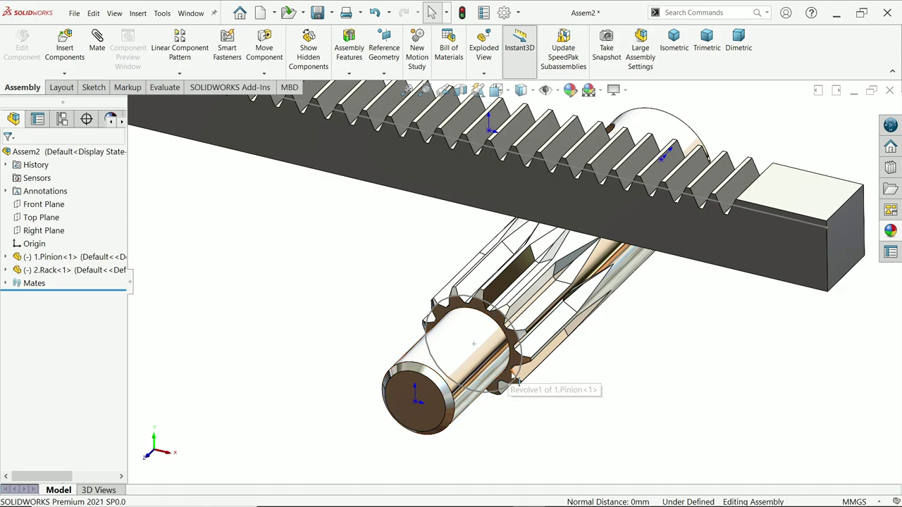
click(513, 380)
drag(526, 400, 423, 313)
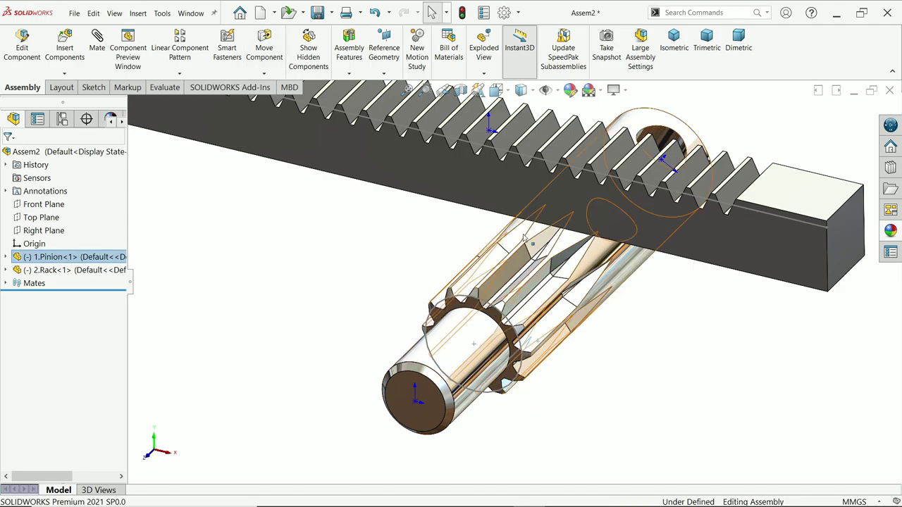
- Turn off the display of origins in the assembly
click(600, 91)
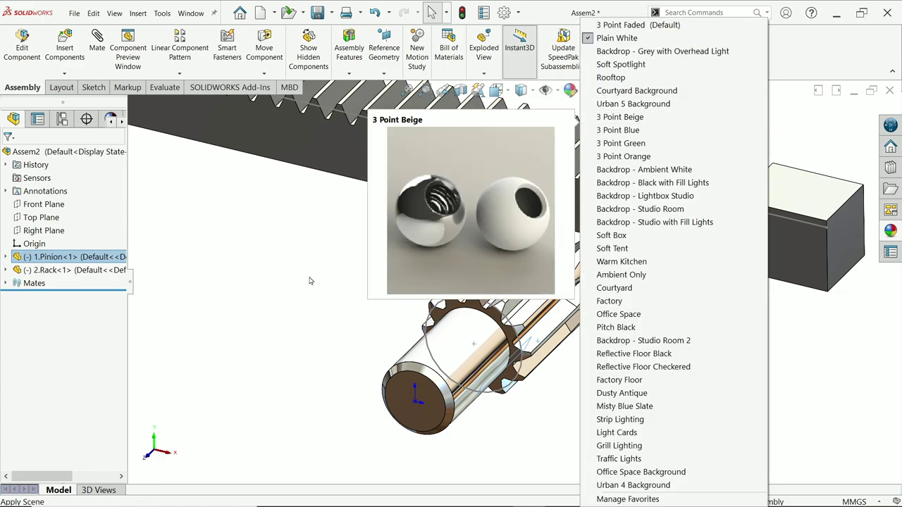
click(559, 104)
click(556, 90)
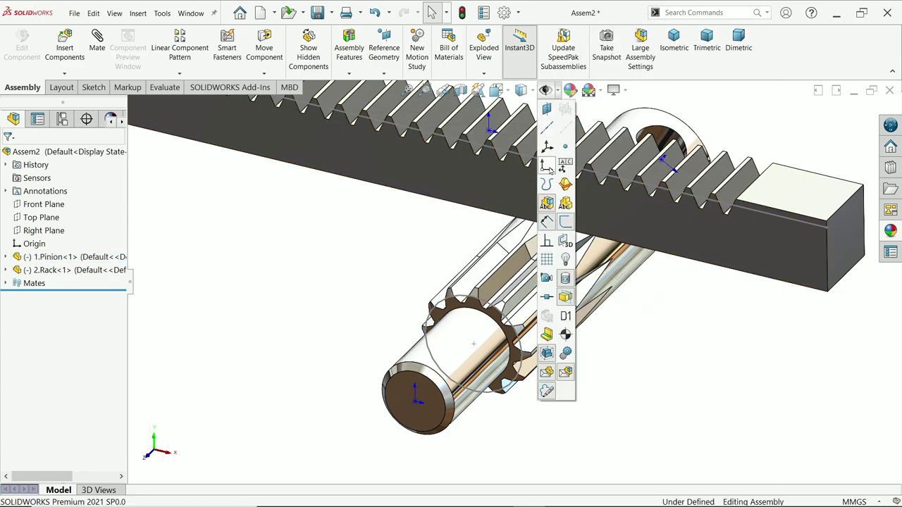
key(ctrl+7)
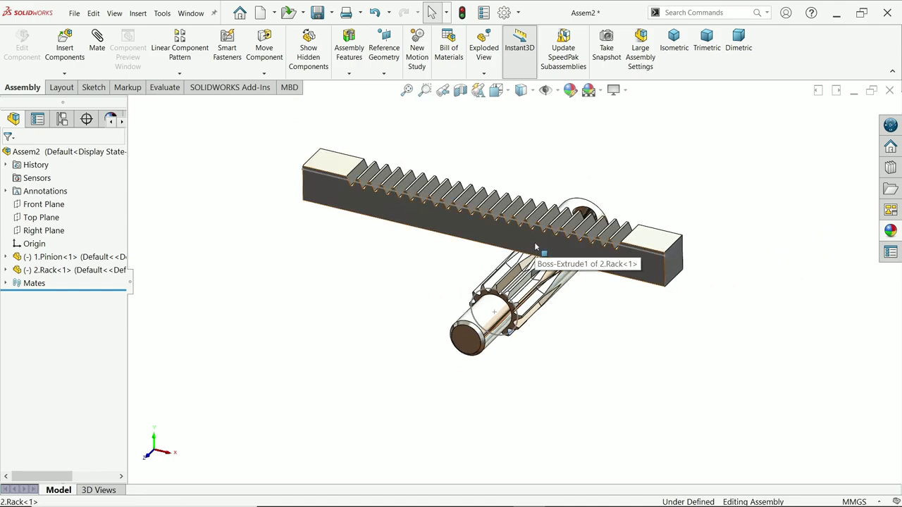
- Move the rack straight down so it lies clear below the pinion
drag(534, 241, 530, 400)
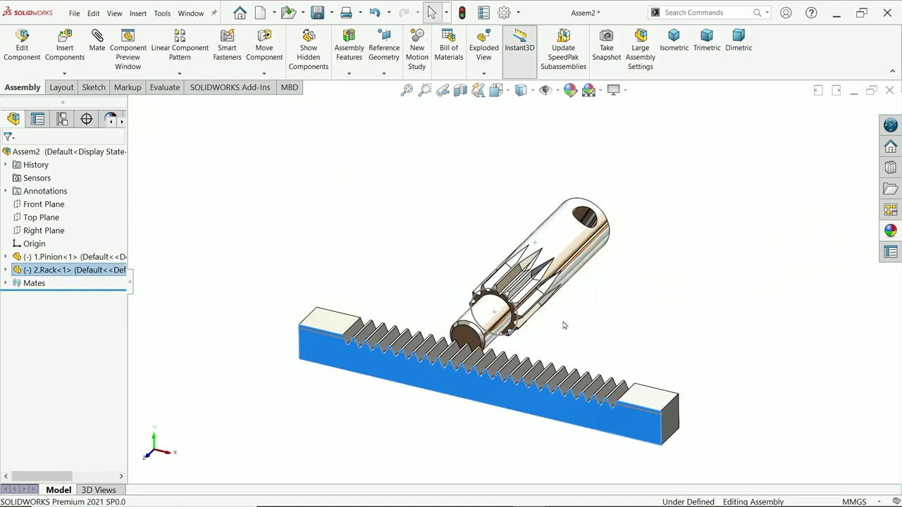
middle_drag(564, 324, 558, 333)
click(136, 120)
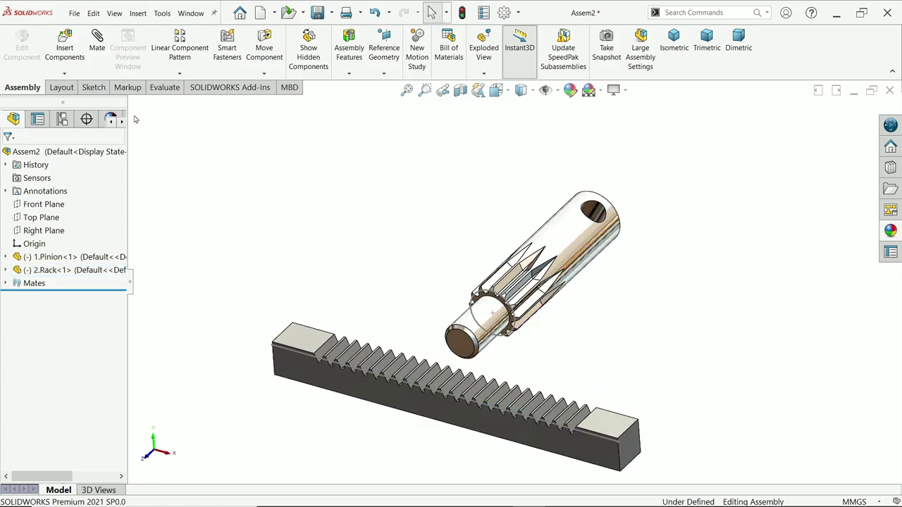
- Mate the end face of the pinion's teeth coincident with the long front side face of the rack
click(97, 42)
scroll(420, 401, down, 3)
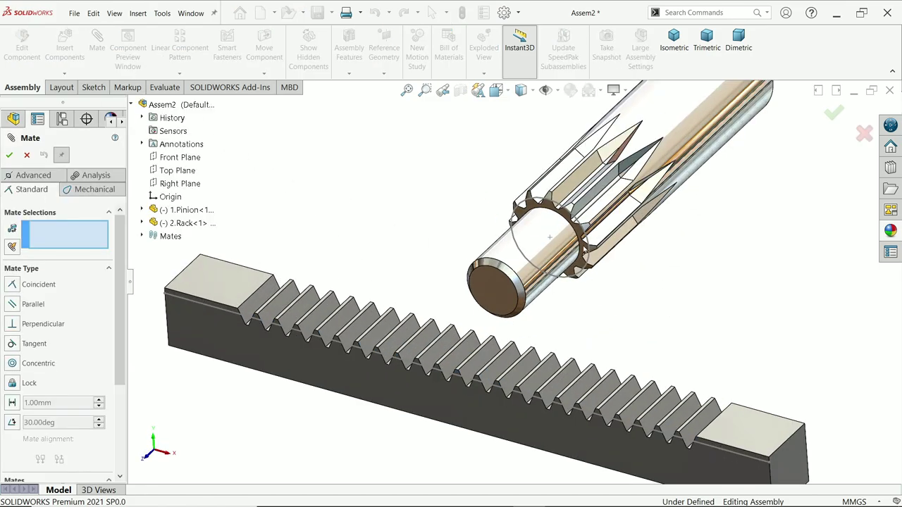
click(549, 238)
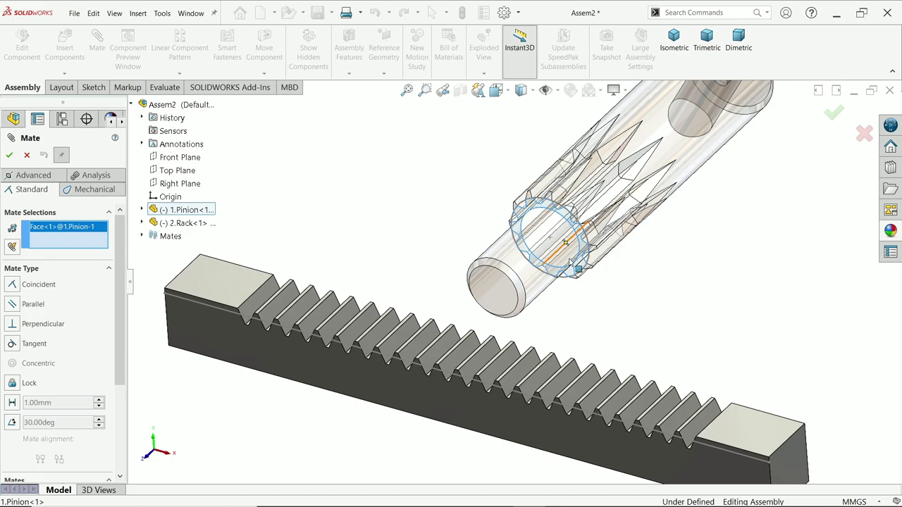
click(445, 406)
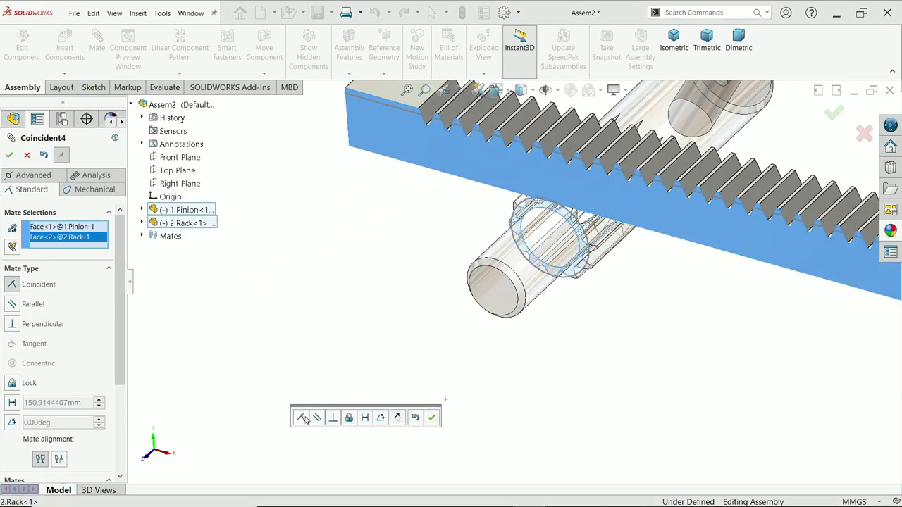
click(431, 419)
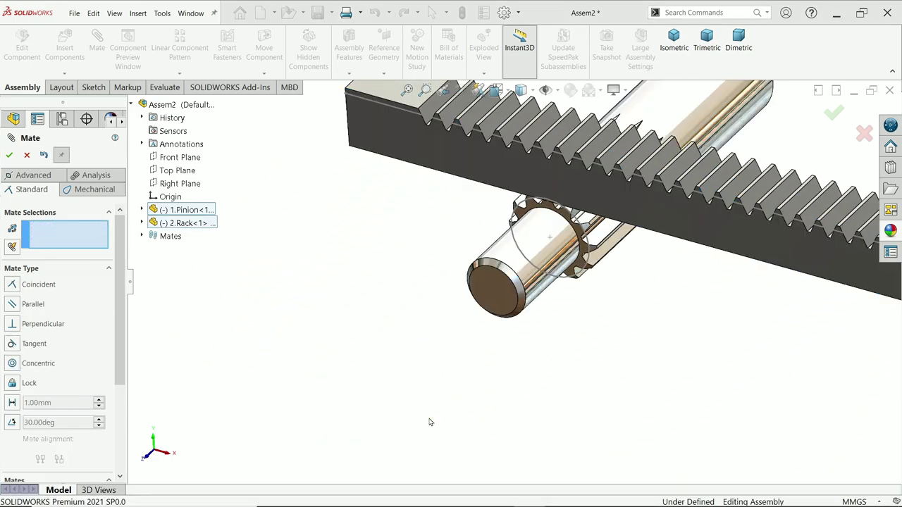
- Move the rack down beneath the pinion's teeth and leave the Mate command
drag(620, 201, 585, 277)
middle_drag(585, 277, 685, 207)
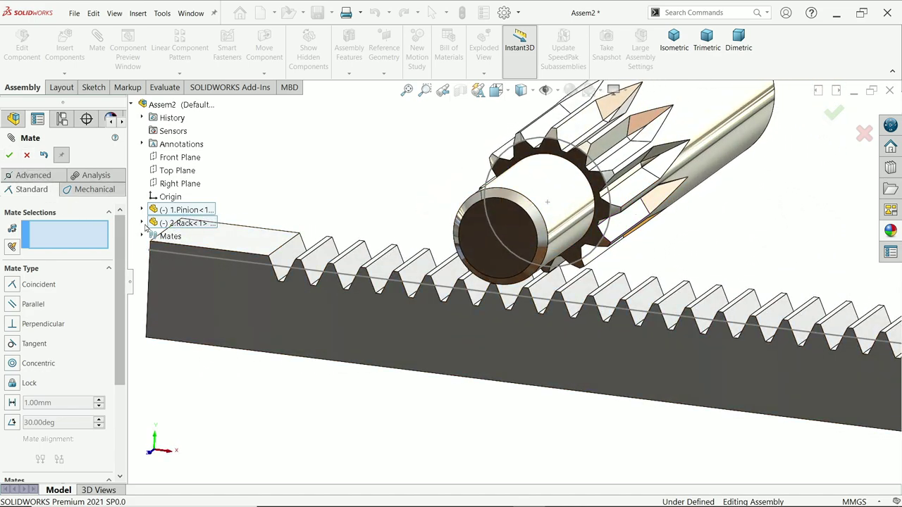
click(26, 155)
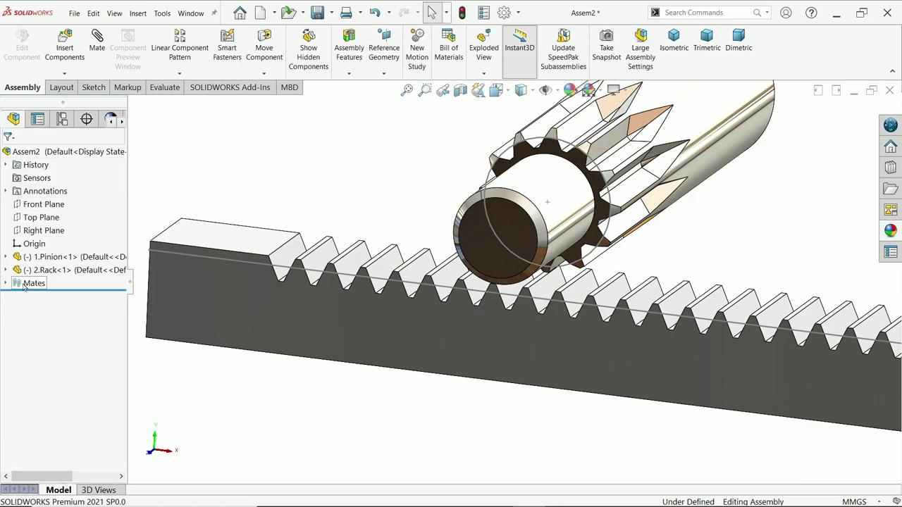
- Mate the rack's Plane1 tangent to the pinion's pitch circle sketch, then close the Mate command
click(6, 270)
scroll(49, 416, down, 1)
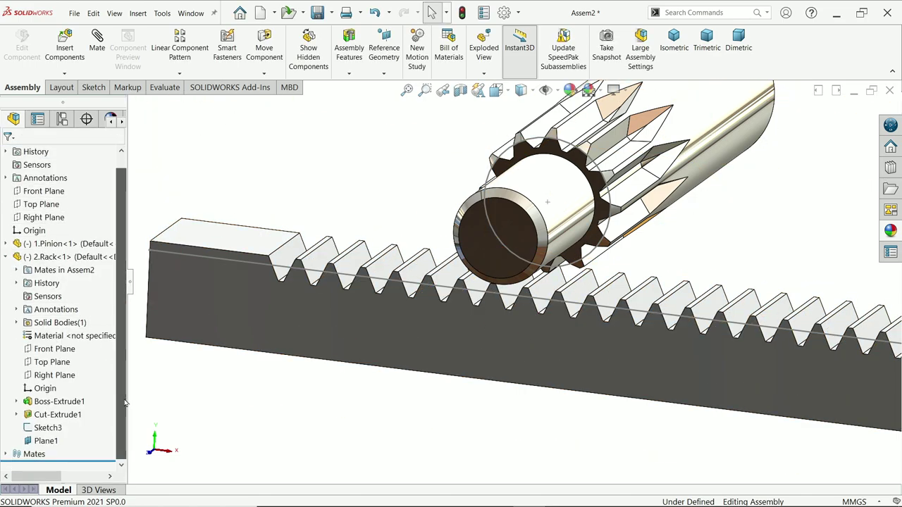
click(41, 441)
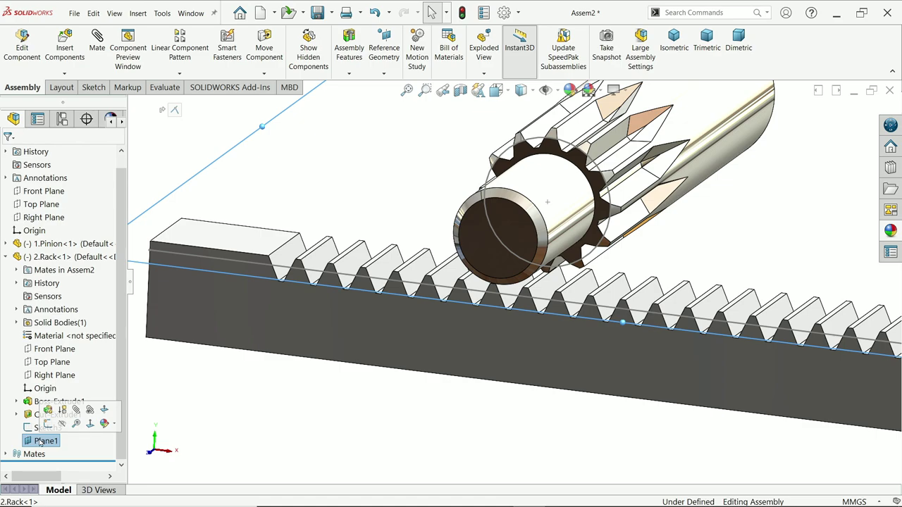
click(97, 39)
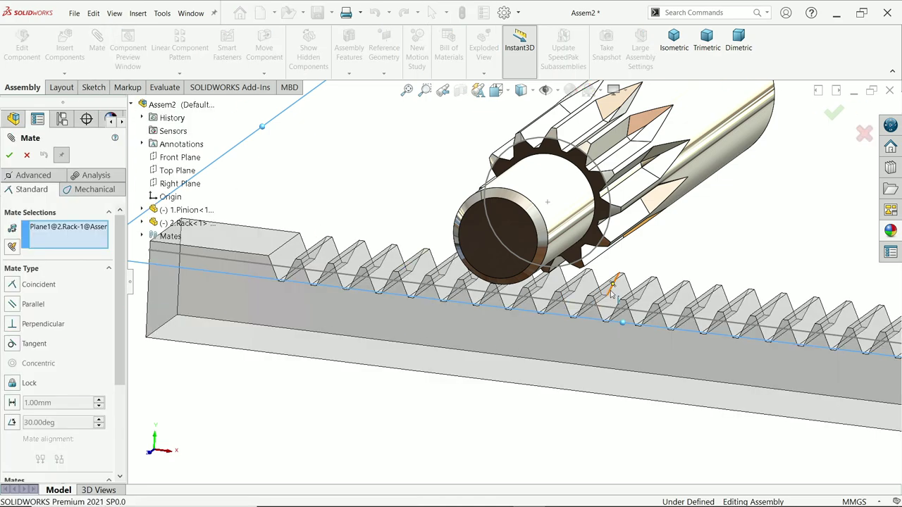
click(594, 258)
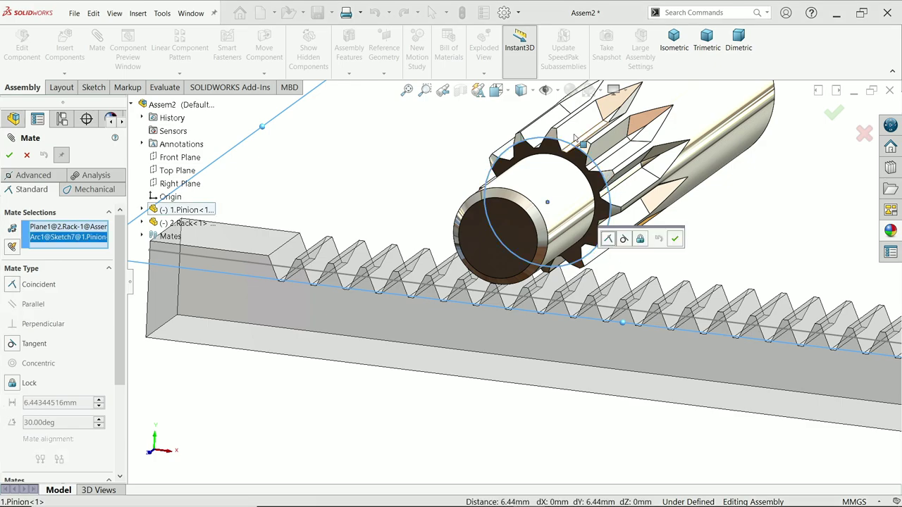
click(624, 239)
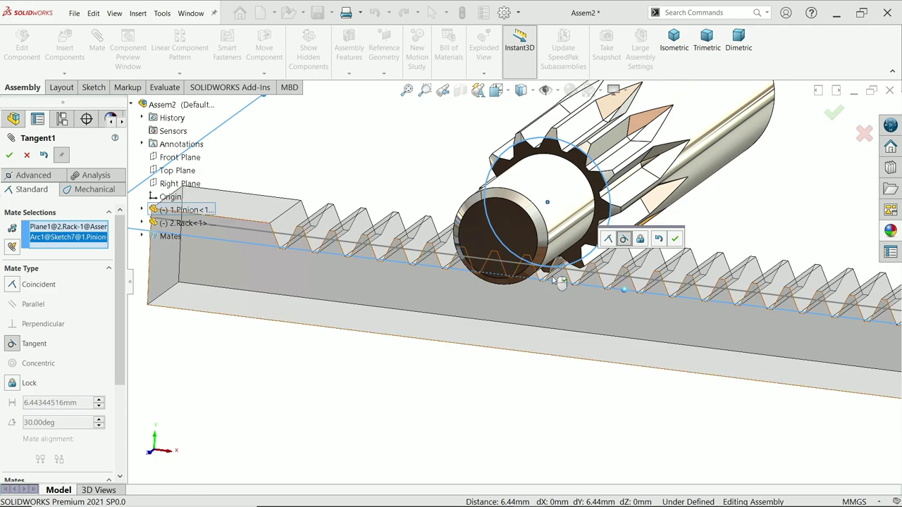
click(675, 238)
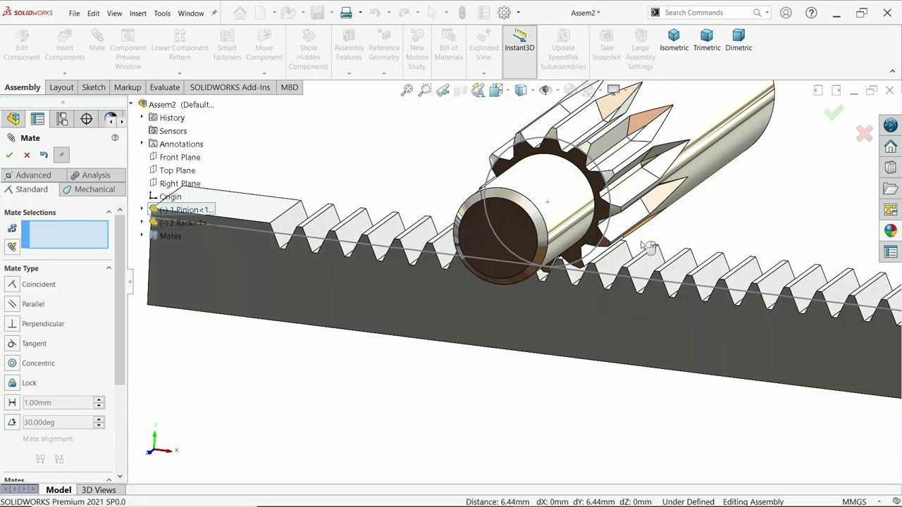
click(26, 156)
- Turn the pinion about its axis to check its motion and inspect its pitch circle against the rack's pitch line
key(f)
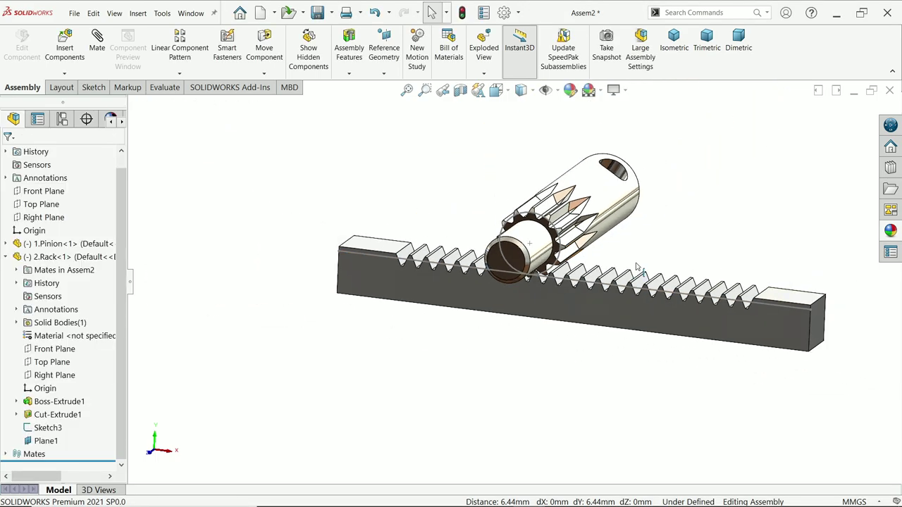
middle_drag(637, 267, 624, 303)
scroll(610, 250, down, 2)
click(610, 204)
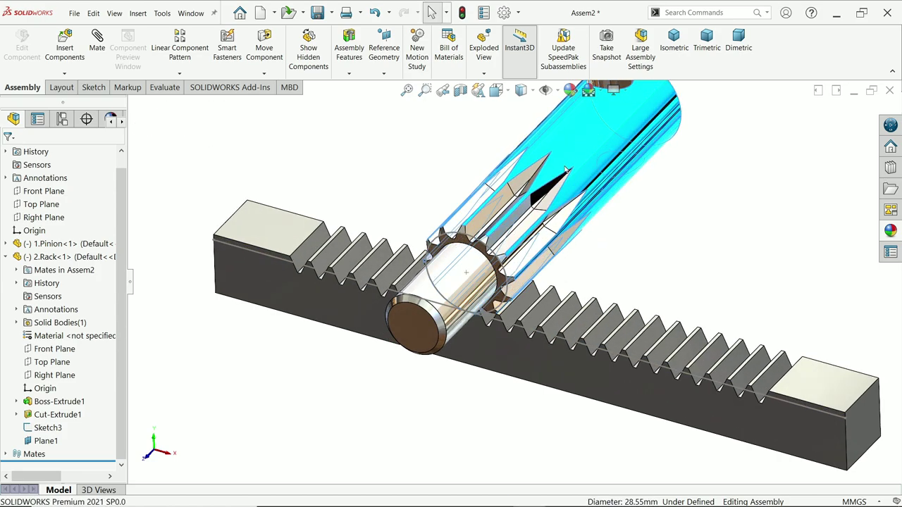
drag(610, 204, 578, 176)
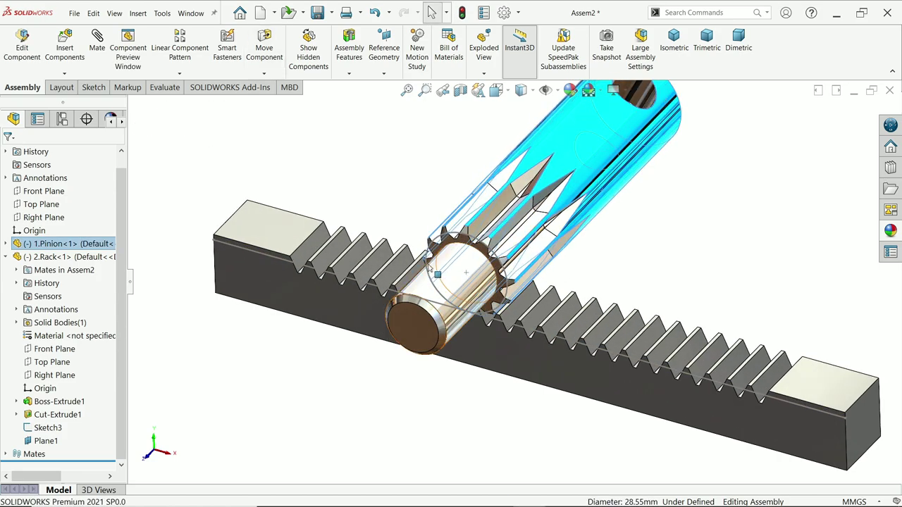
click(359, 288)
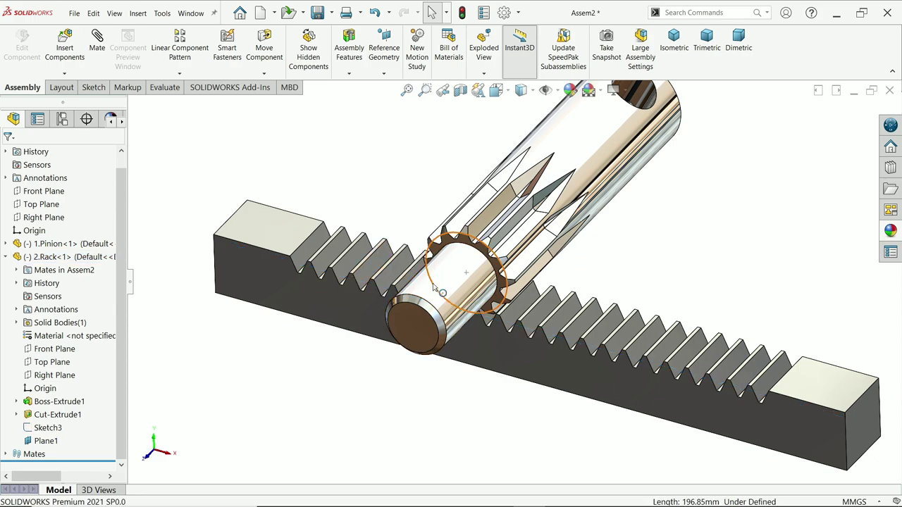
middle_drag(461, 257, 339, 195)
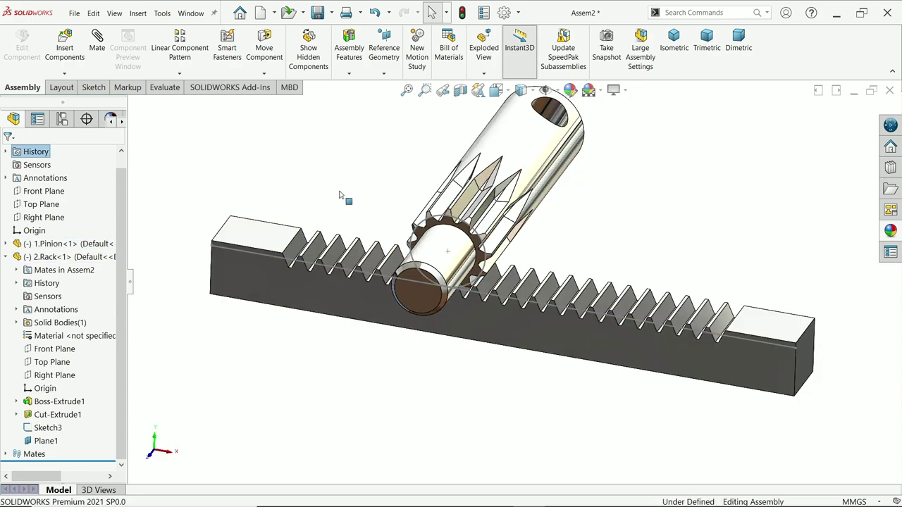
- Mate the flat top face at the rack's end parallel to the assembly's Top Plane
click(100, 74)
click(131, 104)
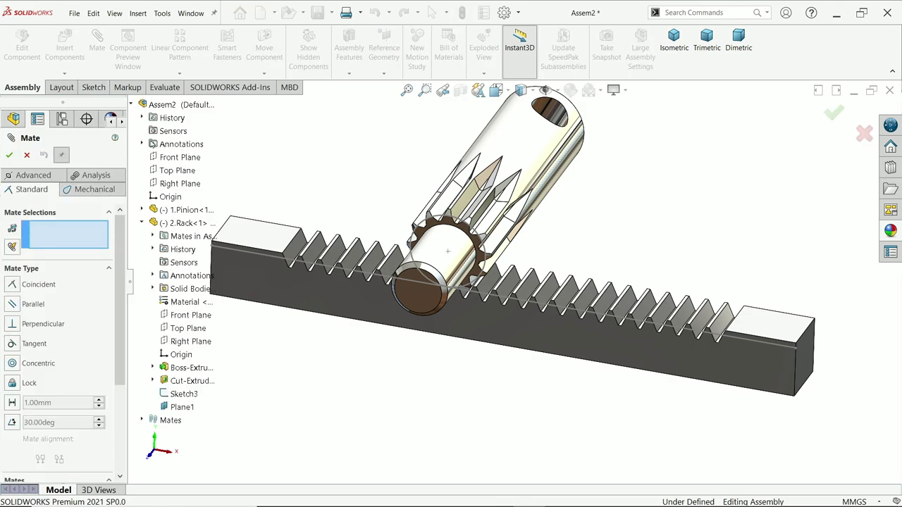
click(176, 170)
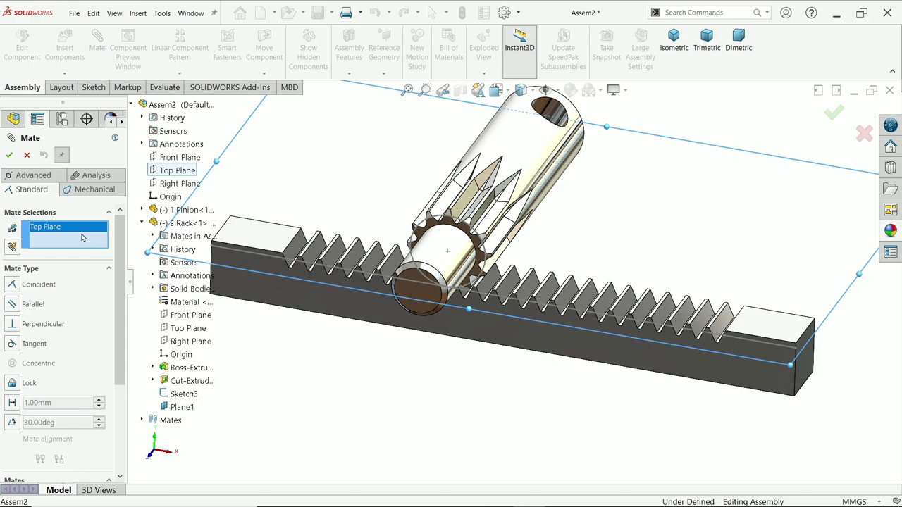
click(262, 238)
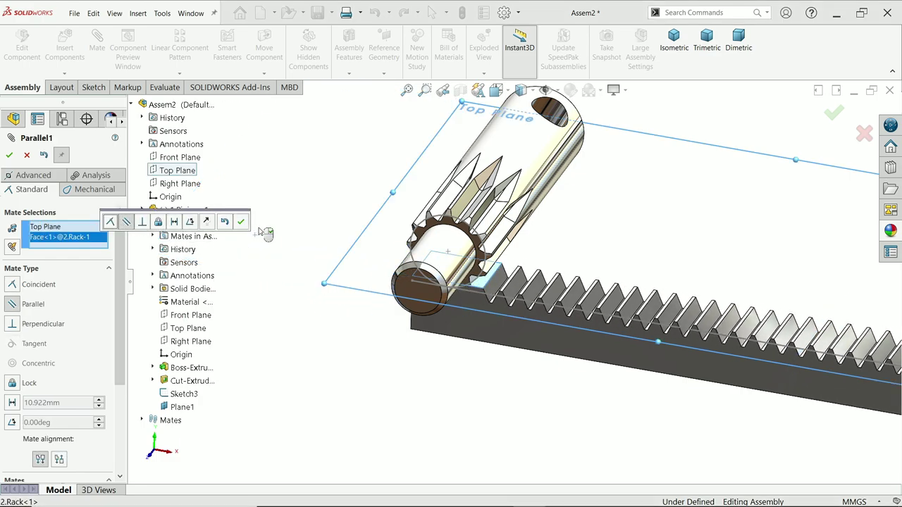
click(240, 223)
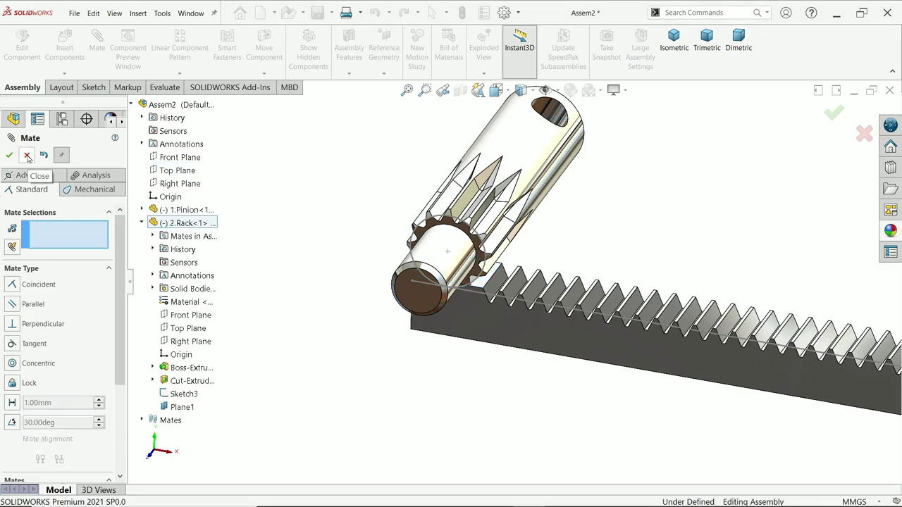
- Slide the rack back under the pinion and adjust both parts until the teeth mesh without overlapping
drag(589, 346, 423, 318)
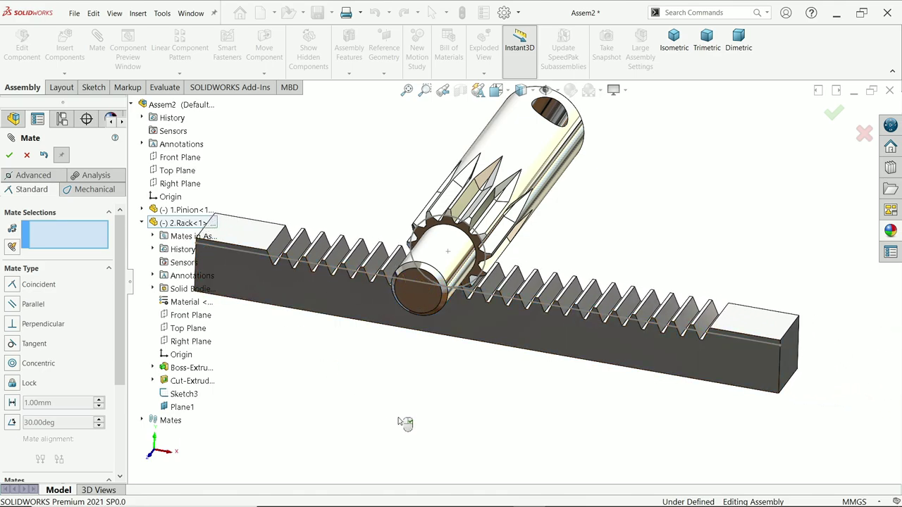
middle_drag(402, 421, 453, 316)
scroll(463, 310, down, 5)
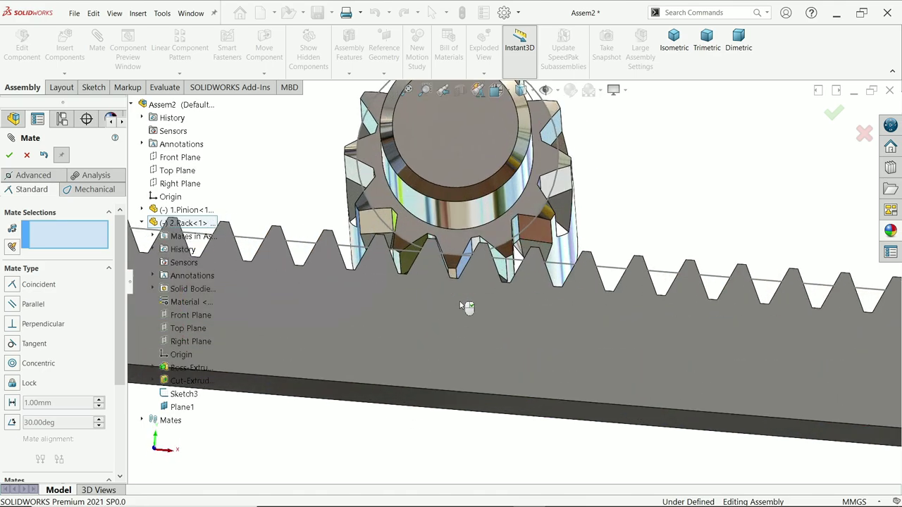
drag(472, 316, 476, 252)
scroll(486, 314, down, 6)
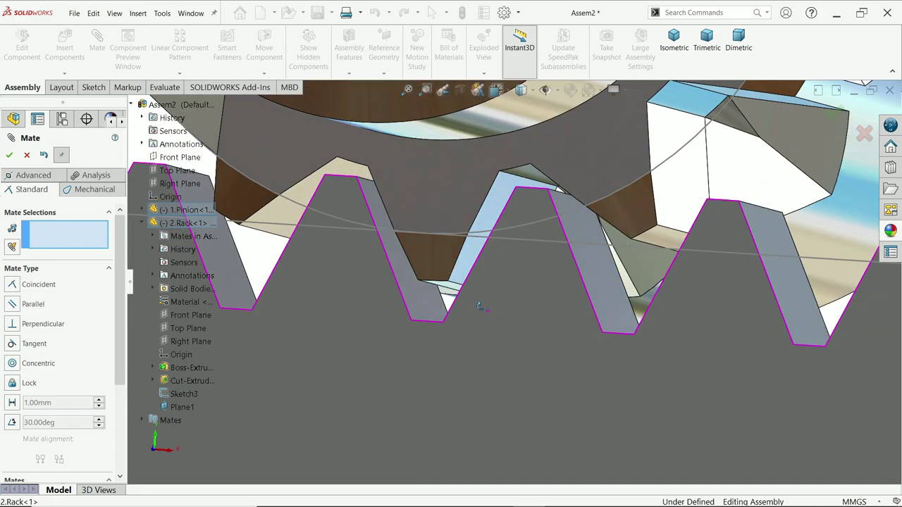
drag(484, 308, 493, 315)
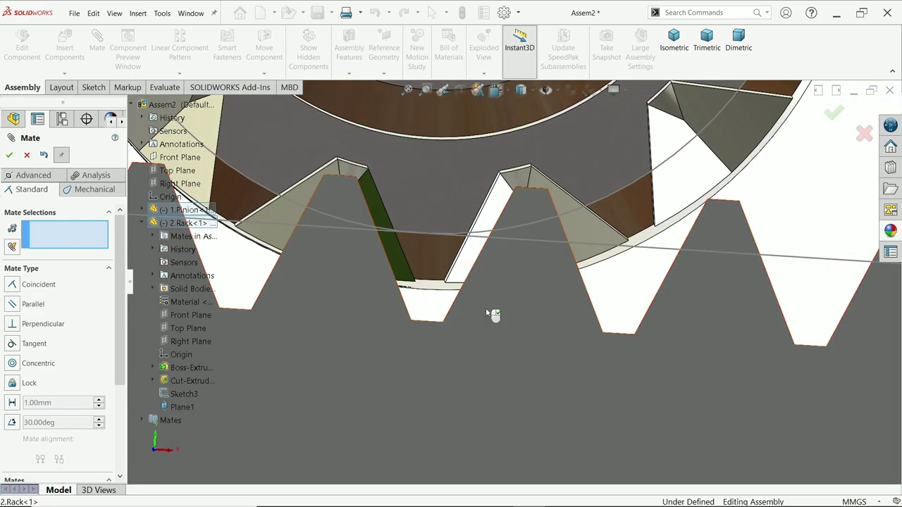
drag(486, 274, 489, 278)
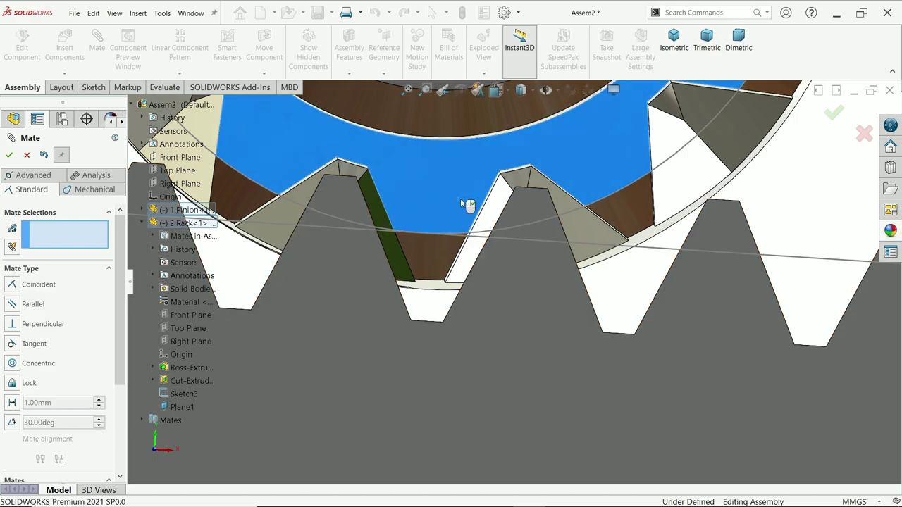
scroll(472, 204, up, 10)
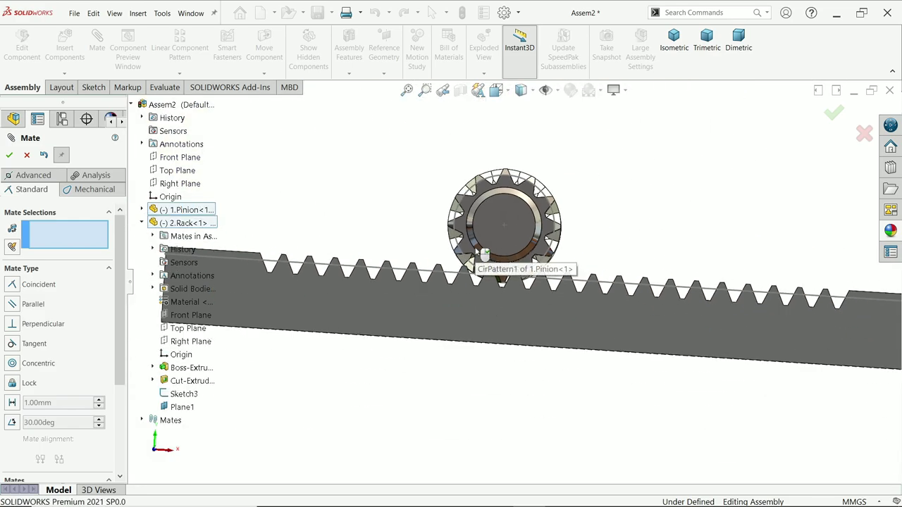
middle_drag(479, 259, 612, 258)
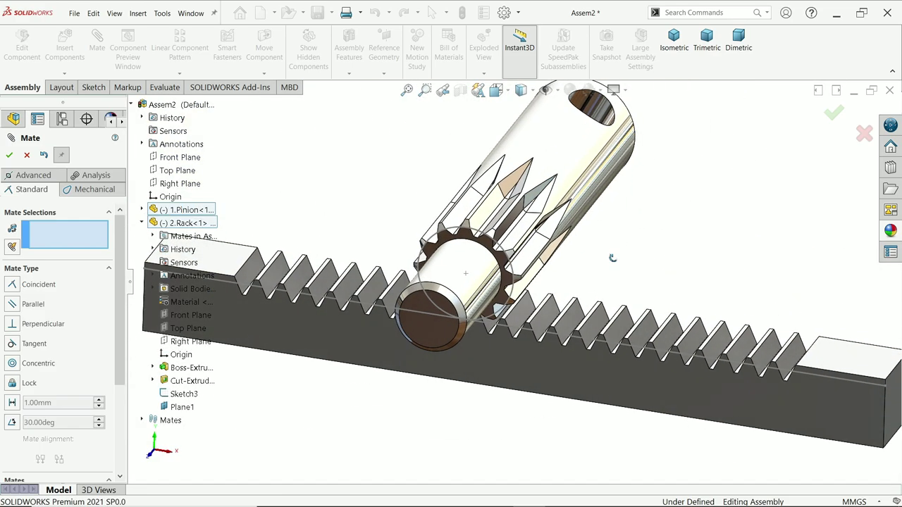
- Add a Rack Pinion mate between the rack's pitch line and the pinion's pitch circle, using the Rack travel/revolution option
click(94, 189)
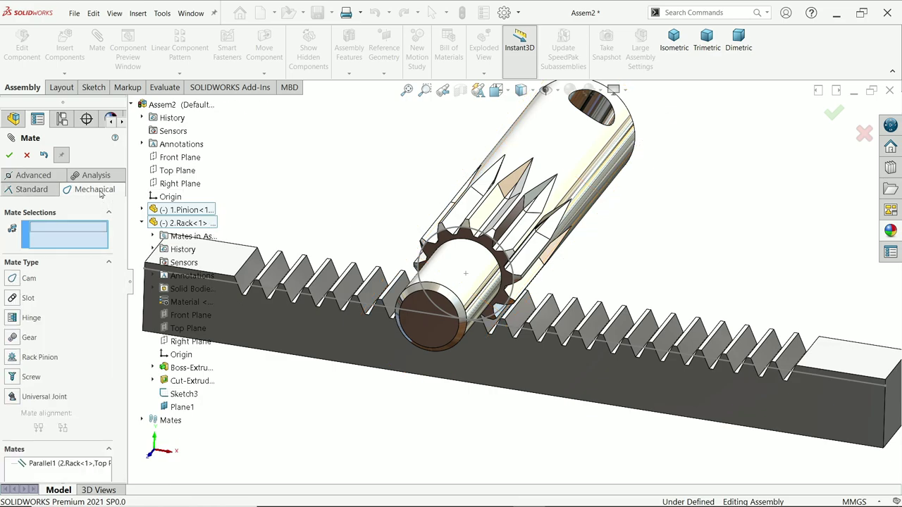
click(13, 359)
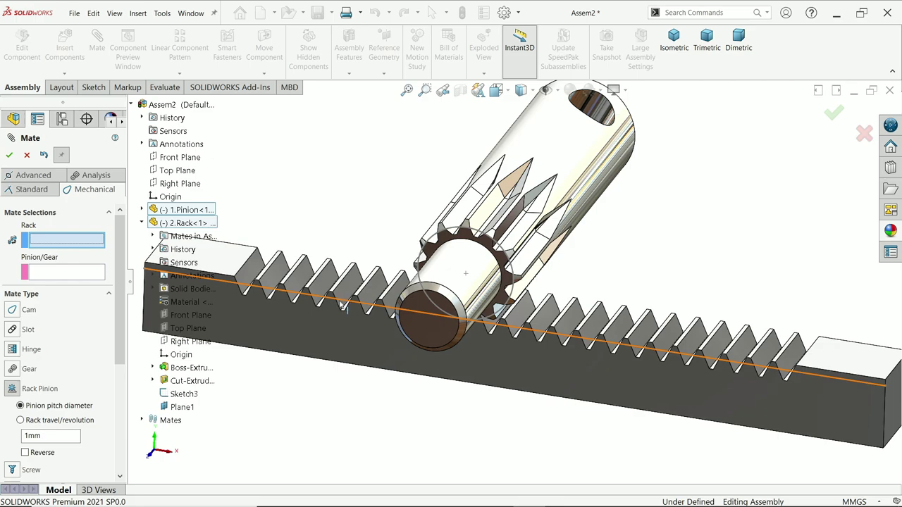
click(348, 304)
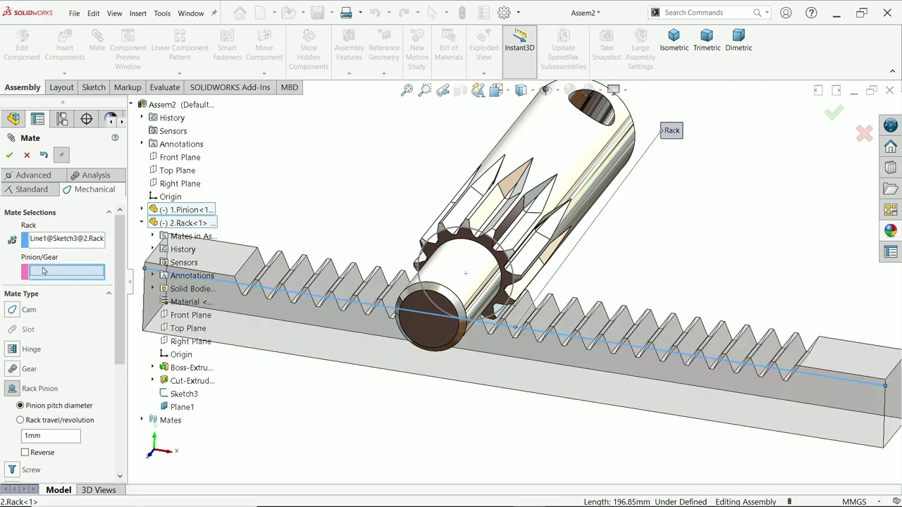
click(421, 257)
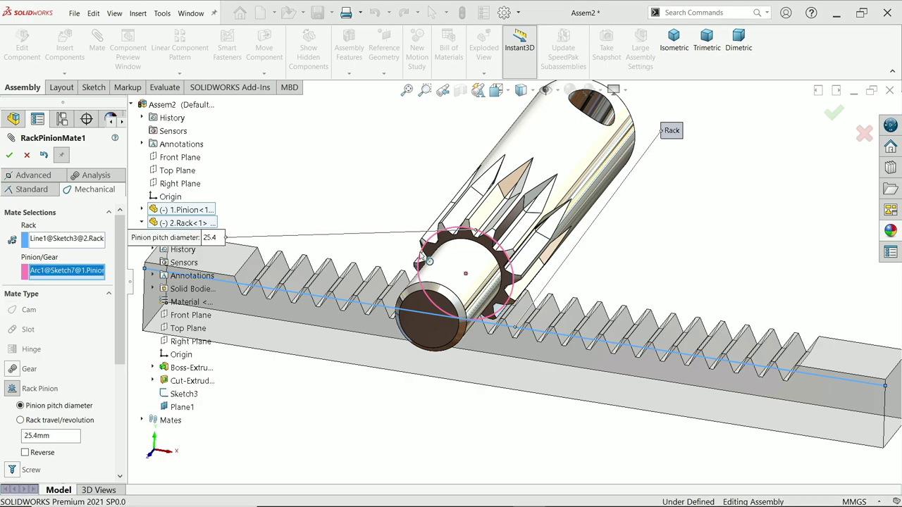
click(23, 421)
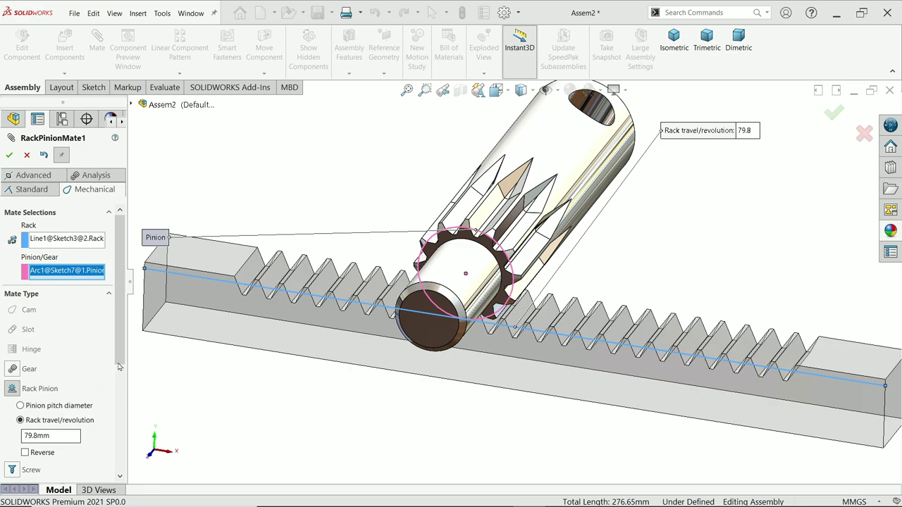
scroll(50, 395, down, 2)
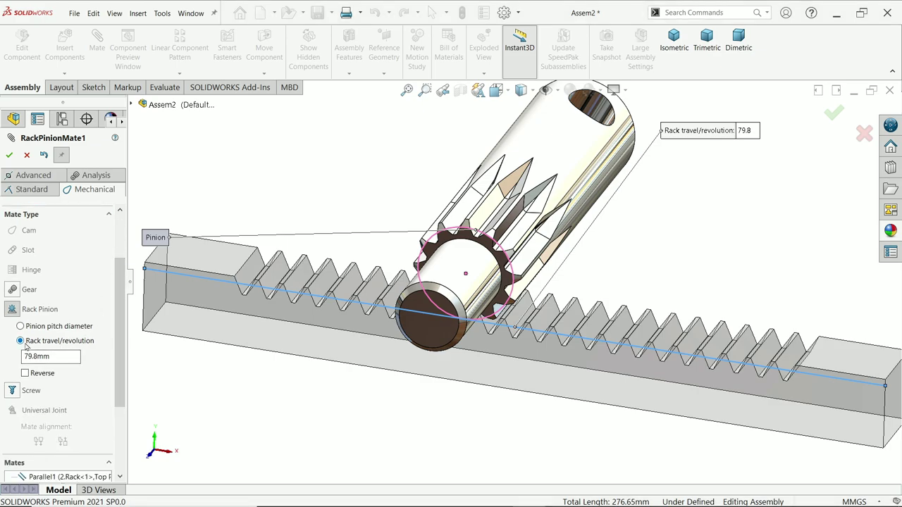
click(9, 155)
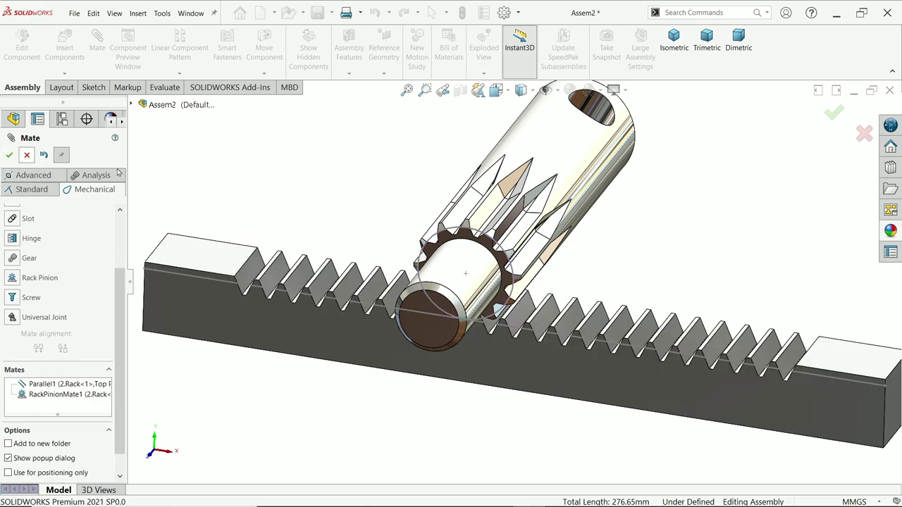
- Close the Mate command and turn the pinion about its axis to check that it drives the rack
key(Escape)
scroll(542, 201, up, 1)
click(535, 203)
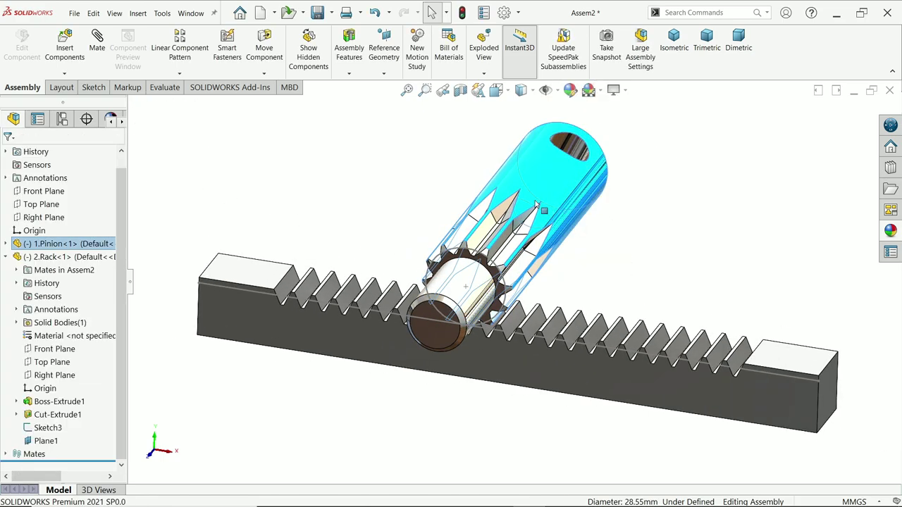
drag(535, 203, 623, 248)
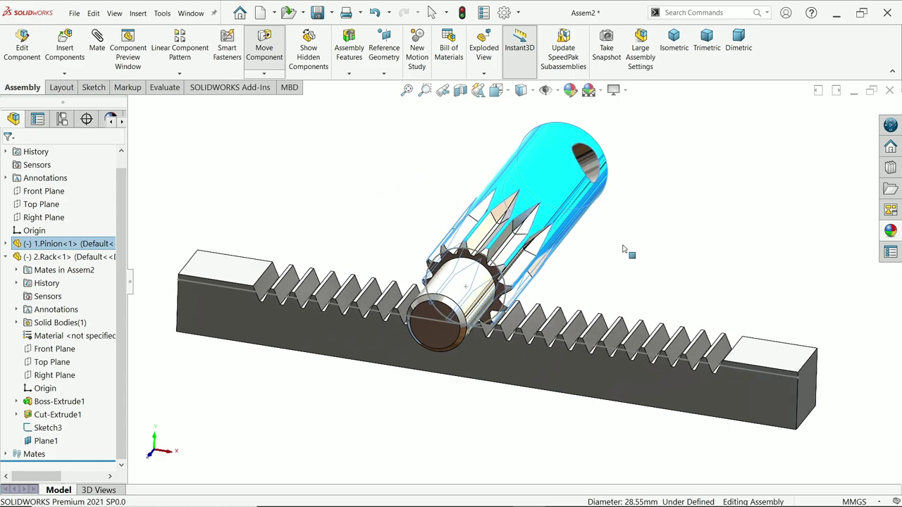
drag(425, 328, 352, 318)
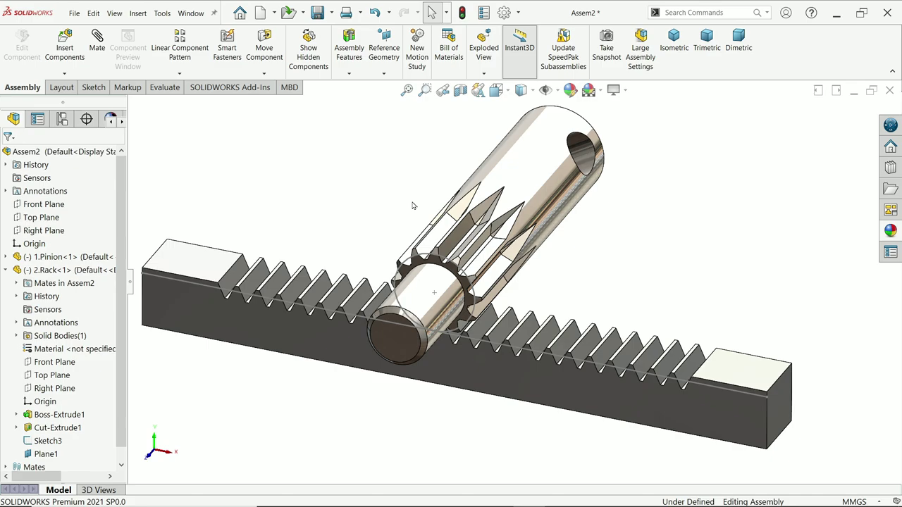
- Hide the rack's pitch line sketch and the pinion's pitch circle sketch
click(352, 318)
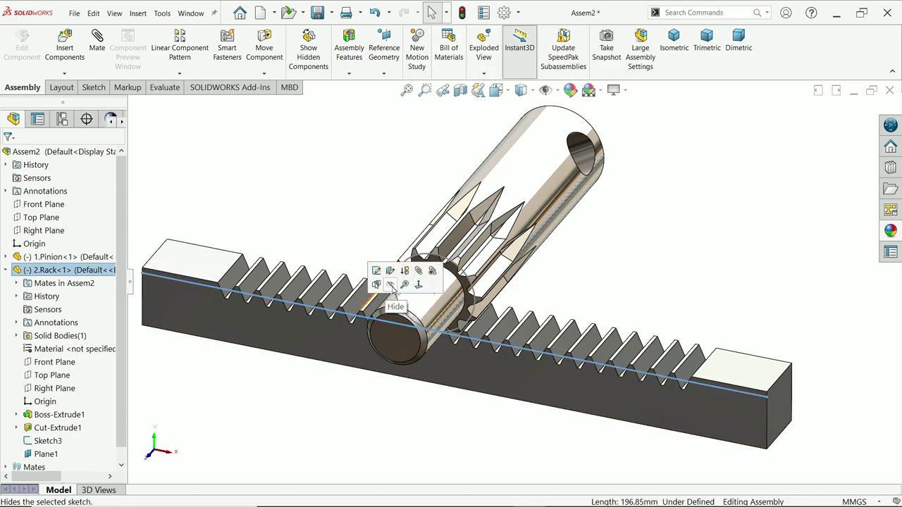
click(399, 273)
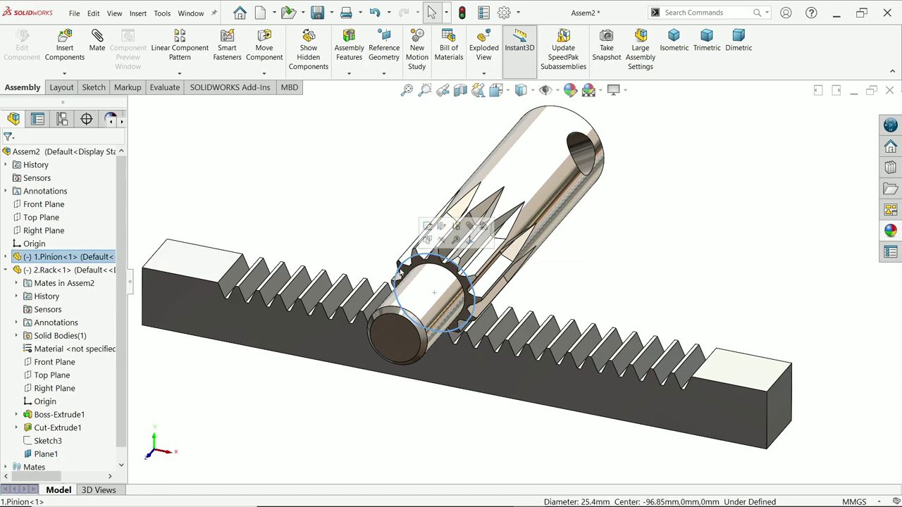
key(Escape)
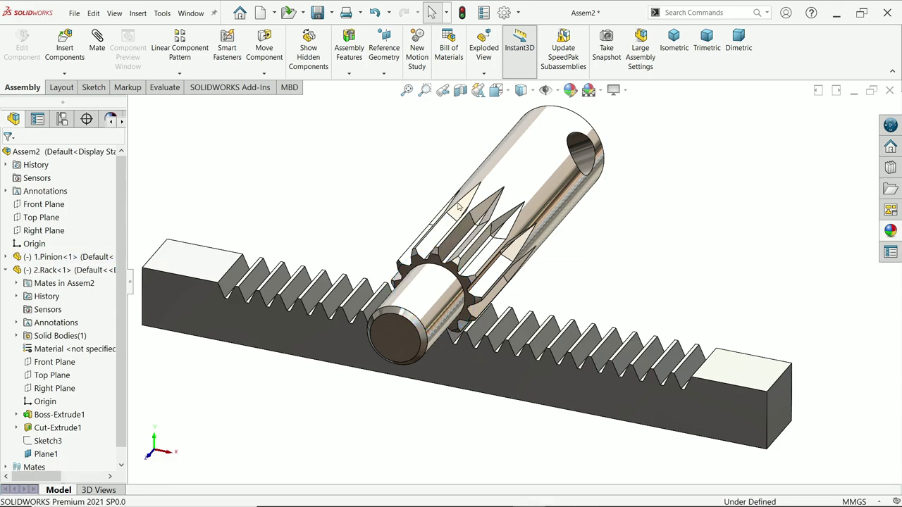
- Rotate the pinion to drive the rack until the pinion meshes at the start of the rack's teeth
drag(529, 221, 379, 177)
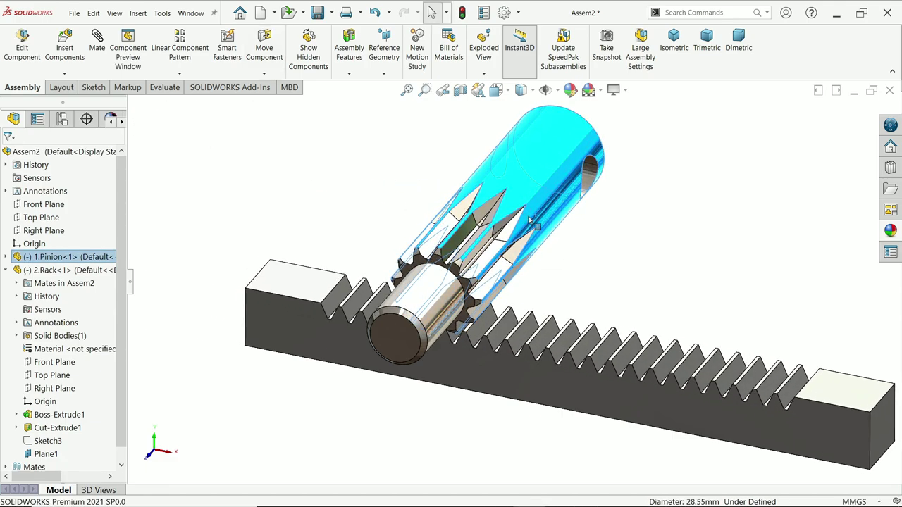
drag(529, 220, 525, 248)
key(Escape)
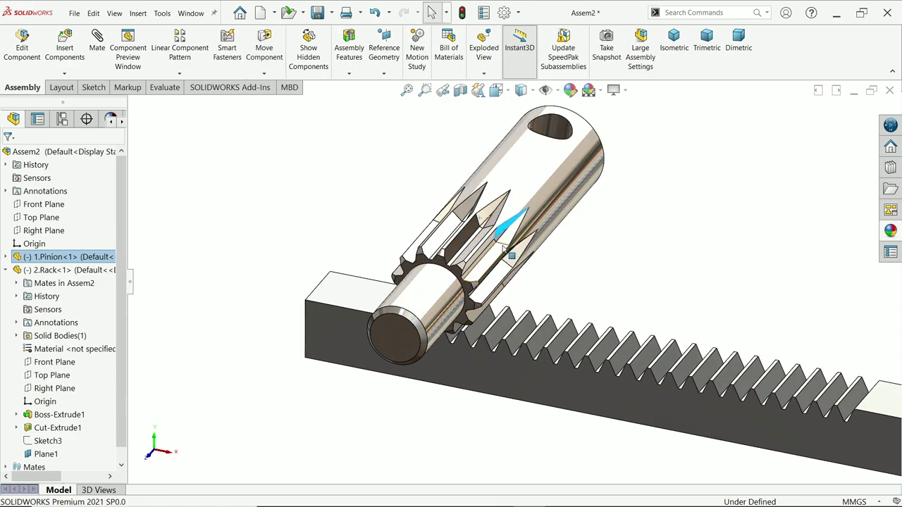
scroll(634, 289, up, 3)
scroll(662, 289, down, 3)
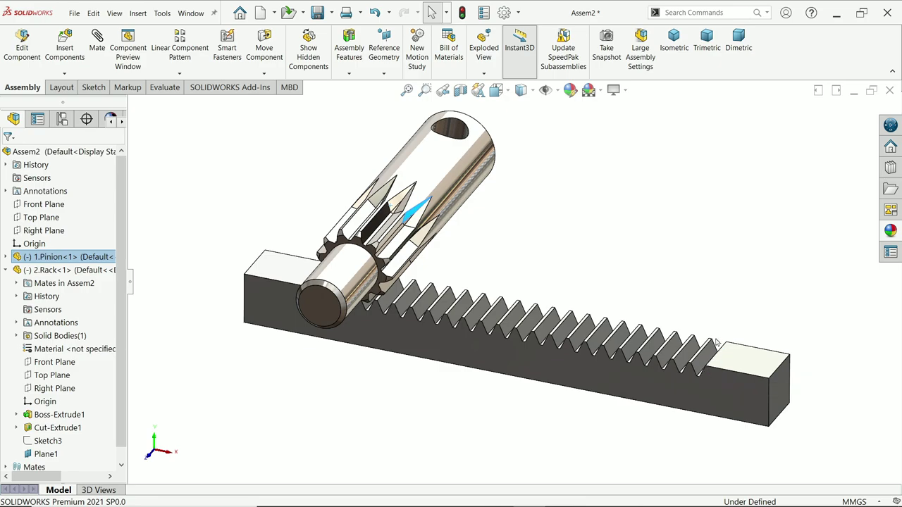
key(ctrl+Left)
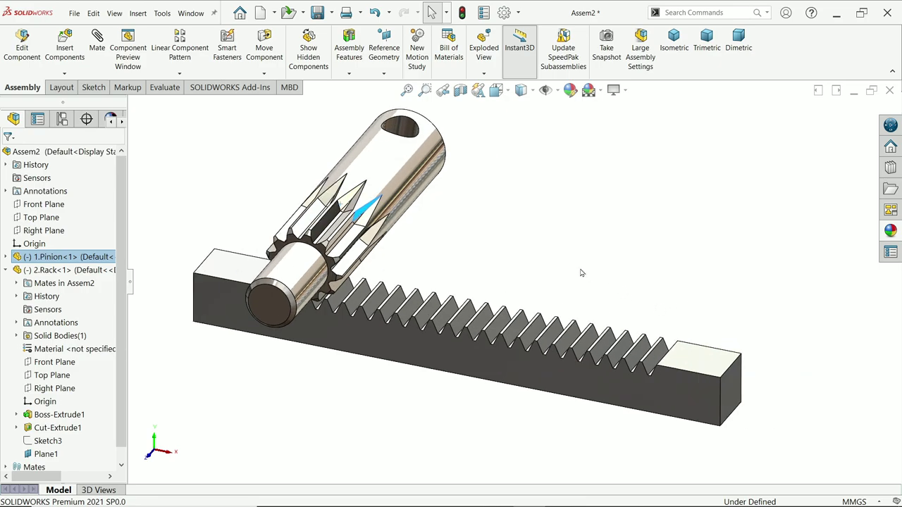
click(560, 257)
- Save the assembly together with its modified pinion and rack parts, rebuilding the document before saving
right_click(814, 43)
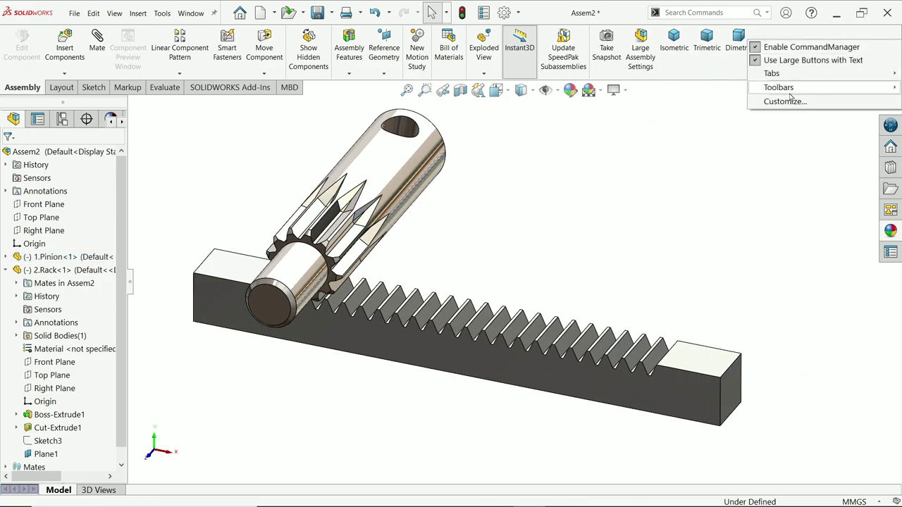
click(314, 13)
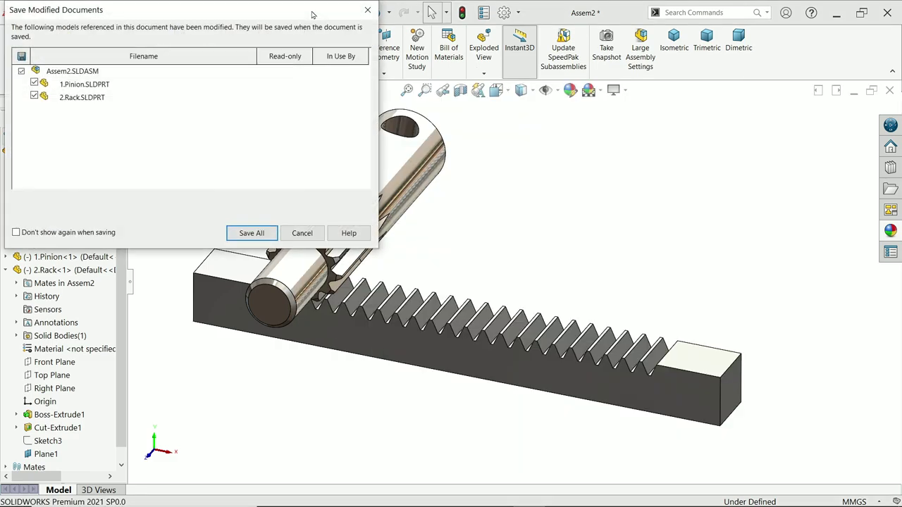
click(262, 228)
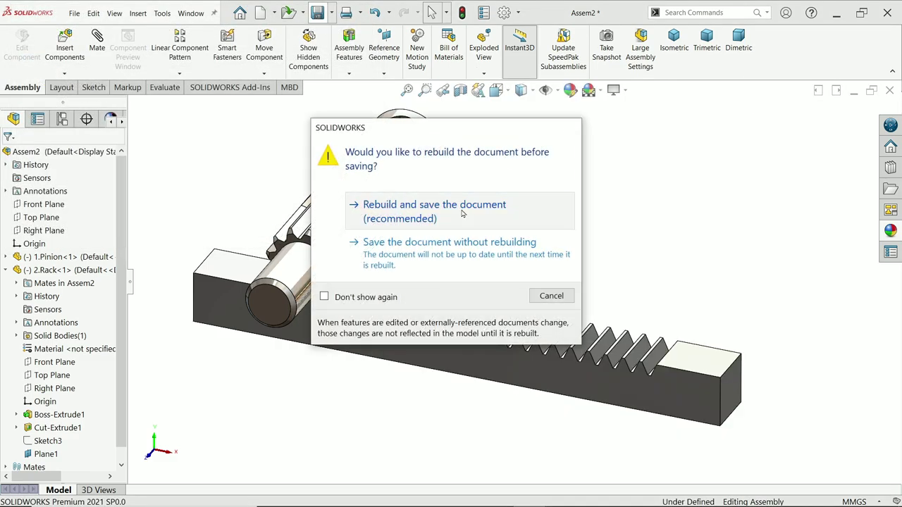
click(465, 214)
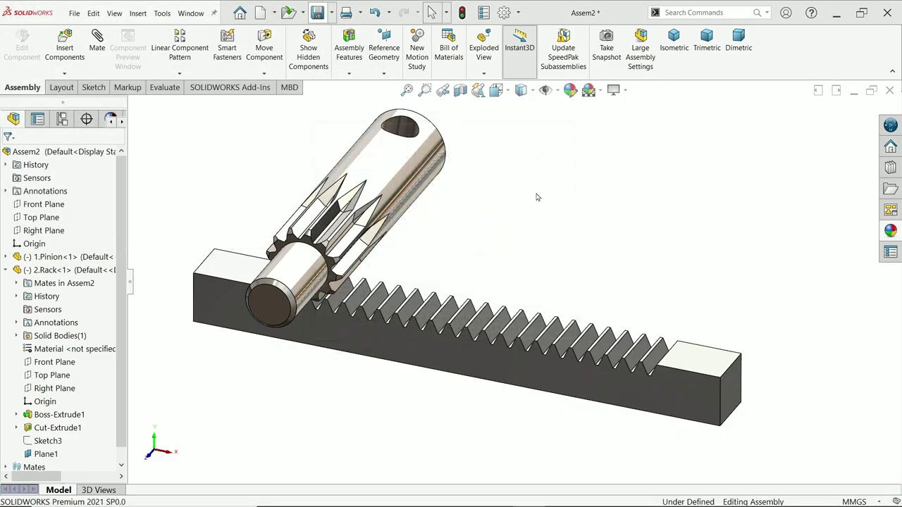
- Display the MotionManager with Motion Study 1 and its expanded timeline, and frame the rack and pinion above it
right_click(793, 54)
mouse_move(781, 97)
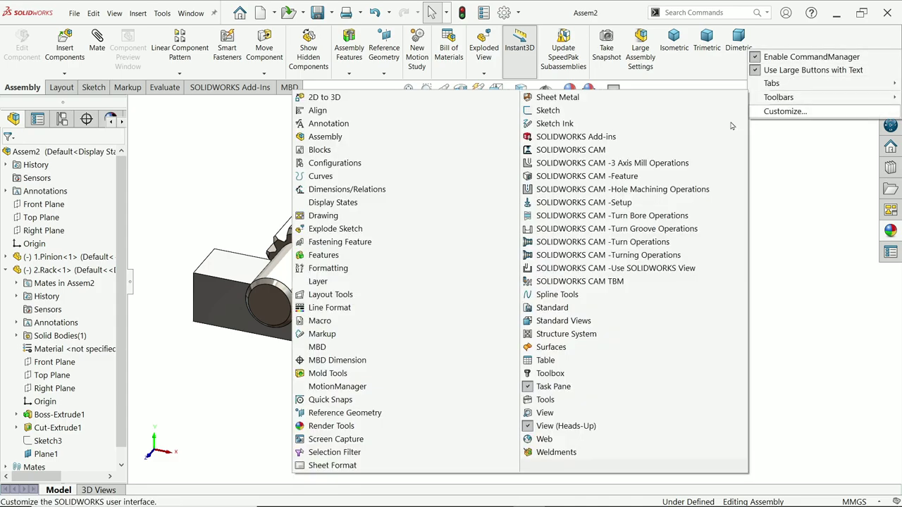
click(336, 387)
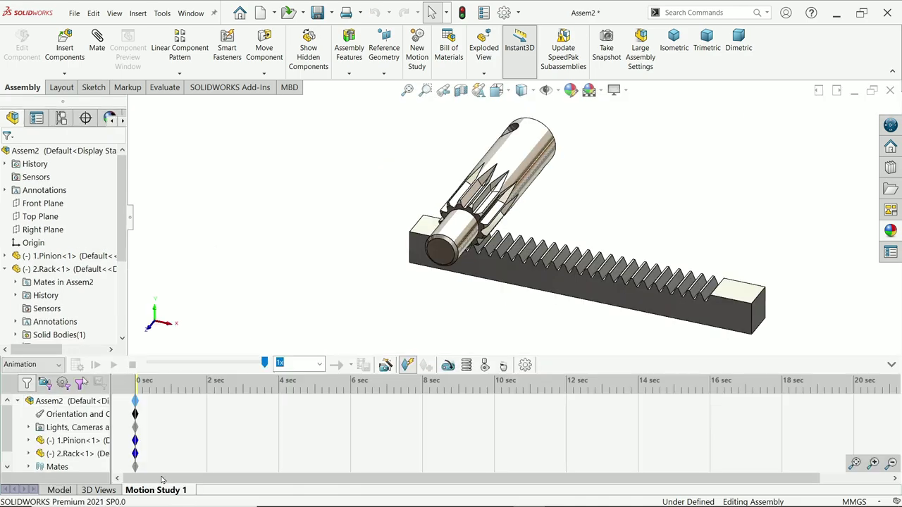
click(891, 364)
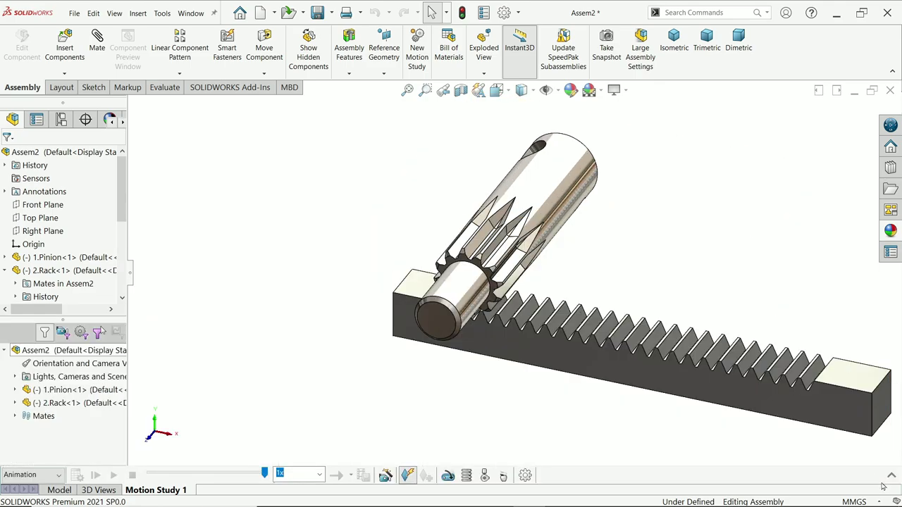
scroll(789, 354, up, 2)
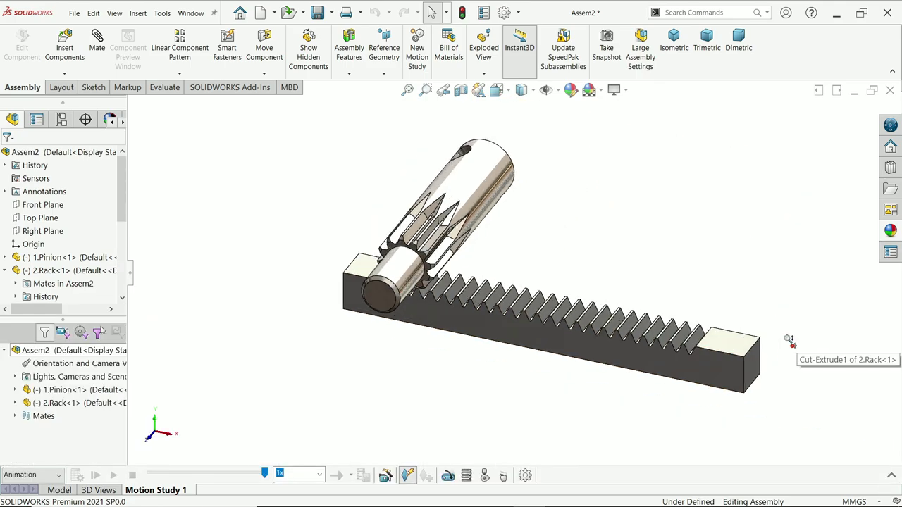
scroll(607, 313, down, 2)
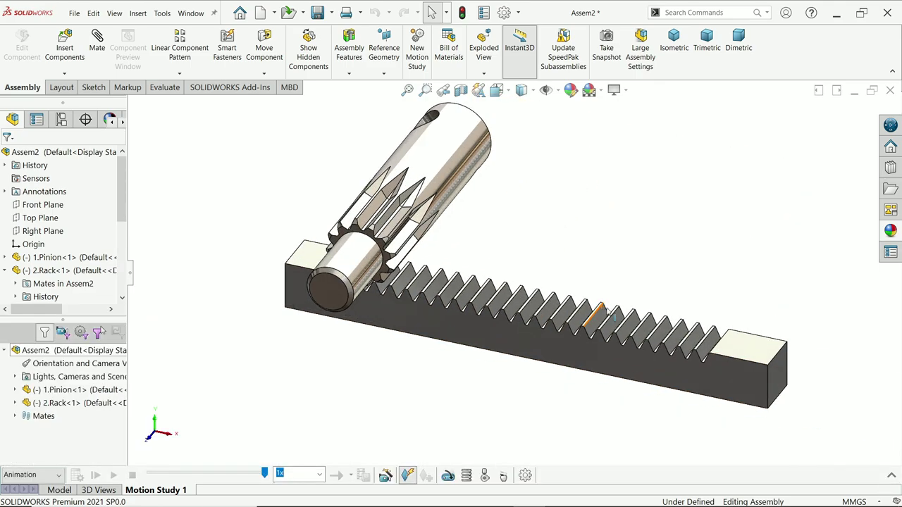
click(891, 475)
middle_drag(520, 243, 533, 186)
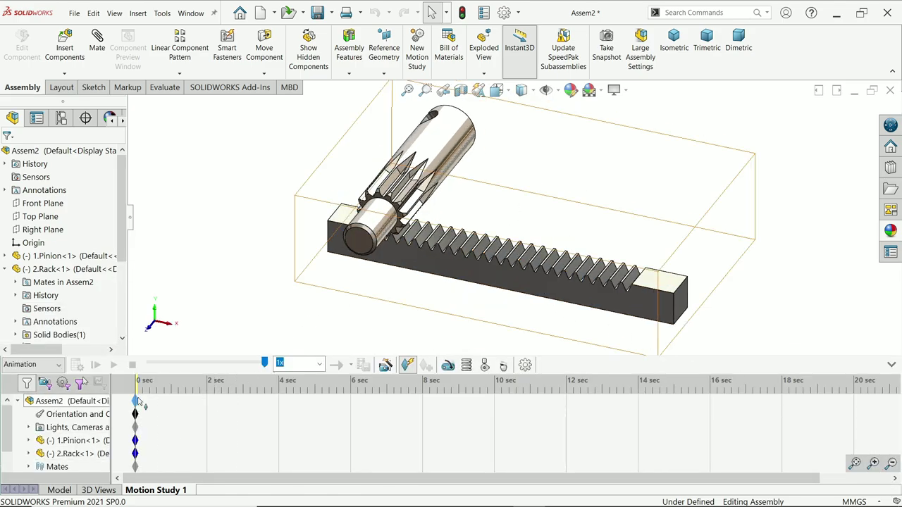
- Set the animation's duration to 9 seconds by moving the assembly's end key on the timeline
drag(136, 402, 250, 389)
drag(138, 403, 159, 404)
drag(462, 414, 462, 415)
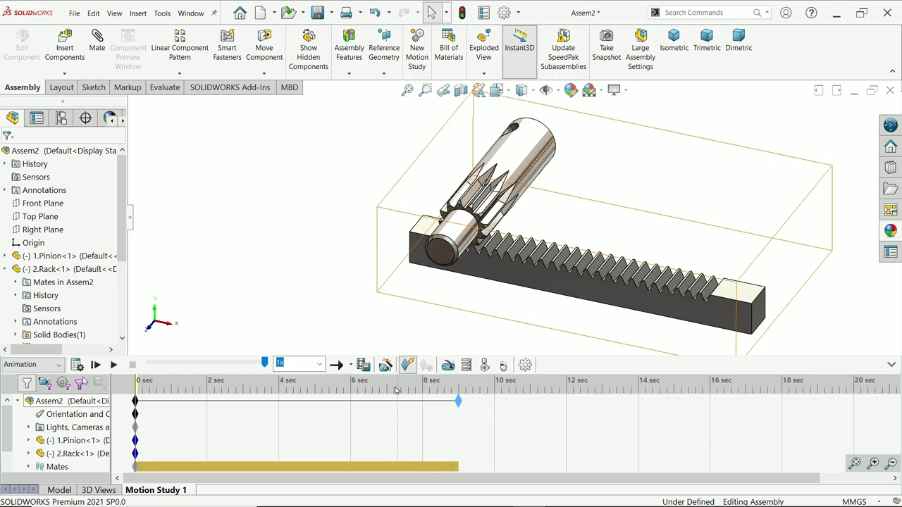
- Add a rotary motor at a constant 10 RPM on the pinion's narrow shaft face and calculate the motion study
click(448, 365)
click(463, 238)
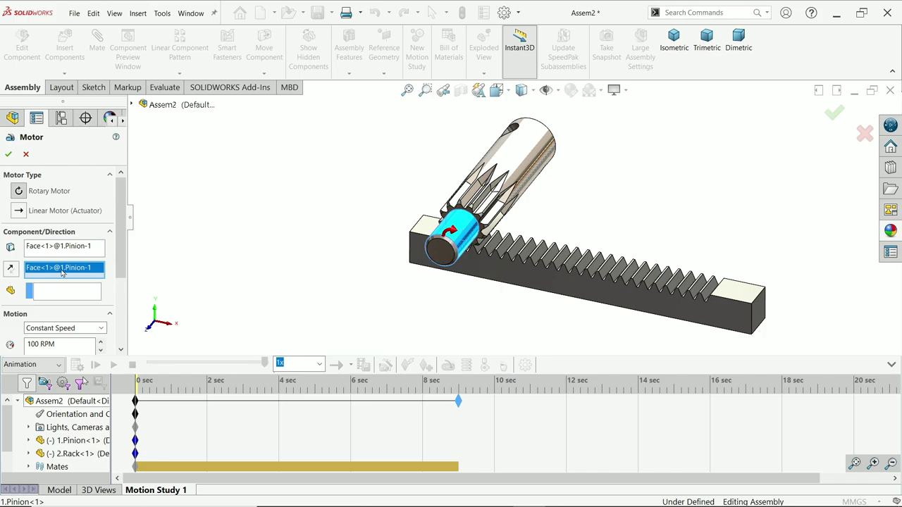
scroll(80, 257, down, 3)
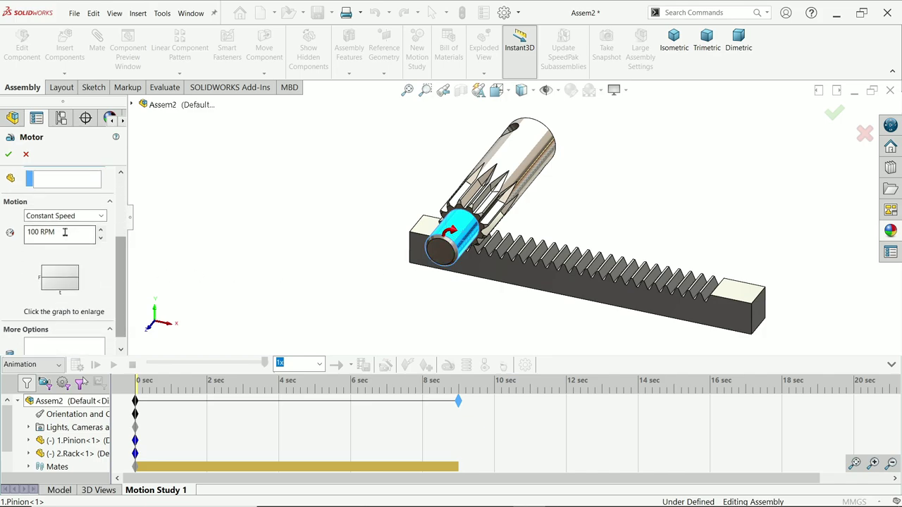
drag(66, 232, 7, 231)
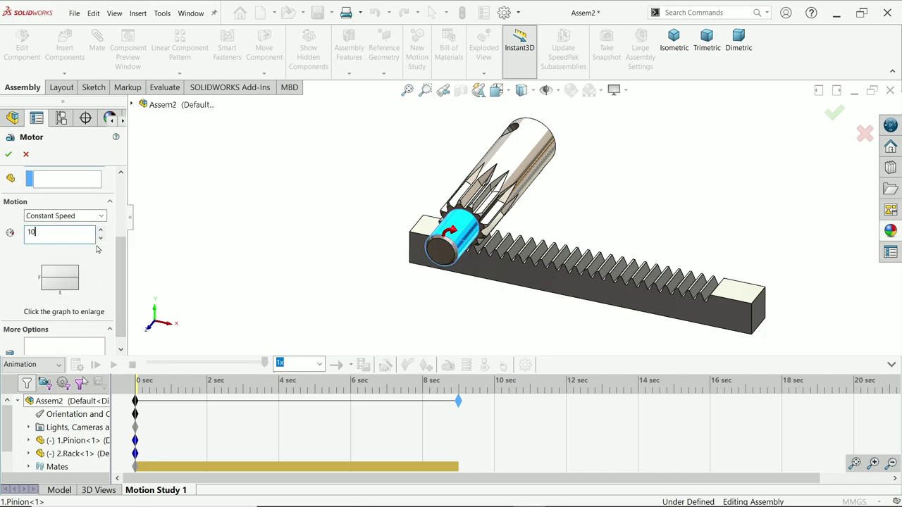
key(Return)
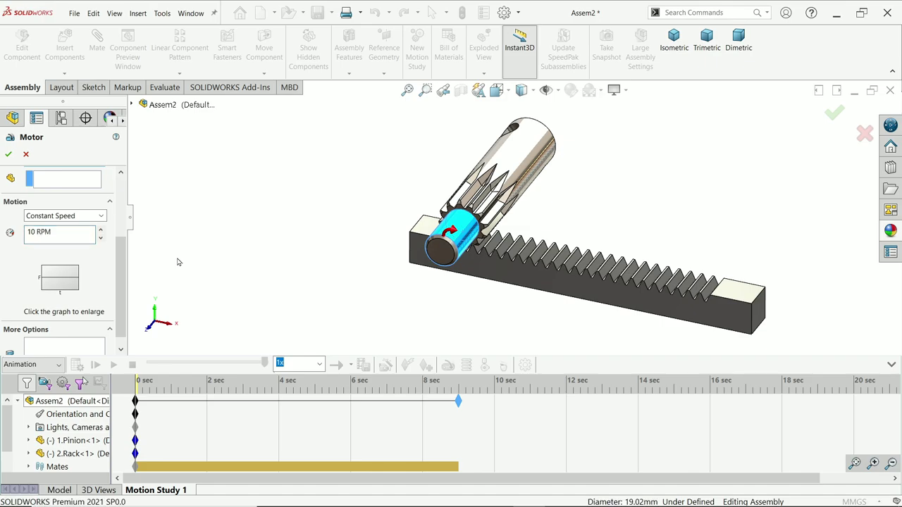
click(9, 155)
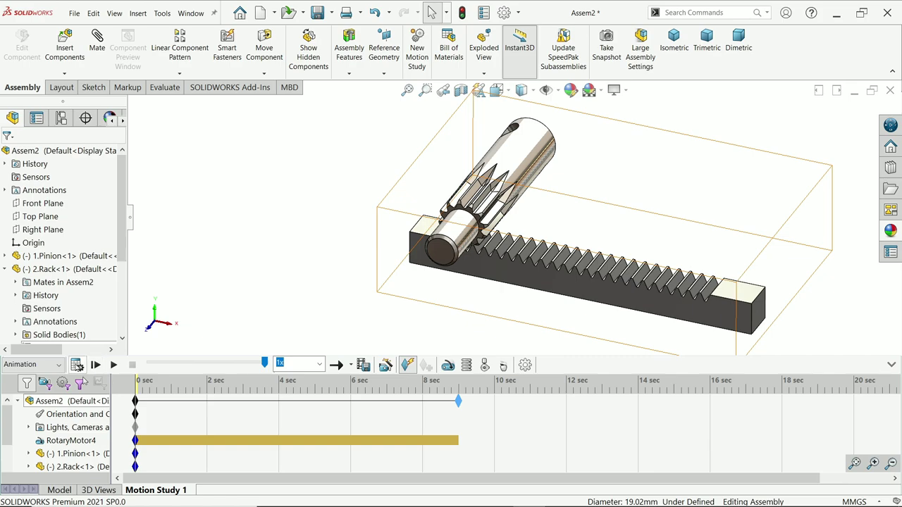
click(76, 364)
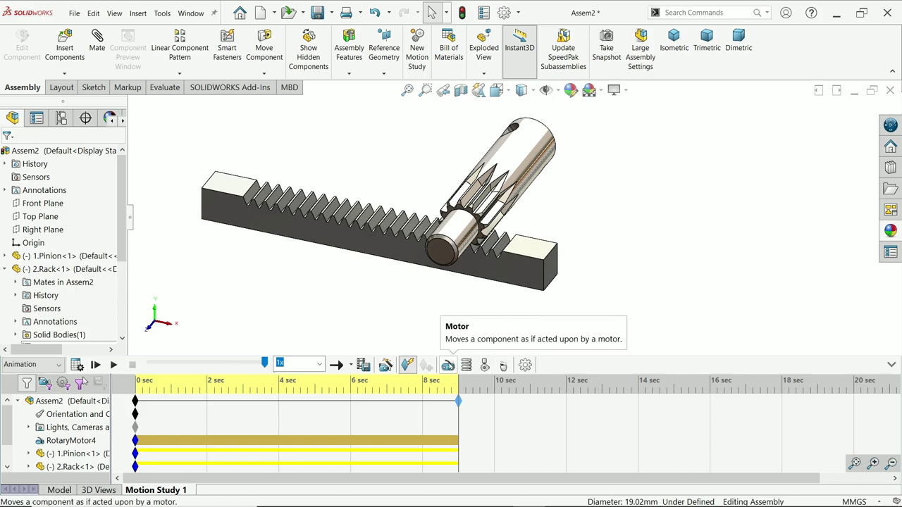
- Add a second rotary motor on the same pinion shaft face, with reversed direction and a constant speed of 10 RPM
click(448, 365)
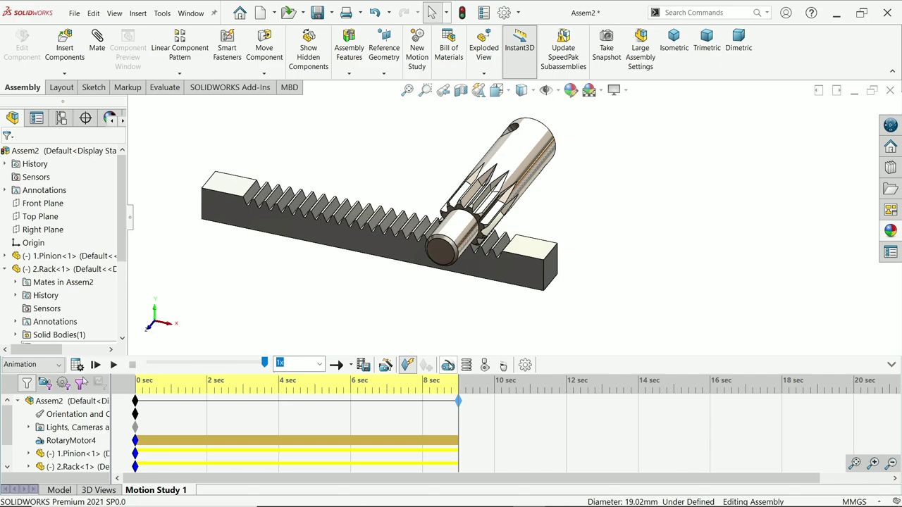
click(460, 237)
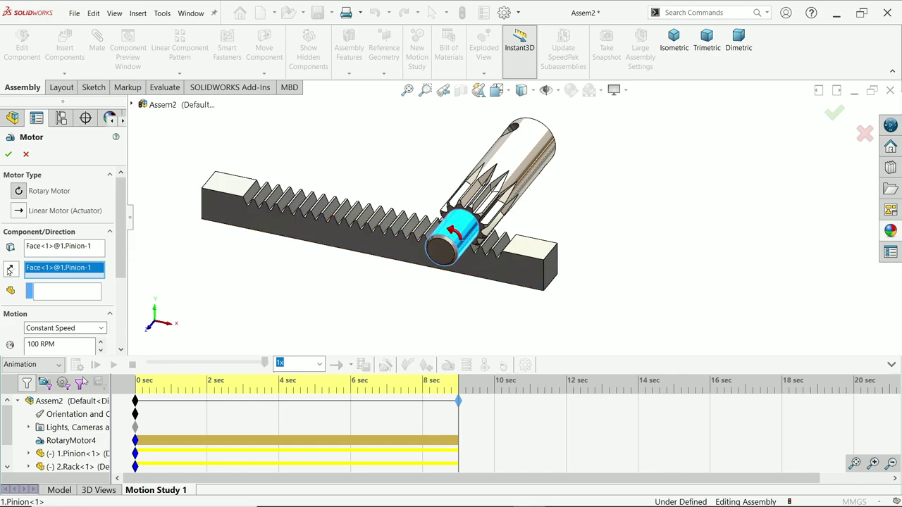
double_click(61, 344)
text(10)
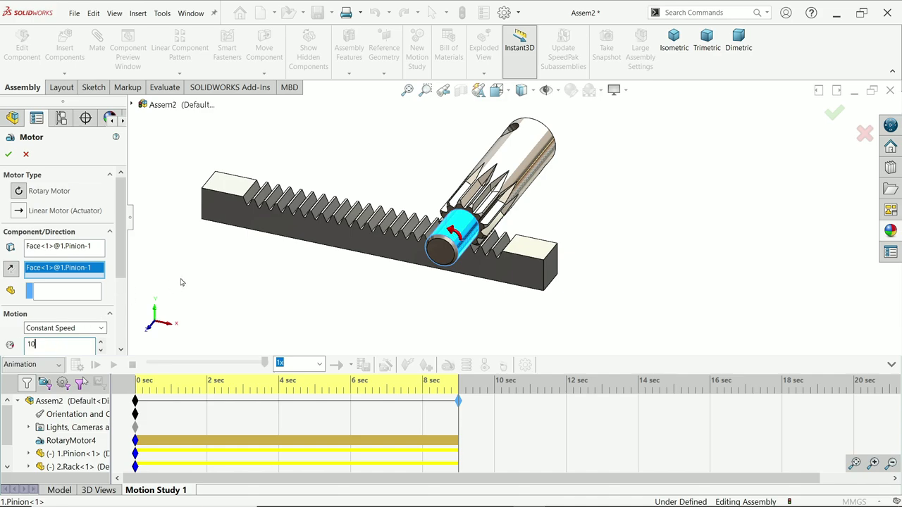
key(Return)
key(Return)
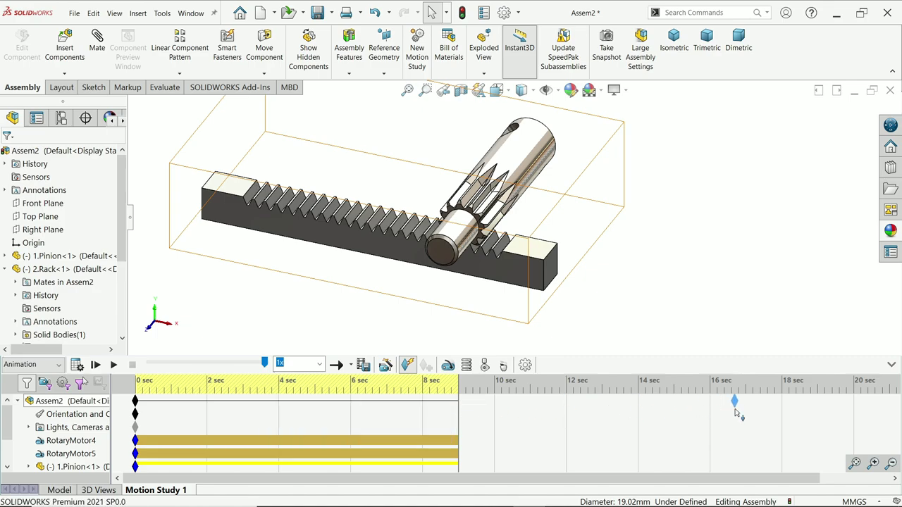
- Extend the animation to 18 seconds and turn the first rotary motor off at 9 seconds
drag(782, 412, 782, 412)
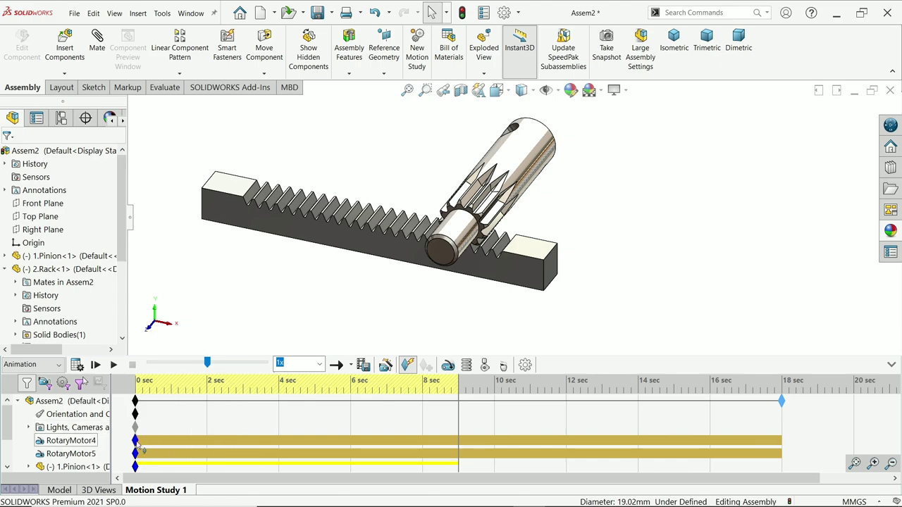
right_click(459, 441)
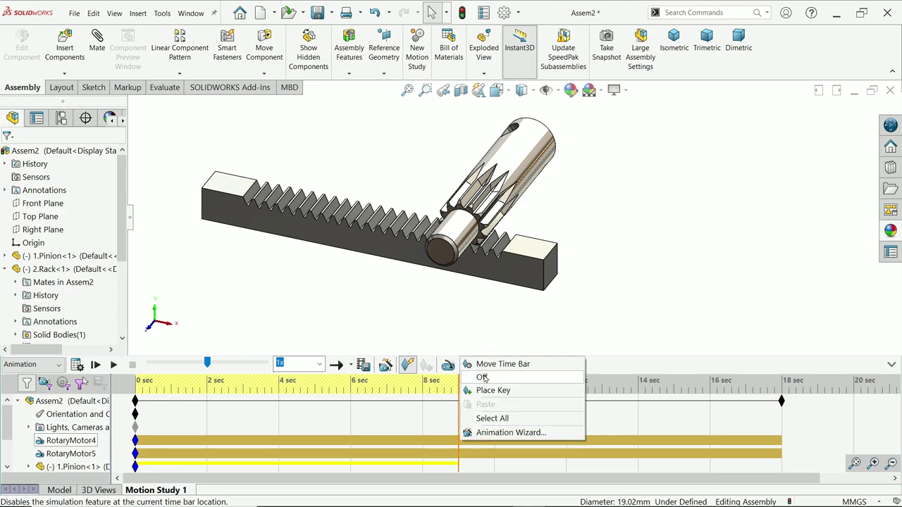
click(483, 374)
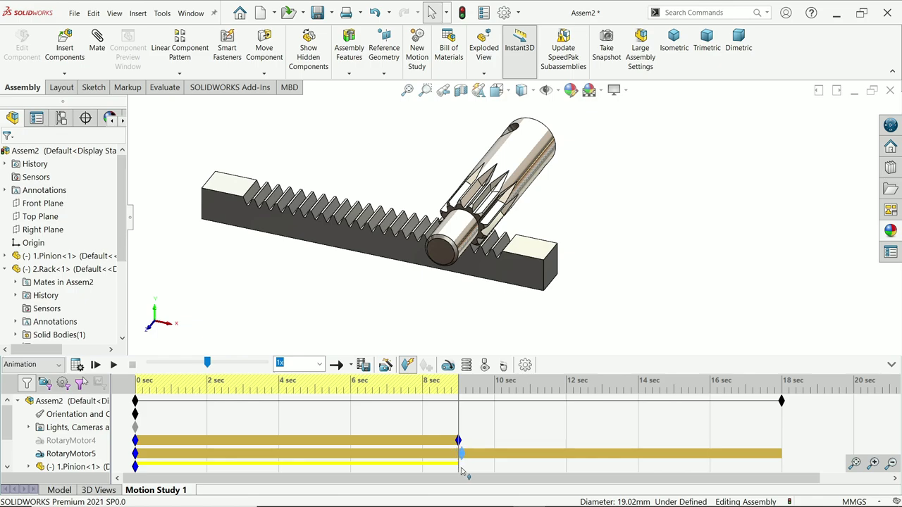
- Shift the second rotary motor's start to 9 seconds and recalculate the motion study
drag(461, 470, 463, 453)
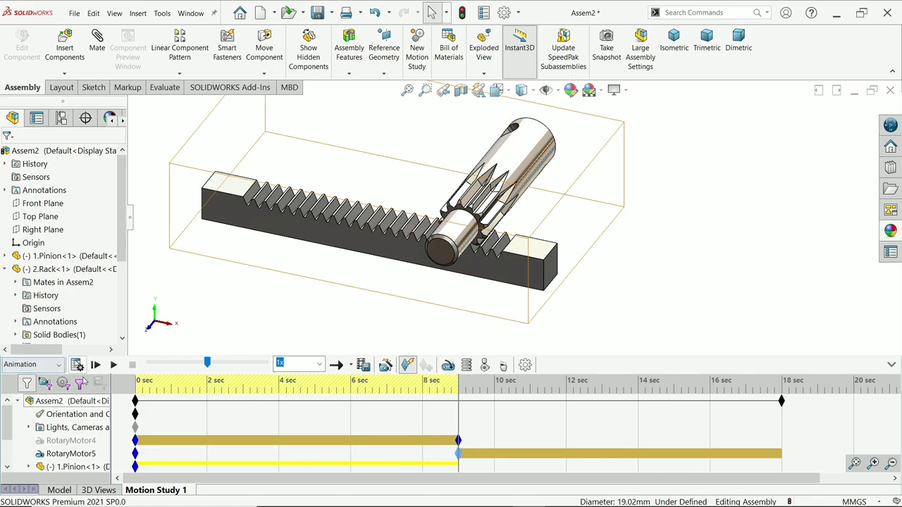
click(77, 364)
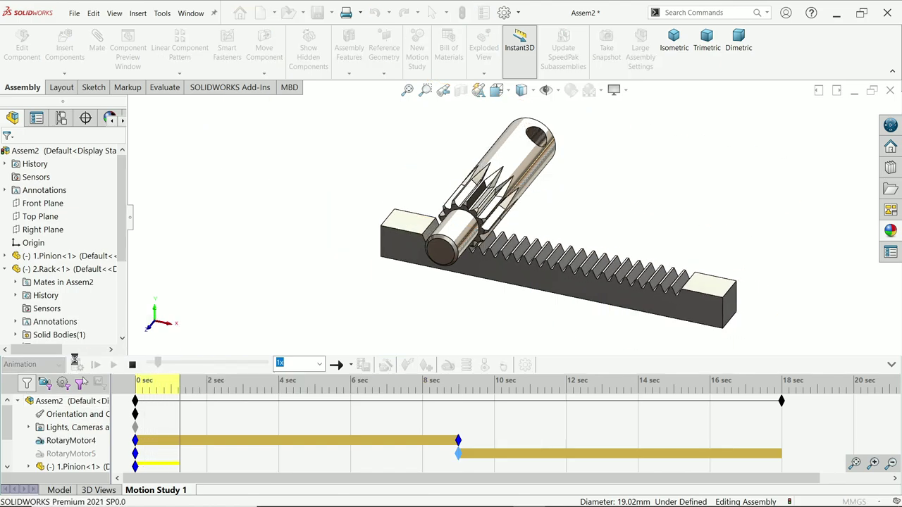